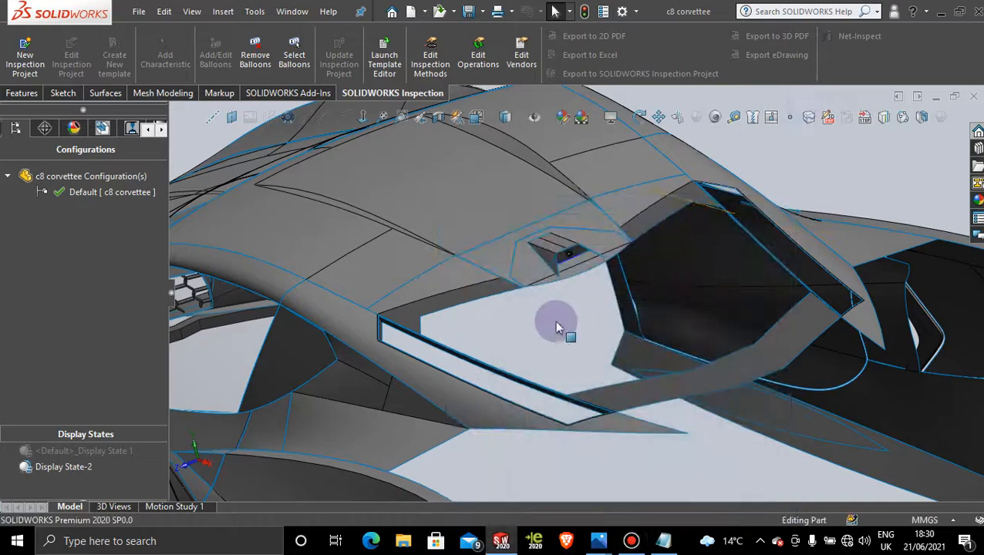
Examine the camera lens in the roof housing and the narrow side opening beside the rear window
{"action": "middle_click_drag", "start_coordinate": [558, 324], "coordinate": [564, 323]}
{"action": "middle_click_drag", "start_coordinate": [537, 367], "coordinate": [494, 388]}
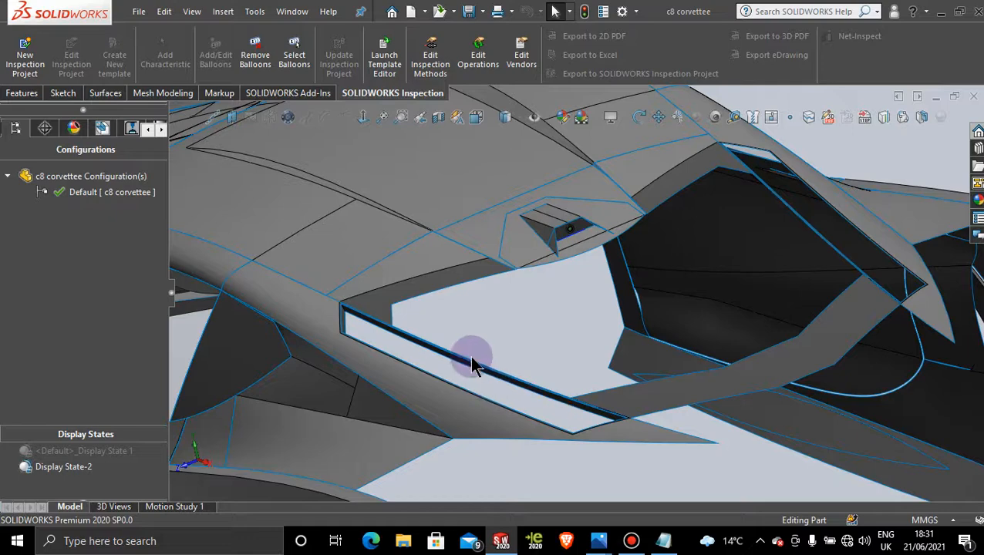
{"action": "scroll", "coordinate": [574, 240], "scroll_direction": "down", "scroll_amount": 5}
{"action": "scroll", "coordinate": [542, 283], "scroll_direction": "down", "scroll_amount": 3}
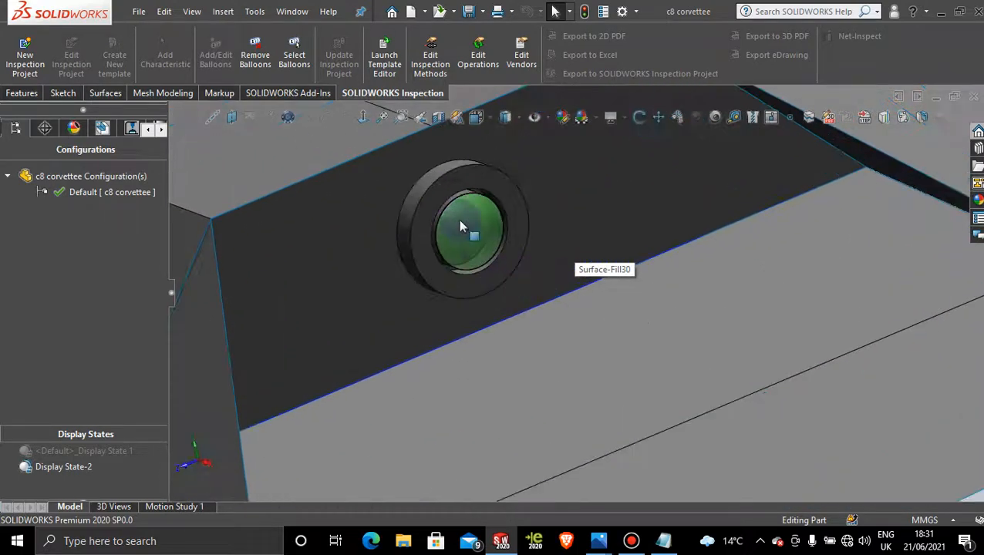
{"action": "scroll", "coordinate": [502, 441], "scroll_direction": "up", "scroll_amount": 5}
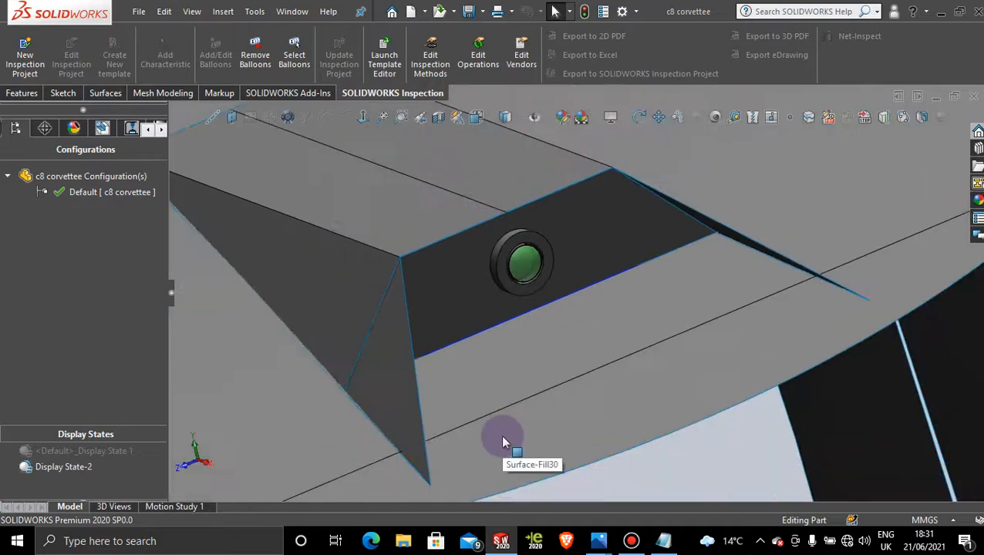
{"action": "scroll", "coordinate": [557, 293], "scroll_direction": "down", "scroll_amount": 4}
{"action": "scroll", "coordinate": [557, 293], "scroll_direction": "down", "scroll_amount": 3}
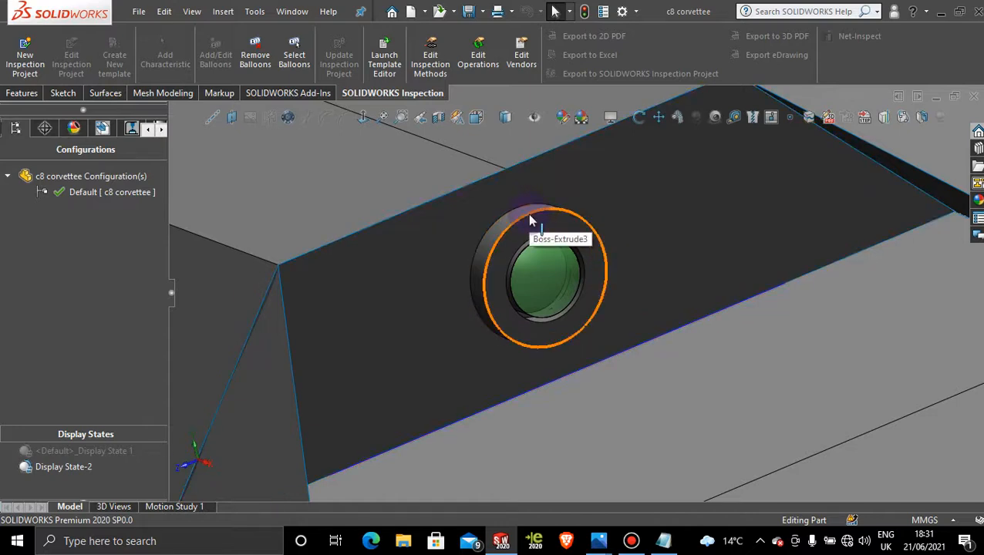
{"action": "left_click", "coordinate": [598, 542]}
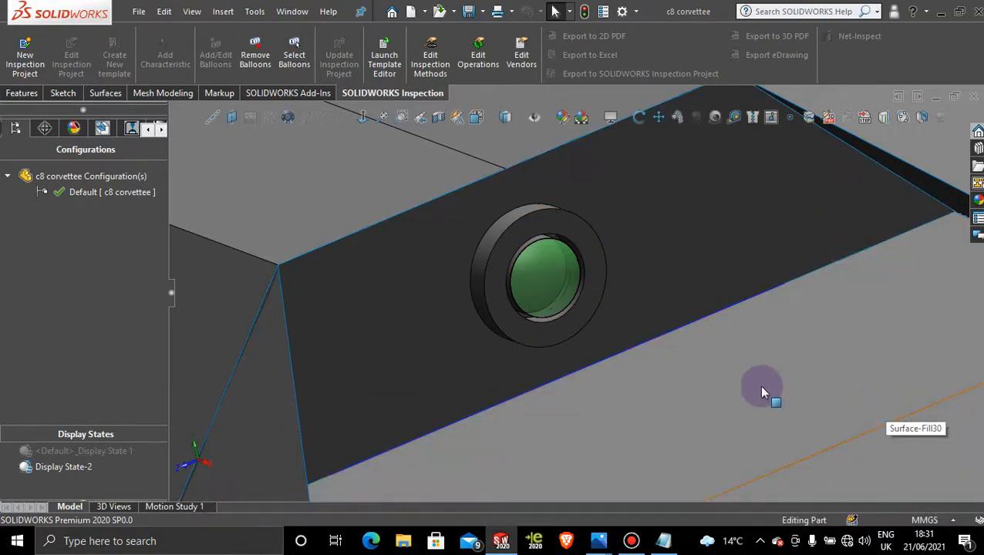
{"action": "scroll", "coordinate": [765, 389], "scroll_direction": "up", "scroll_amount": 2}
{"action": "scroll", "coordinate": [766, 385], "scroll_direction": "up", "scroll_amount": 11}
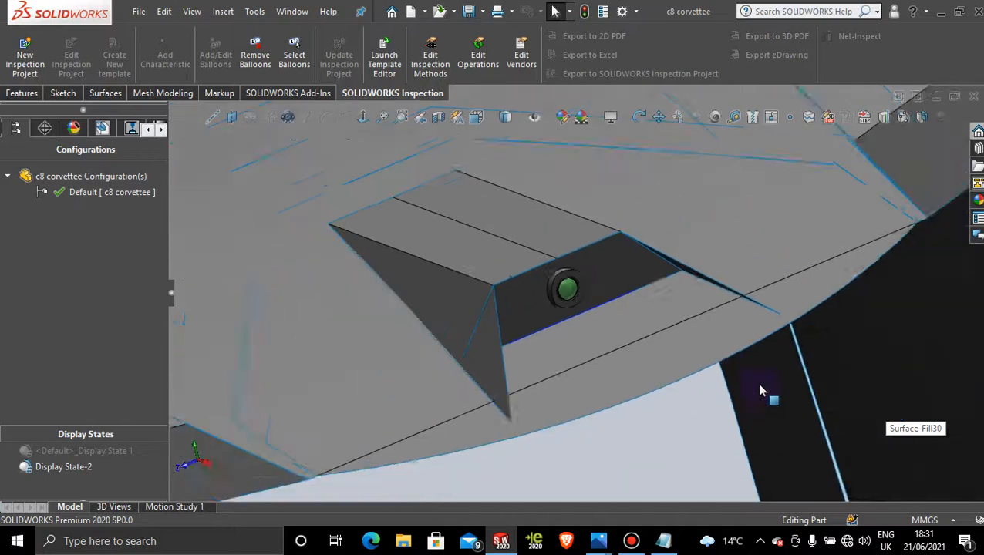
{"action": "scroll", "coordinate": [695, 408], "scroll_direction": "up", "scroll_amount": 5}
{"action": "scroll", "coordinate": [540, 401], "scroll_direction": "down", "scroll_amount": 8}
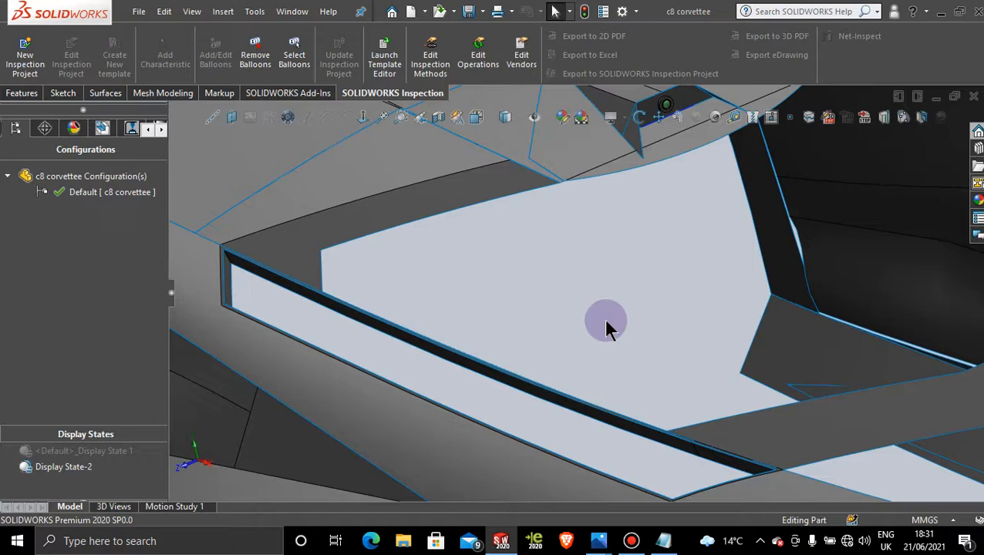
{"action": "scroll", "coordinate": [605, 320], "scroll_direction": "up", "scroll_amount": 2}
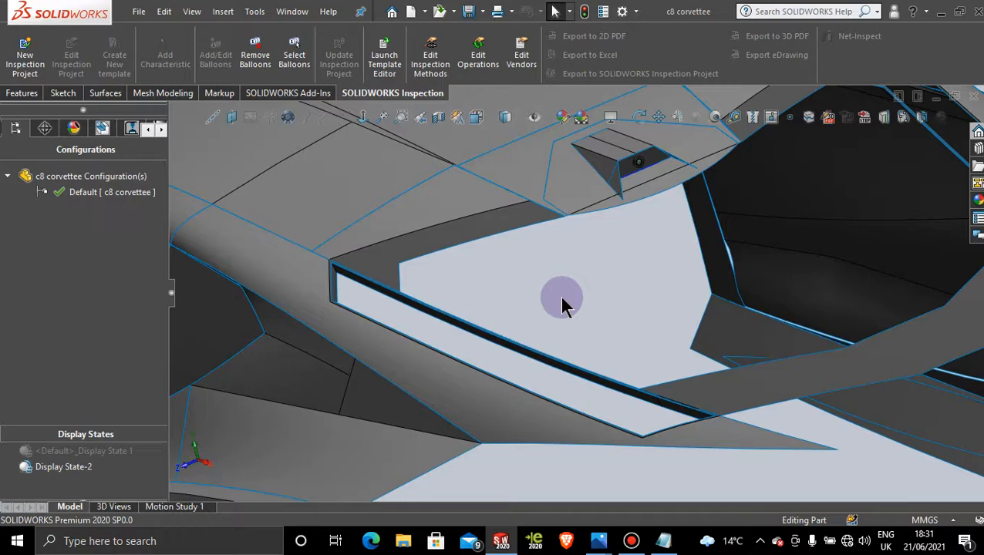
{"action": "scroll", "coordinate": [531, 305], "scroll_direction": "down", "scroll_amount": 1}
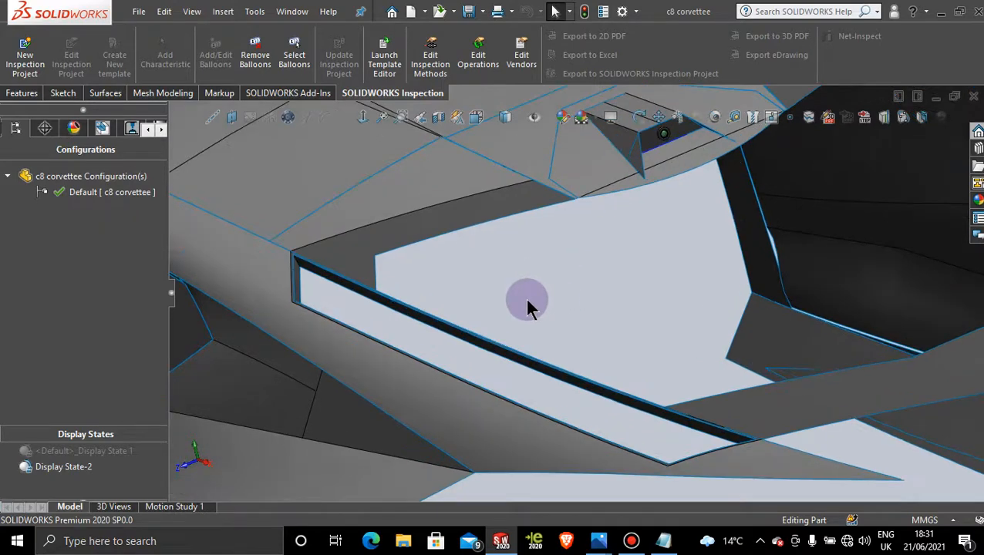
Open the surface extrude around the narrow opening beside the rear window for editing
{"action": "left_click", "coordinate": [527, 367]}
{"action": "right_click", "coordinate": [527, 367]}
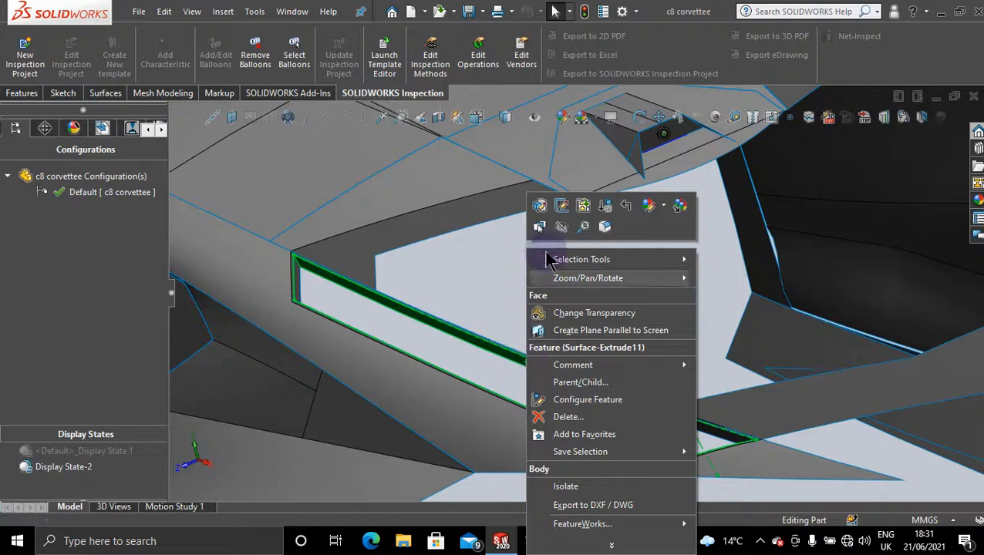
{"action": "left_click", "coordinate": [540, 213]}
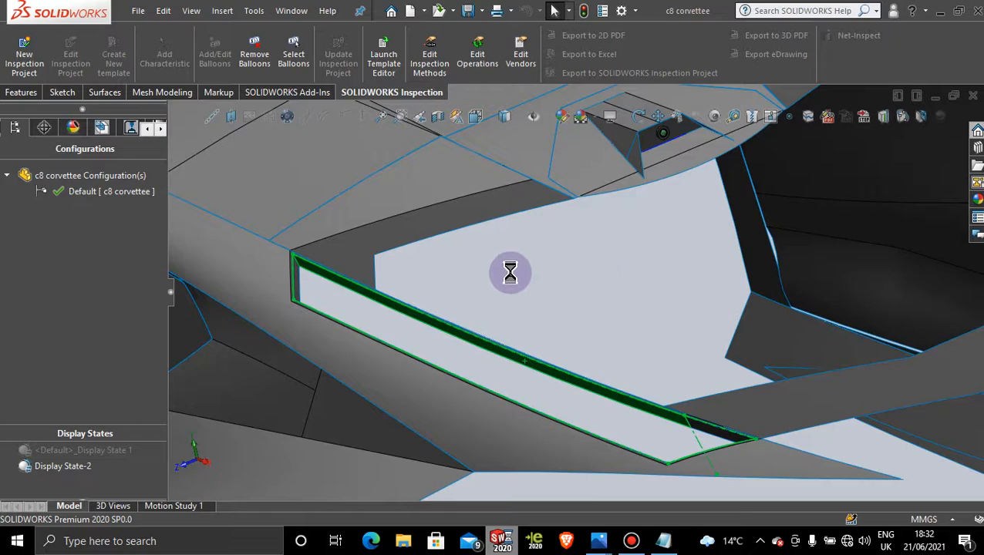
{"action": "left_click", "coordinate": [631, 542]}
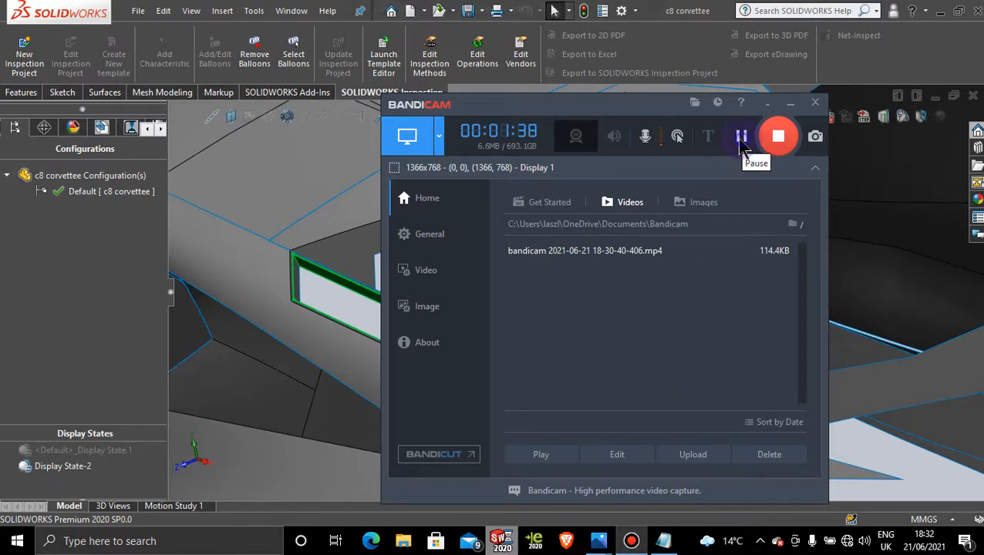
{"action": "left_click", "coordinate": [742, 139]}
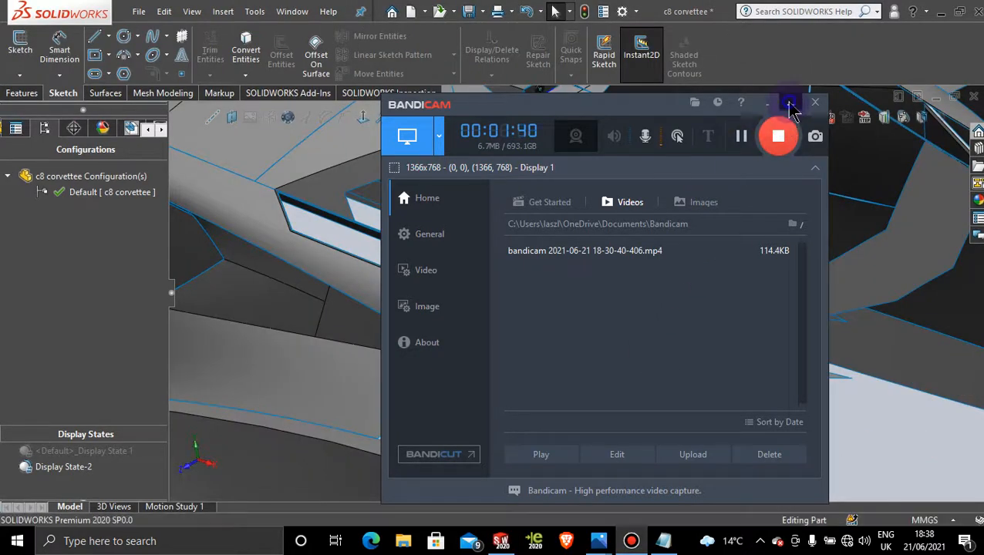
{"action": "left_click", "coordinate": [789, 103]}
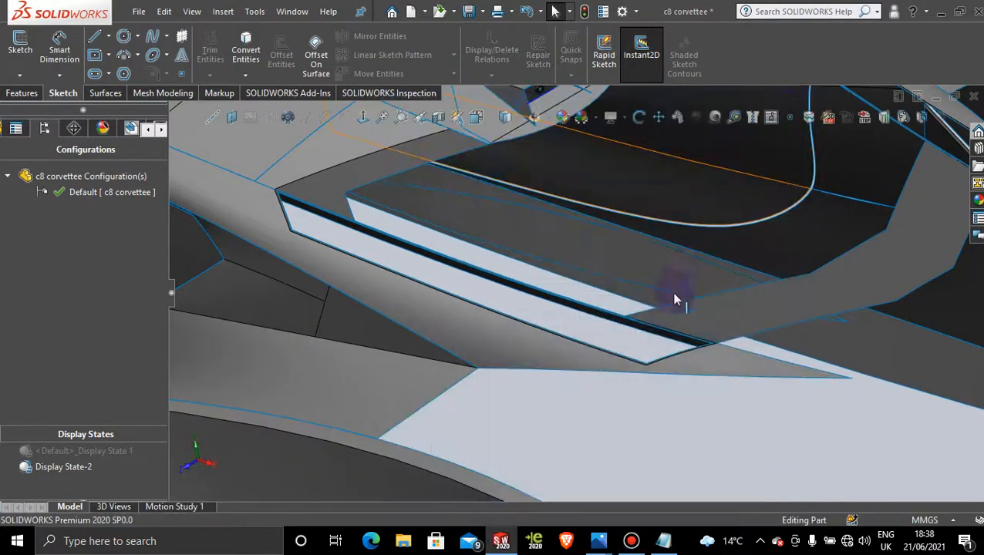
Set the blind depth of Surface-Extrude11, around the narrow opening beside the rear window, to 5 mm
{"action": "scroll", "coordinate": [547, 327], "scroll_direction": "up", "scroll_amount": 1}
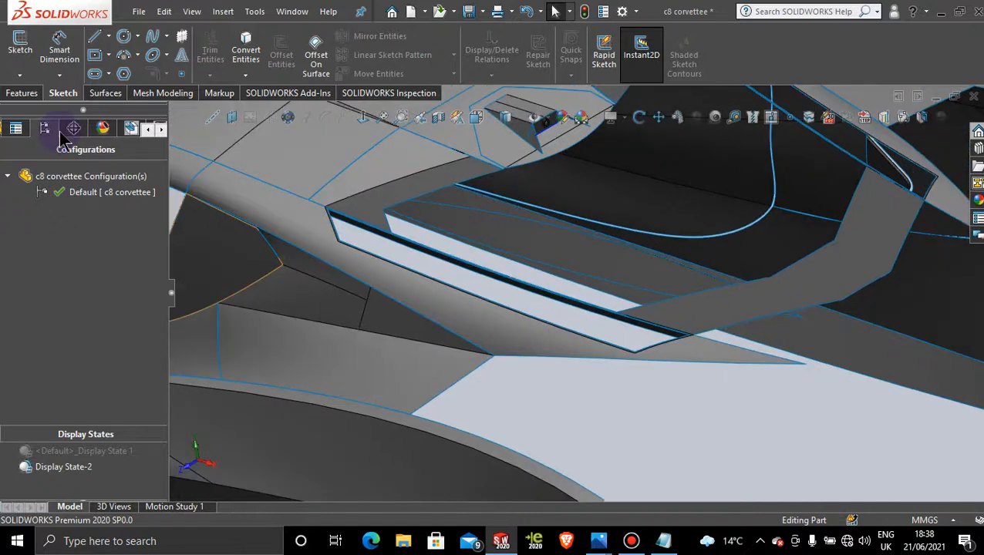
{"action": "left_click", "coordinate": [148, 128]}
{"action": "left_click", "coordinate": [15, 131]}
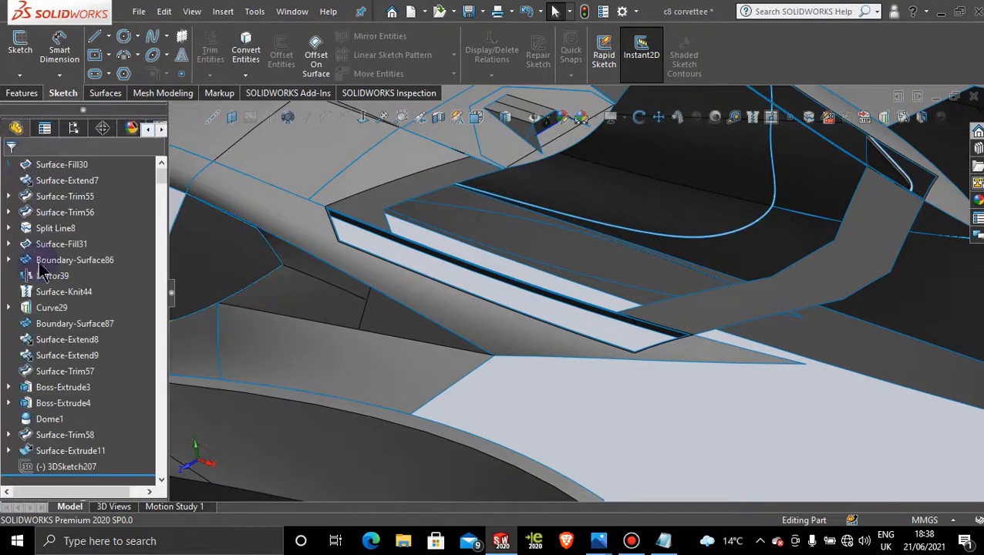
{"action": "scroll", "coordinate": [76, 448], "scroll_direction": "up", "scroll_amount": 5}
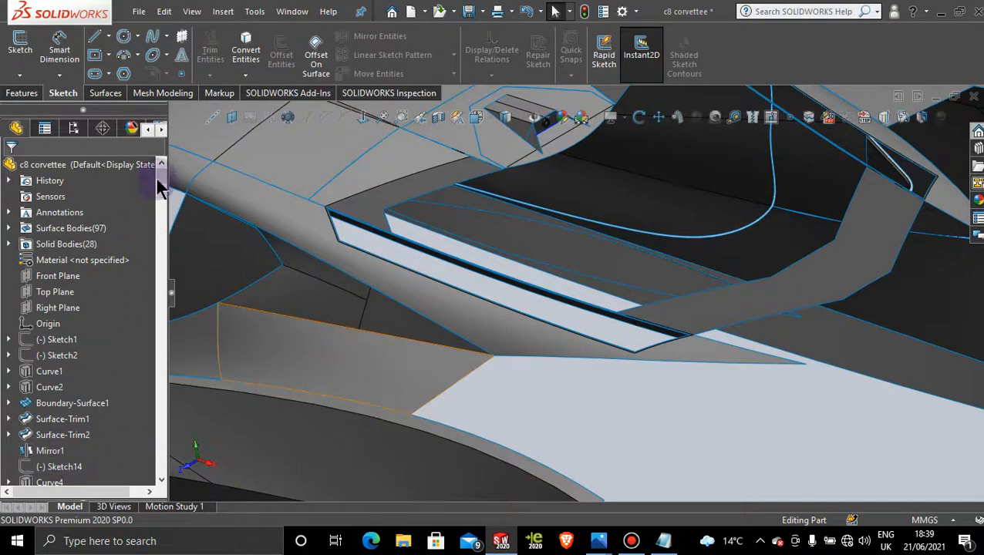
{"action": "left_click_drag", "start_coordinate": [159, 188], "coordinate": [158, 467]}
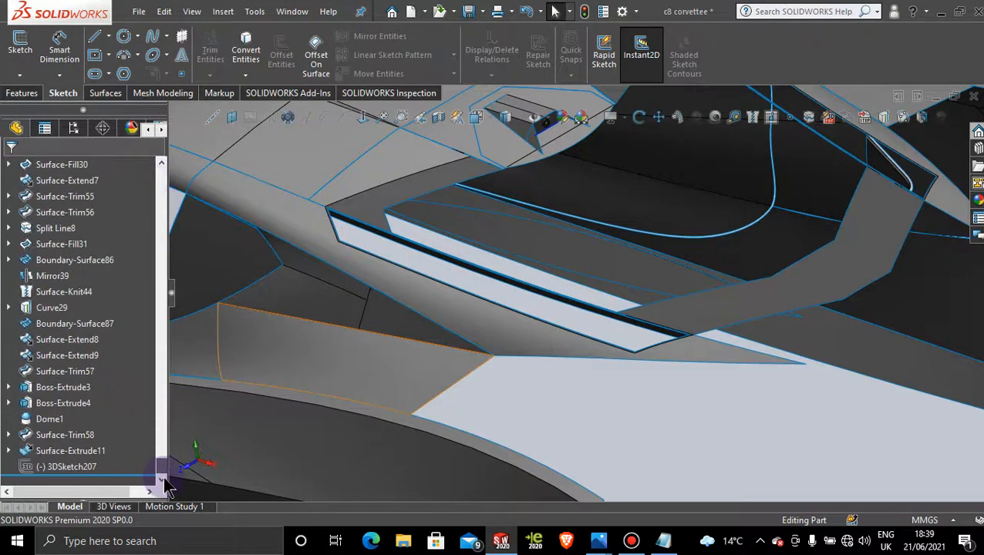
{"action": "left_click", "coordinate": [81, 452]}
{"action": "right_click", "coordinate": [81, 452]}
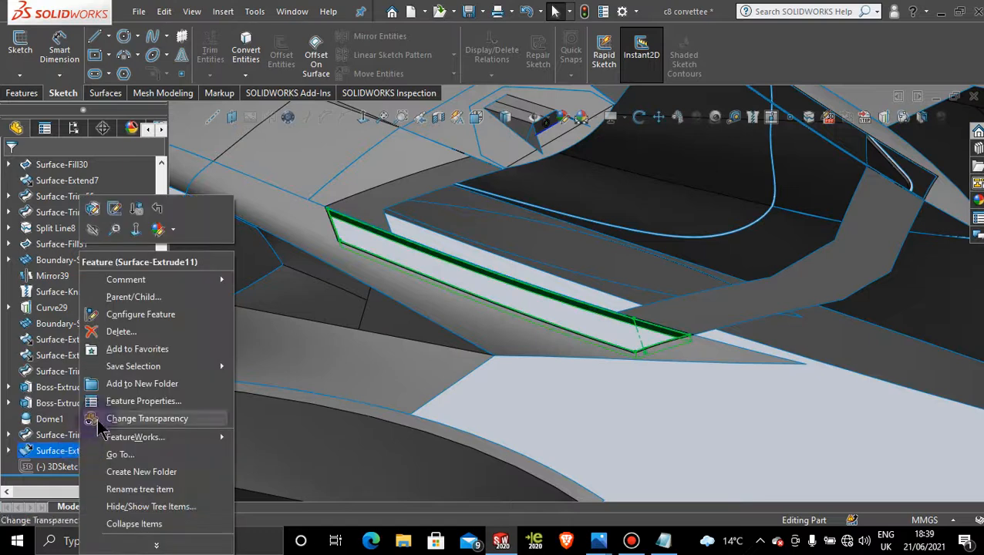
{"action": "left_click", "coordinate": [95, 206]}
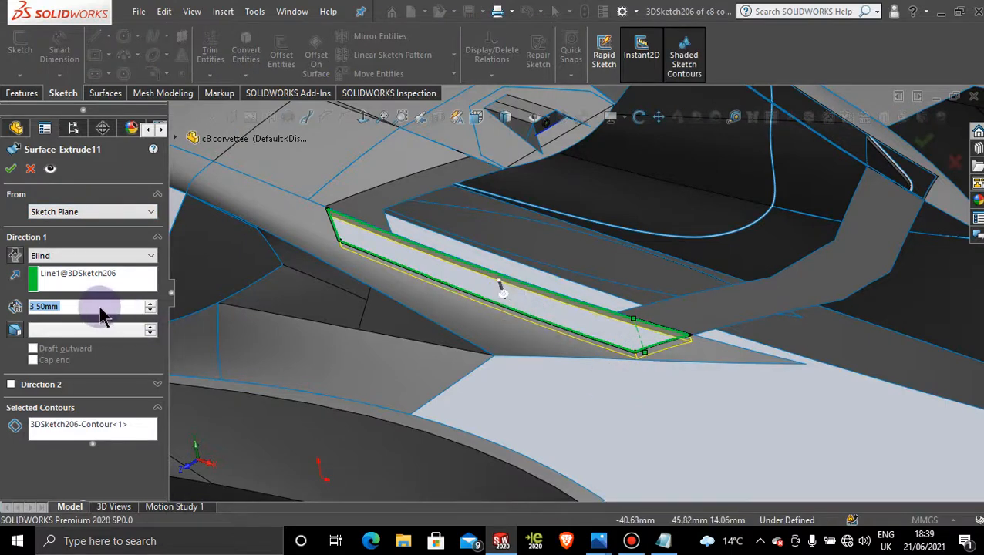
{"action": "type", "text": "5"}
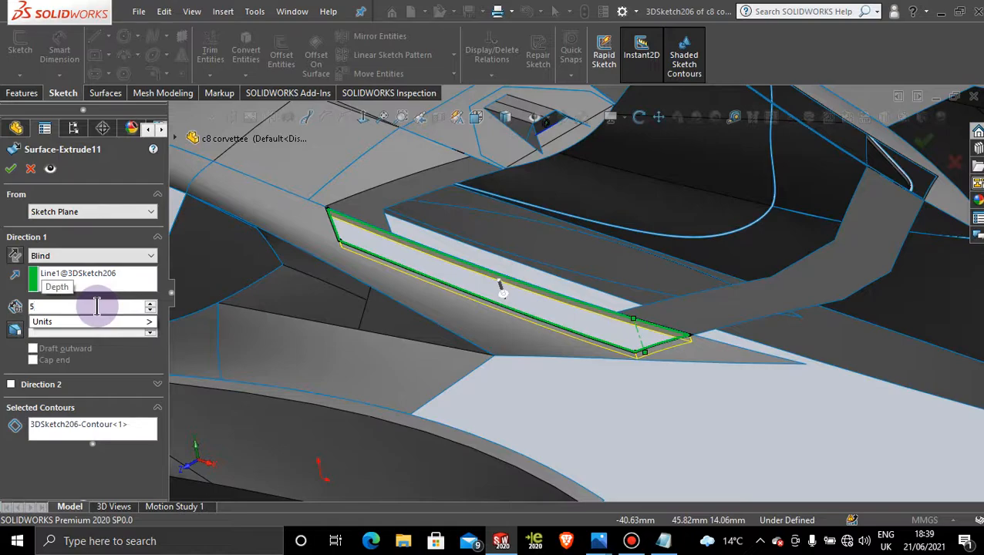
{"action": "key", "text": "Return"}
{"action": "mouse_move", "coordinate": [551, 386]}
{"action": "middle_mouse_down"}
{"action": "mouse_move", "coordinate": [534, 325]}
{"action": "mouse_move", "coordinate": [548, 373]}
{"action": "middle_mouse_up"}
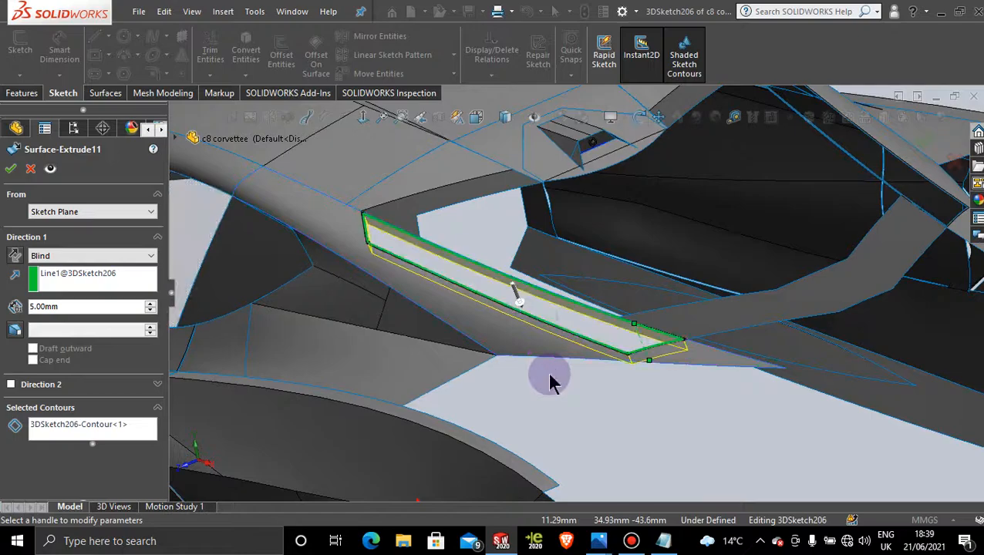
{"action": "scroll", "coordinate": [538, 305], "scroll_direction": "up", "scroll_amount": 5}
{"action": "middle_click_drag", "start_coordinate": [560, 340], "coordinate": [593, 282]}
{"action": "scroll", "coordinate": [559, 339], "scroll_direction": "down", "scroll_amount": 5}
{"action": "scroll", "coordinate": [593, 282], "scroll_direction": "down", "scroll_amount": 5}
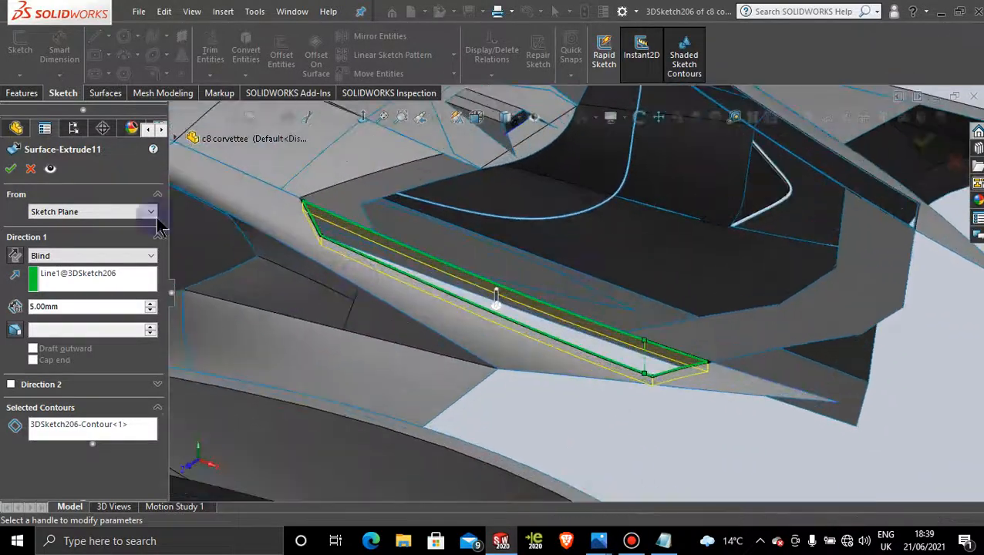
{"action": "left_click", "coordinate": [11, 170]}
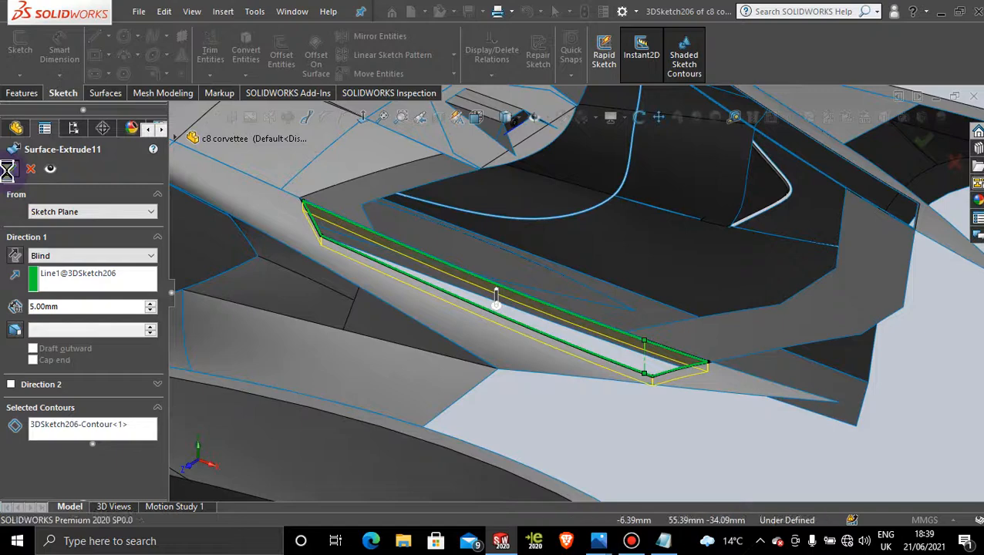
{"action": "left_click", "coordinate": [620, 421]}
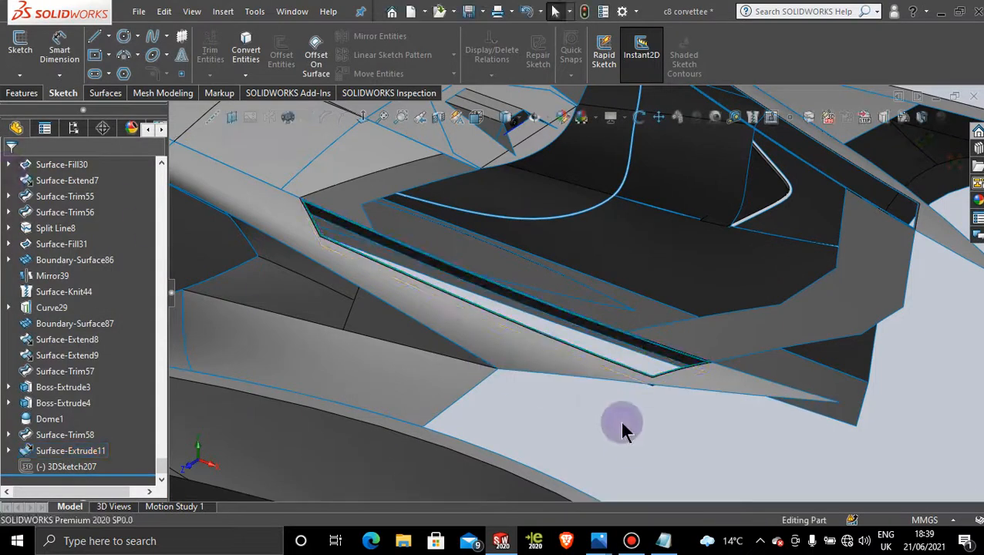
{"action": "middle_click_drag", "start_coordinate": [619, 421], "coordinate": [565, 291]}
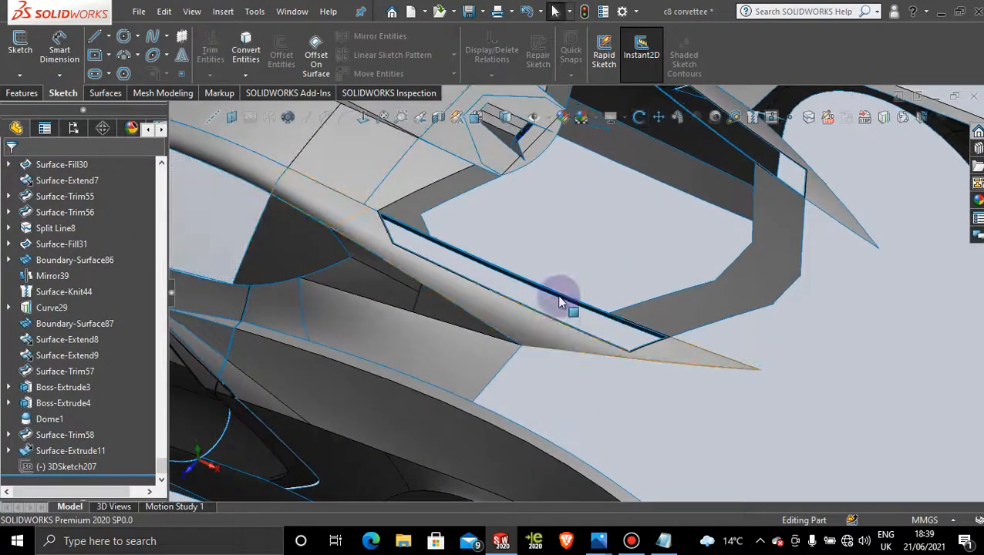
{"action": "left_click", "coordinate": [646, 545]}
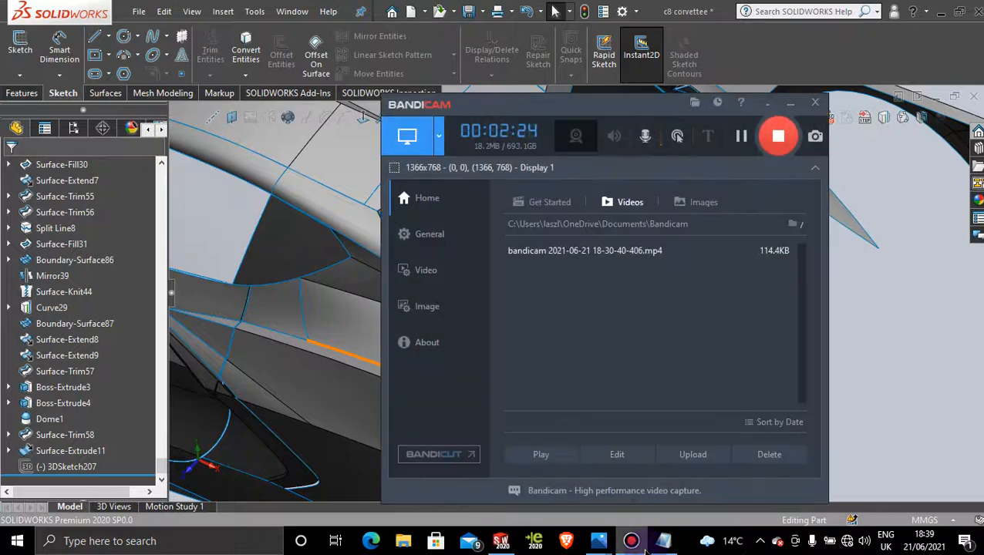
{"action": "left_click", "coordinate": [644, 547]}
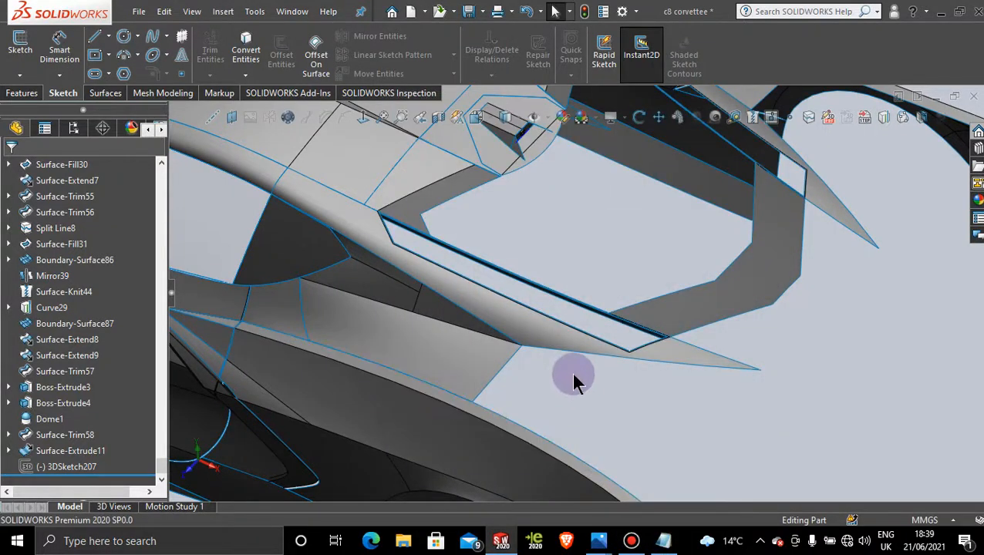
{"action": "scroll", "coordinate": [566, 270], "scroll_direction": "down", "scroll_amount": 2}
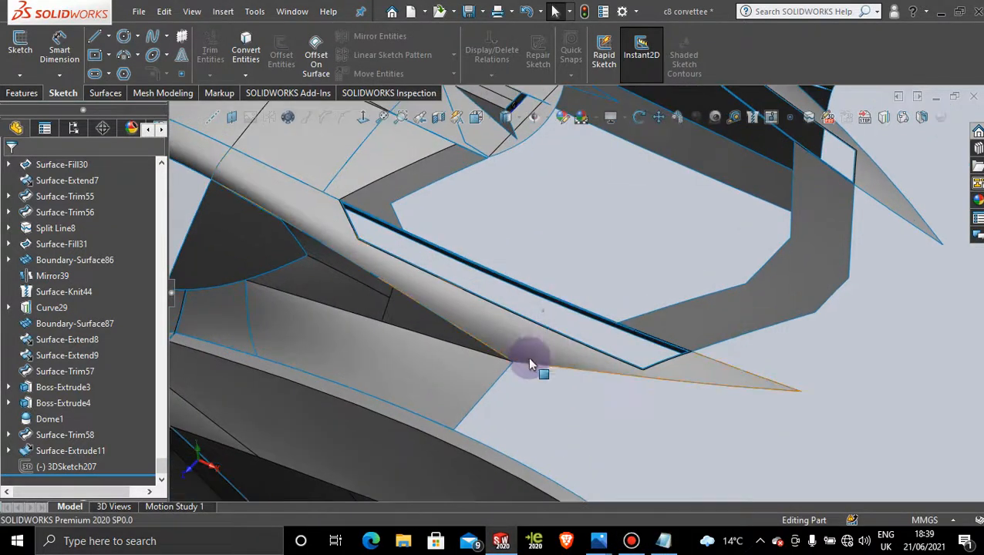
{"action": "scroll", "coordinate": [544, 255], "scroll_direction": "up", "scroll_amount": 3}
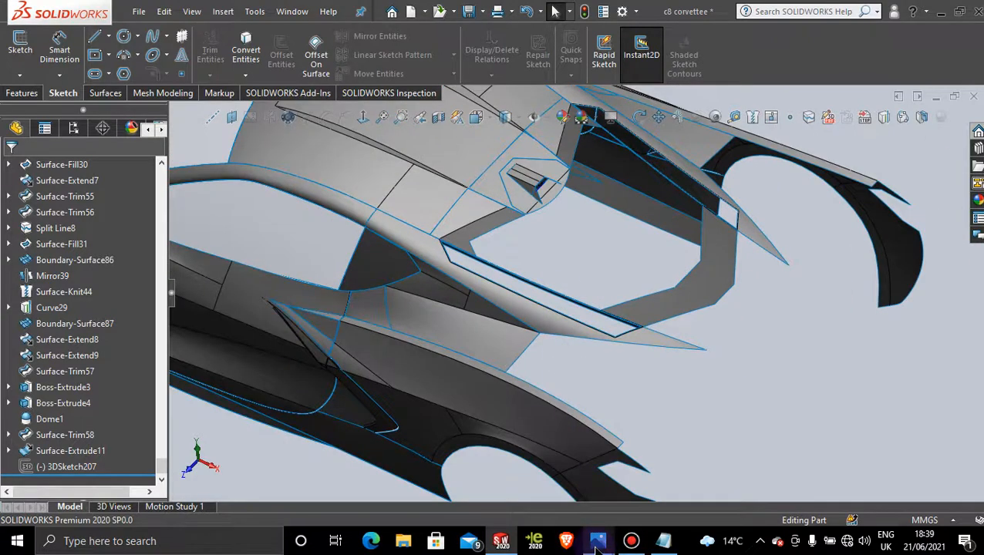
Switch to Photos and examine the Corvette reference images of the car's side, rear and top
{"action": "mouse_move", "coordinate": [598, 544]}
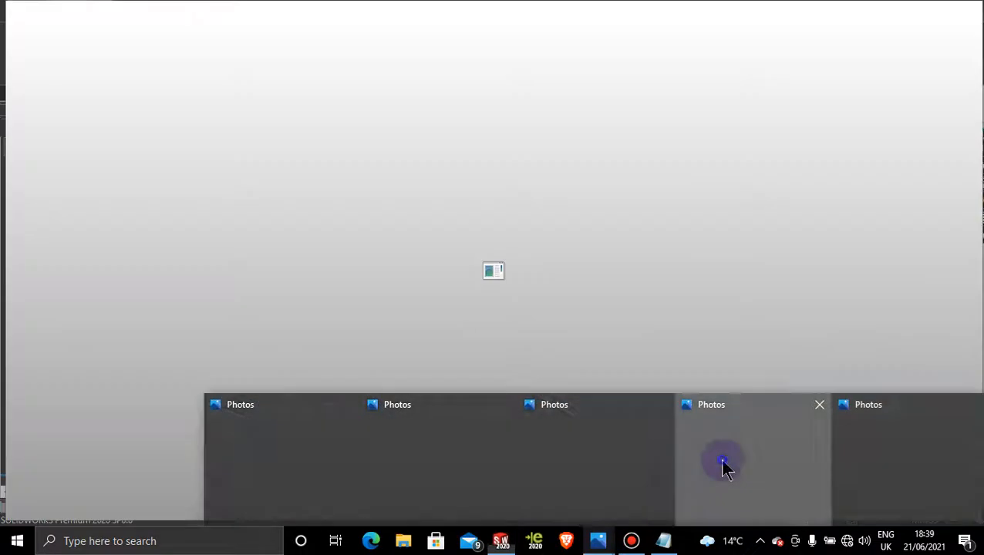
{"action": "left_click", "coordinate": [722, 466]}
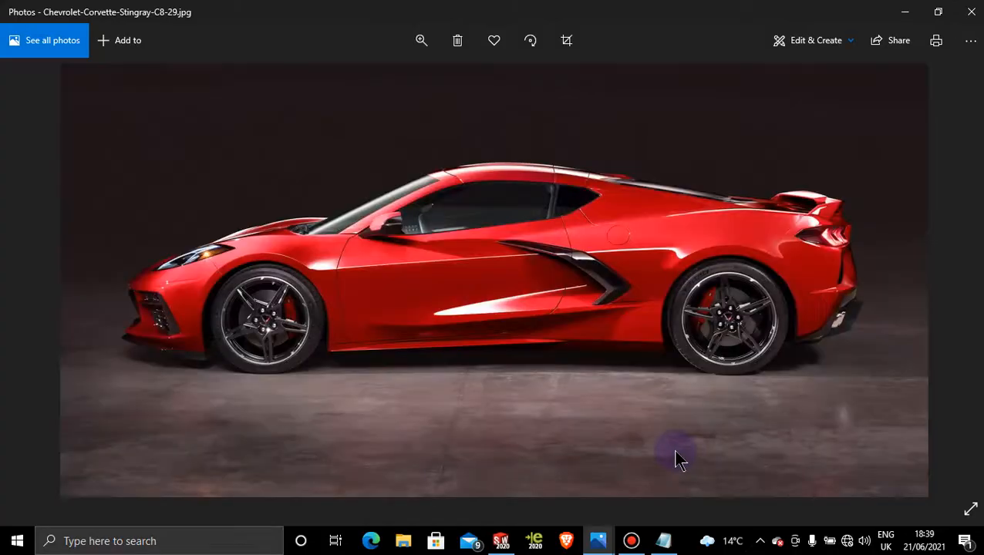
{"action": "mouse_move", "coordinate": [601, 553]}
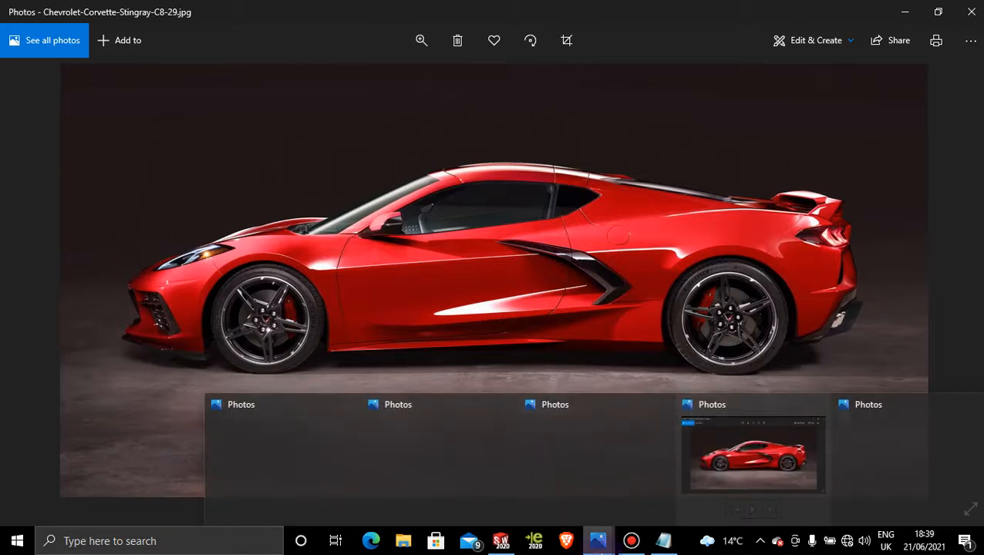
{"action": "left_click", "coordinate": [545, 437]}
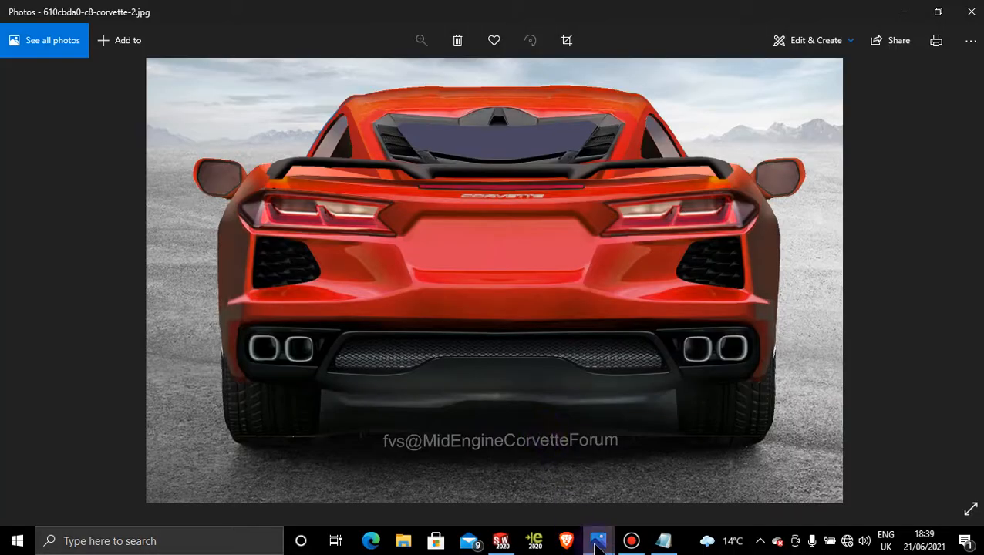
{"action": "mouse_move", "coordinate": [599, 543]}
{"action": "left_click", "coordinate": [441, 460]}
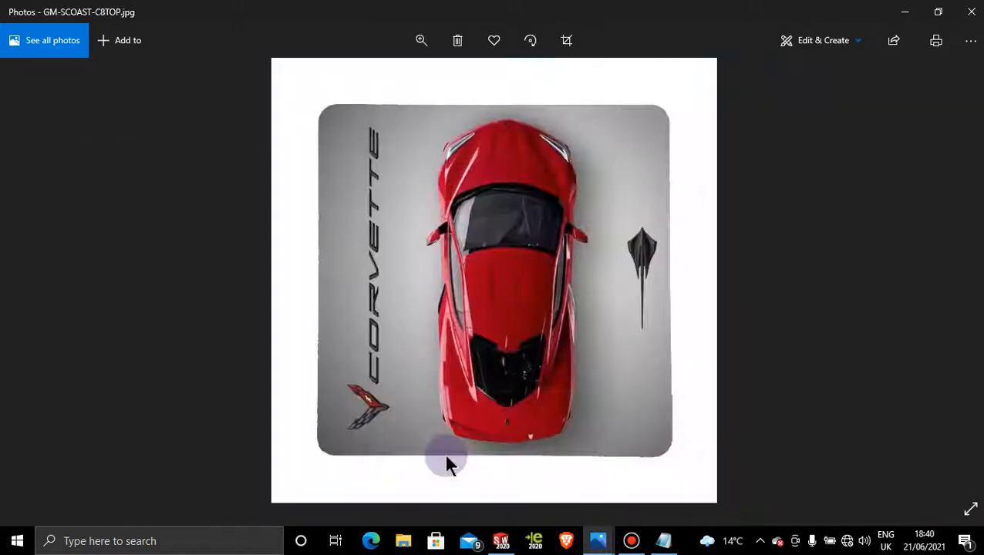
Examine the vents and dividers beside the rear window in the engine-cover close-up and the enlarged rear-view photo
{"action": "mouse_move", "coordinate": [598, 543]}
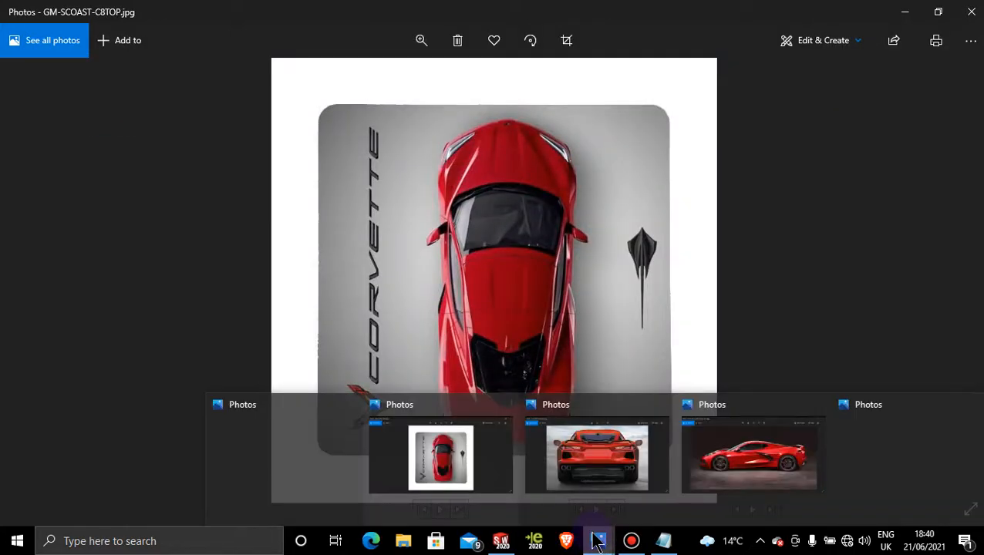
{"action": "left_click", "coordinate": [902, 451]}
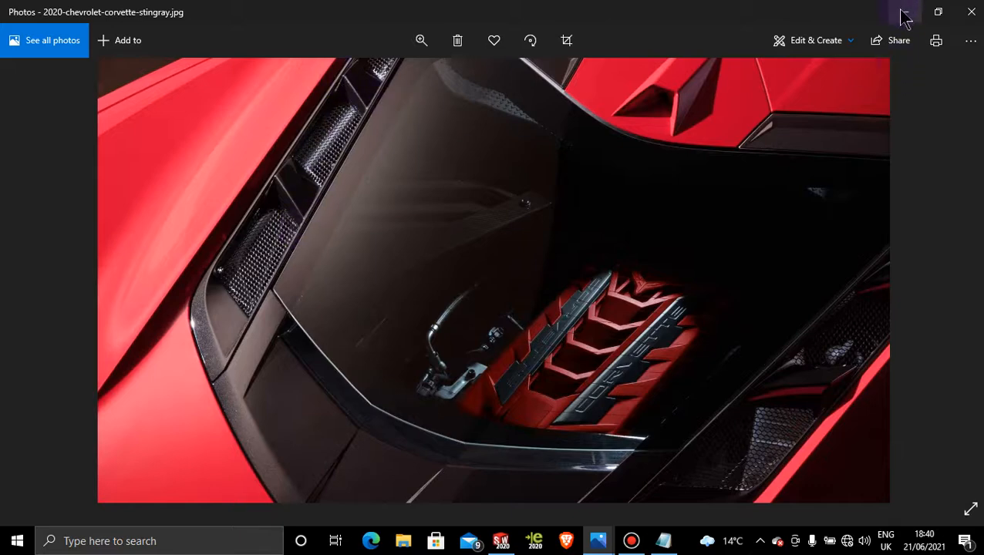
{"action": "mouse_move", "coordinate": [609, 546]}
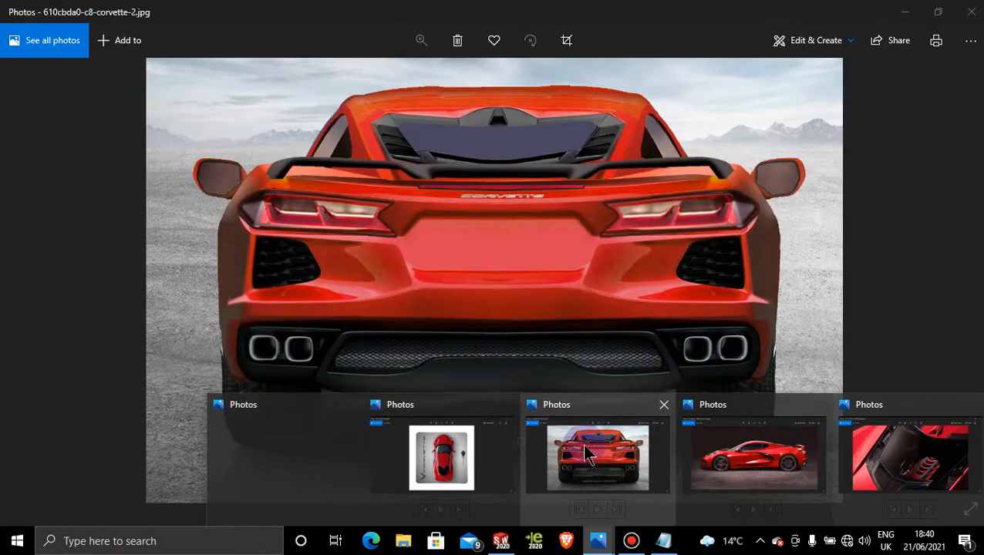
{"action": "left_click", "coordinate": [586, 453]}
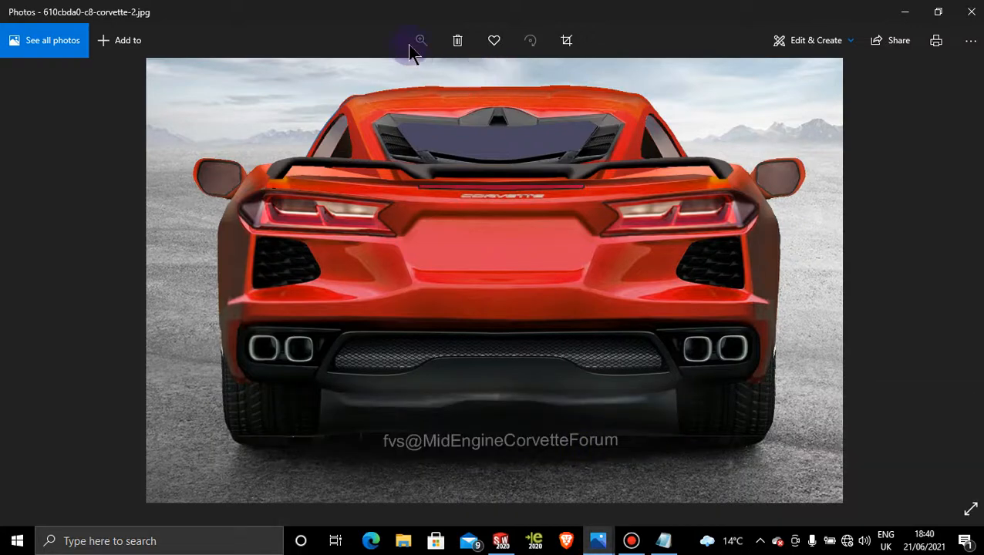
{"action": "scroll", "coordinate": [425, 155], "scroll_direction": "up", "scroll_amount": 4}
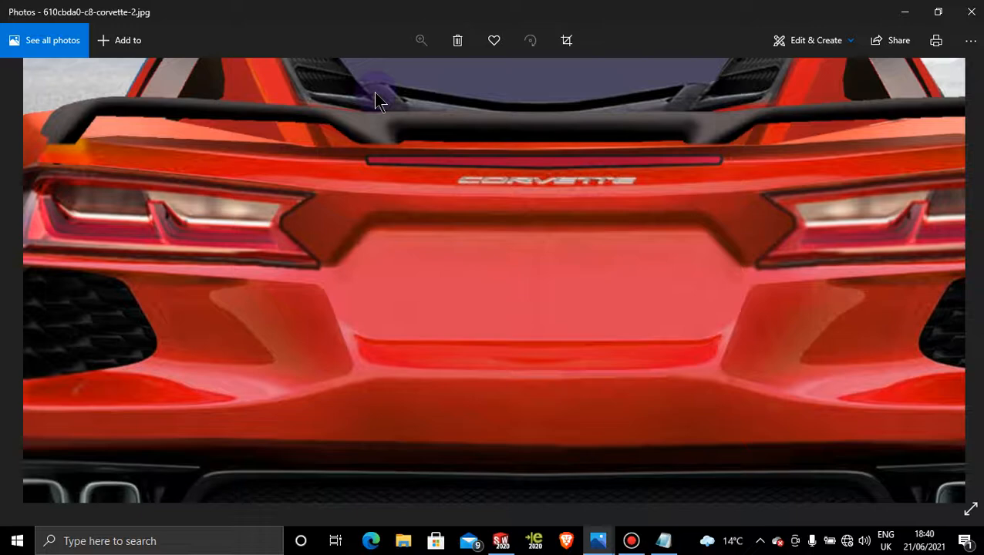
{"action": "left_click_drag", "start_coordinate": [373, 92], "coordinate": [355, 277]}
{"action": "scroll", "coordinate": [347, 259], "scroll_direction": "up", "scroll_amount": 3}
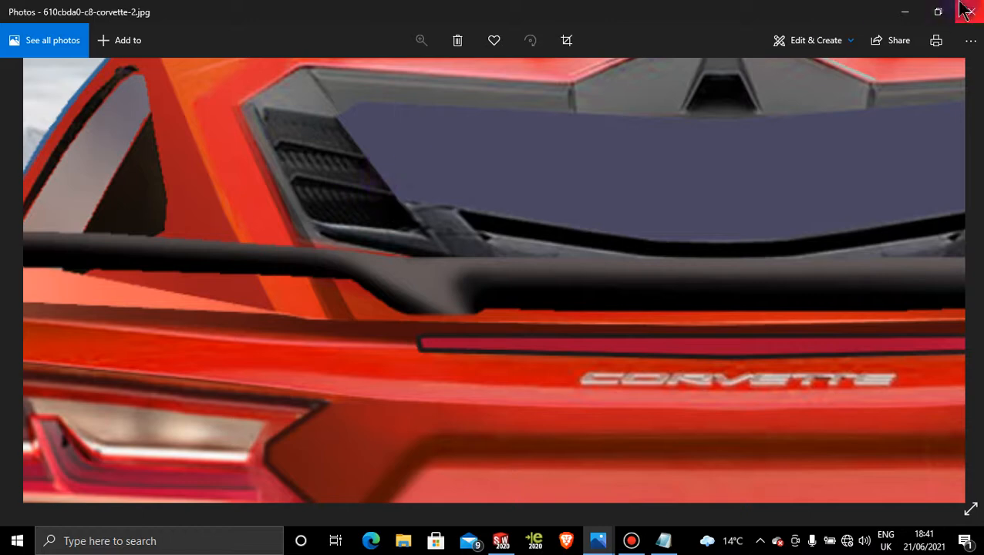
{"action": "left_click", "coordinate": [896, 13]}
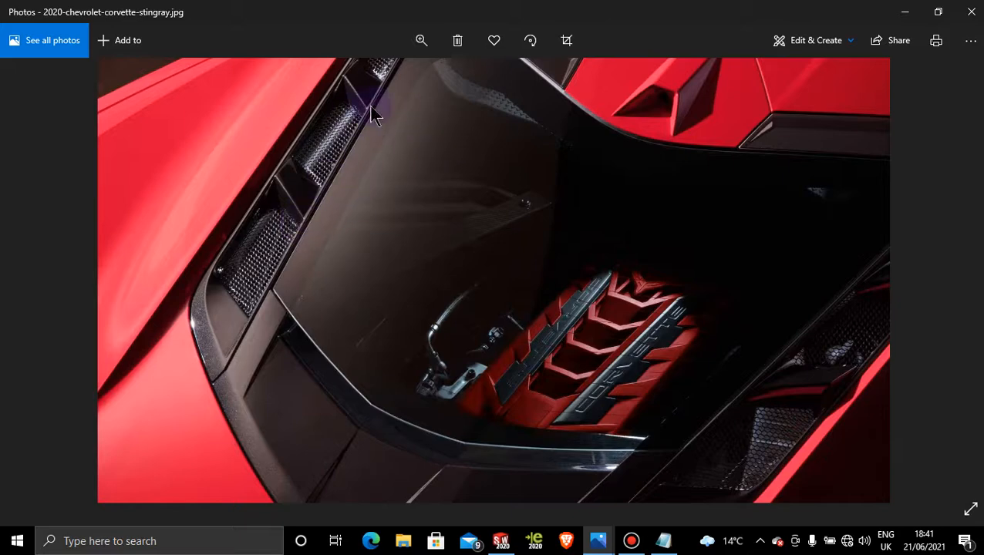
{"action": "key", "text": "Right"}
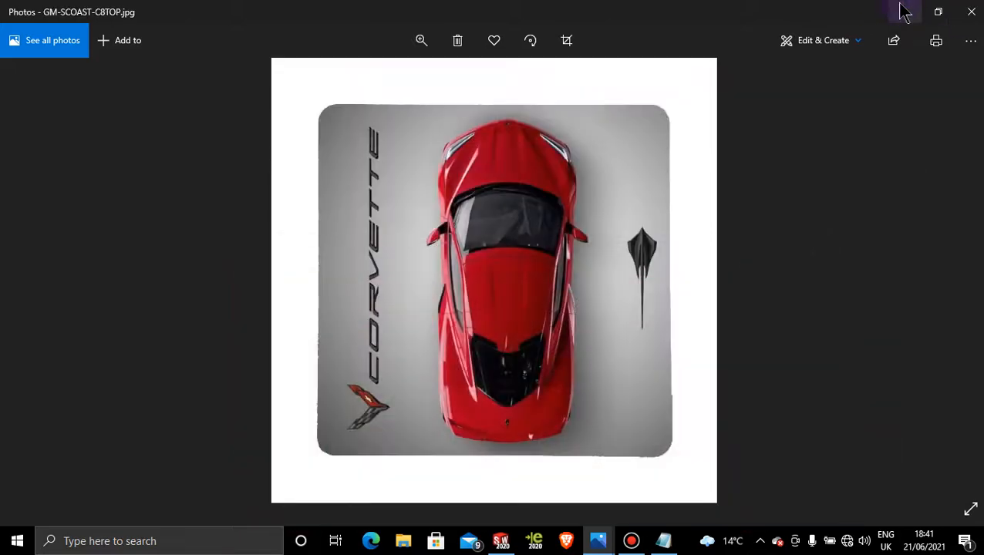
{"action": "key", "text": "Right"}
Switch to SOLIDWORKS and activate <Default>_Display State 1 to show the planes and reference pictures with the body
{"action": "left_click", "coordinate": [904, 12]}
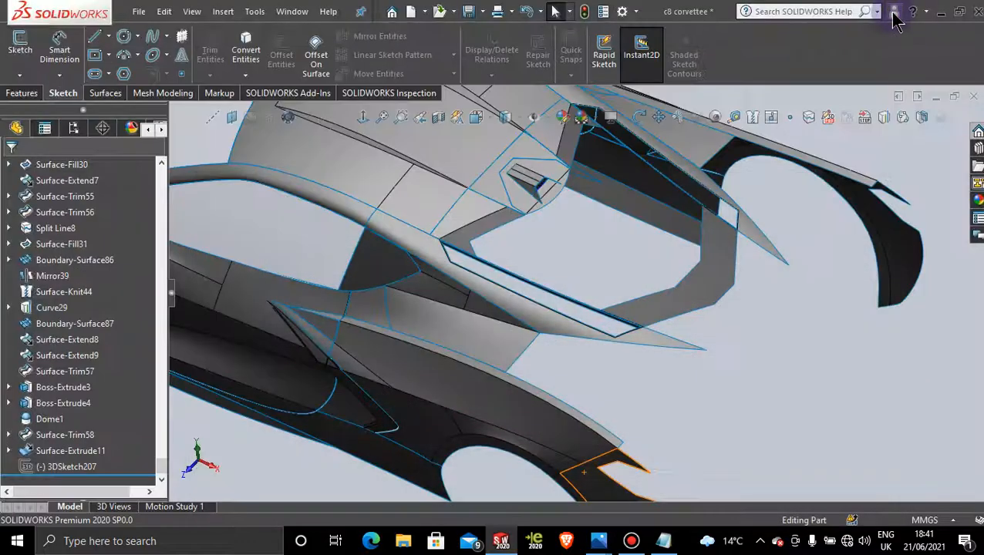
{"action": "middle_click_drag", "start_coordinate": [477, 334], "coordinate": [432, 324]}
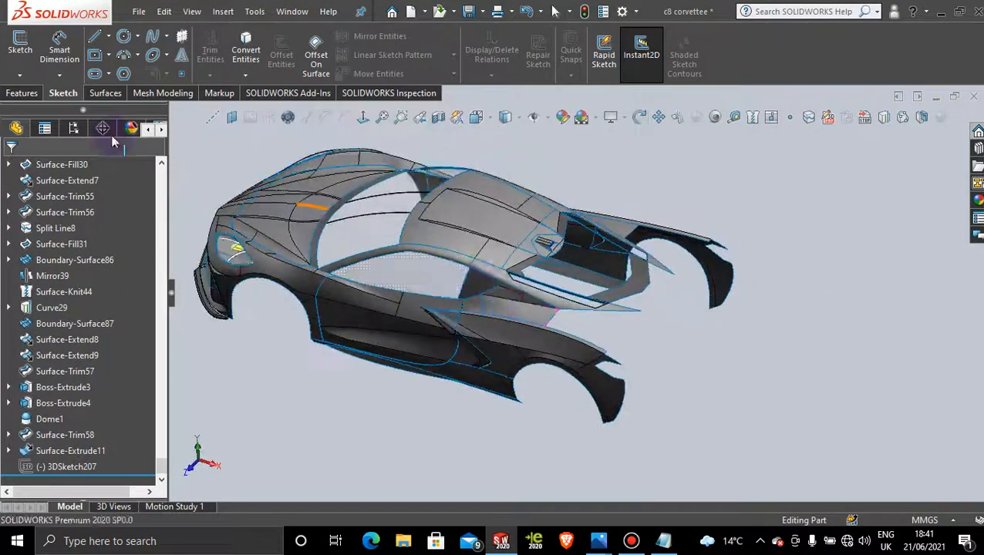
{"action": "left_click", "coordinate": [73, 128]}
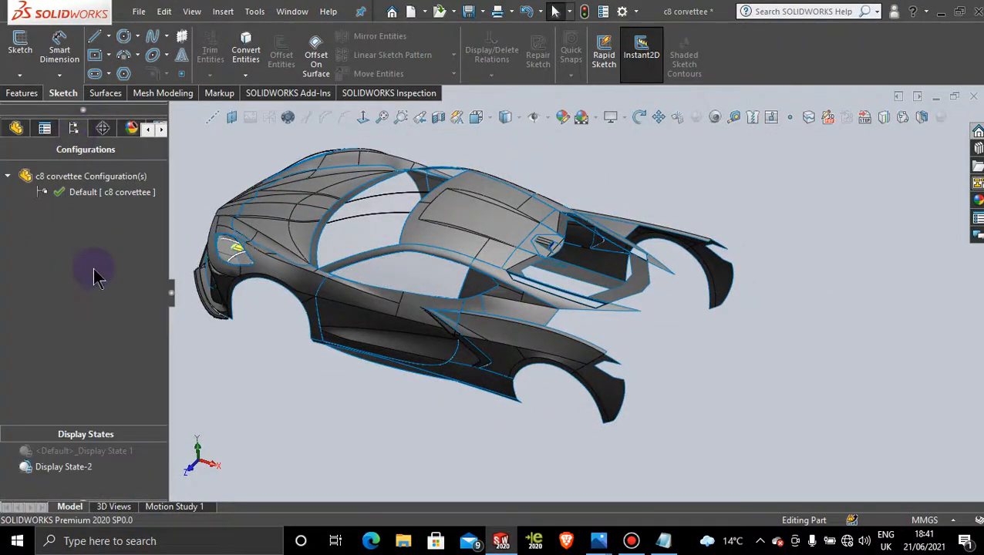
{"action": "left_click", "coordinate": [99, 452]}
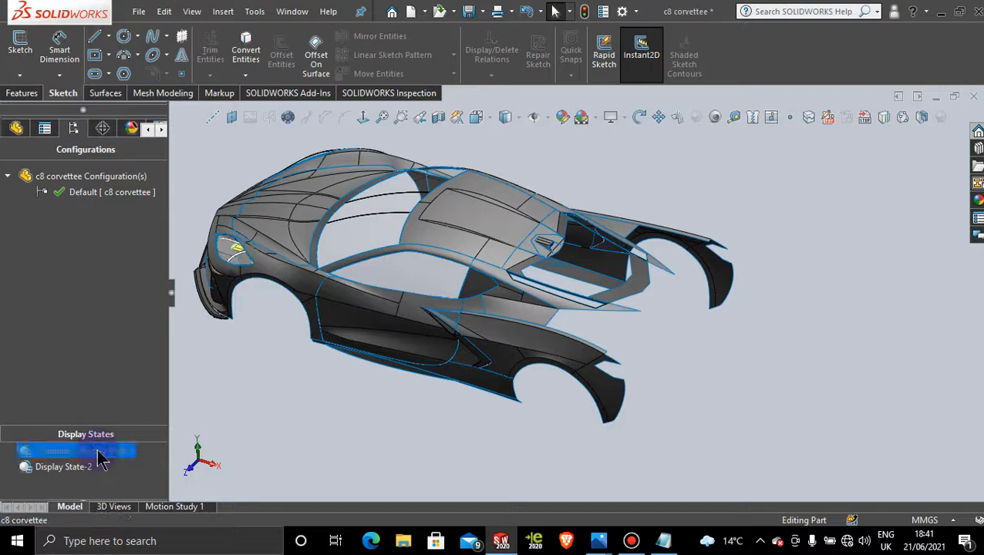
{"action": "double_click", "coordinate": [99, 452]}
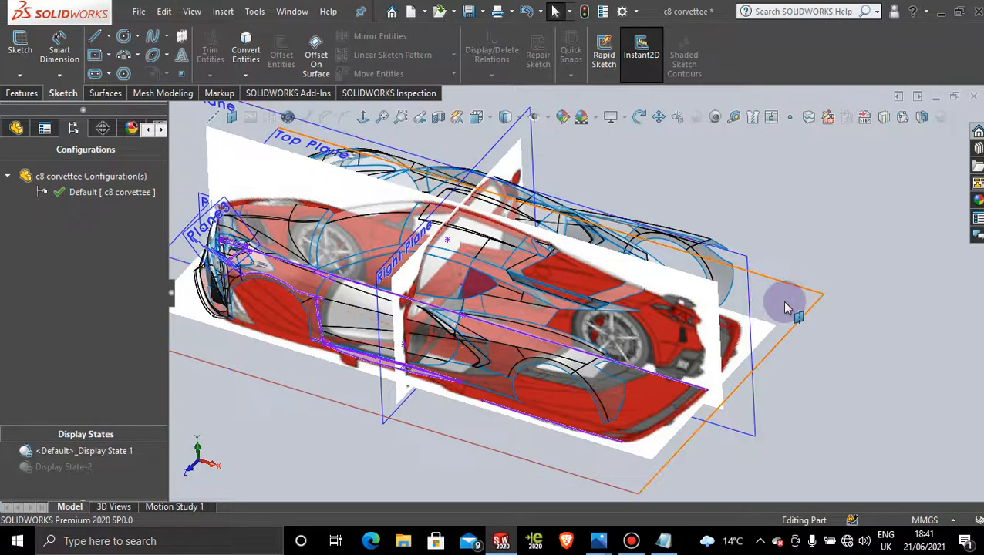
View the model normal to the Top Plane and compare the narrow side opening with the top-view picture and the close-up photo
{"action": "left_click", "coordinate": [785, 306]}
{"action": "left_click", "coordinate": [364, 117]}
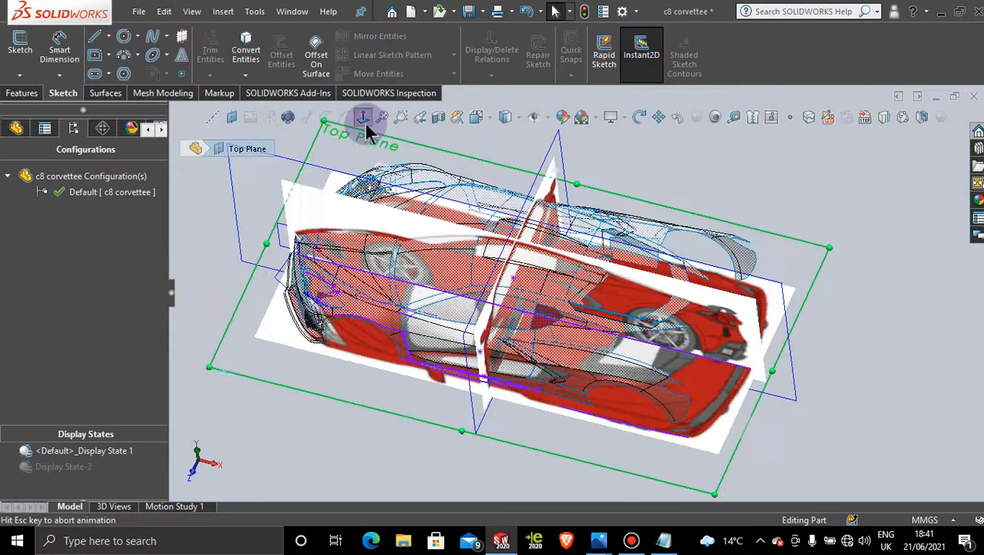
{"action": "scroll", "coordinate": [698, 293], "scroll_direction": "down", "scroll_amount": 4}
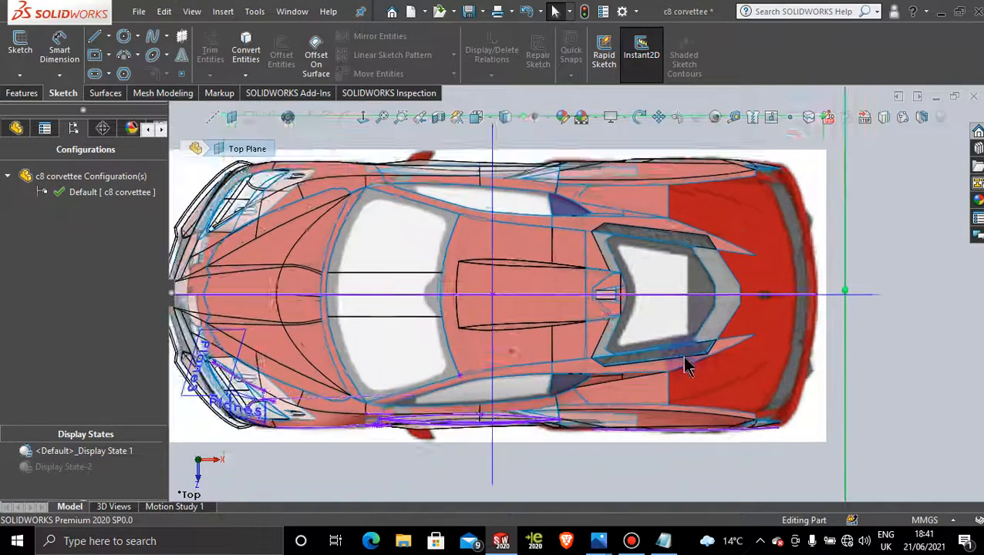
{"action": "scroll", "coordinate": [688, 368], "scroll_direction": "down", "scroll_amount": 5}
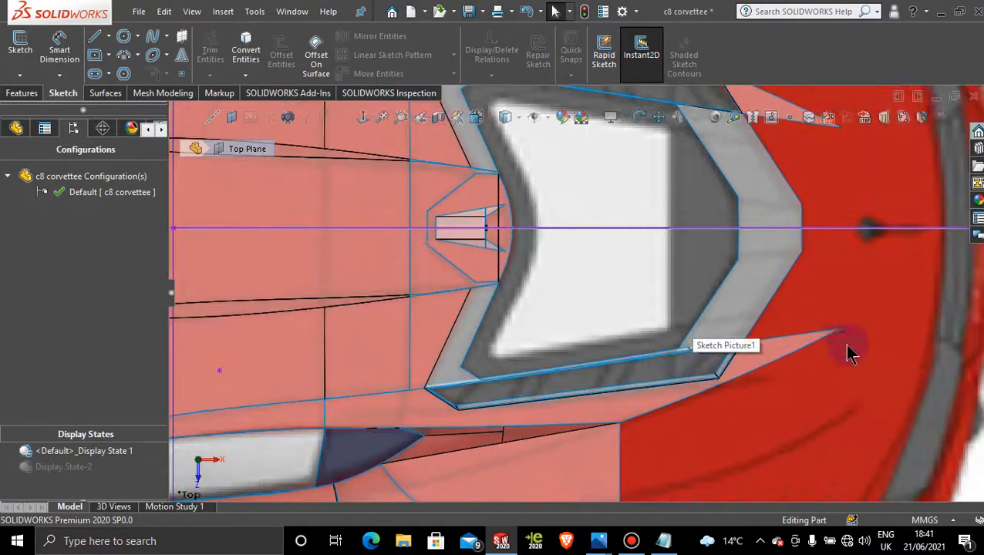
{"action": "scroll", "coordinate": [735, 381], "scroll_direction": "up", "scroll_amount": 1}
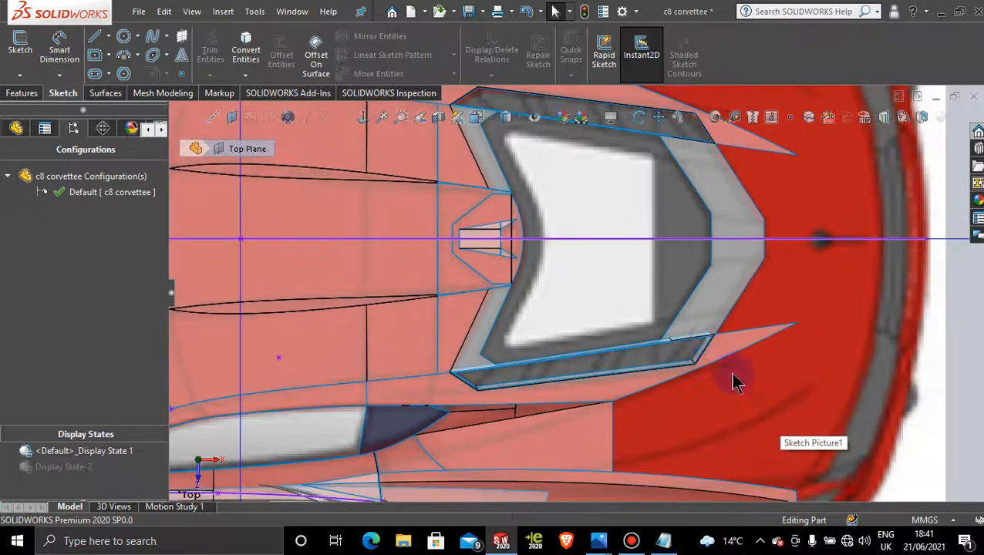
{"action": "scroll", "coordinate": [709, 345], "scroll_direction": "down", "scroll_amount": 2}
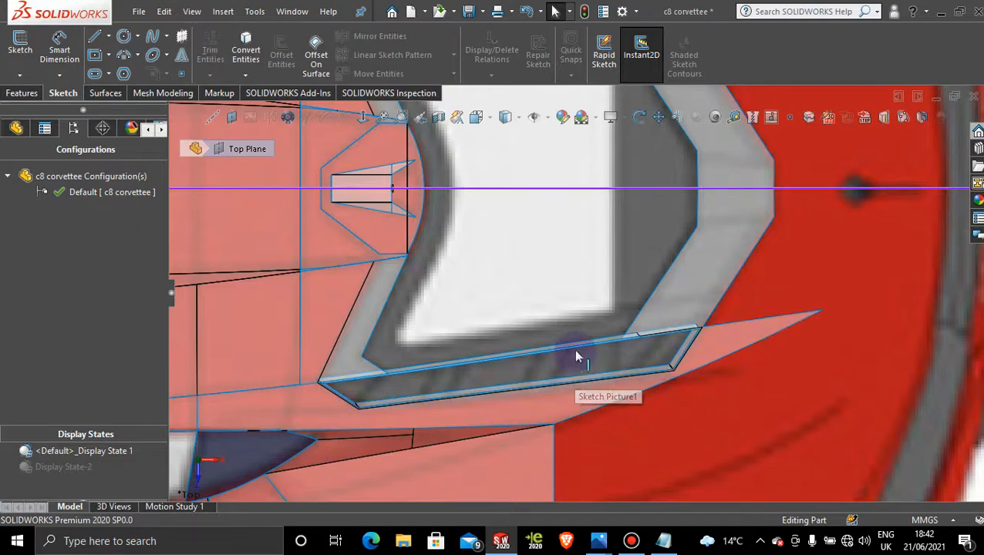
{"action": "mouse_move", "coordinate": [610, 543]}
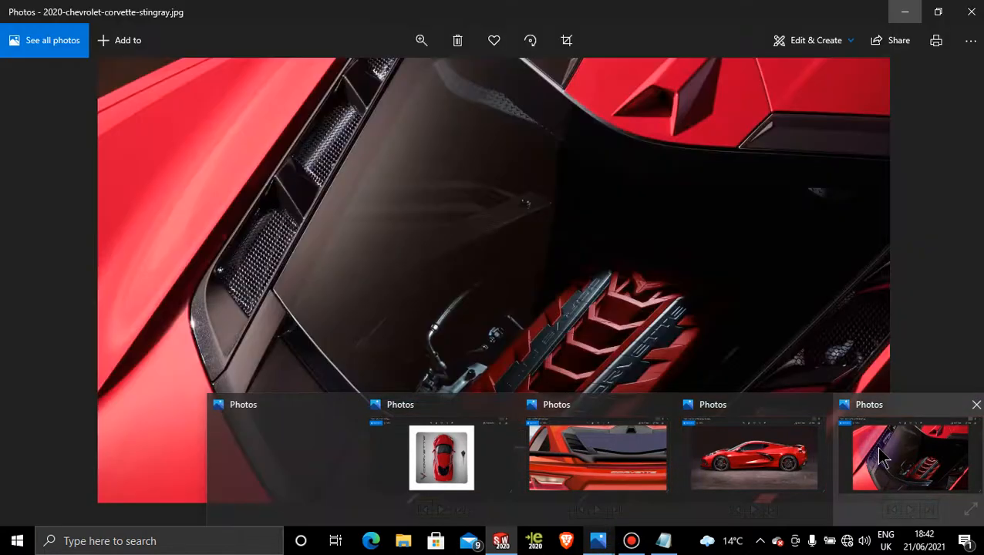
{"action": "left_click", "coordinate": [909, 455]}
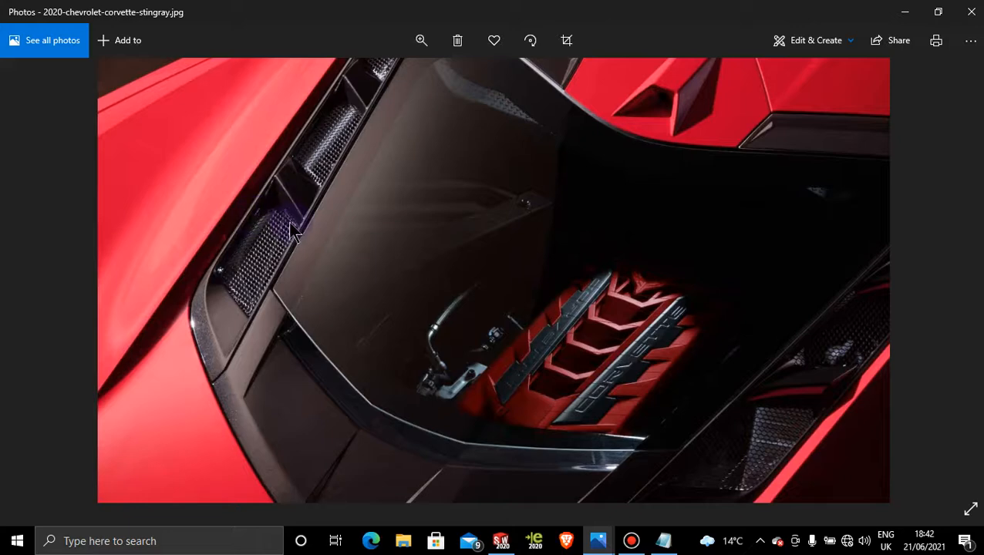
{"action": "left_click", "coordinate": [905, 11]}
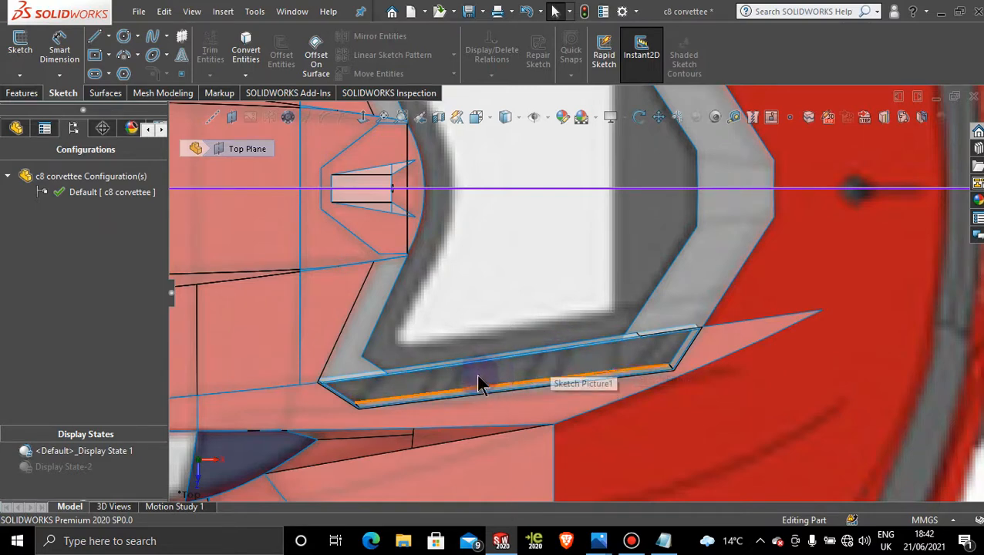
Start a 3D sketch and place two points on the narrow opening's inner edge at about X 151.6 and 188.1 mm
{"action": "scroll", "coordinate": [528, 376], "scroll_direction": "down", "scroll_amount": 2}
{"action": "scroll", "coordinate": [522, 377], "scroll_direction": "down", "scroll_amount": 2}
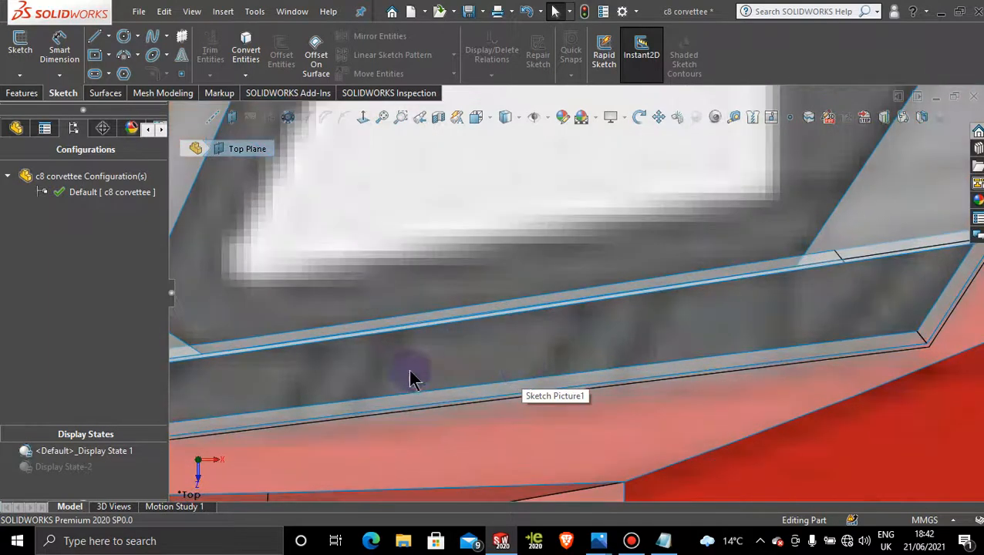
{"action": "scroll", "coordinate": [463, 331], "scroll_direction": "up", "scroll_amount": 2}
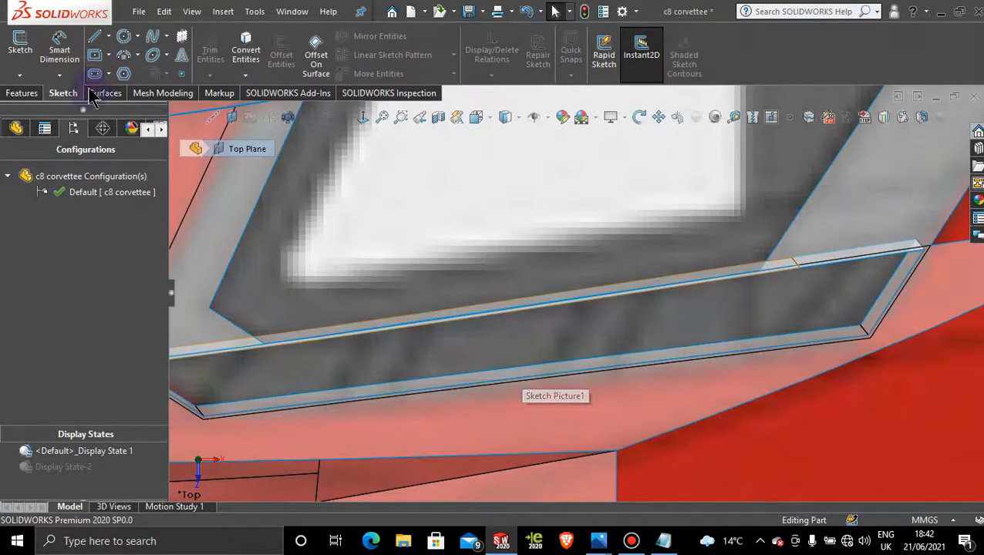
{"action": "left_click", "coordinate": [19, 75]}
{"action": "left_click", "coordinate": [42, 110]}
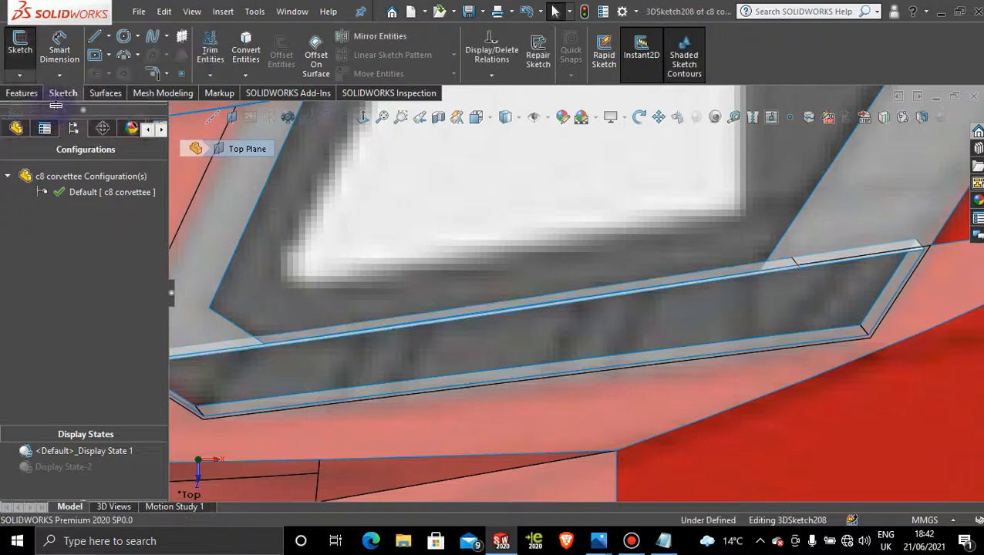
{"action": "left_click", "coordinate": [178, 74]}
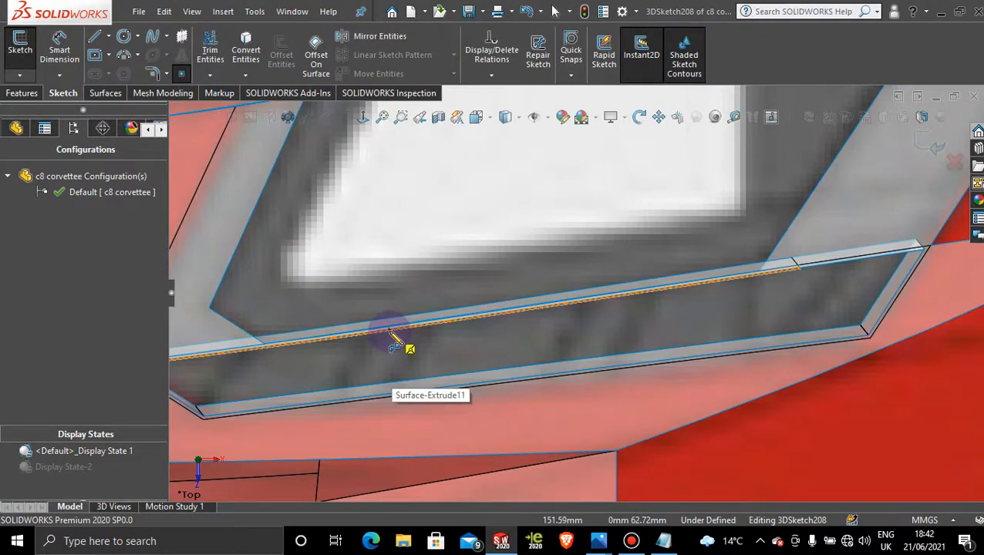
{"action": "left_click", "coordinate": [390, 330]}
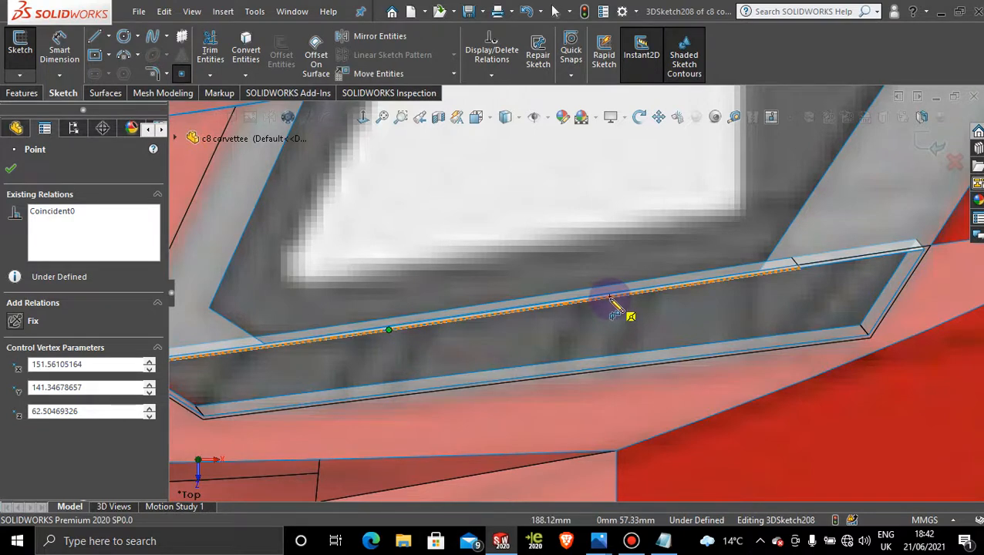
{"action": "left_click", "coordinate": [609, 298]}
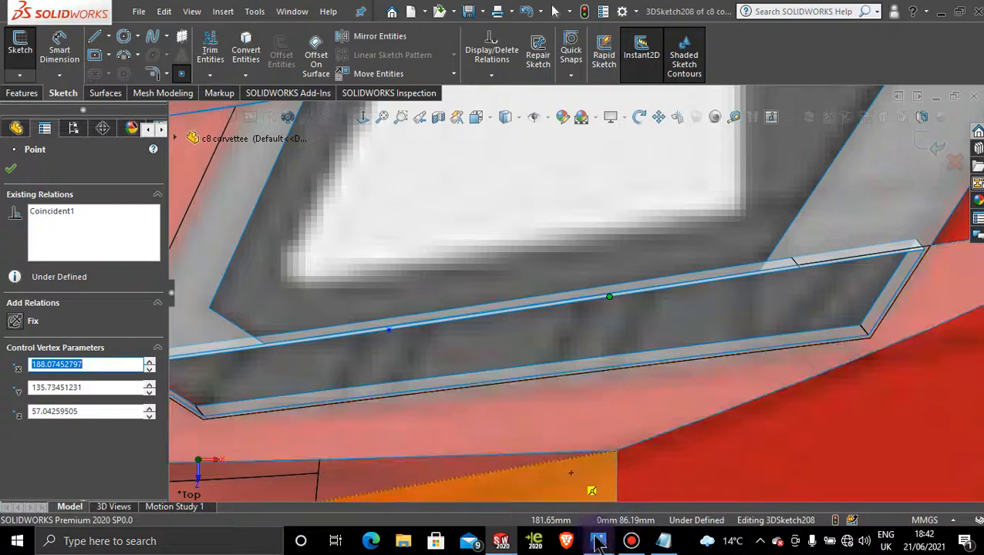
Check the vent dividers in the close-up photo and add a point near the inner edge's rear end at about X 218.6 mm
{"action": "mouse_move", "coordinate": [598, 542]}
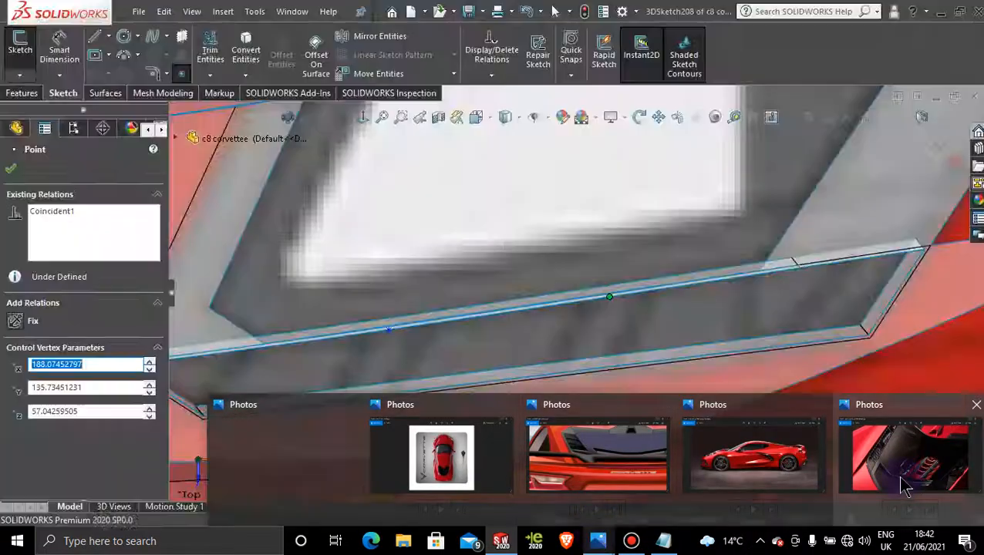
{"action": "mouse_move", "coordinate": [906, 486]}
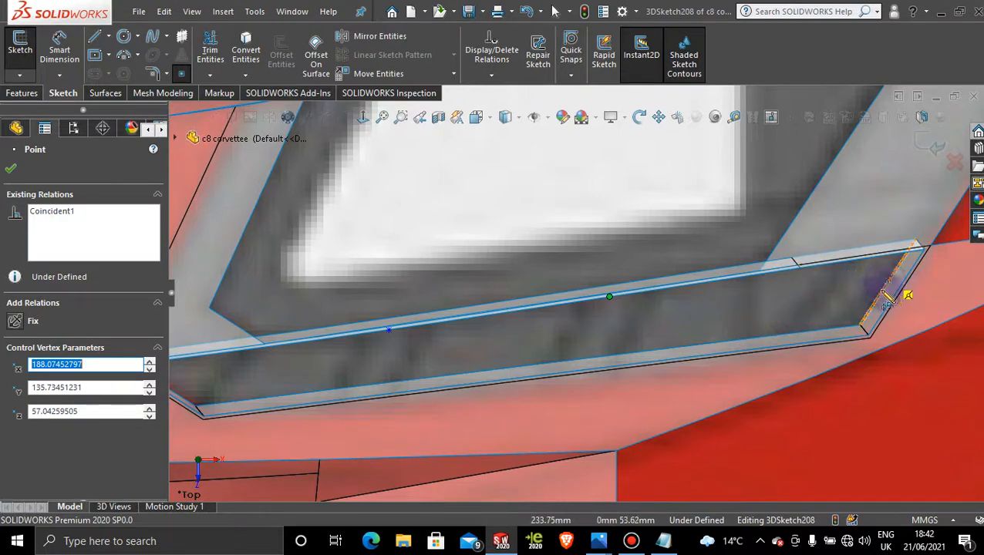
{"action": "left_click", "coordinate": [12, 171]}
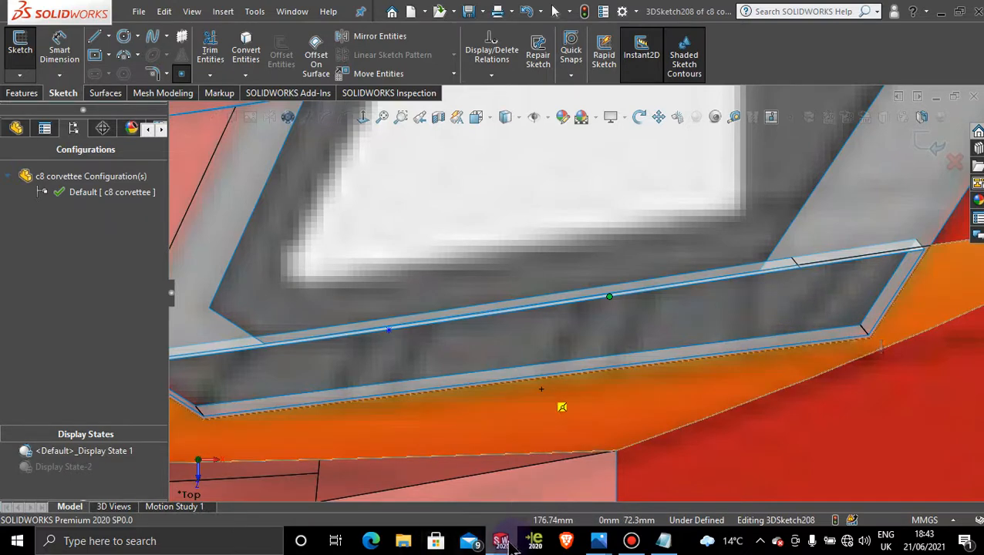
{"action": "mouse_move", "coordinate": [507, 540]}
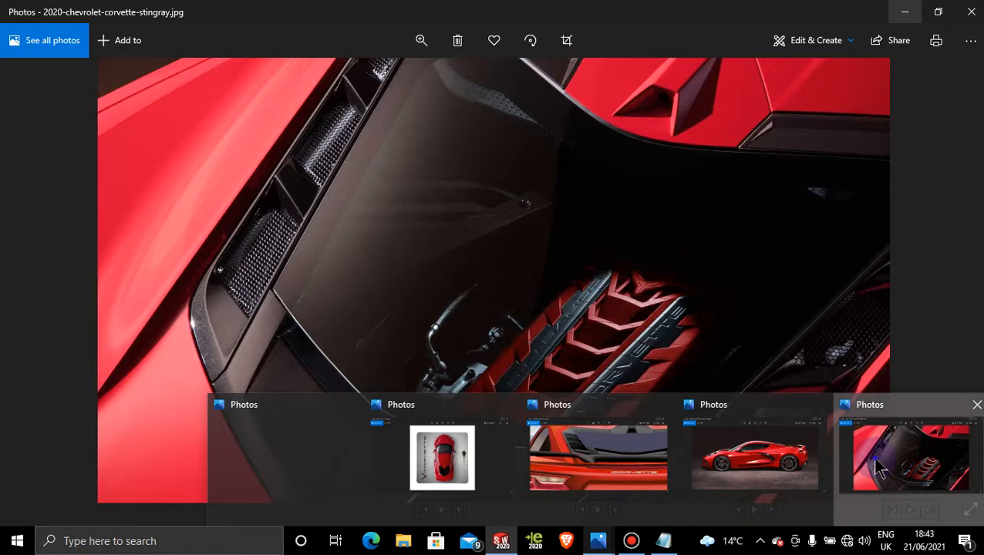
{"action": "left_click", "coordinate": [880, 468]}
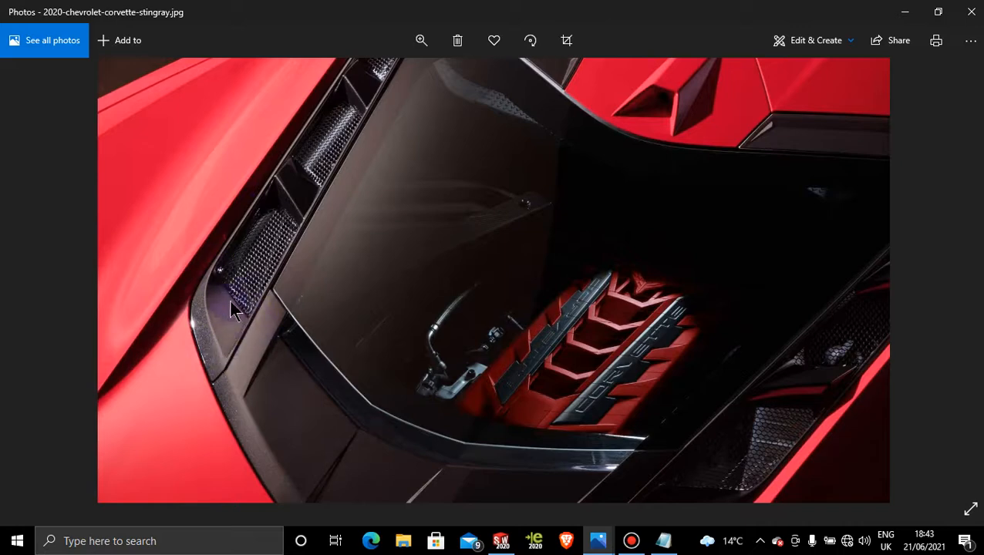
{"action": "left_click", "coordinate": [898, 13]}
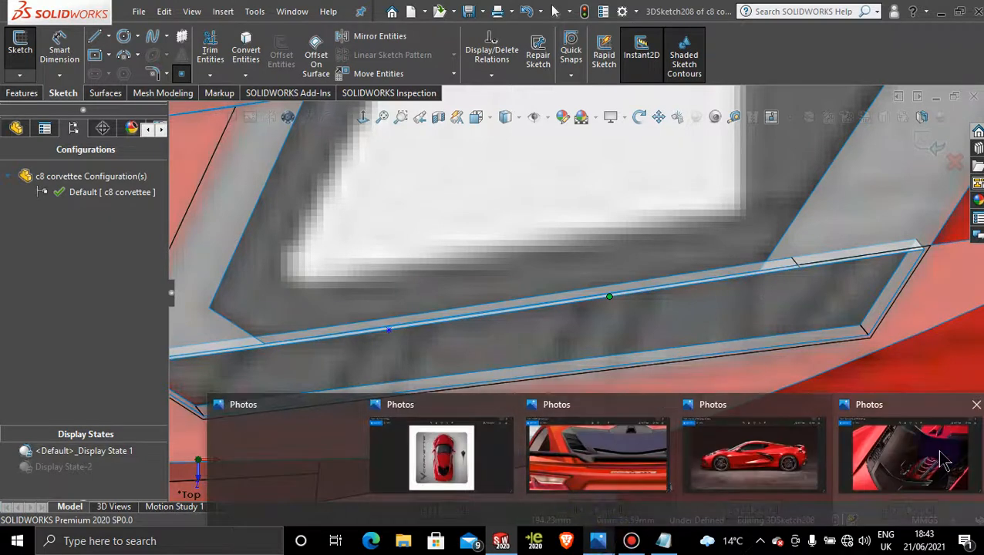
{"action": "mouse_move", "coordinate": [941, 460]}
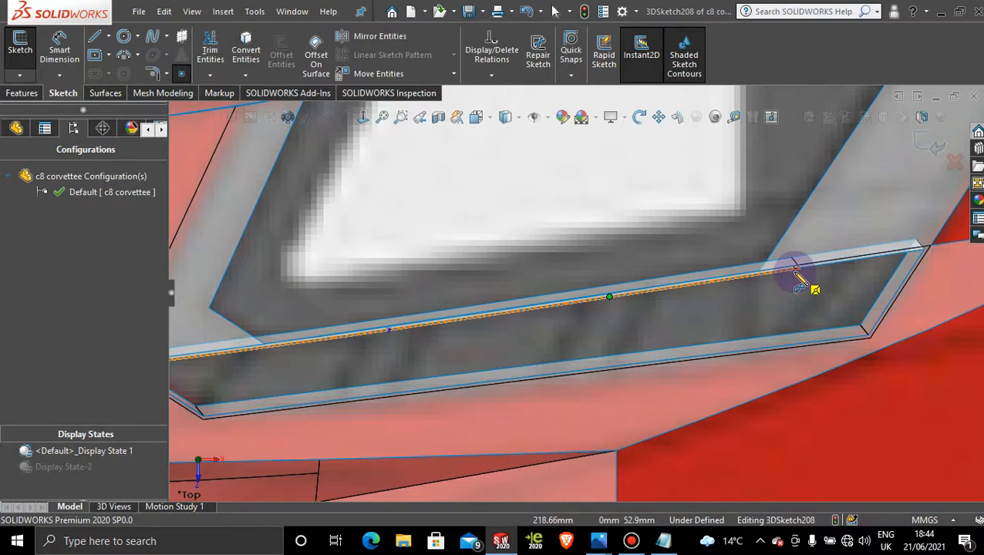
{"action": "left_click", "coordinate": [795, 269]}
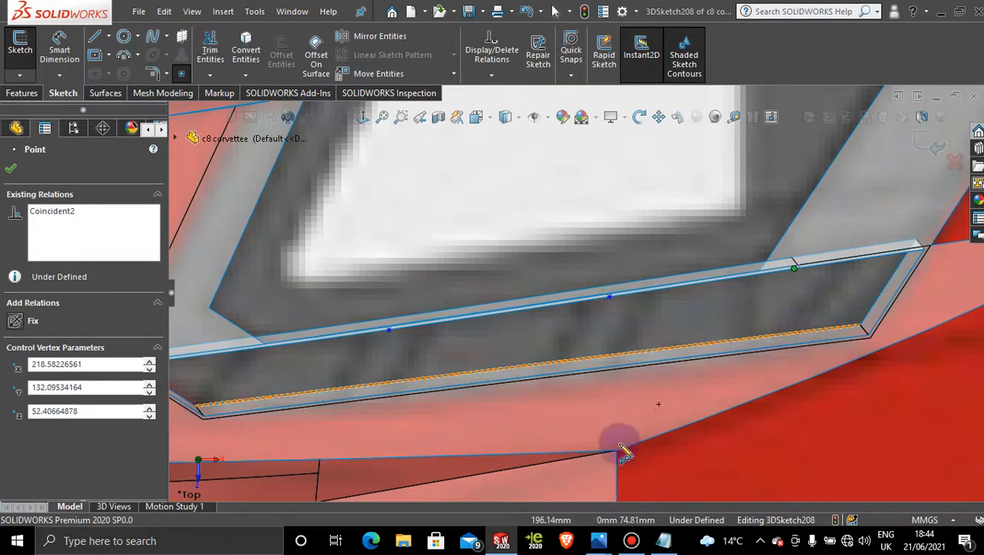
Place five points along the narrow opening's outer edge, at about X 222.4, 177.5, 192.3 and 155.7 mm and one near the front end
{"action": "left_click", "coordinate": [817, 330]}
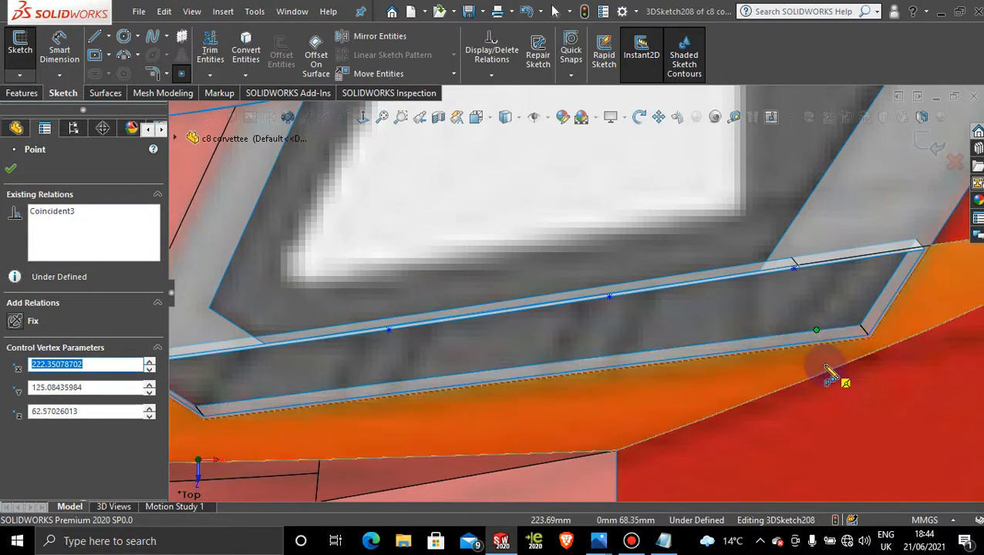
{"action": "key", "text": "Escape"}
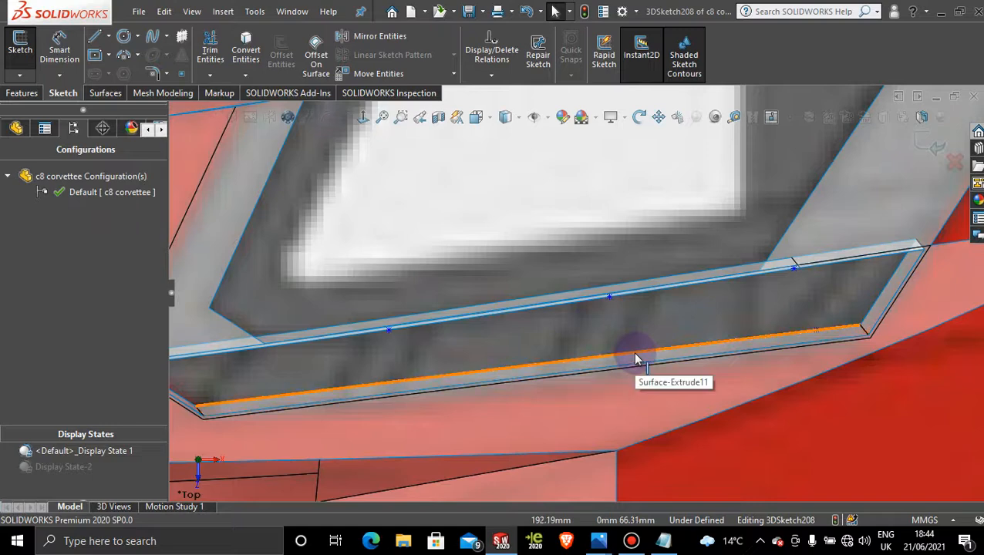
{"action": "left_click", "coordinate": [181, 73]}
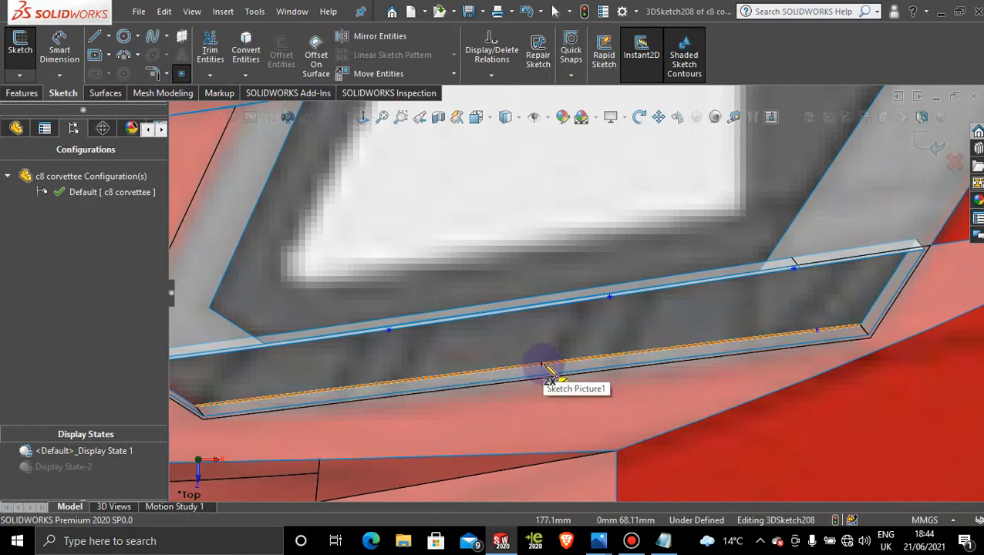
{"action": "left_click", "coordinate": [545, 364]}
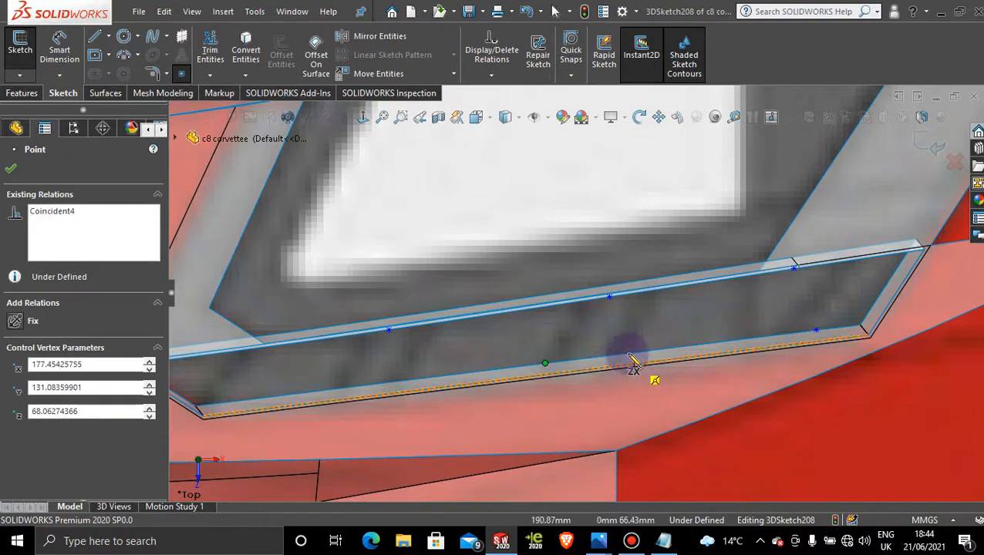
{"action": "left_click", "coordinate": [634, 354]}
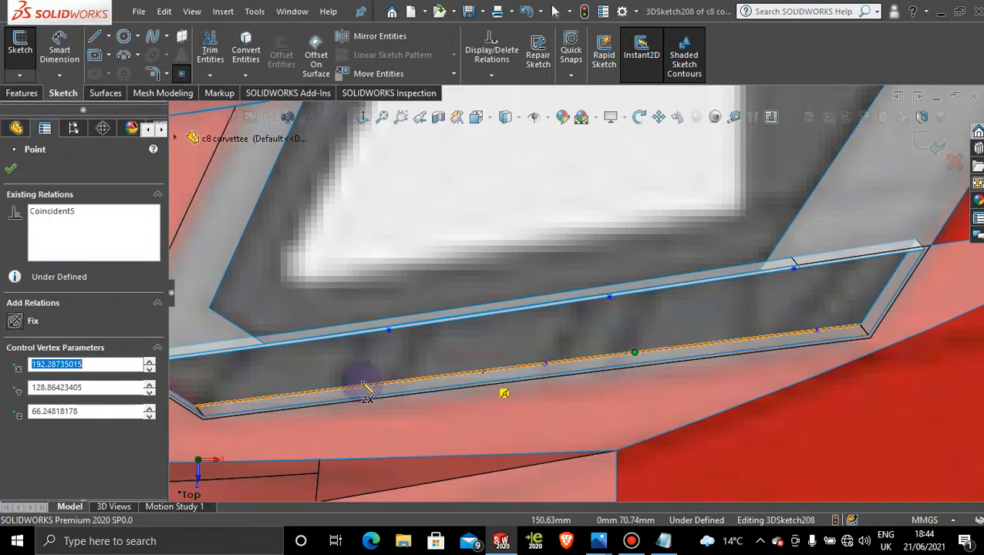
{"action": "left_click", "coordinate": [332, 391]}
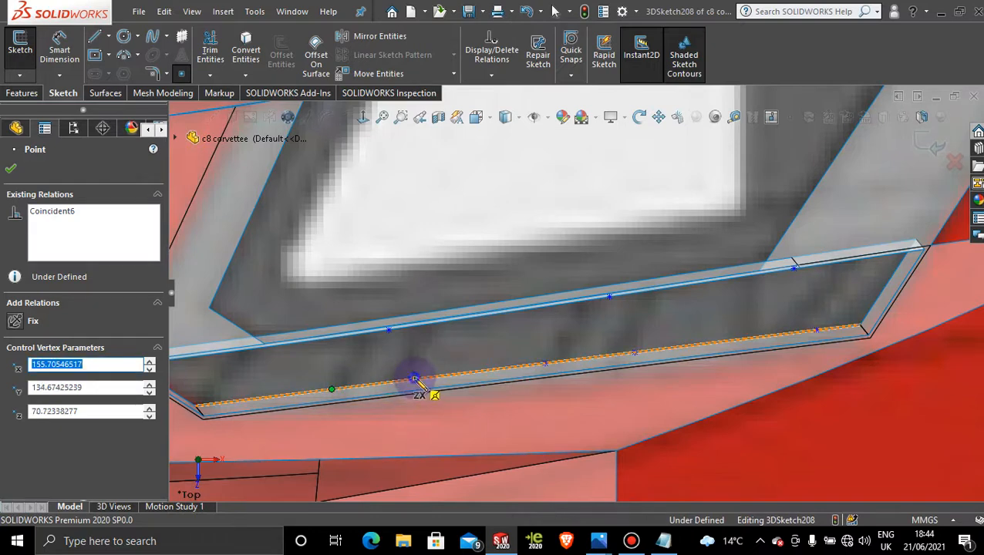
{"action": "left_click", "coordinate": [414, 379]}
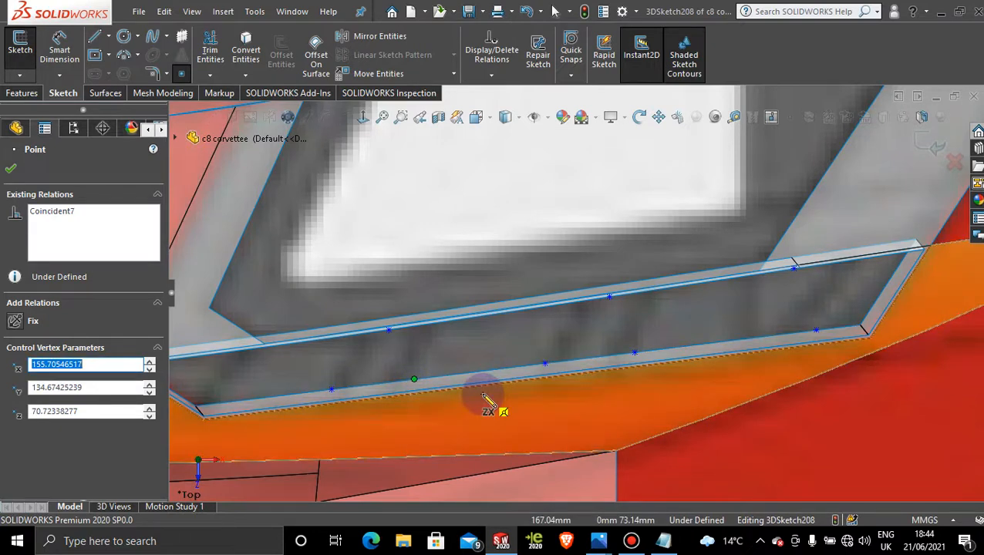
{"action": "key", "text": "Escape"}
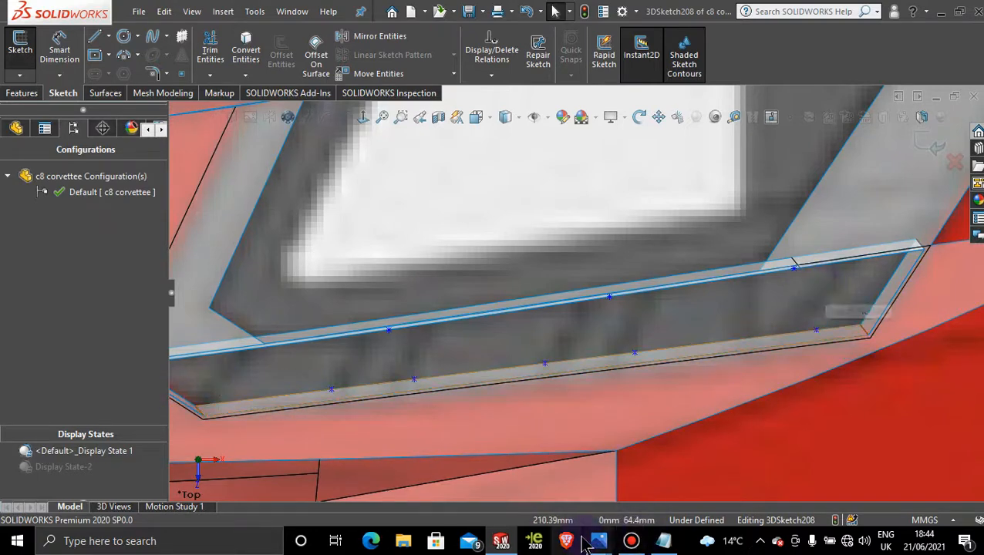
Check the vent dividers in the close-up photo, then return to SOLIDWORKS and activate Display State-2 to hide the reference pictures
{"action": "mouse_move", "coordinate": [597, 540]}
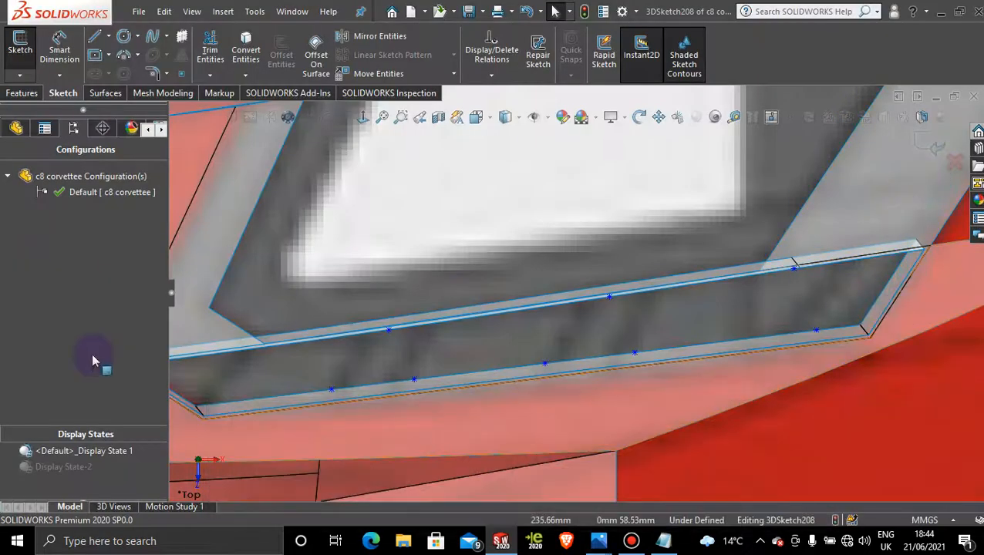
{"action": "left_click", "coordinate": [327, 388]}
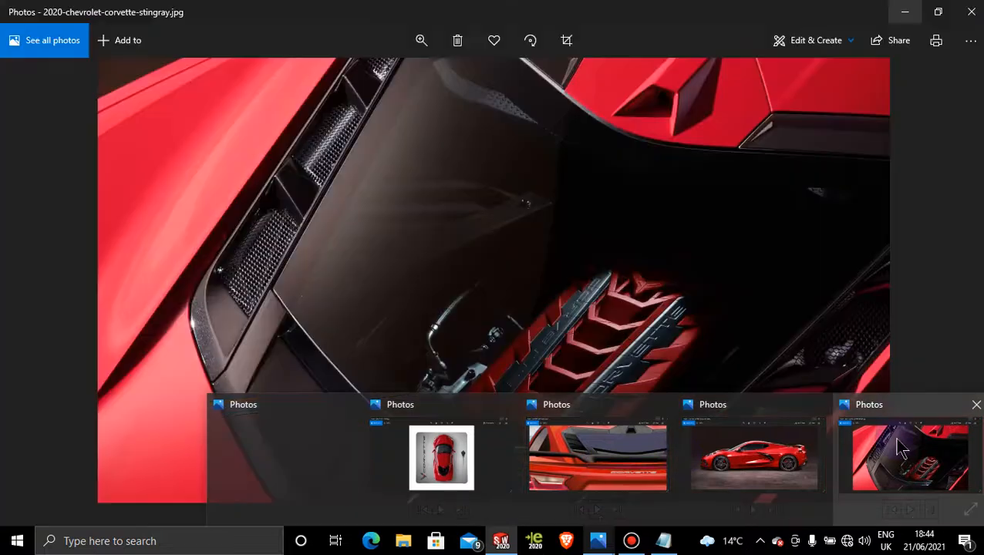
{"action": "left_click", "coordinate": [900, 448]}
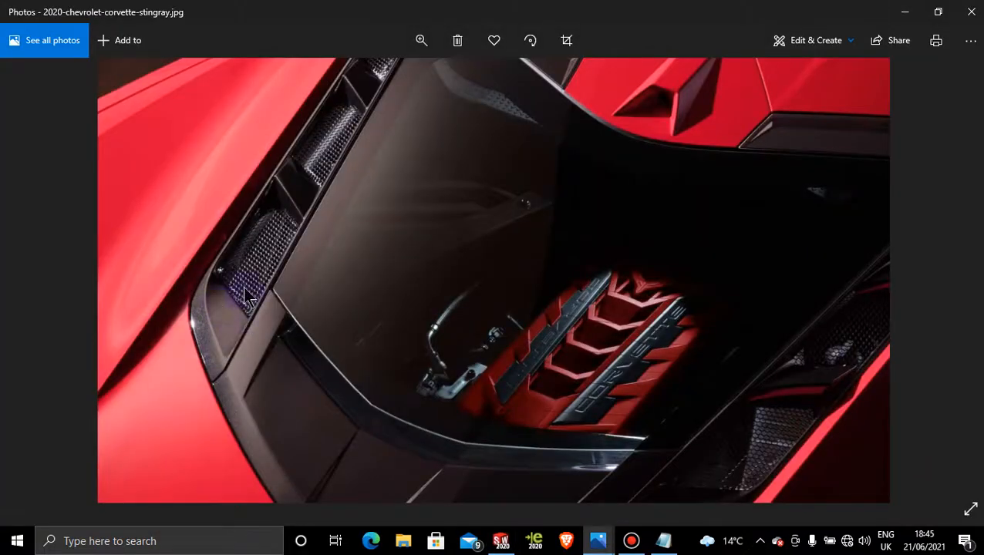
{"action": "left_click", "coordinate": [905, 12]}
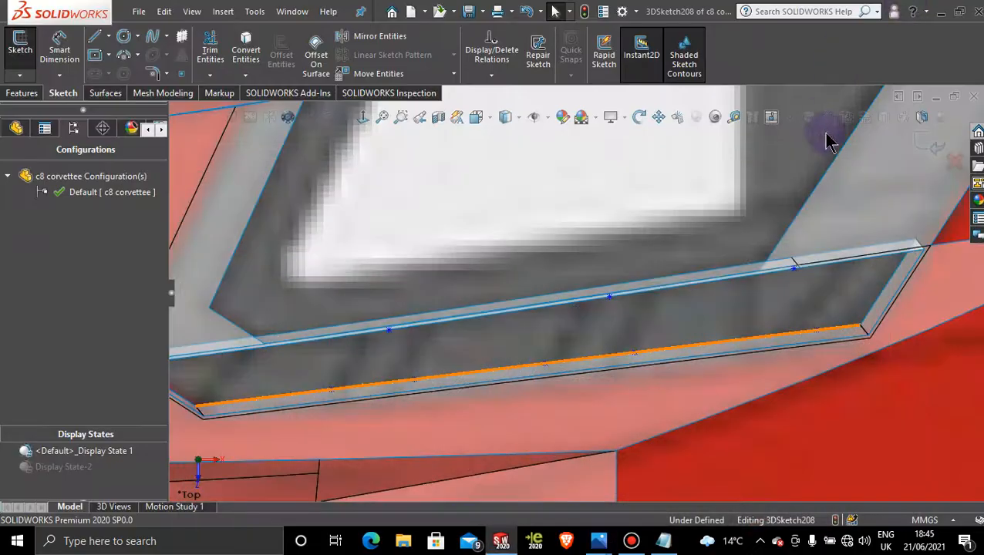
{"action": "scroll", "coordinate": [657, 363], "scroll_direction": "up", "scroll_amount": 3}
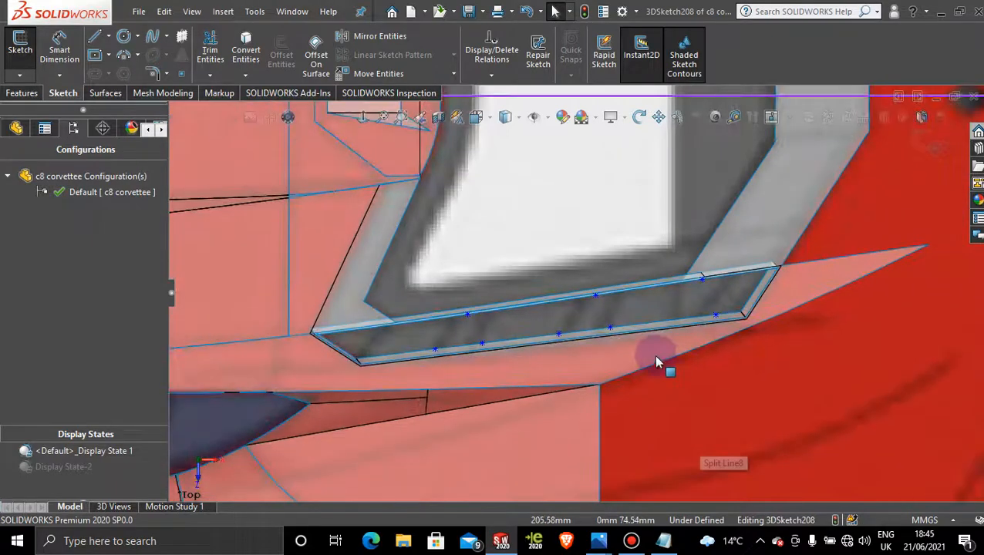
{"action": "middle_click_drag", "start_coordinate": [657, 362], "coordinate": [622, 331]}
{"action": "double_click", "coordinate": [63, 467]}
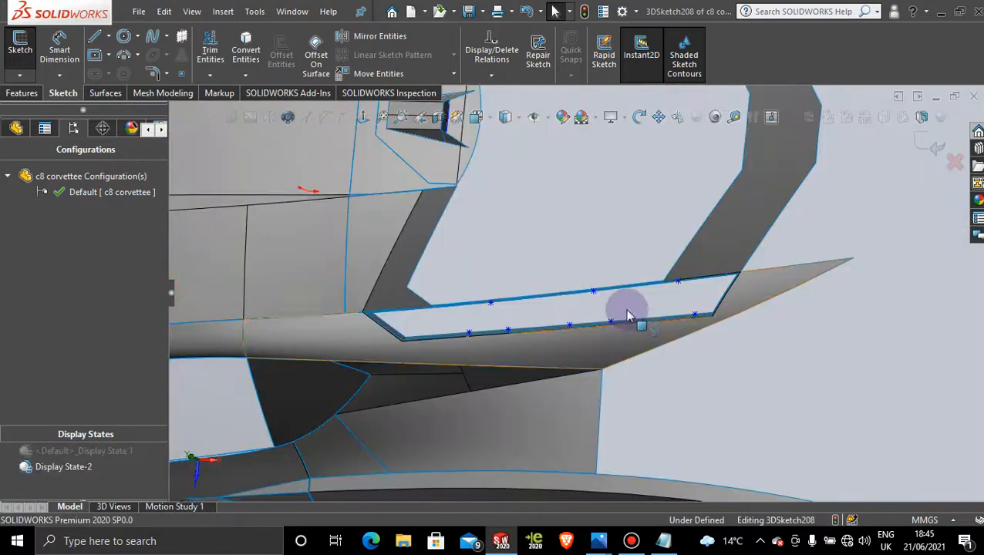
Compare the opening's rear end with the close-up photo and add a point on its inner wall's lower edge at about X 220.4 mm
{"action": "mouse_move", "coordinate": [637, 318]}
{"action": "middle_mouse_down"}
{"action": "mouse_move", "coordinate": [621, 277]}
{"action": "mouse_move", "coordinate": [703, 314]}
{"action": "mouse_move", "coordinate": [699, 289]}
{"action": "mouse_move", "coordinate": [635, 301]}
{"action": "mouse_move", "coordinate": [593, 351]}
{"action": "mouse_move", "coordinate": [589, 268]}
{"action": "mouse_move", "coordinate": [617, 347]}
{"action": "mouse_move", "coordinate": [608, 352]}
{"action": "middle_mouse_up"}
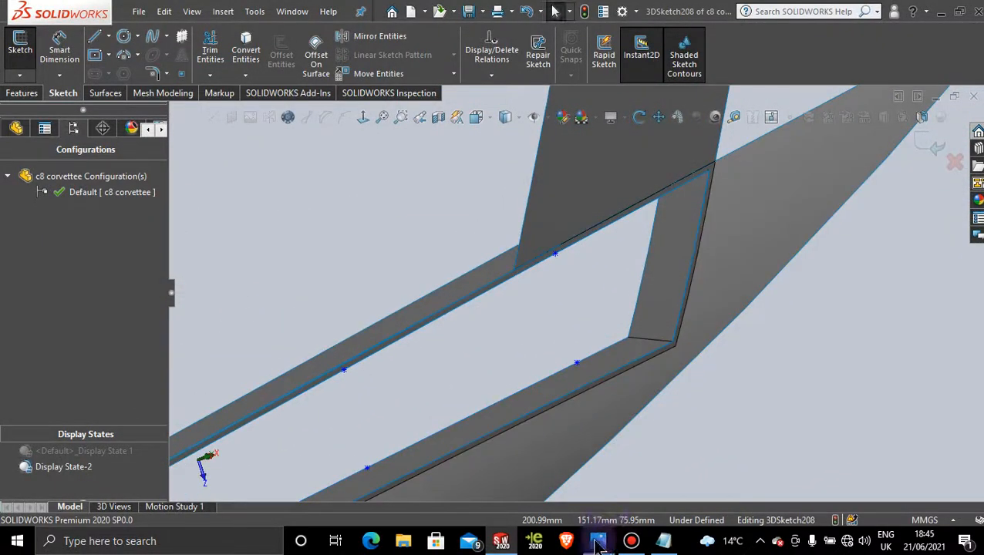
{"action": "mouse_move", "coordinate": [597, 545]}
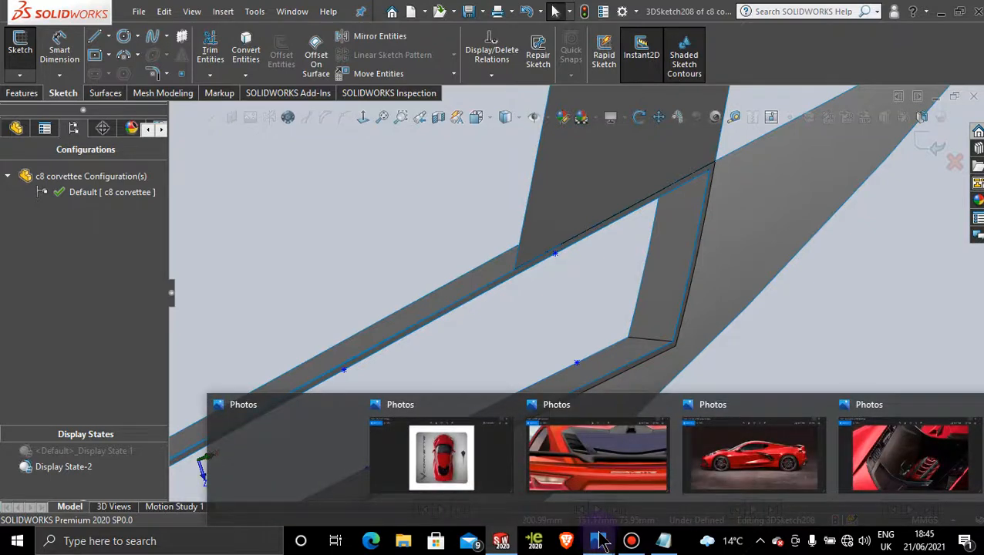
{"action": "mouse_move", "coordinate": [883, 450]}
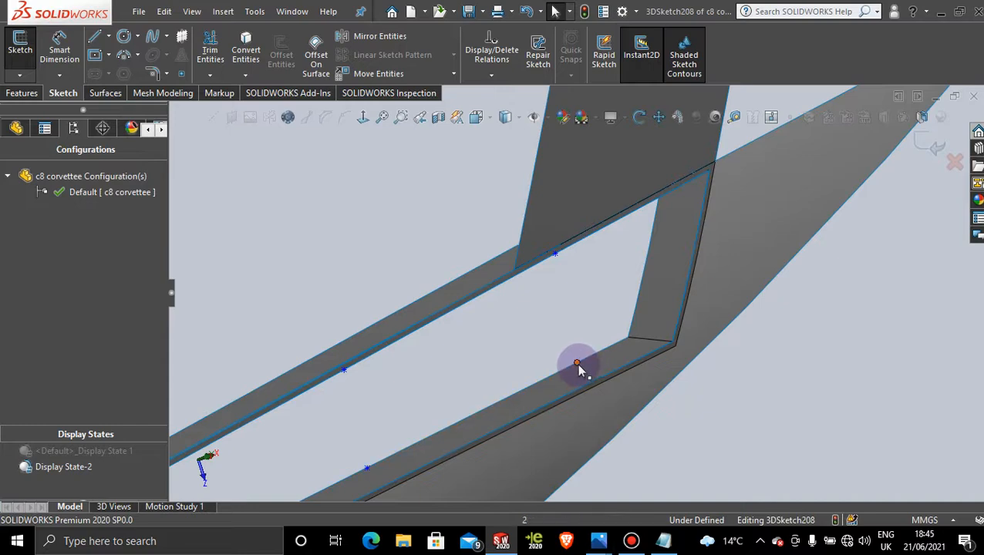
{"action": "mouse_move", "coordinate": [716, 409]}
{"action": "middle_mouse_down"}
{"action": "mouse_move", "coordinate": [681, 402]}
{"action": "mouse_move", "coordinate": [681, 337]}
{"action": "mouse_move", "coordinate": [632, 358]}
{"action": "mouse_move", "coordinate": [637, 389]}
{"action": "middle_mouse_up"}
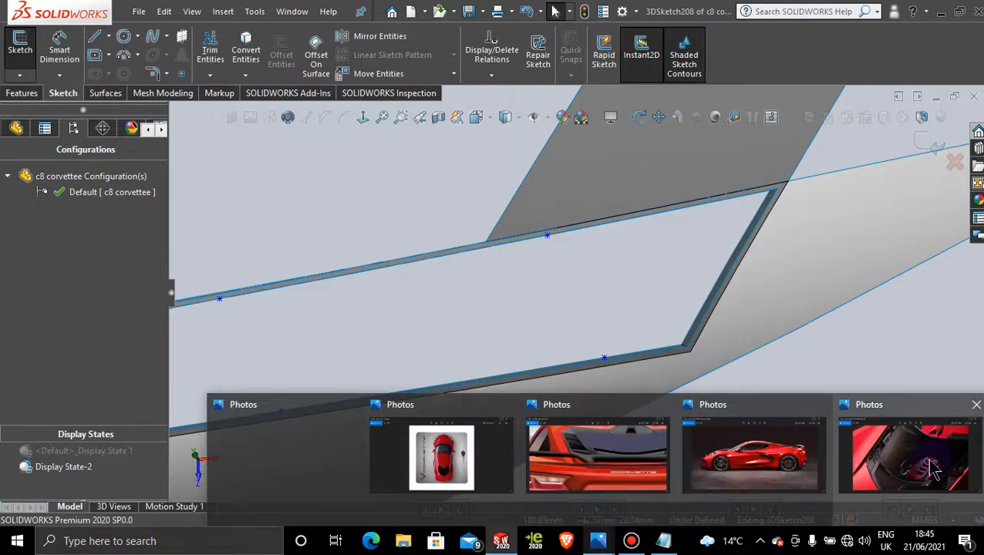
{"action": "mouse_move", "coordinate": [930, 472]}
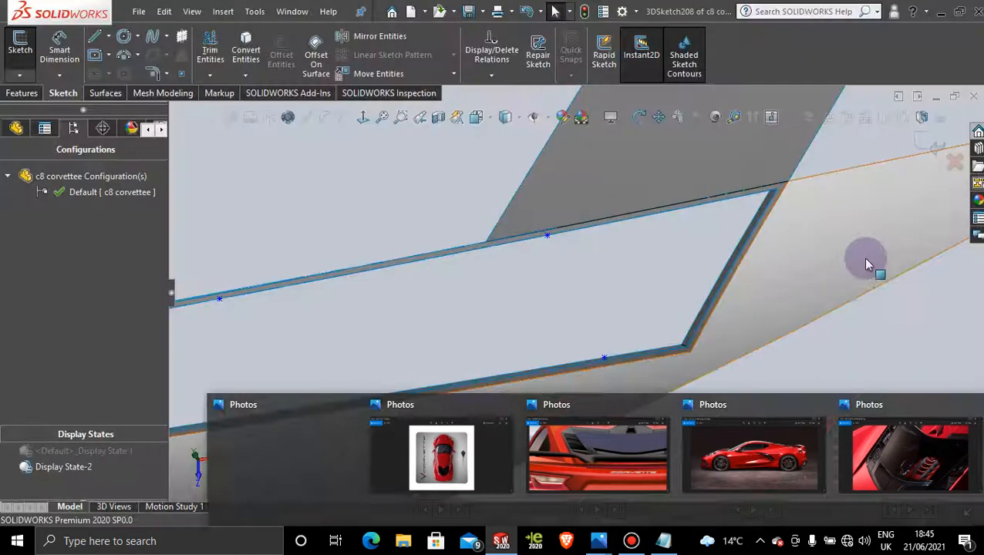
{"action": "mouse_move", "coordinate": [862, 258]}
{"action": "middle_mouse_down"}
{"action": "mouse_move", "coordinate": [651, 340]}
{"action": "mouse_move", "coordinate": [659, 330]}
{"action": "mouse_move", "coordinate": [650, 296]}
{"action": "middle_mouse_up"}
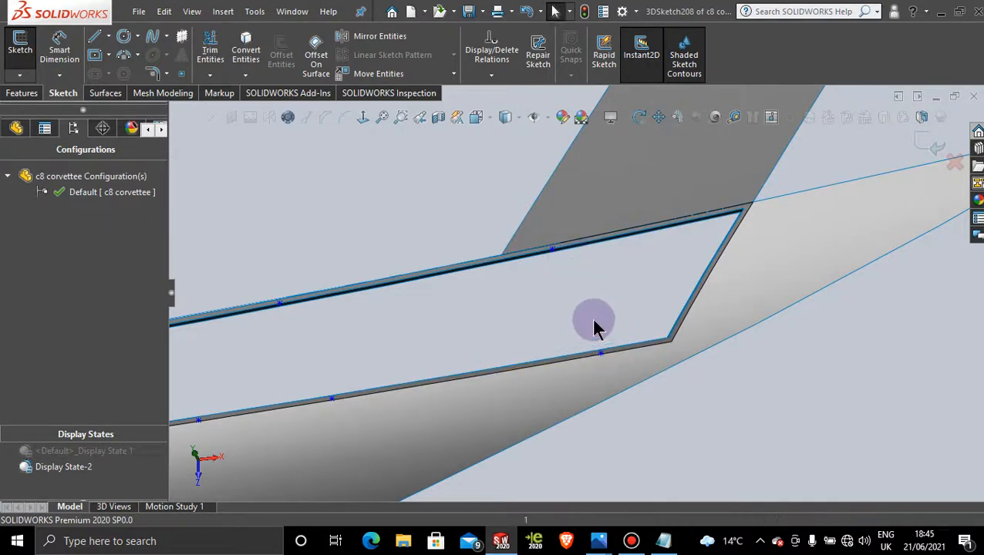
{"action": "mouse_move", "coordinate": [630, 347]}
{"action": "middle_mouse_down"}
{"action": "mouse_move", "coordinate": [617, 336]}
{"action": "mouse_move", "coordinate": [636, 352]}
{"action": "mouse_move", "coordinate": [626, 367]}
{"action": "mouse_move", "coordinate": [562, 323]}
{"action": "mouse_move", "coordinate": [600, 327]}
{"action": "mouse_move", "coordinate": [586, 267]}
{"action": "middle_mouse_up"}
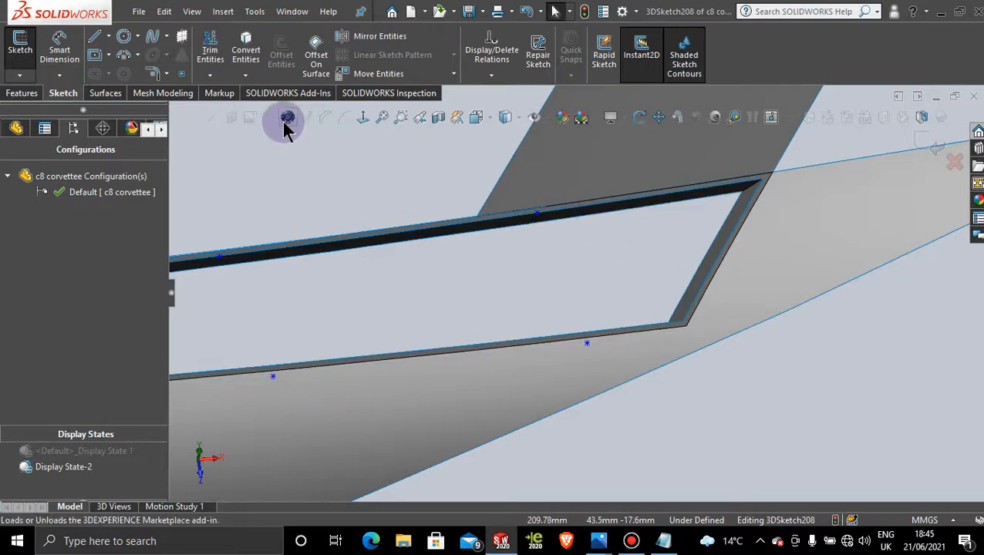
{"action": "left_click", "coordinate": [183, 75]}
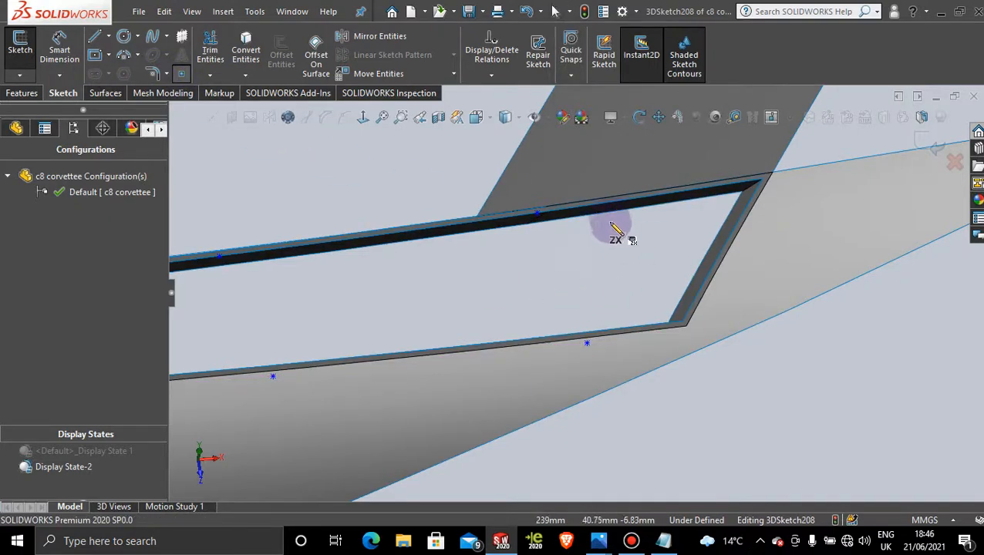
{"action": "left_click", "coordinate": [550, 221]}
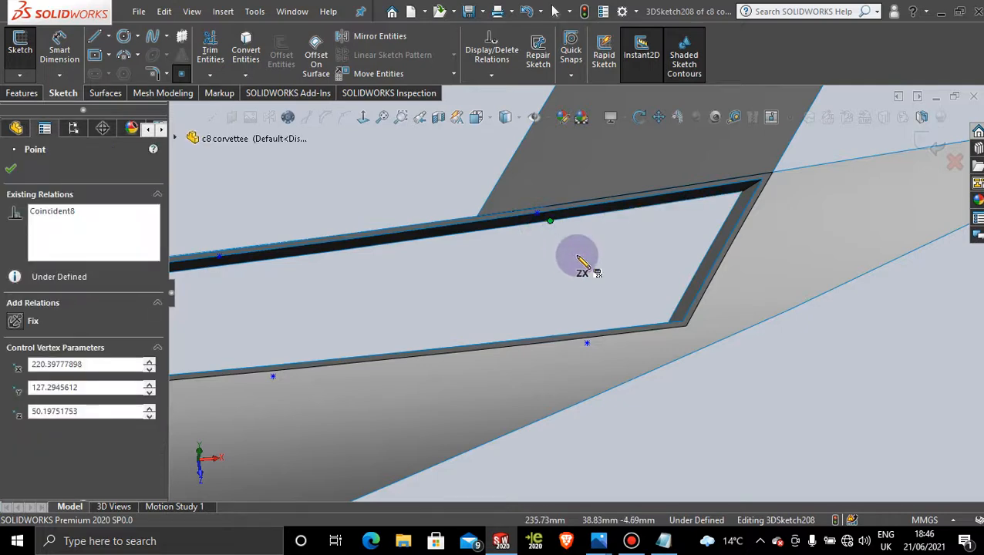
{"action": "key", "text": "Escape"}
Draw a two-point spline across the opening from the rearmost outer-edge point to the point on the inner wall's lower edge
{"action": "middle_click_drag", "start_coordinate": [556, 325], "coordinate": [552, 397]}
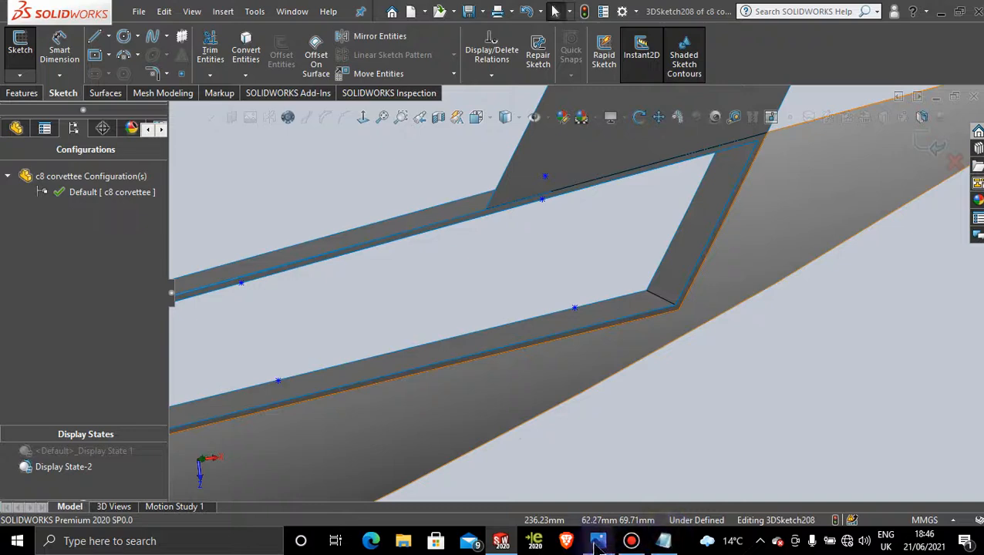
{"action": "mouse_move", "coordinate": [597, 544]}
{"action": "mouse_move", "coordinate": [907, 468]}
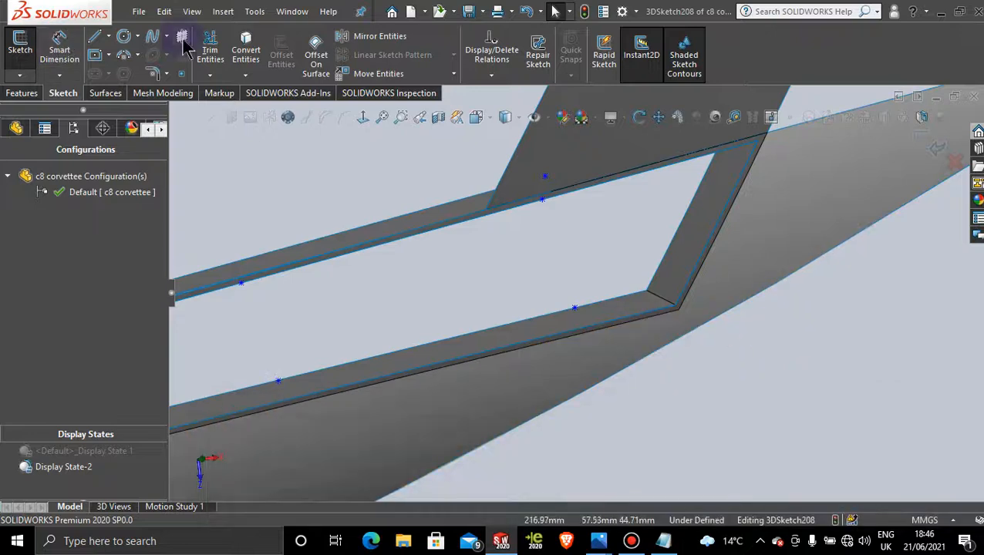
{"action": "left_click", "coordinate": [151, 41]}
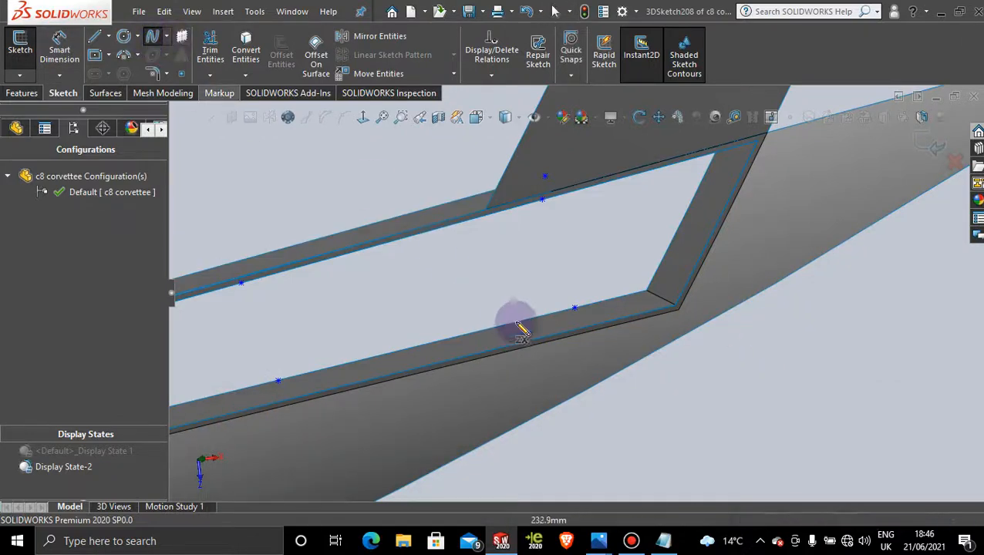
{"action": "left_click", "coordinate": [574, 310]}
{"action": "mouse_move", "coordinate": [565, 267]}
{"action": "middle_mouse_down"}
{"action": "mouse_move", "coordinate": [529, 220]}
{"action": "mouse_move", "coordinate": [526, 185]}
{"action": "middle_mouse_up"}
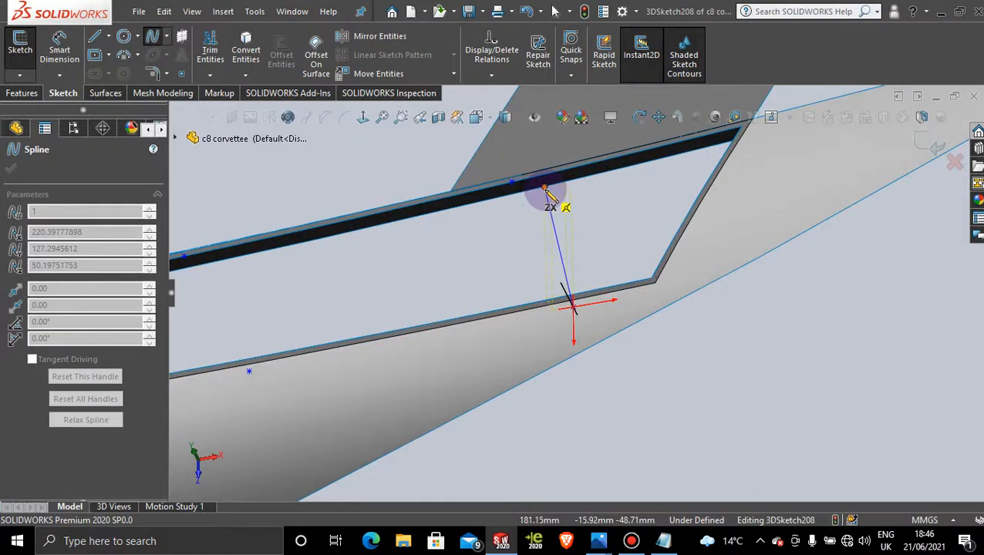
{"action": "left_click", "coordinate": [545, 188]}
{"action": "key", "text": "Escape"}
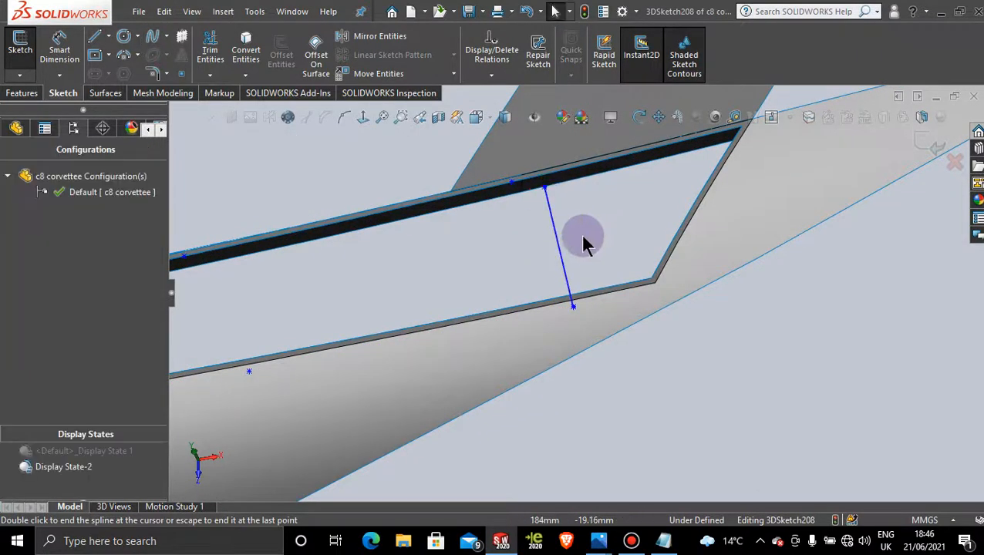
Bow the spline toward the opening's rear end by pulling its outer end tangent in the Top view, and finish the 3D sketch
{"action": "scroll", "coordinate": [582, 244], "scroll_direction": "up", "scroll_amount": 2}
{"action": "key", "text": "space"}
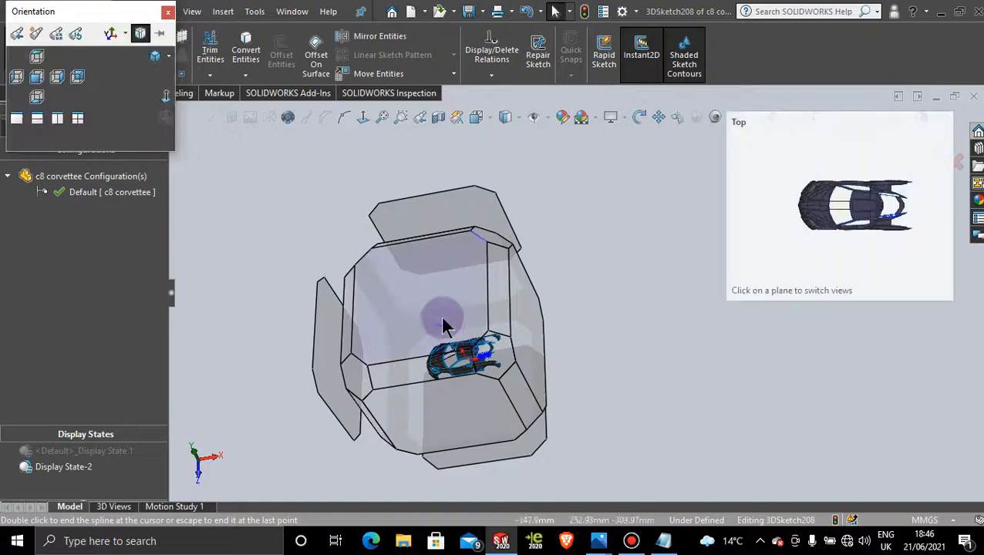
{"action": "left_click", "coordinate": [443, 322]}
{"action": "scroll", "coordinate": [708, 334], "scroll_direction": "down", "scroll_amount": 10}
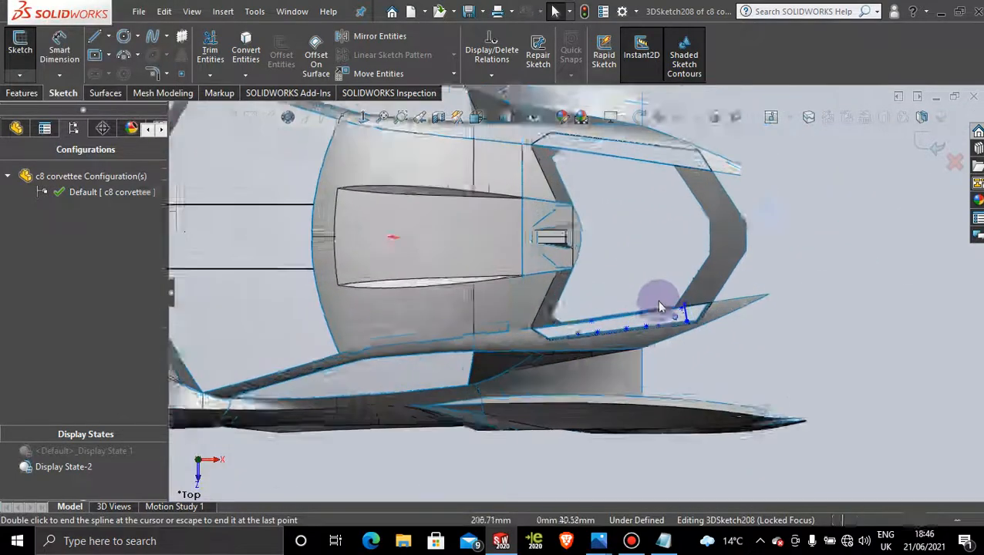
{"action": "left_click", "coordinate": [671, 303]}
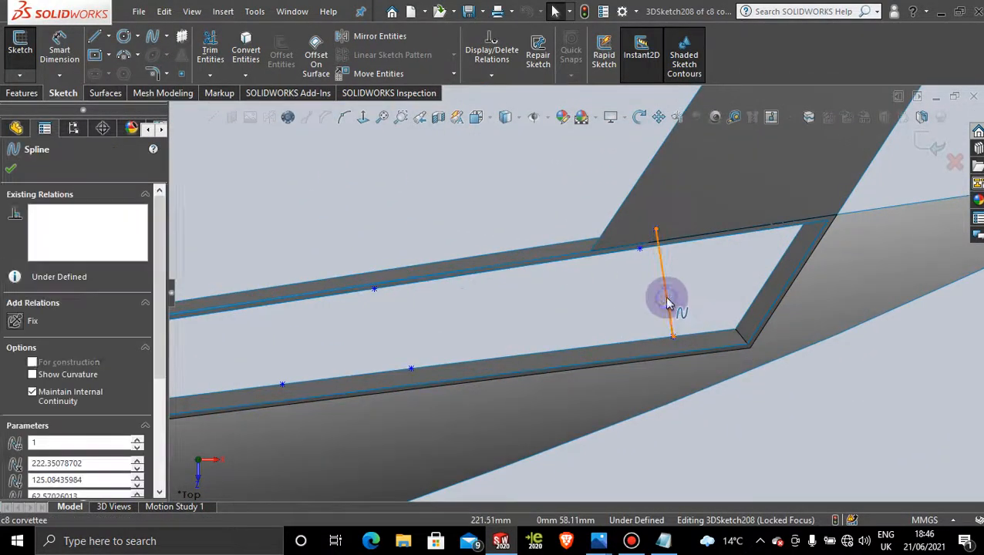
{"action": "left_click_drag", "start_coordinate": [669, 301], "coordinate": [728, 313]}
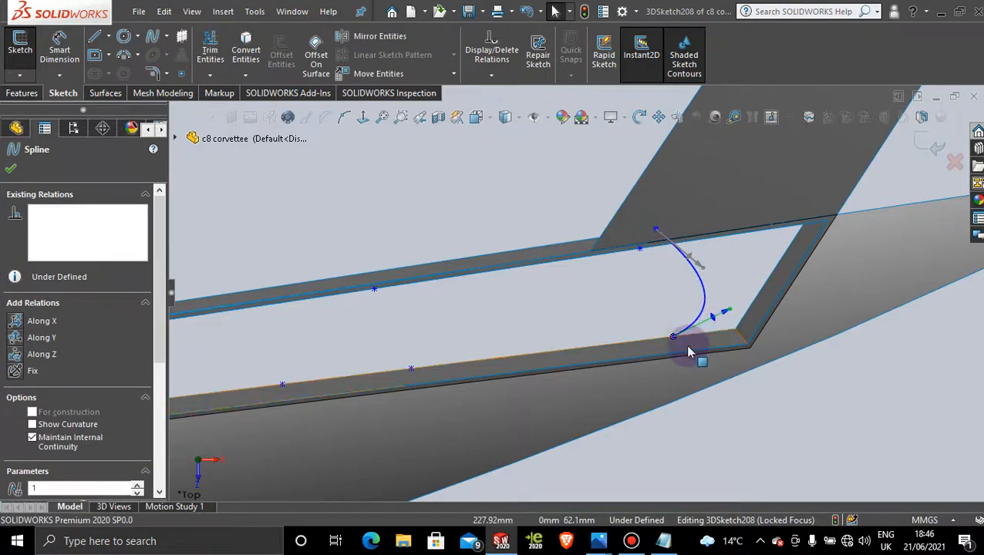
{"action": "mouse_move", "coordinate": [690, 351]}
{"action": "middle_mouse_down"}
{"action": "mouse_move", "coordinate": [681, 248]}
{"action": "mouse_move", "coordinate": [708, 255]}
{"action": "mouse_move", "coordinate": [699, 273]}
{"action": "mouse_move", "coordinate": [691, 265]}
{"action": "mouse_move", "coordinate": [703, 311]}
{"action": "mouse_move", "coordinate": [686, 281]}
{"action": "mouse_move", "coordinate": [699, 288]}
{"action": "middle_mouse_up"}
{"action": "left_click", "coordinate": [931, 145]}
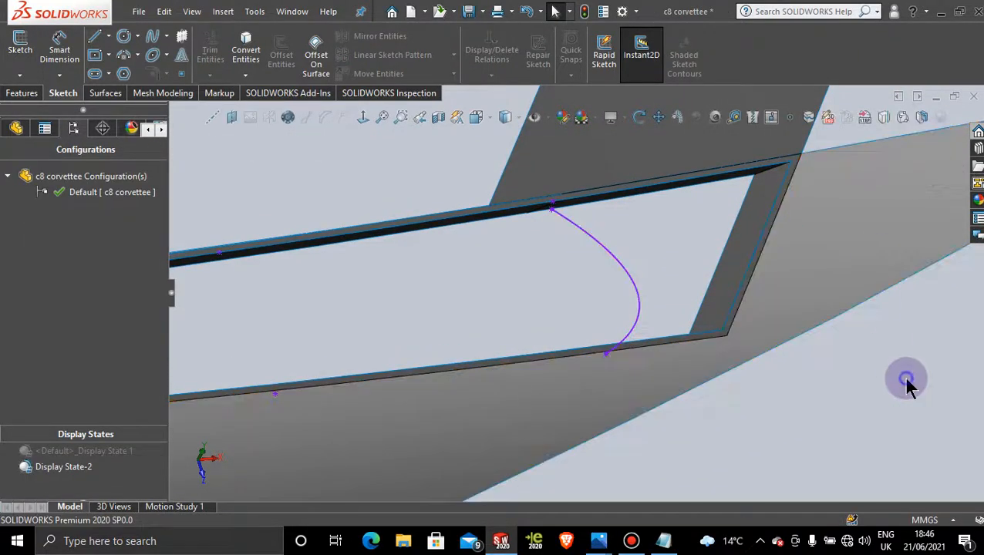
Start a boundary surface between the vent opening's rear edge and the curved divider spline
{"action": "left_click", "coordinate": [108, 95]}
{"action": "left_click", "coordinate": [177, 57]}
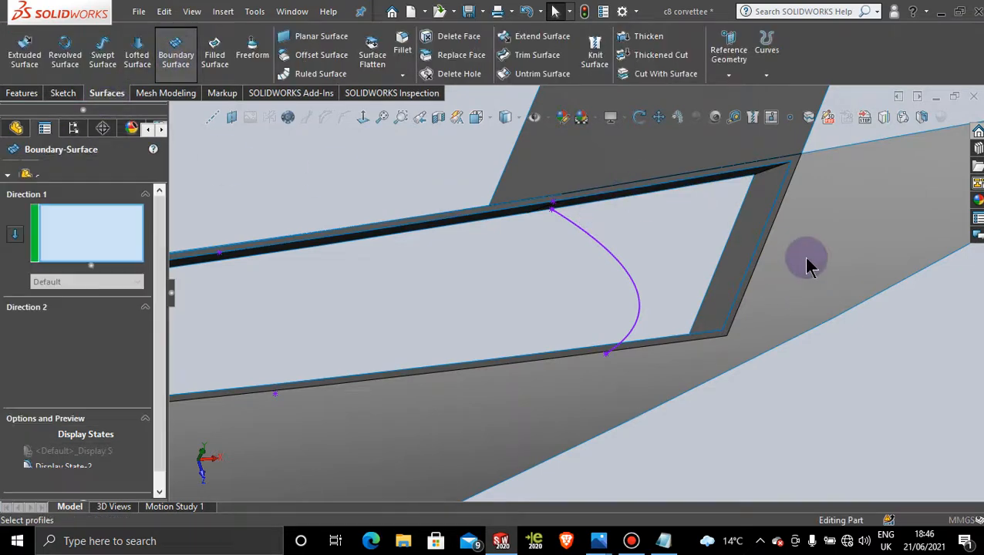
{"action": "left_click", "coordinate": [759, 247]}
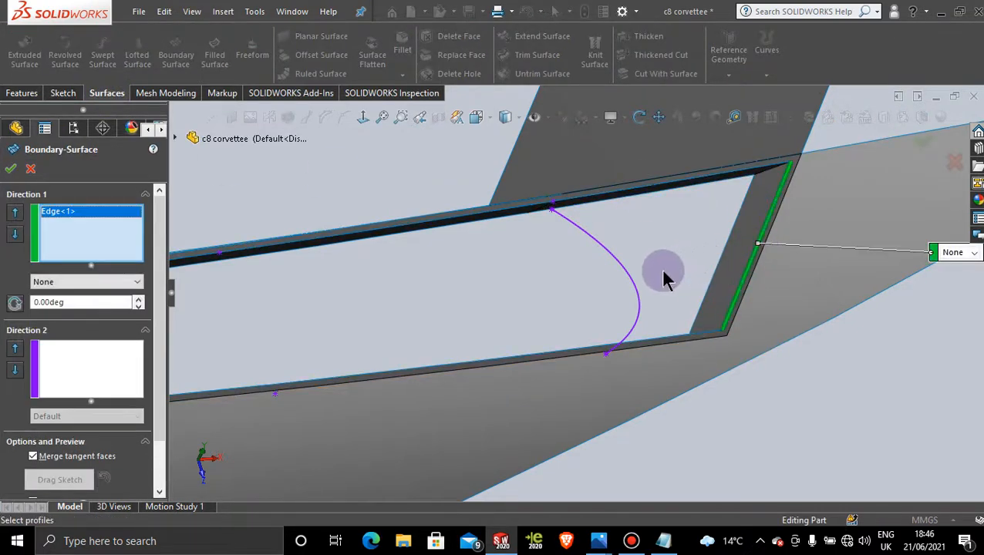
{"action": "left_click", "coordinate": [629, 278]}
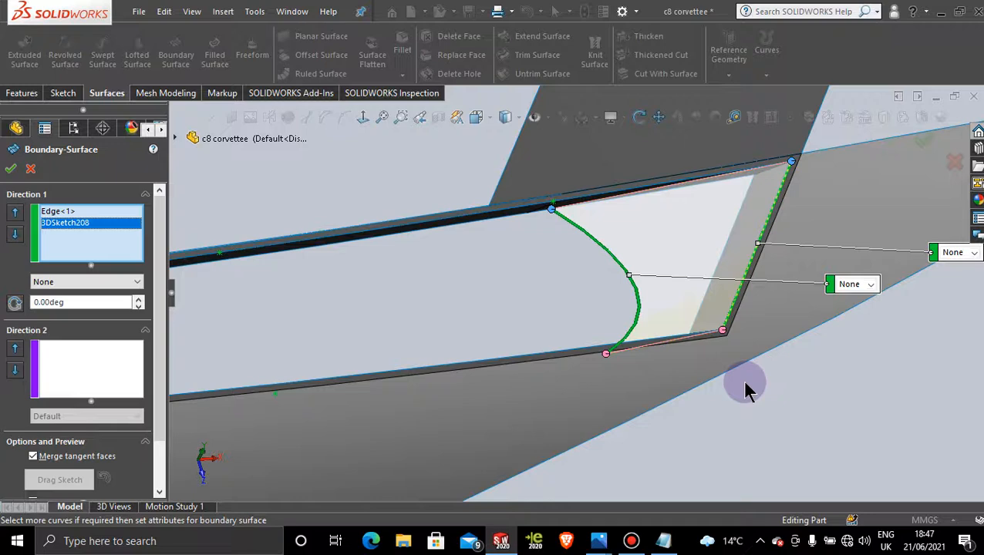
Try the Direction Vector condition on the boundary surface's rear-edge profile
{"action": "left_click", "coordinate": [975, 255]}
{"action": "left_click", "coordinate": [962, 283]}
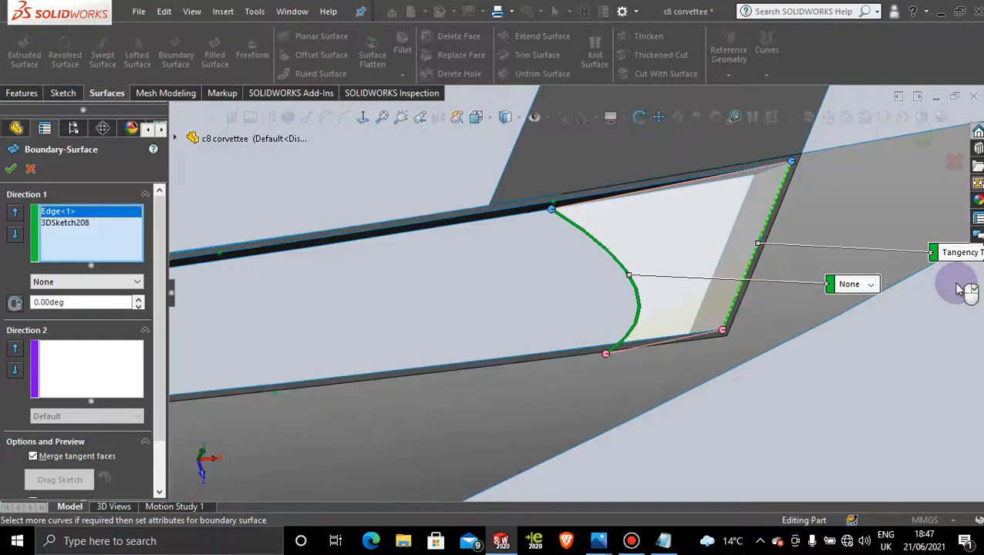
{"action": "middle_click_drag", "start_coordinate": [733, 290], "coordinate": [775, 304]}
{"action": "left_click", "coordinate": [904, 271]}
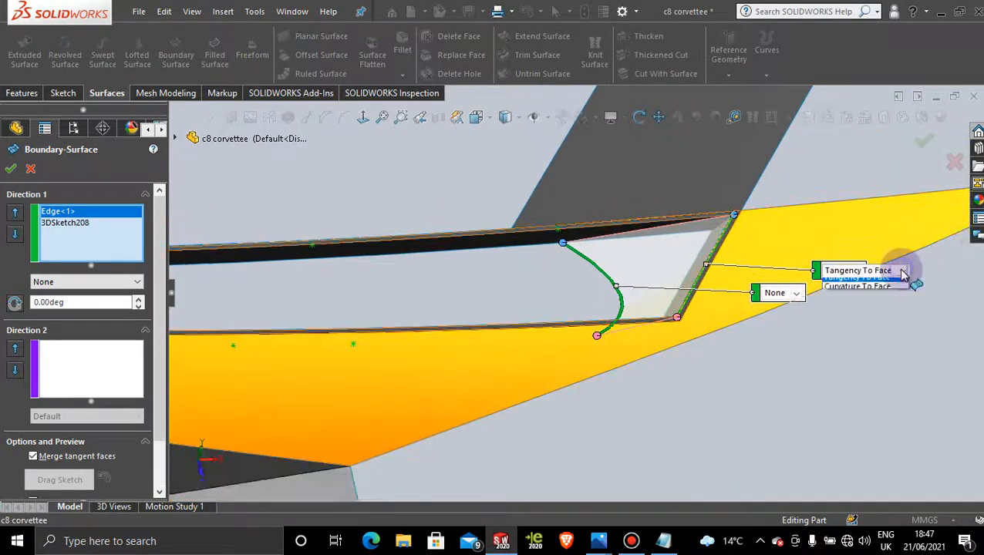
{"action": "left_click", "coordinate": [856, 292]}
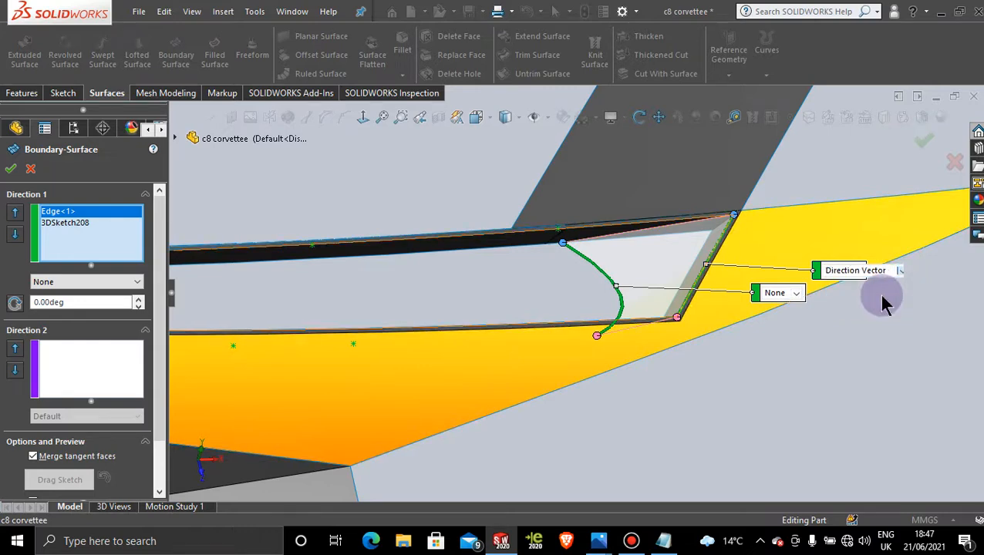
{"action": "left_click", "coordinate": [709, 210]}
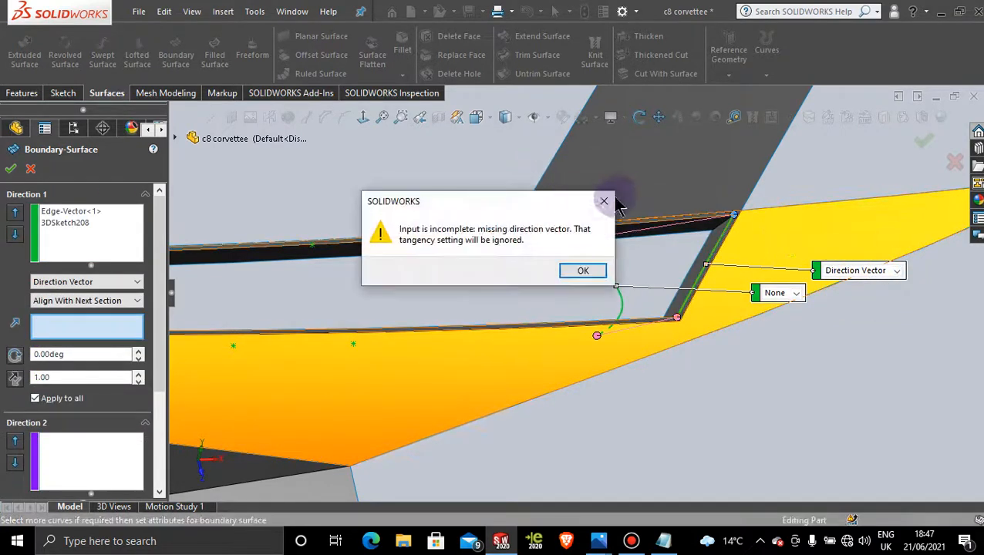
{"action": "left_click", "coordinate": [604, 202]}
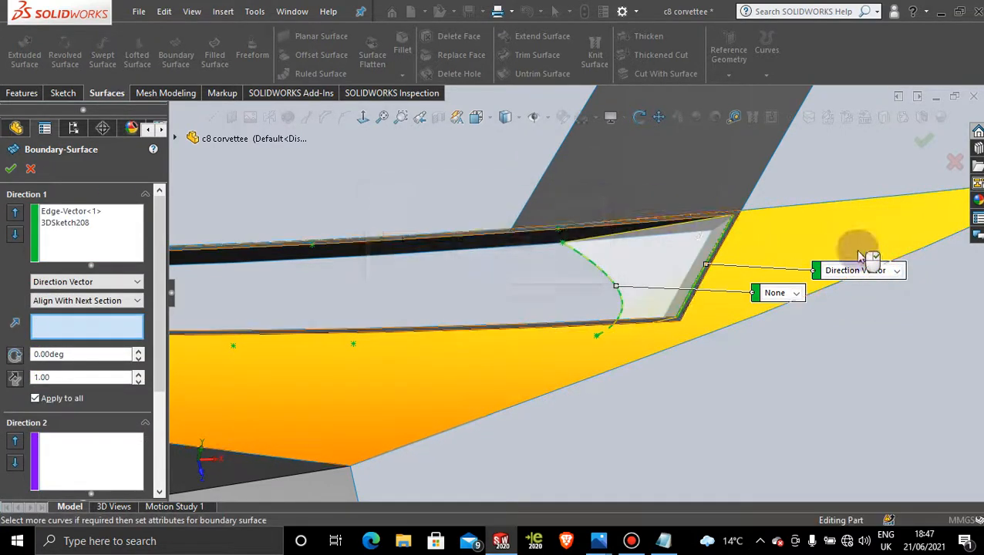
Set the rear-edge profile to Tangency To Face and create the boundary surface
{"action": "left_click", "coordinate": [897, 272]}
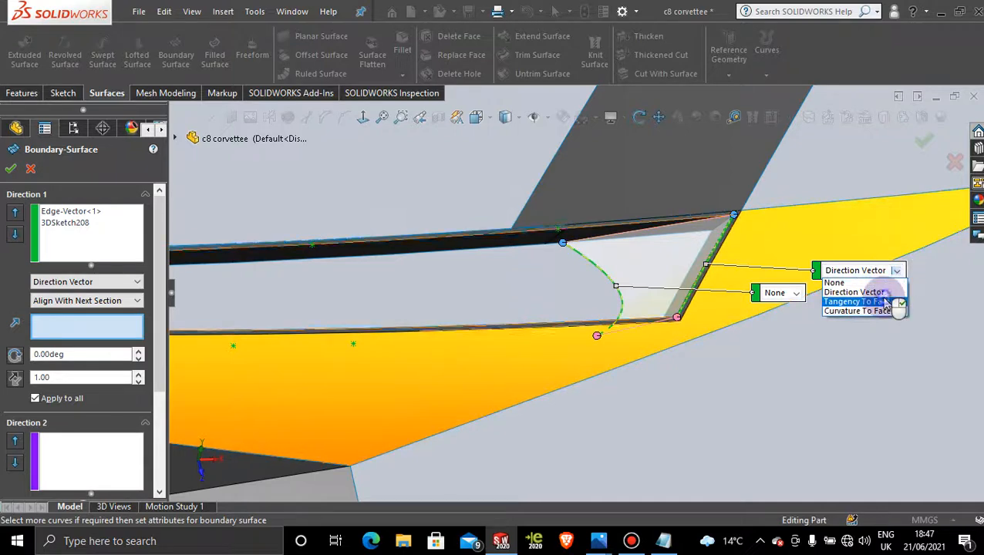
{"action": "left_click", "coordinate": [886, 305]}
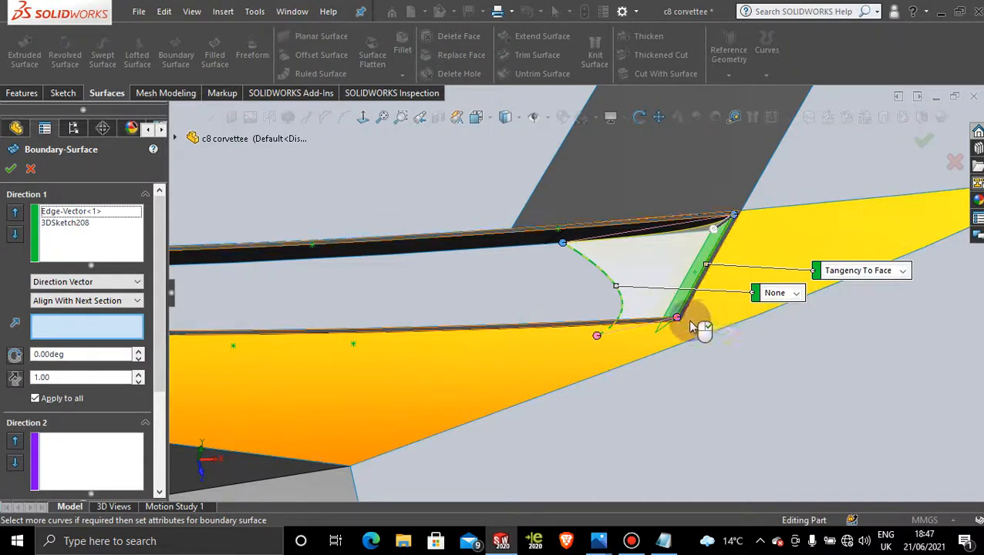
{"action": "middle_click_drag", "start_coordinate": [675, 315], "coordinate": [698, 259]}
{"action": "left_click_drag", "start_coordinate": [721, 302], "coordinate": [662, 301]}
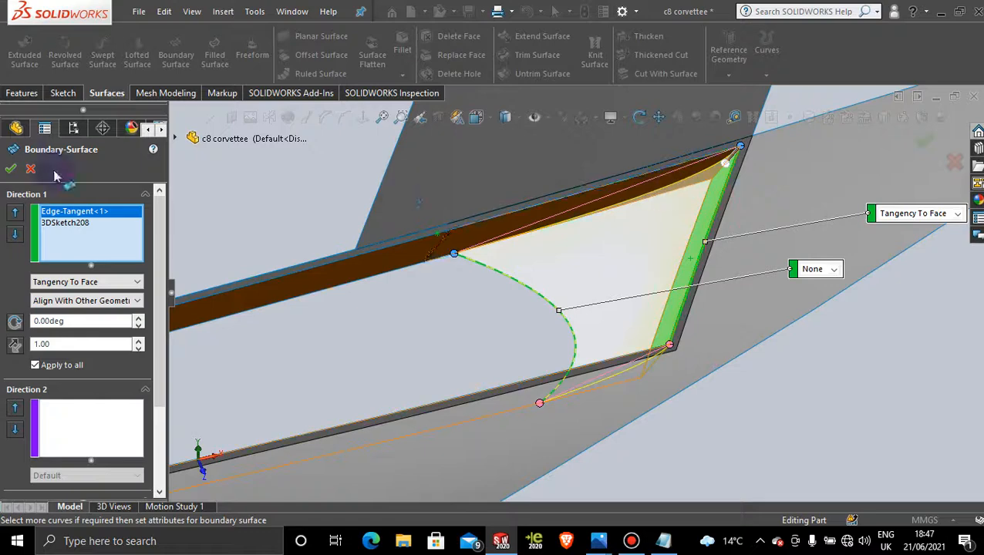
{"action": "left_click", "coordinate": [11, 170]}
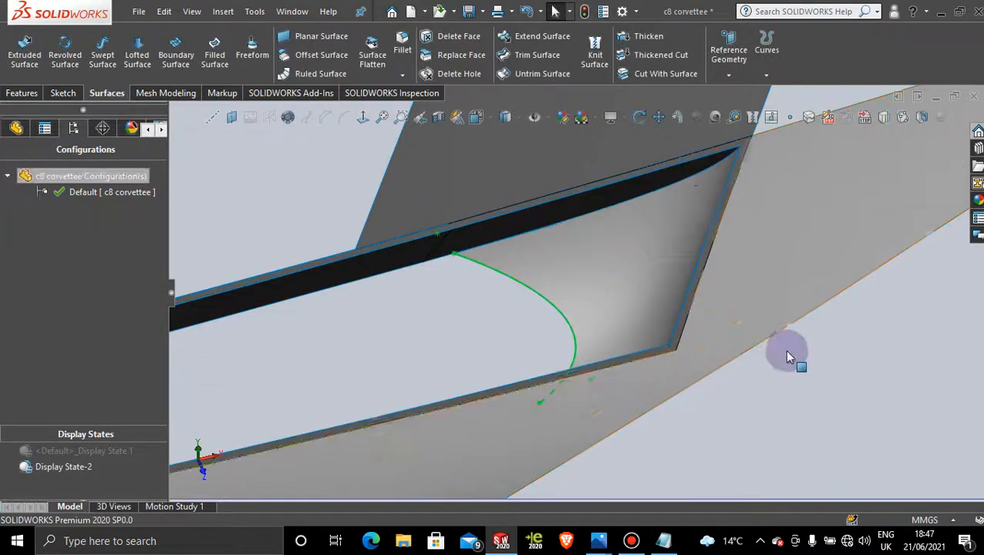
Show the divider's 3D sketch absorbed by the new boundary surface so its spline and points can be reused
{"action": "scroll", "coordinate": [784, 350], "scroll_direction": "up", "scroll_amount": 5}
{"action": "middle_click_drag", "start_coordinate": [530, 348], "coordinate": [696, 330]}
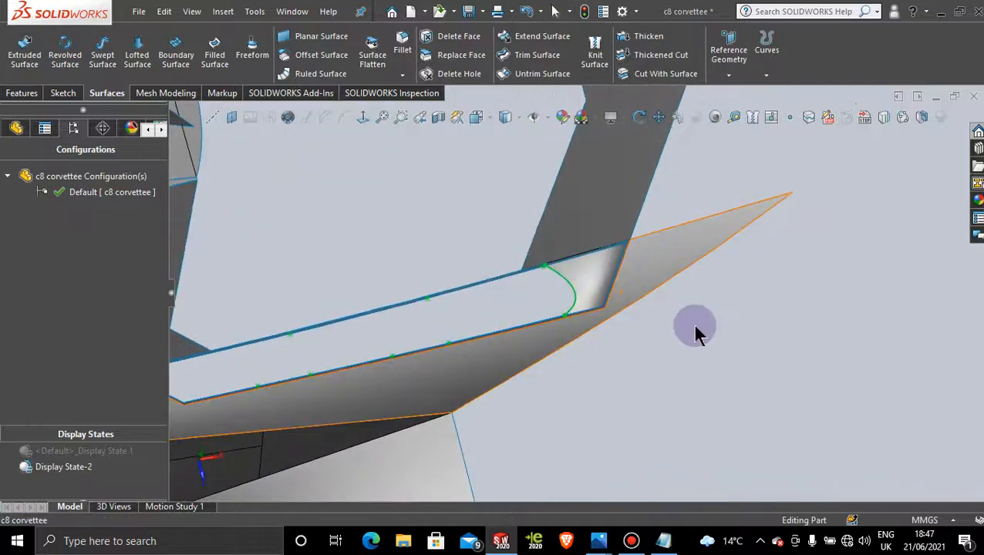
{"action": "scroll", "coordinate": [663, 338], "scroll_direction": "up", "scroll_amount": 3}
{"action": "scroll", "coordinate": [644, 334], "scroll_direction": "up", "scroll_amount": 2}
{"action": "scroll", "coordinate": [512, 281], "scroll_direction": "down", "scroll_amount": 4}
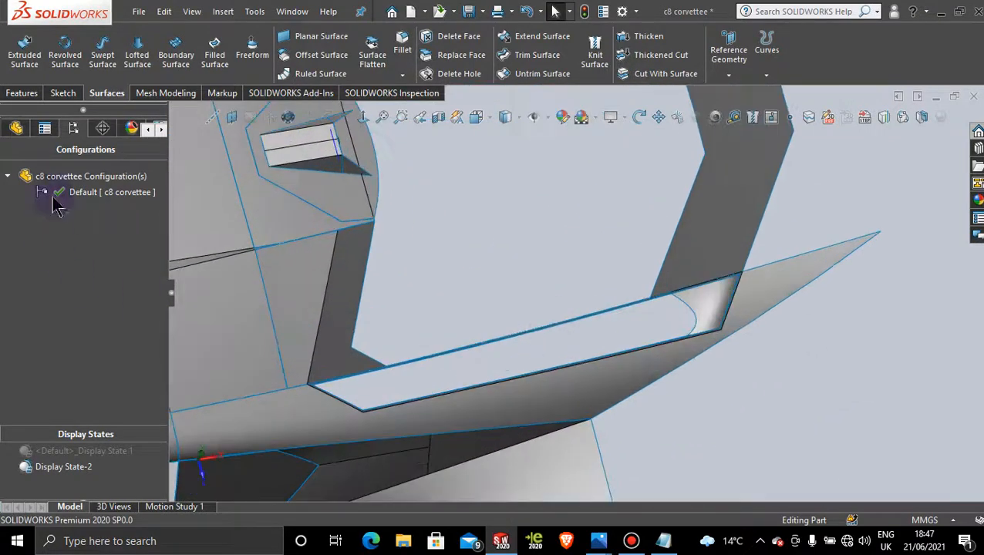
{"action": "left_click", "coordinate": [17, 128]}
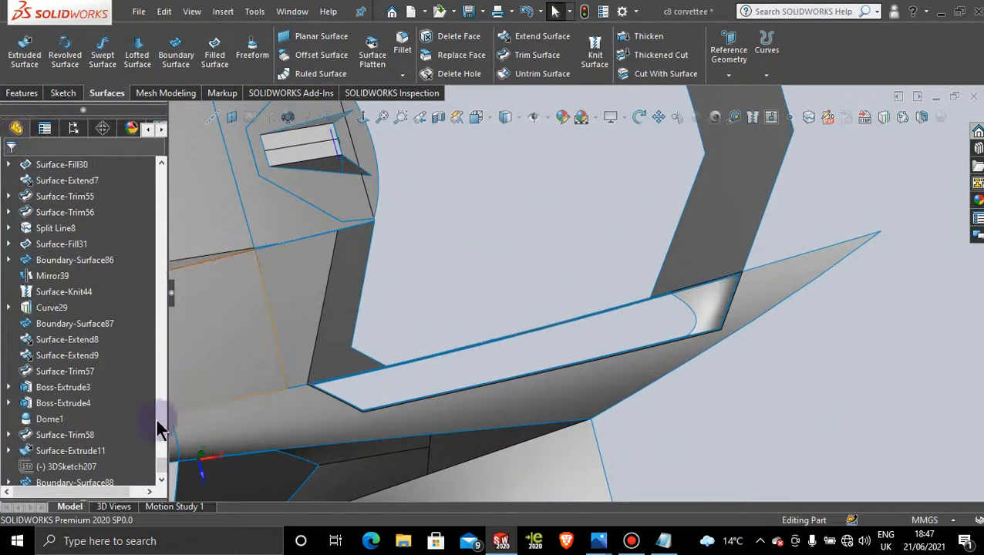
{"action": "left_click", "coordinate": [164, 472]}
{"action": "left_click", "coordinate": [8, 466]}
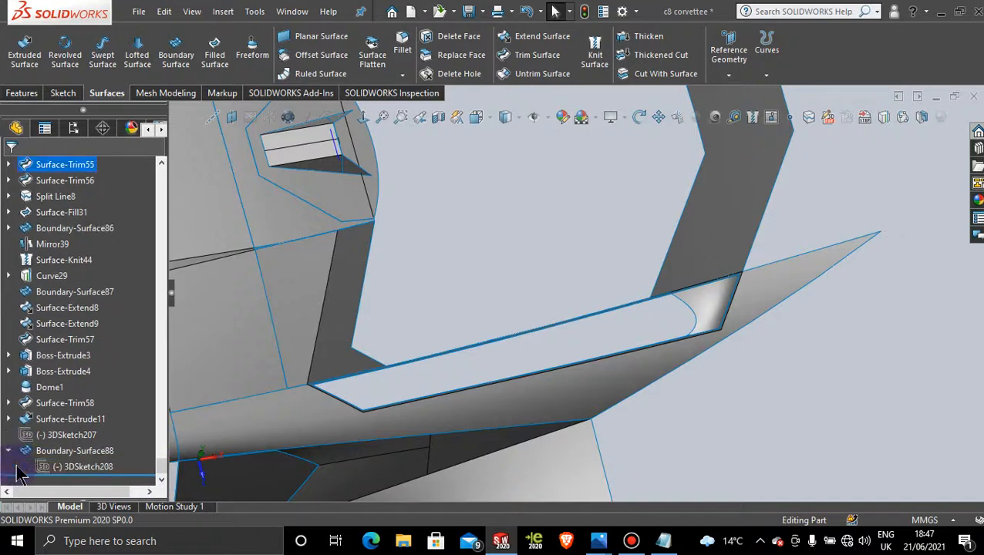
{"action": "right_click", "coordinate": [77, 468]}
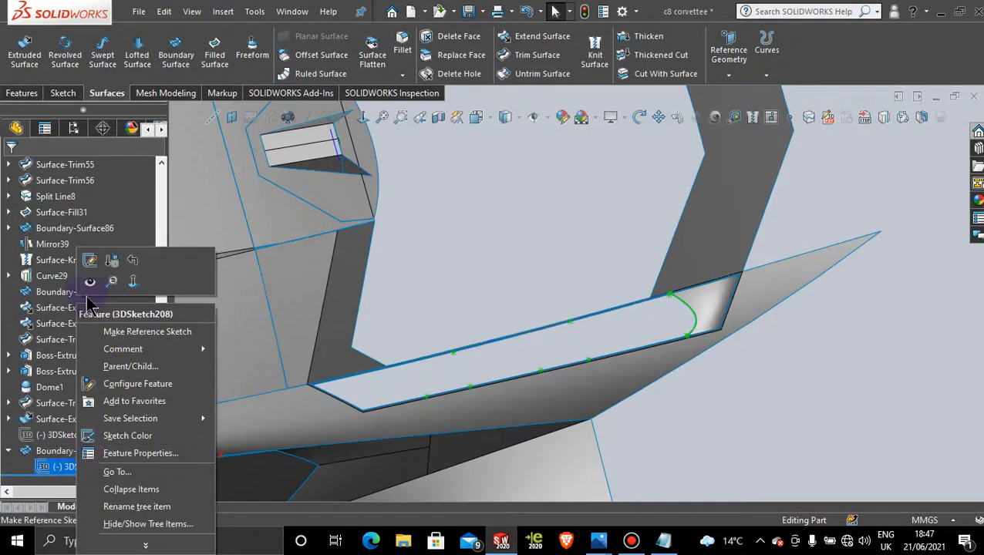
{"action": "left_click", "coordinate": [90, 286]}
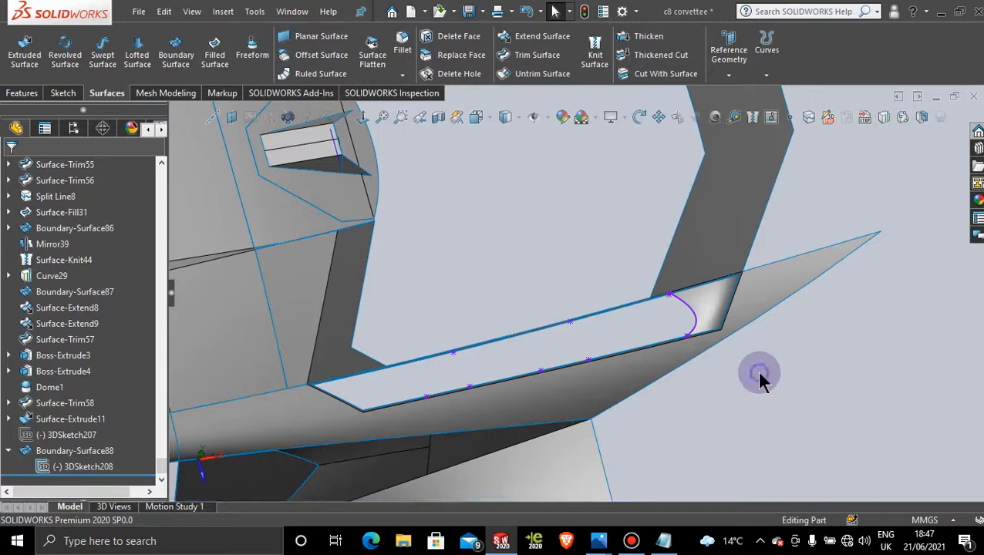
Examine the remaining divider points along both sides of the vent opening from the top and at an angle
{"action": "scroll", "coordinate": [757, 374], "scroll_direction": "up", "scroll_amount": 3}
{"action": "middle_click_drag", "start_coordinate": [567, 358], "coordinate": [549, 425]}
{"action": "scroll", "coordinate": [588, 288], "scroll_direction": "down", "scroll_amount": 5}
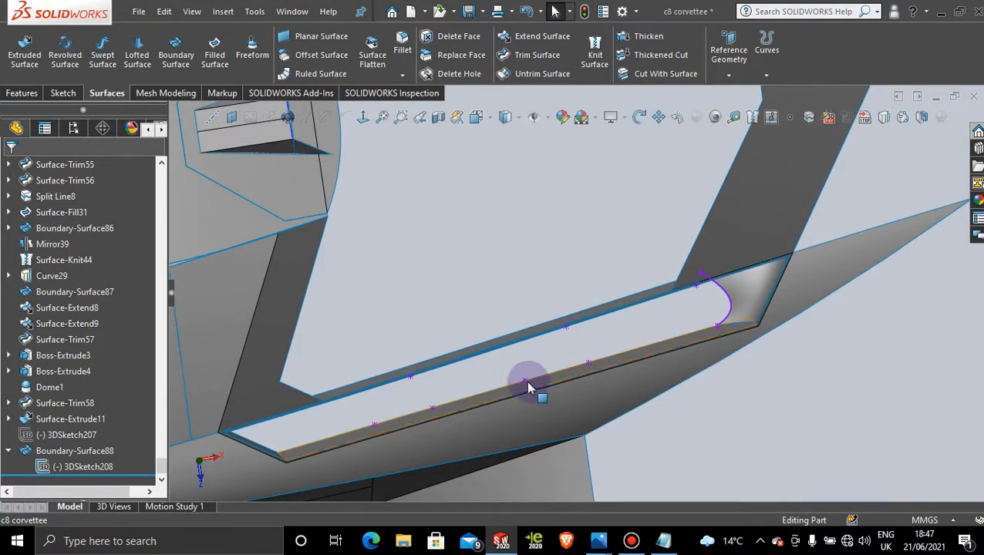
{"action": "middle_click_drag", "start_coordinate": [531, 389], "coordinate": [510, 340]}
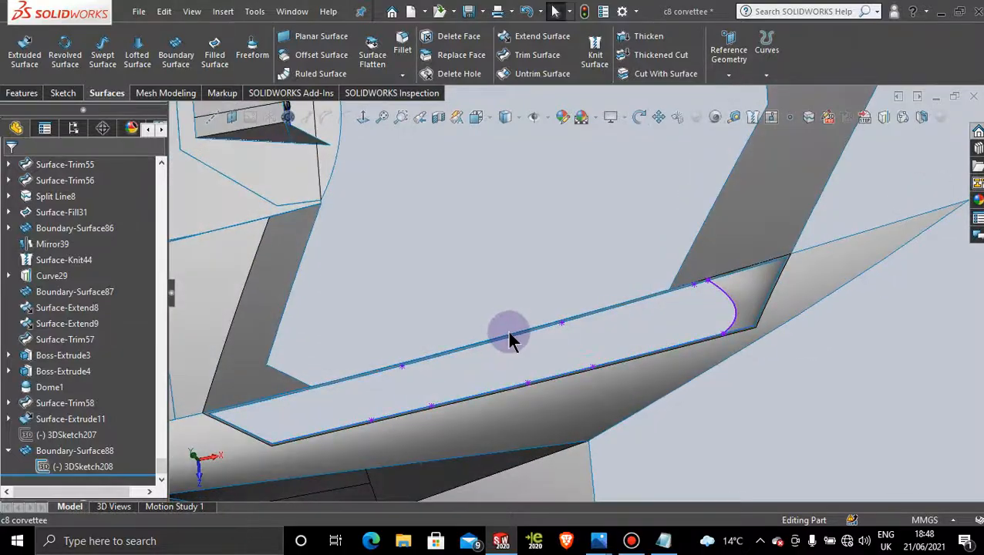
{"action": "key", "text": "space"}
{"action": "left_click", "coordinate": [432, 337]}
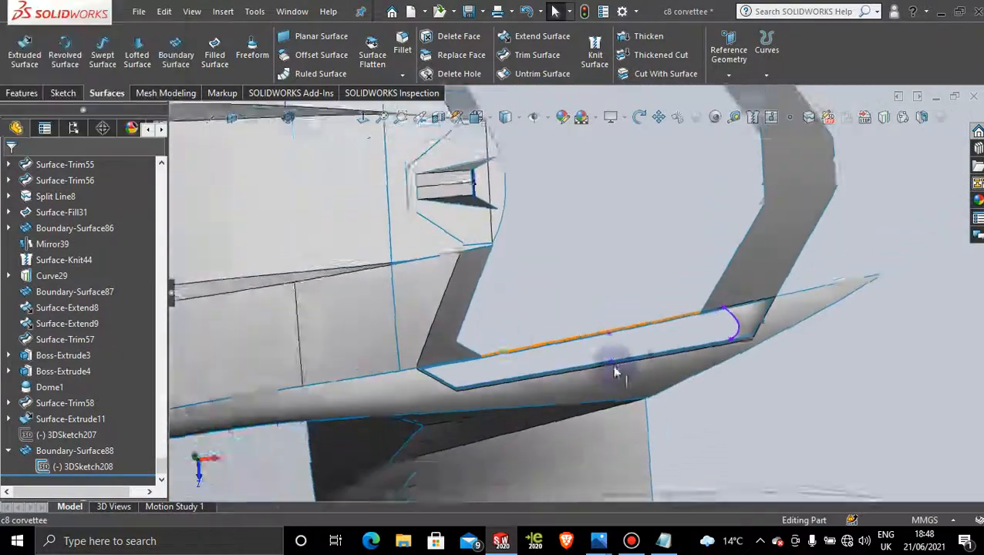
{"action": "scroll", "coordinate": [671, 318], "scroll_direction": "down", "scroll_amount": 3}
{"action": "scroll", "coordinate": [670, 319], "scroll_direction": "down", "scroll_amount": 6}
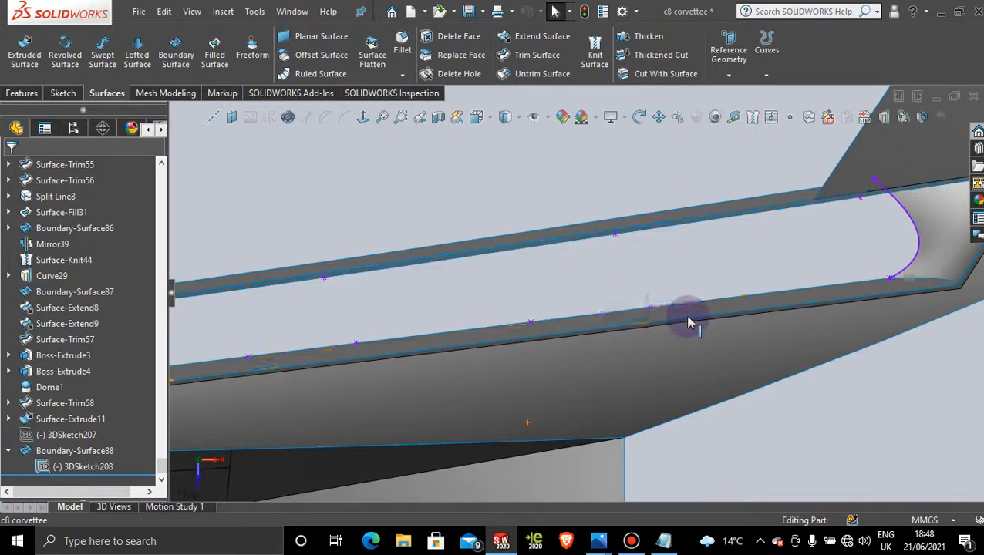
{"action": "mouse_move", "coordinate": [609, 377]}
{"action": "middle_mouse_down"}
{"action": "mouse_move", "coordinate": [604, 329]}
{"action": "mouse_move", "coordinate": [565, 316]}
{"action": "mouse_move", "coordinate": [593, 319]}
{"action": "mouse_move", "coordinate": [598, 279]}
{"action": "mouse_move", "coordinate": [633, 324]}
{"action": "mouse_move", "coordinate": [635, 355]}
{"action": "mouse_move", "coordinate": [637, 345]}
{"action": "mouse_move", "coordinate": [624, 343]}
{"action": "middle_mouse_up"}
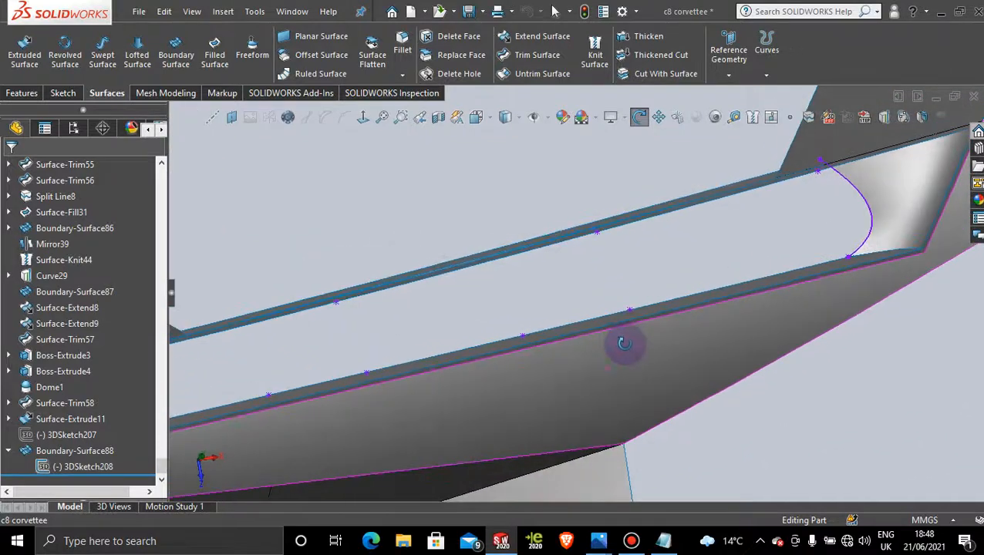
{"action": "key", "text": "Escape"}
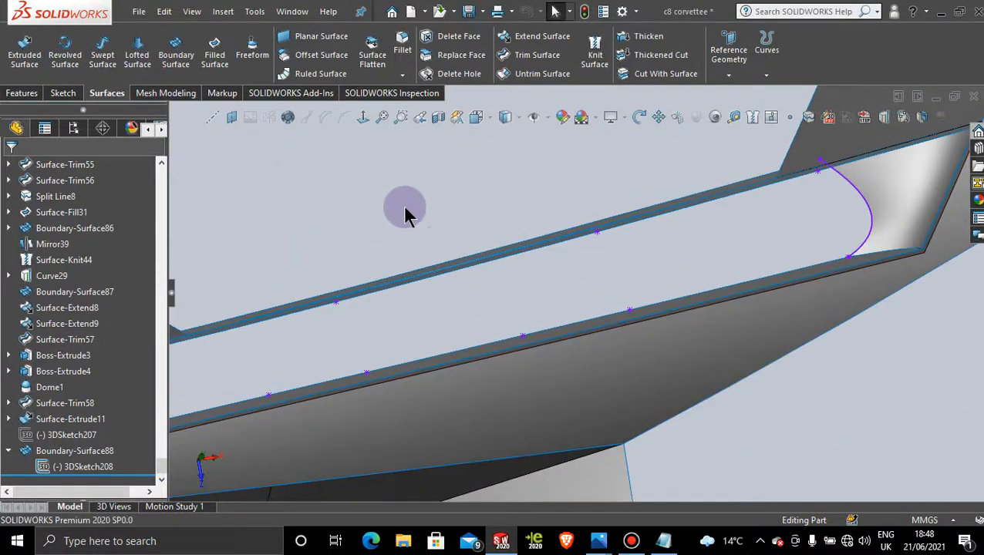
Return to the Top view of the vent opening and activate Display State 1 to show the reference pictures
{"action": "middle_click_drag", "start_coordinate": [419, 269], "coordinate": [404, 264]}
{"action": "key", "text": "space"}
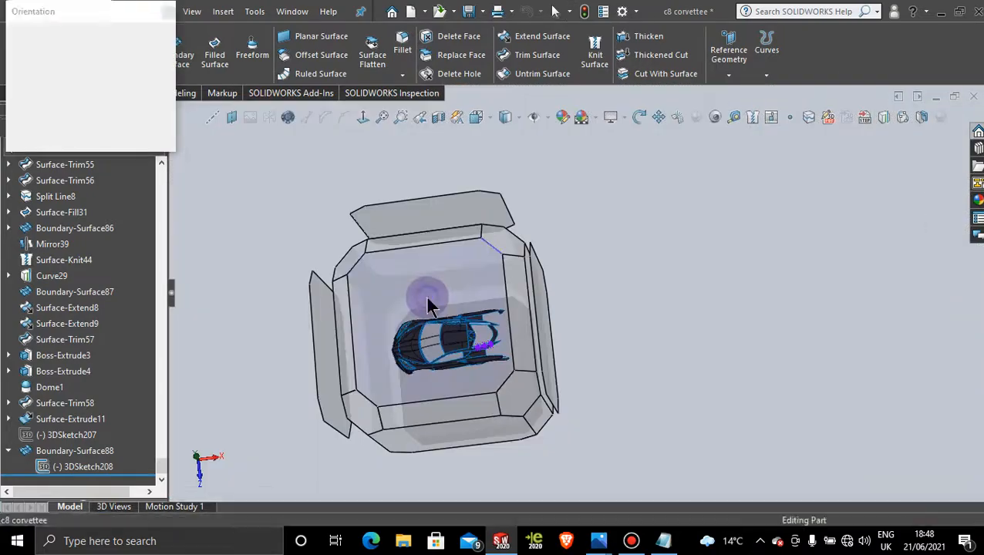
{"action": "left_click", "coordinate": [428, 301]}
{"action": "scroll", "coordinate": [688, 324], "scroll_direction": "down", "scroll_amount": 6}
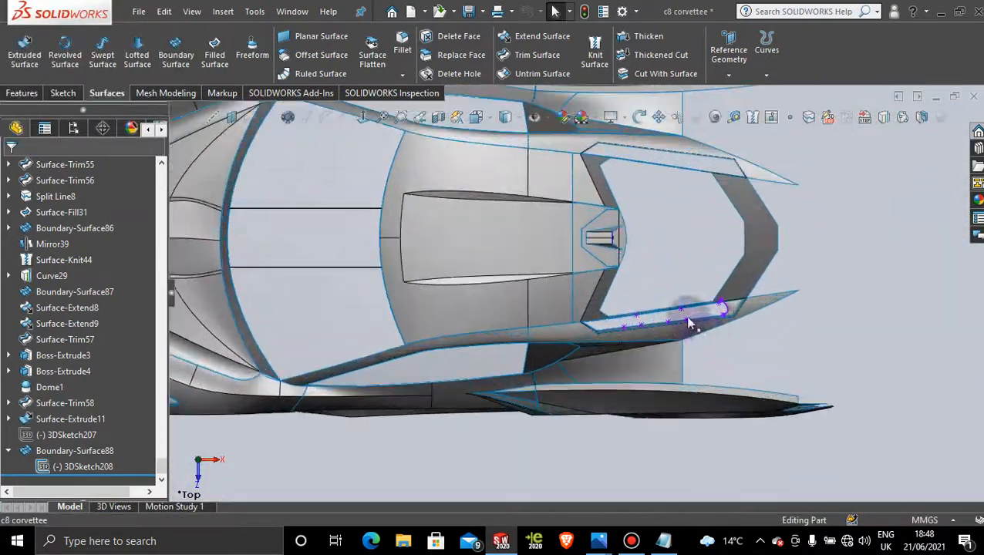
{"action": "scroll", "coordinate": [625, 331], "scroll_direction": "down", "scroll_amount": 3}
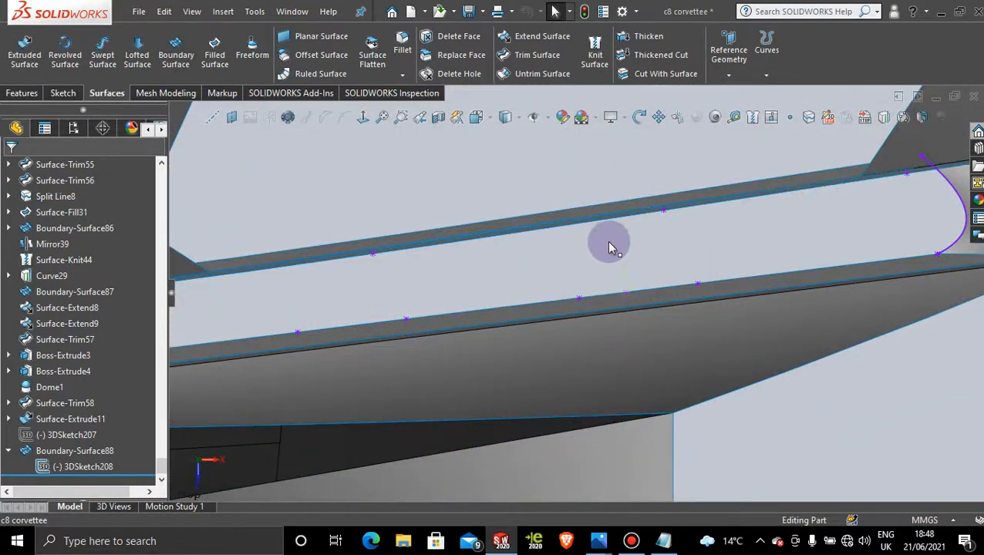
{"action": "left_click", "coordinate": [73, 131]}
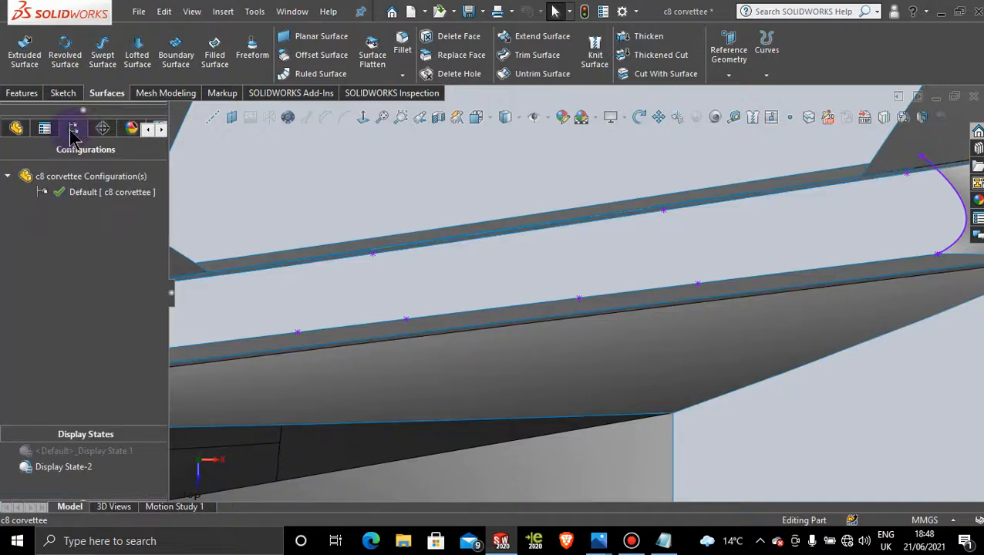
{"action": "double_click", "coordinate": [87, 452]}
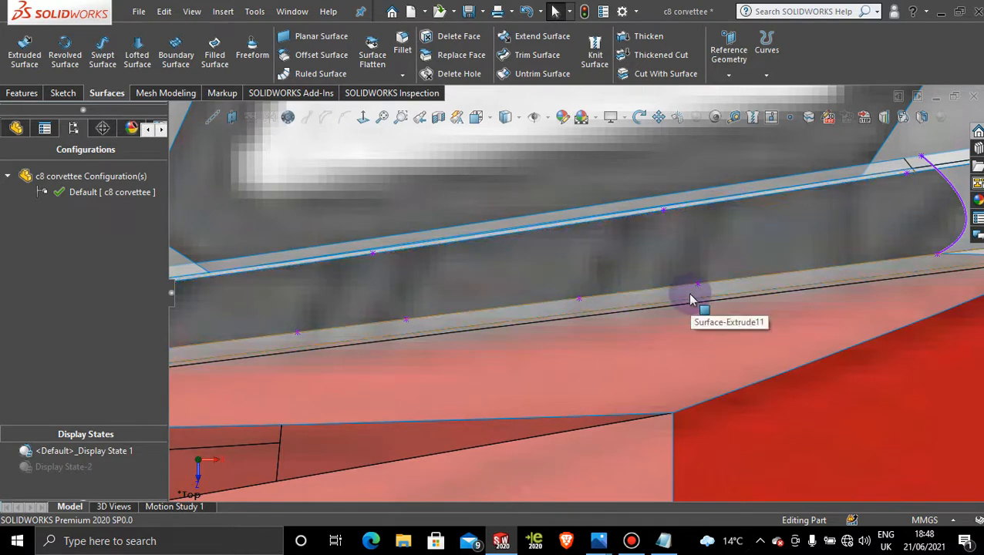
{"action": "left_click", "coordinate": [647, 292]}
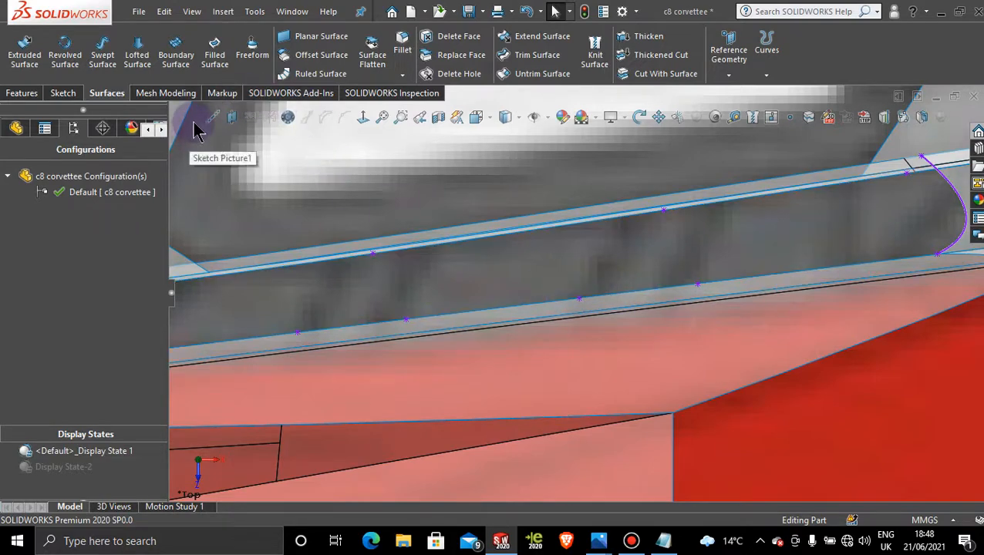
Start a 3D sketch and draw a slanted line about 13.7 mm long from the third lower-side divider point to the vent's window-side outer edge
{"action": "left_click", "coordinate": [63, 92]}
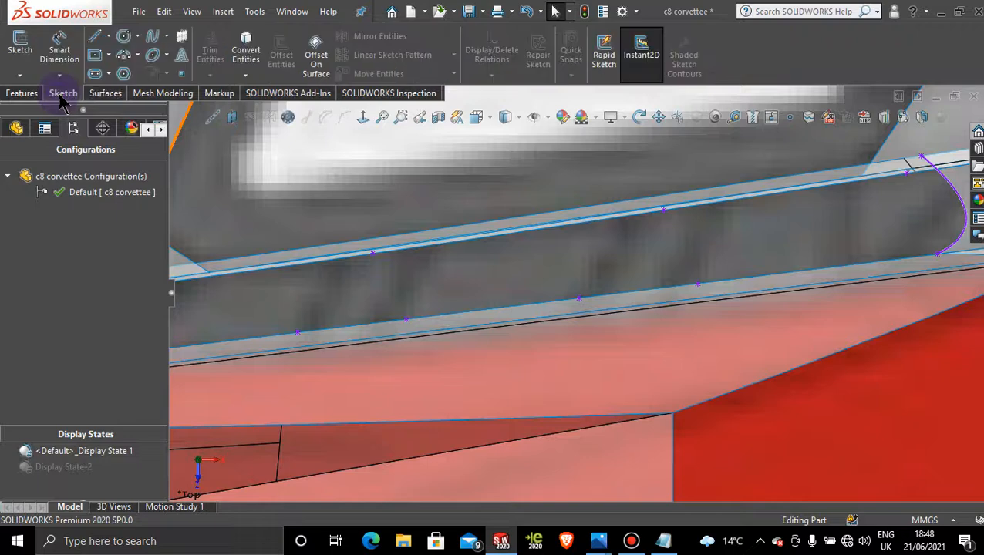
{"action": "left_click", "coordinate": [20, 75]}
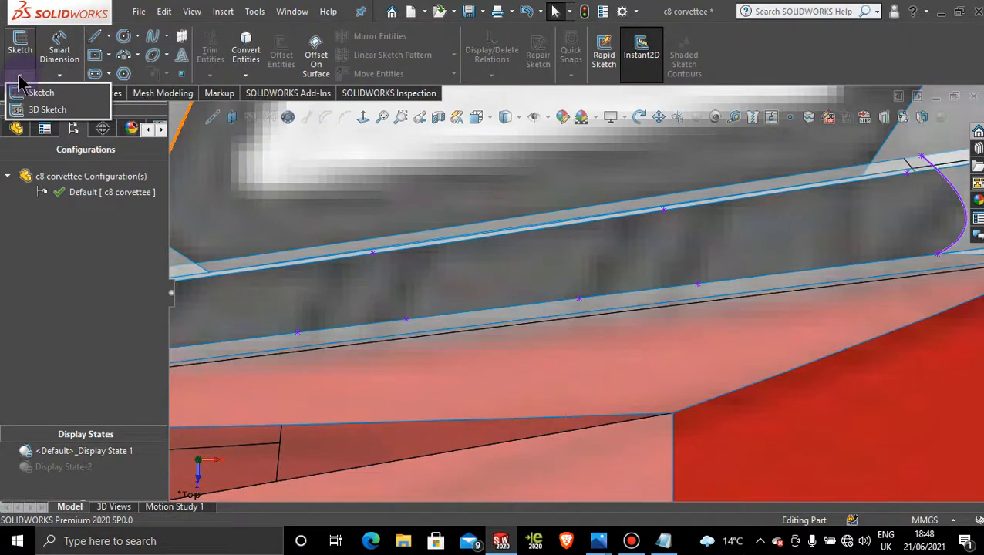
{"action": "left_click", "coordinate": [43, 110]}
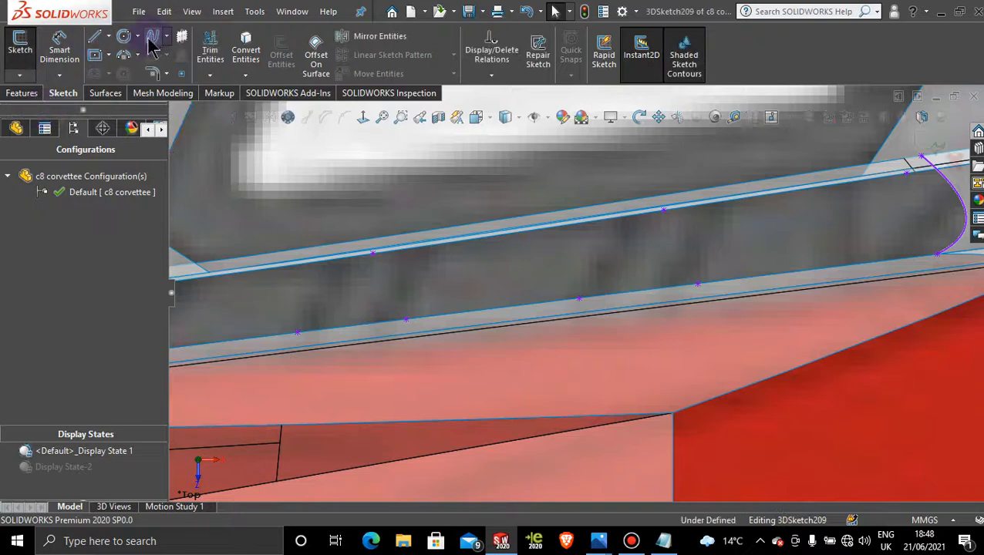
{"action": "left_click", "coordinate": [95, 39]}
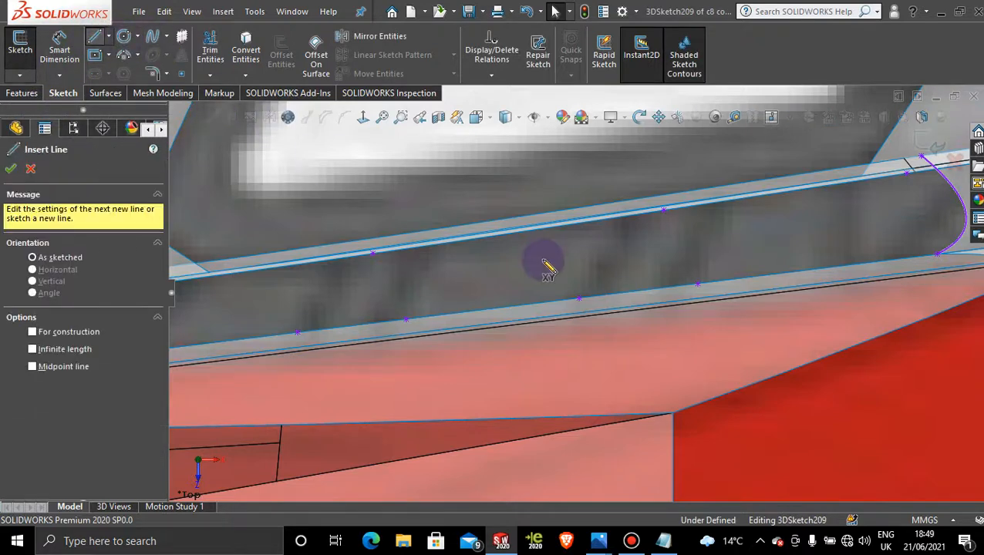
{"action": "left_click", "coordinate": [581, 299]}
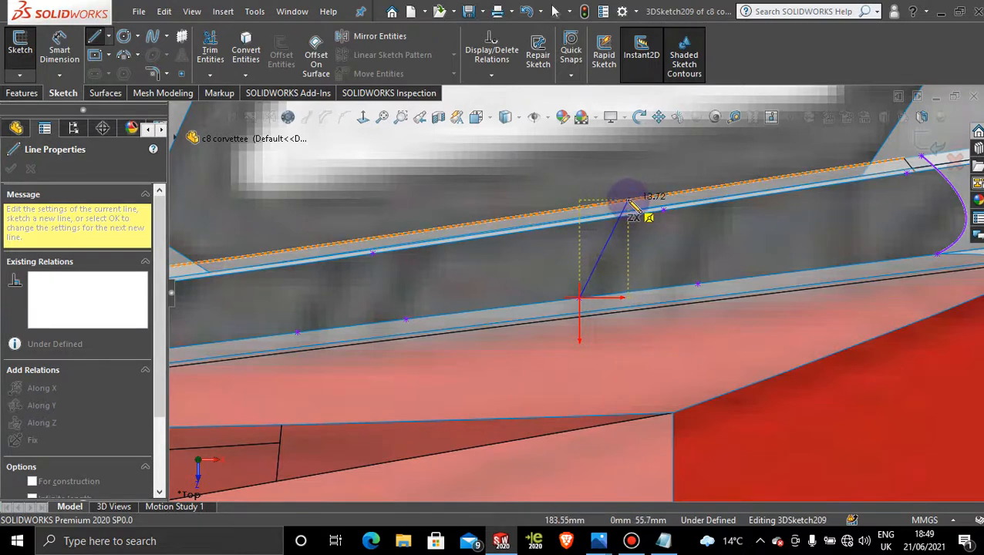
{"action": "left_click", "coordinate": [629, 202]}
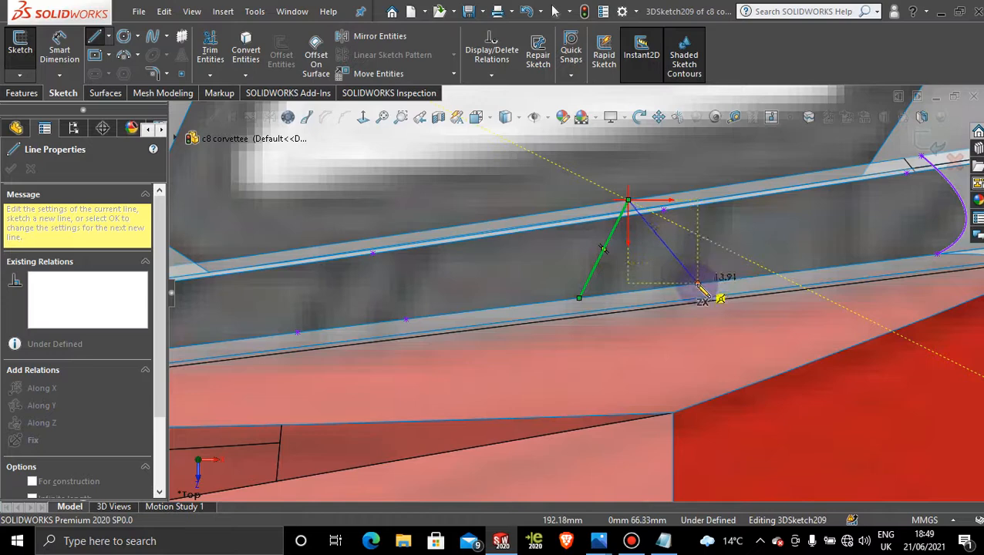
{"action": "key", "text": "Escape"}
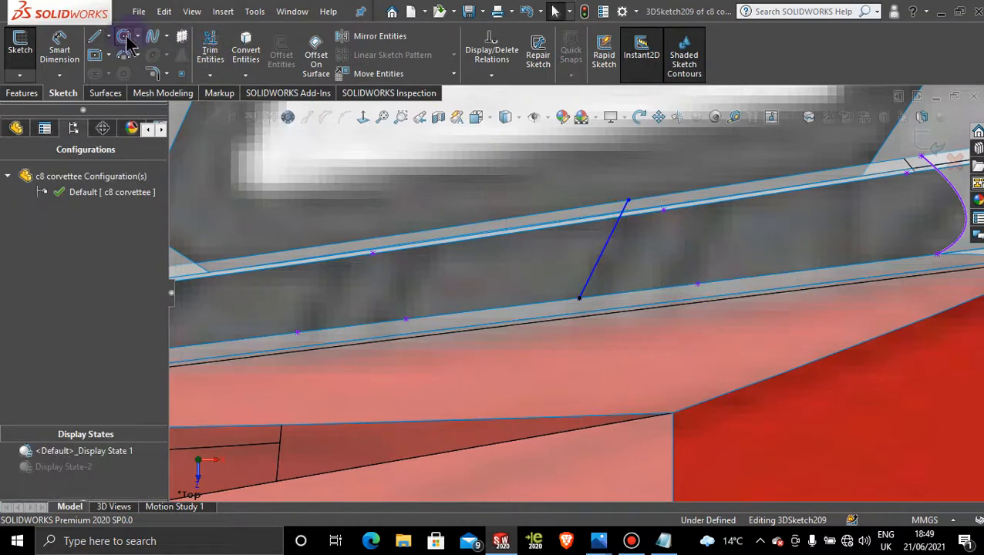
{"action": "left_click", "coordinate": [95, 39]}
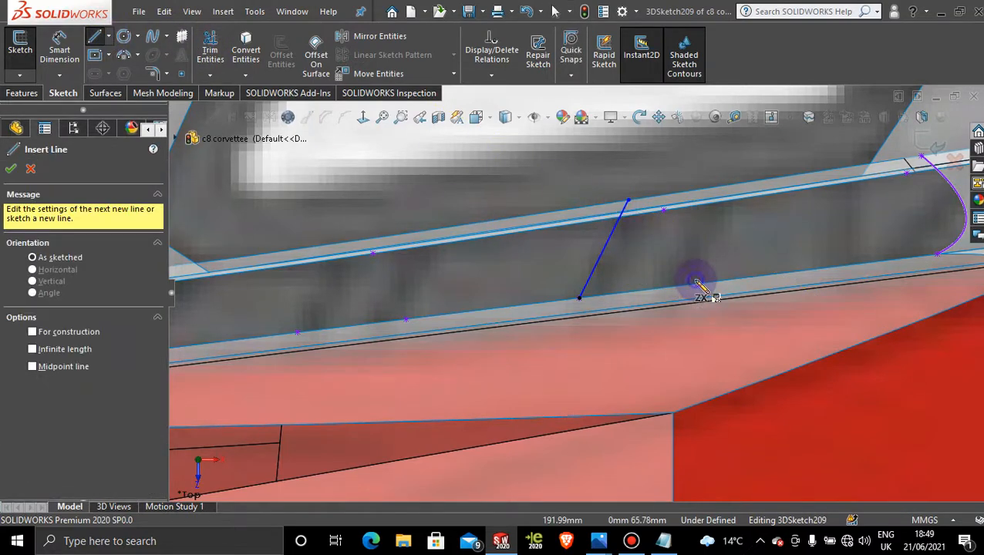
{"action": "left_click", "coordinate": [696, 282]}
{"action": "key", "text": "Escape"}
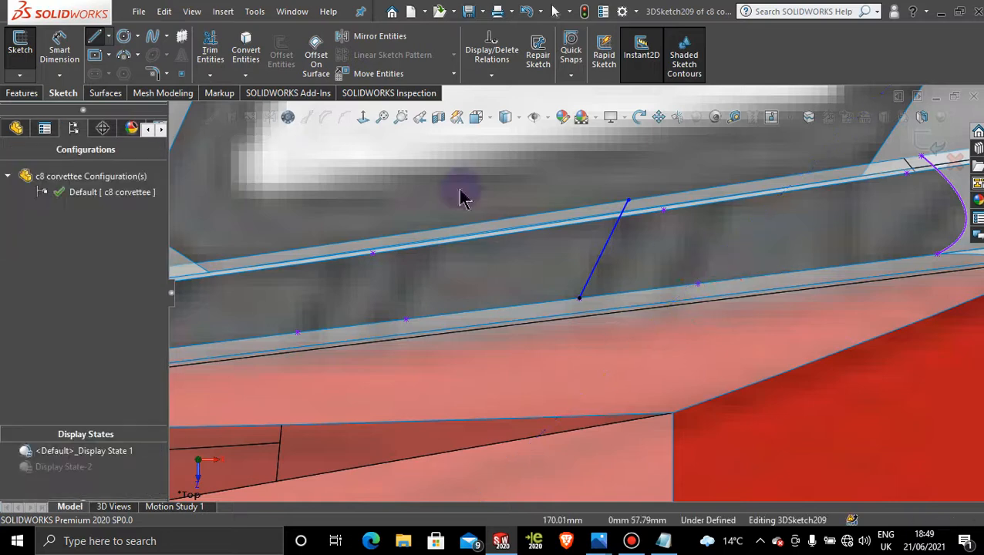
Draw a slanted line about 13.3 mm long from the rearmost lower-side divider point to the vent's window-side outer edge
{"action": "left_click", "coordinate": [95, 39]}
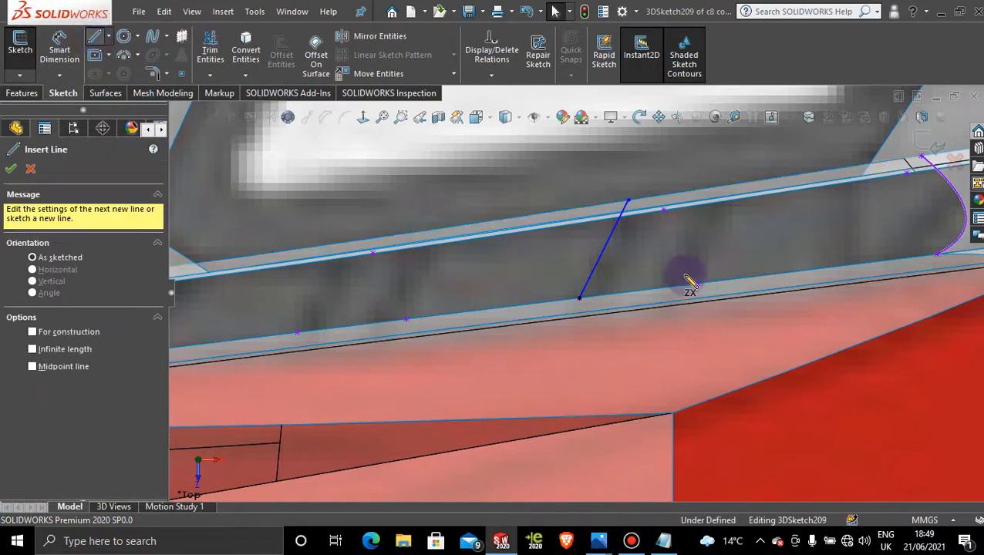
{"action": "left_click", "coordinate": [697, 283]}
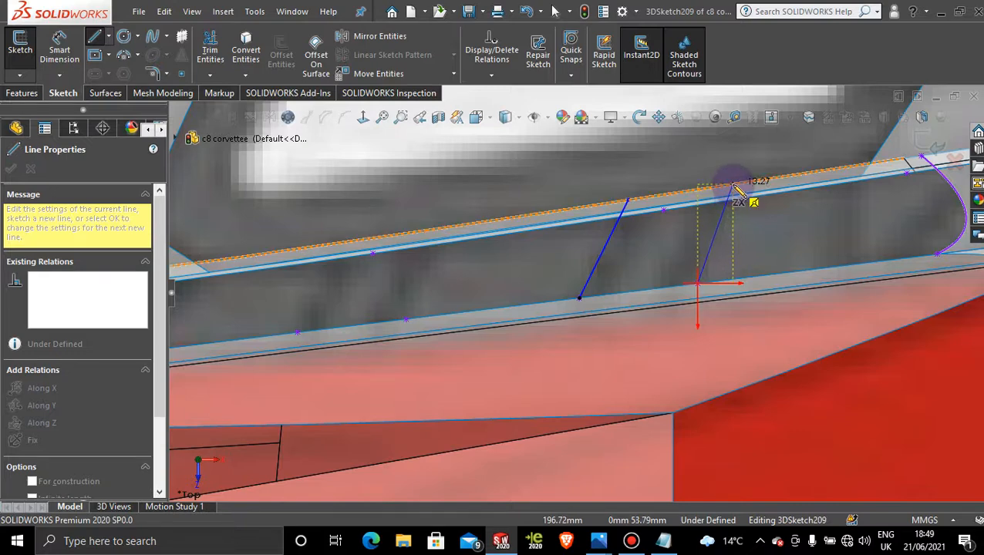
{"action": "left_click", "coordinate": [732, 184]}
{"action": "key", "text": "Escape"}
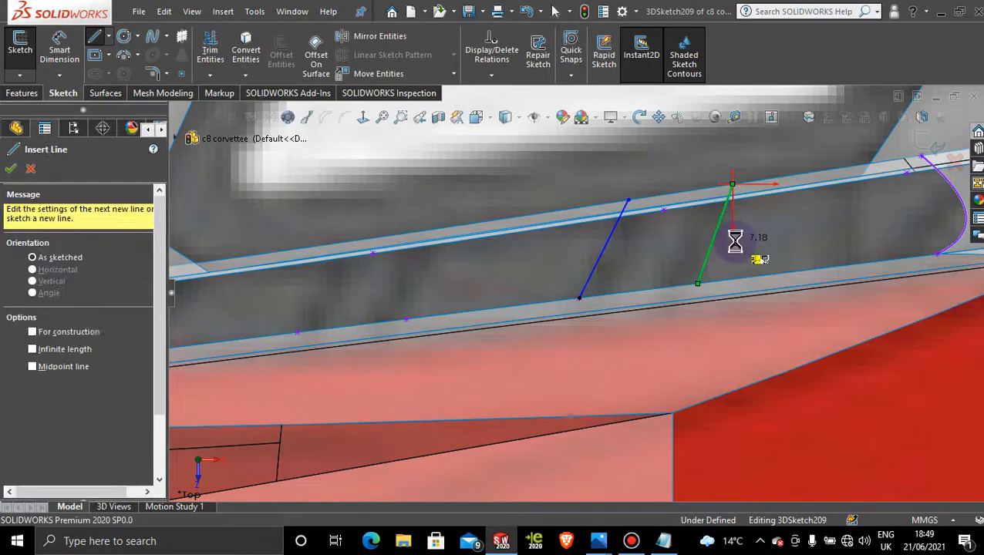
{"action": "key", "text": "Escape"}
Slide the rearmost divider line's upper endpoint slightly rearward along the window-side outer edge, to about X 197.7 mm
{"action": "scroll", "coordinate": [417, 287], "scroll_direction": "up", "scroll_amount": 3}
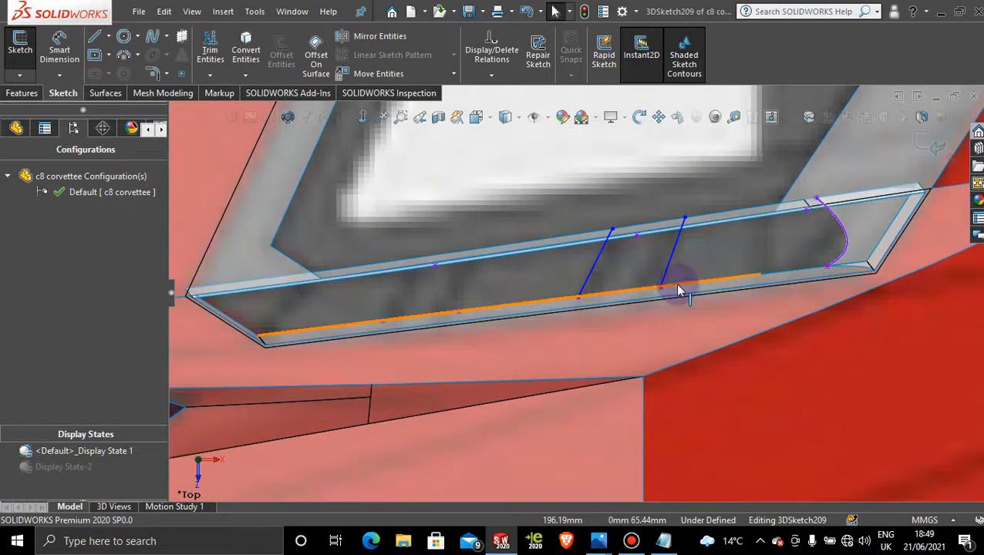
{"action": "scroll", "coordinate": [671, 289], "scroll_direction": "down", "scroll_amount": 4}
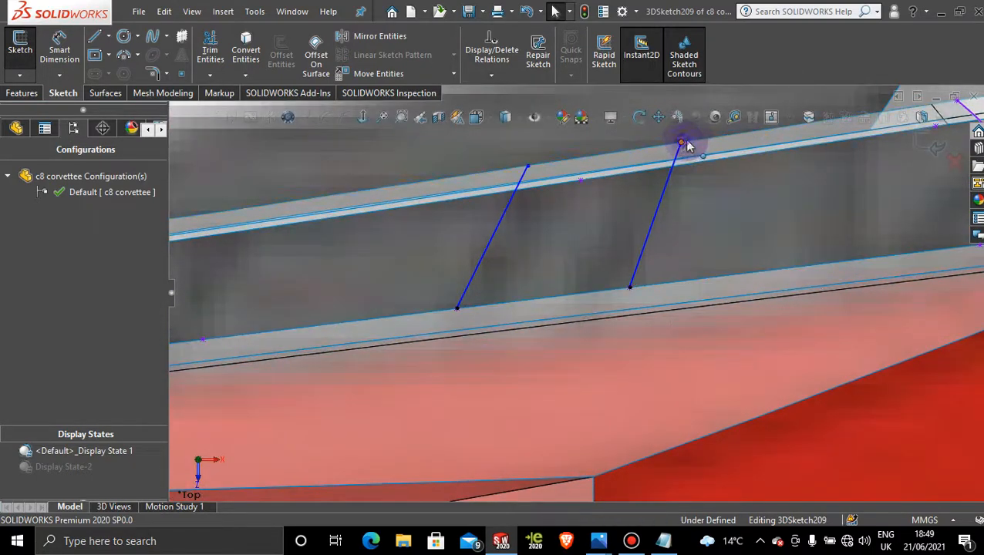
{"action": "left_click_drag", "start_coordinate": [682, 143], "coordinate": [701, 139]}
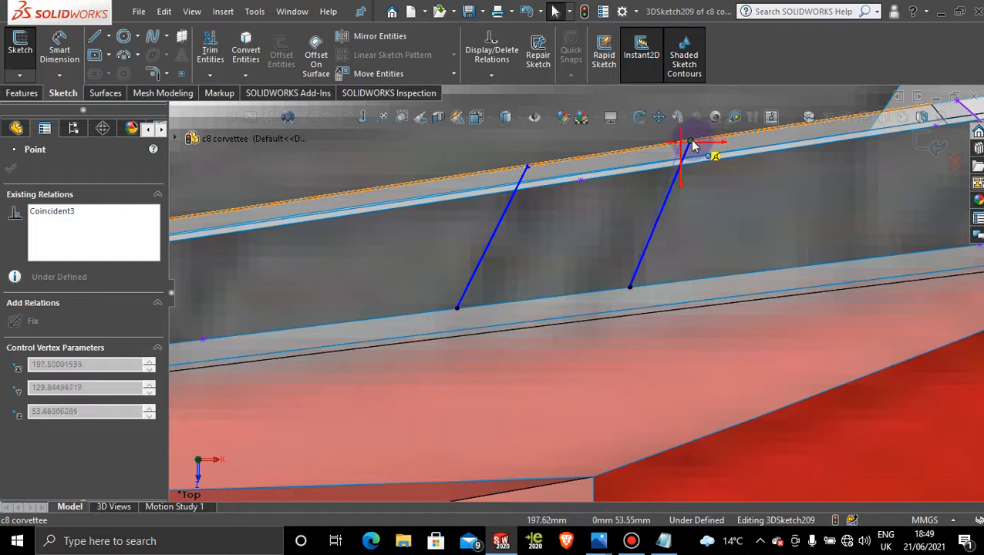
Draw a slanted line about 12.2 mm long from the foremost lower-side divider point to the vent's window-side outer edge
{"action": "scroll", "coordinate": [578, 286], "scroll_direction": "up", "scroll_amount": 3}
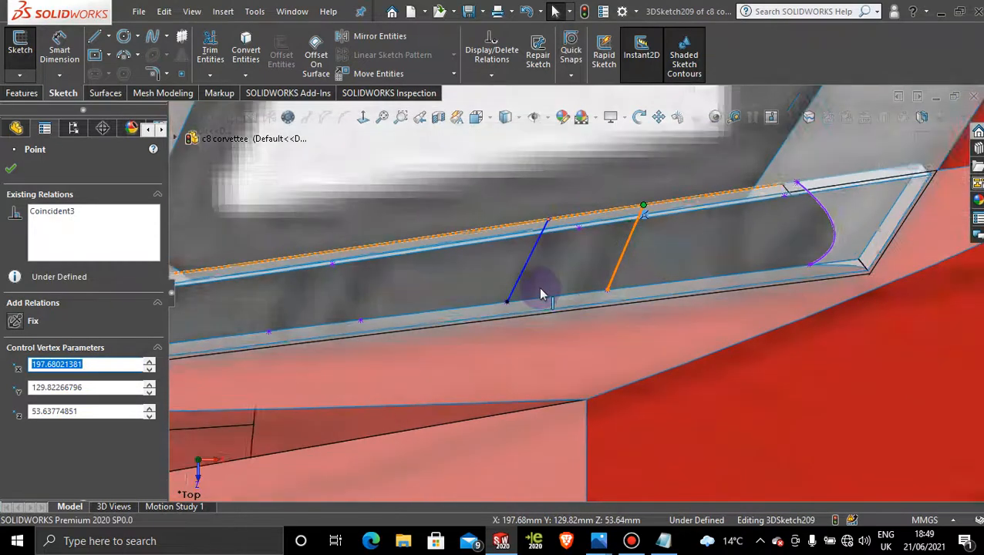
{"action": "scroll", "coordinate": [292, 298], "scroll_direction": "down", "scroll_amount": 3}
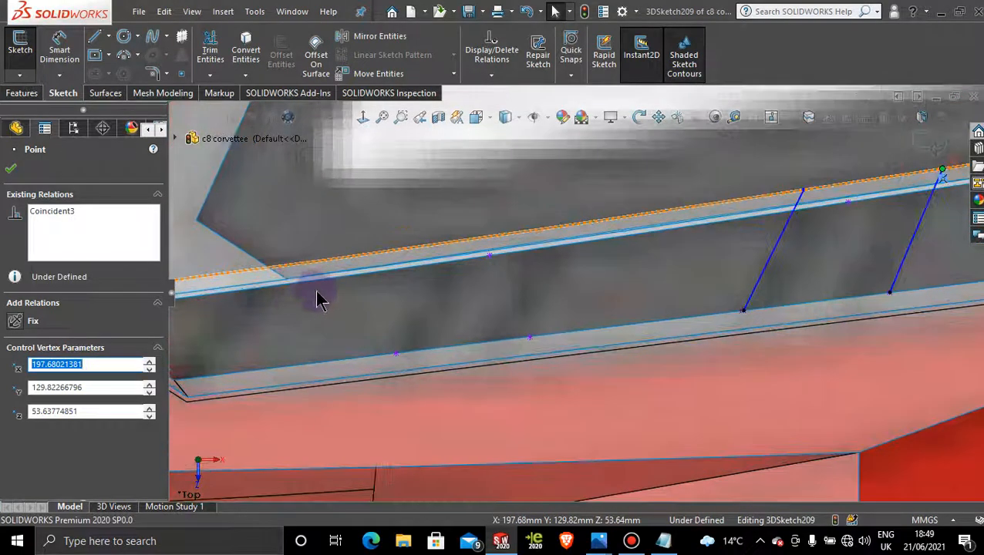
{"action": "left_click", "coordinate": [95, 37]}
{"action": "left_click", "coordinate": [397, 355]}
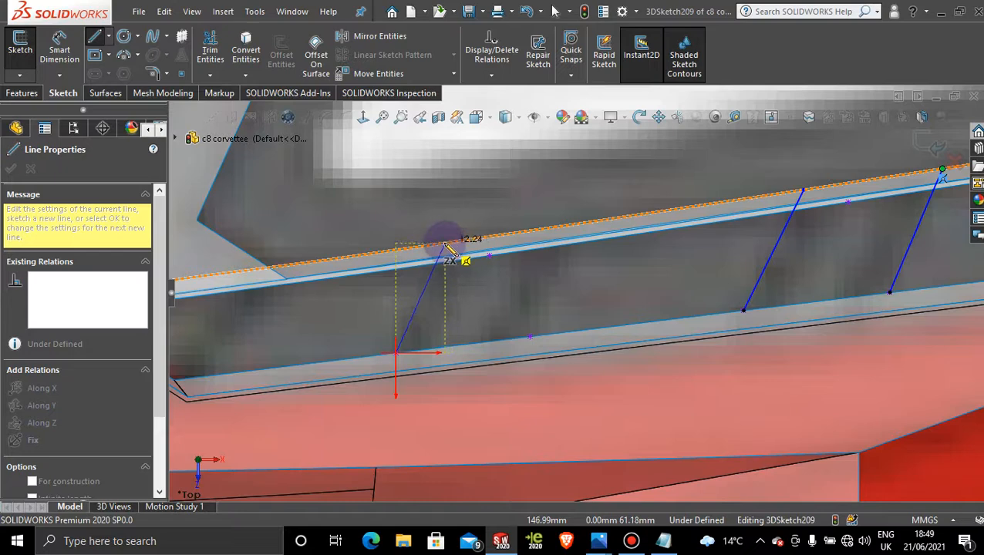
{"action": "left_click", "coordinate": [439, 245]}
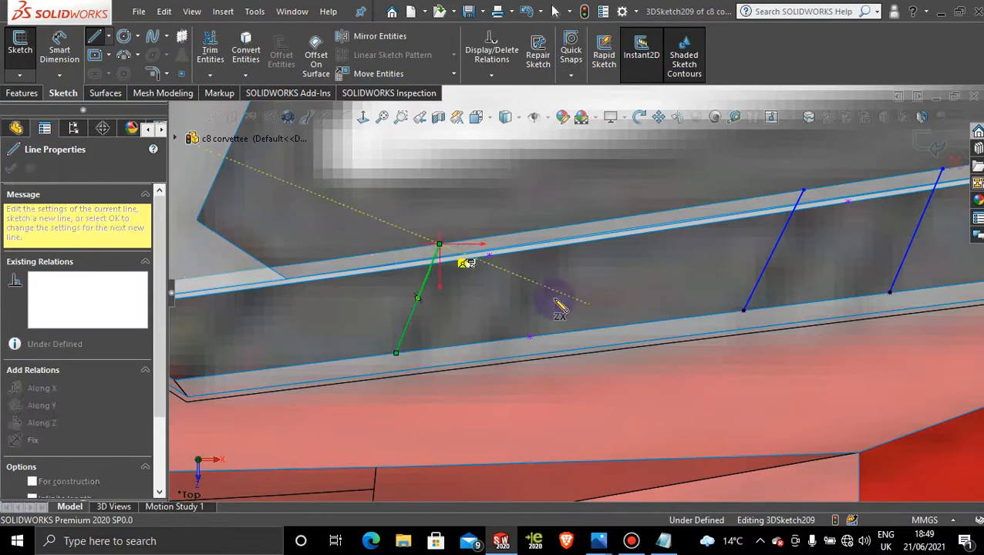
{"action": "key", "text": "Escape"}
{"action": "key", "text": "Escape"}
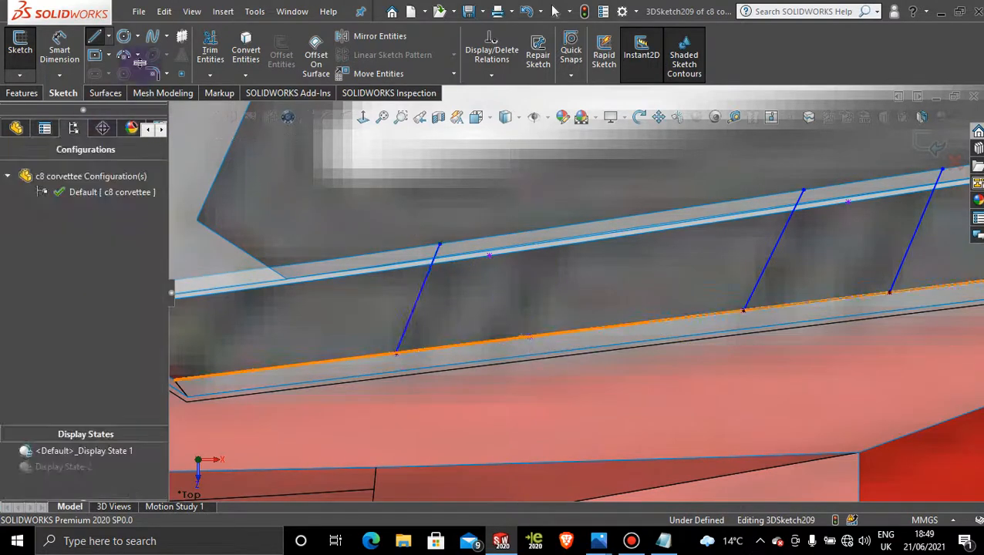
Draw a slanted line about 12.2 mm long from the second lower-side divider point to the window-side outer edge
{"action": "left_click", "coordinate": [95, 37]}
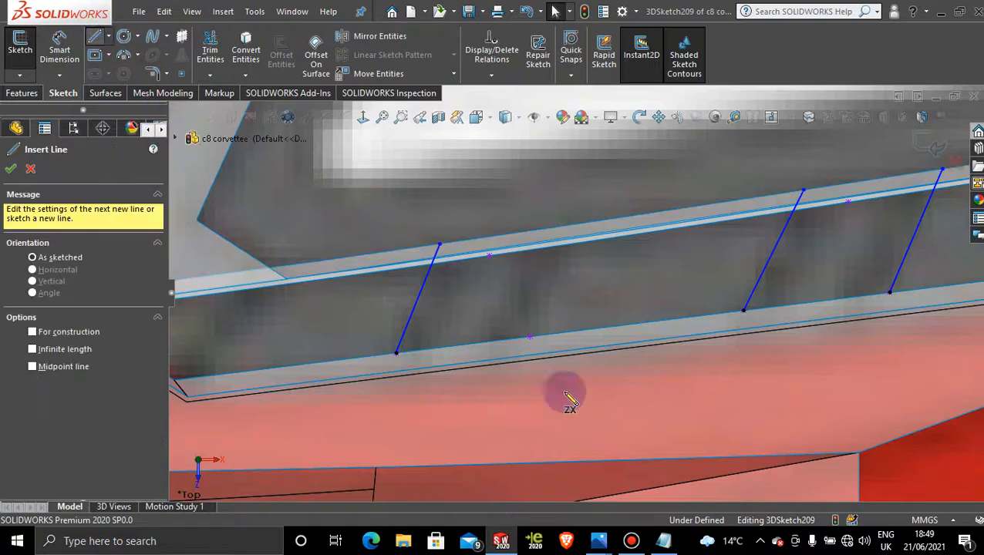
{"action": "left_click", "coordinate": [530, 337]}
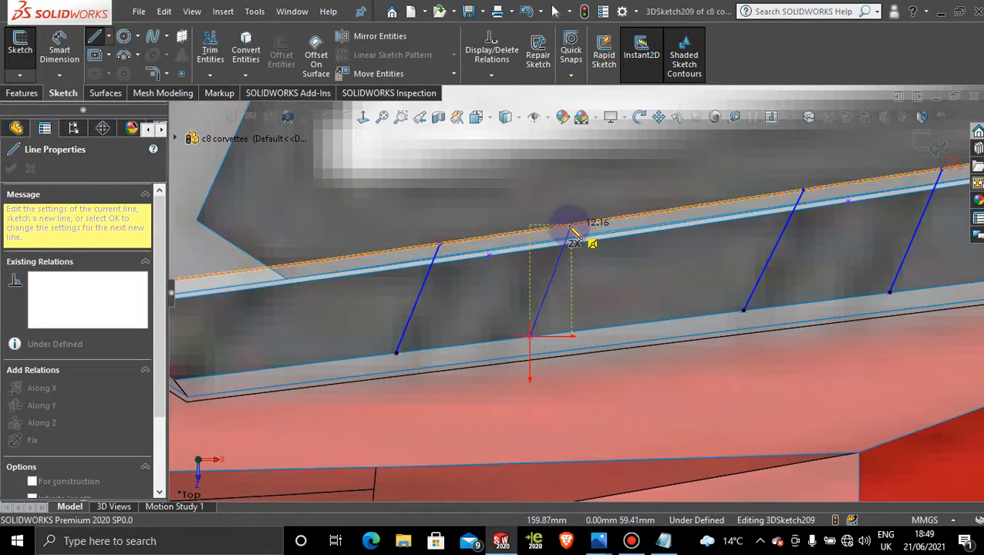
{"action": "left_click", "coordinate": [568, 226]}
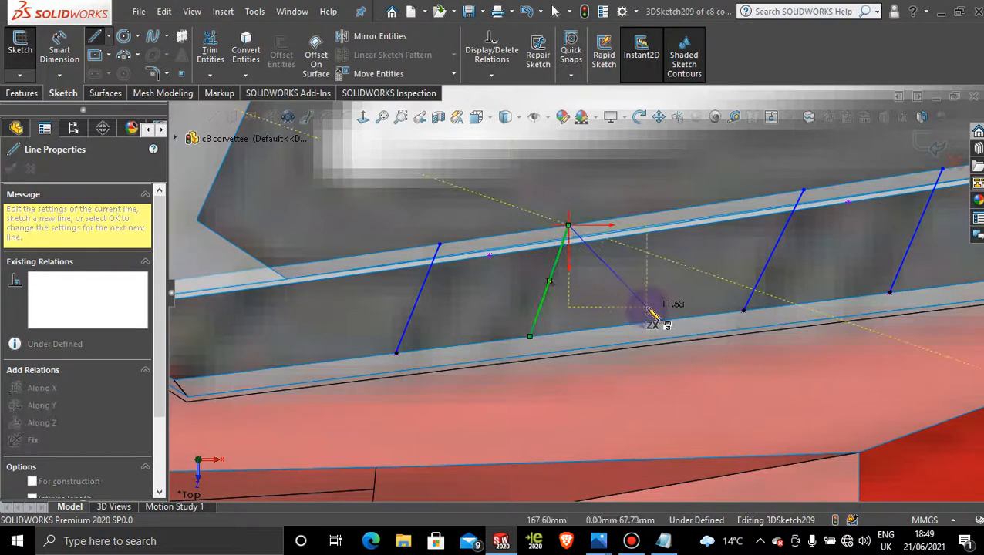
{"action": "key", "text": "Escape"}
Draw a line about 11.6 mm long from the front upper-side divider point to the vent's lower outer edge, between the two front lines
{"action": "scroll", "coordinate": [594, 308], "scroll_direction": "up", "scroll_amount": 3}
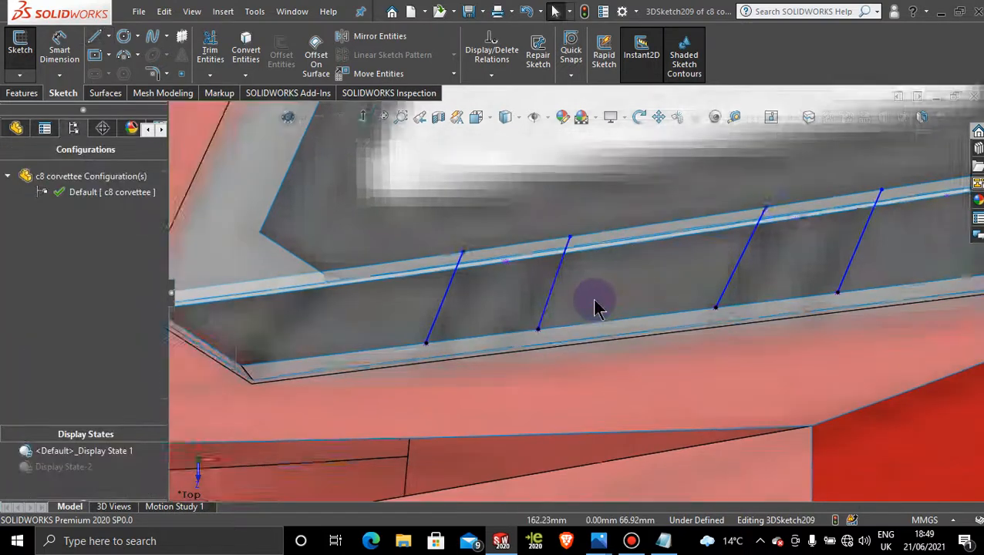
{"action": "scroll", "coordinate": [527, 279], "scroll_direction": "down", "scroll_amount": 1}
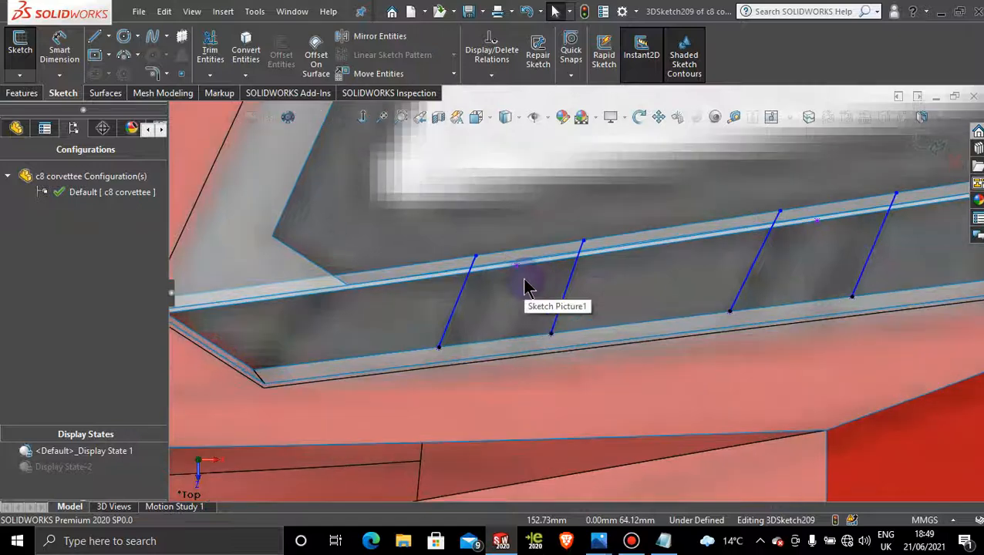
{"action": "left_click", "coordinate": [571, 273]}
{"action": "left_click", "coordinate": [97, 39]}
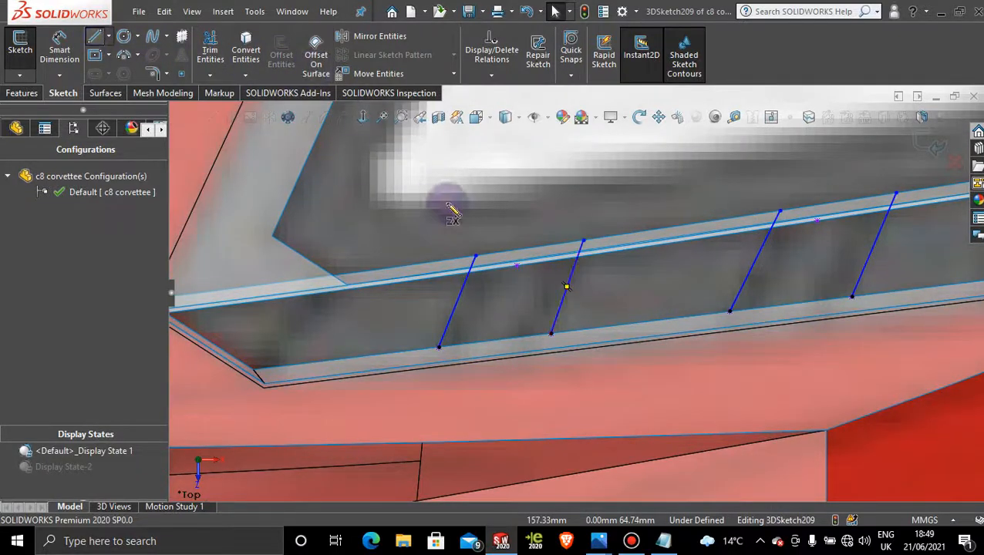
{"action": "left_click", "coordinate": [516, 264]}
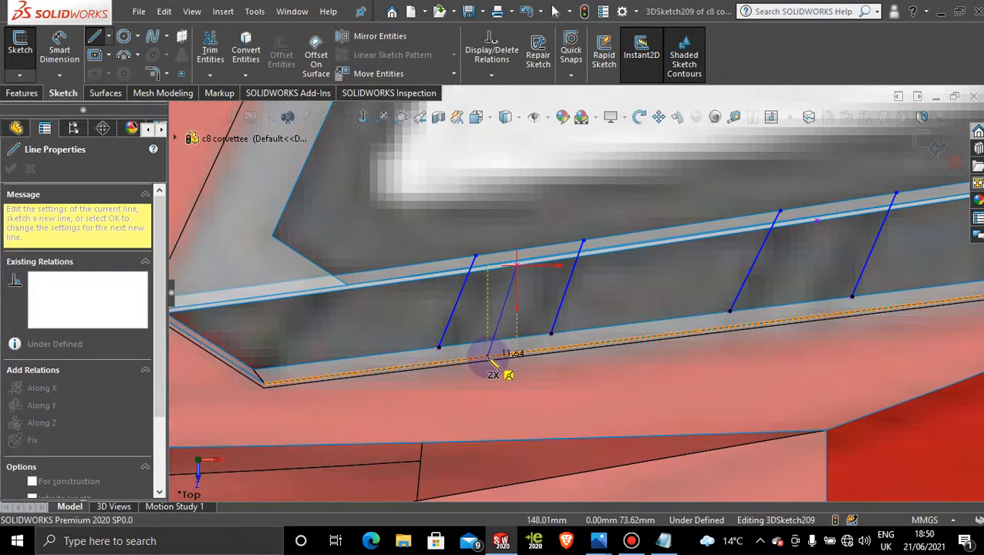
{"action": "left_click", "coordinate": [485, 356]}
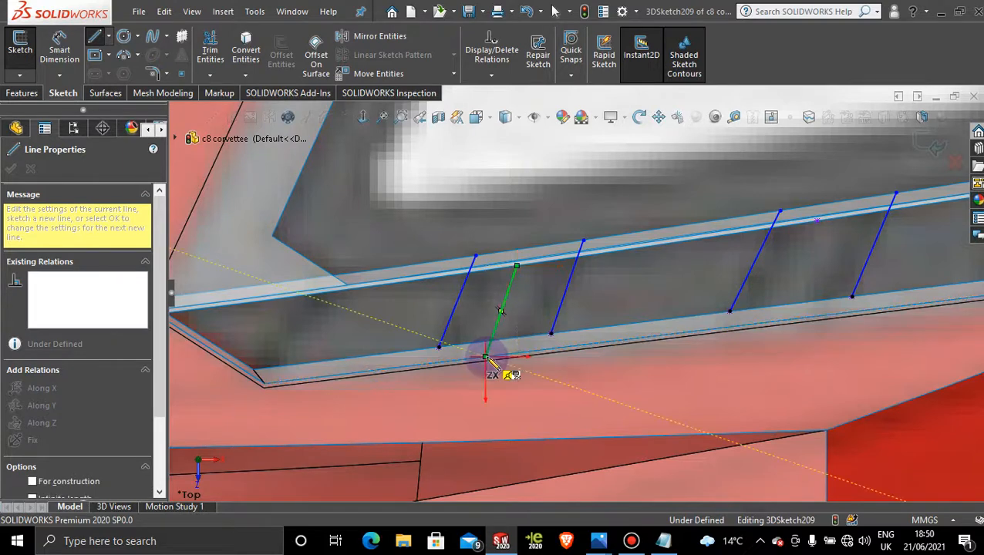
{"action": "key", "text": "Escape"}
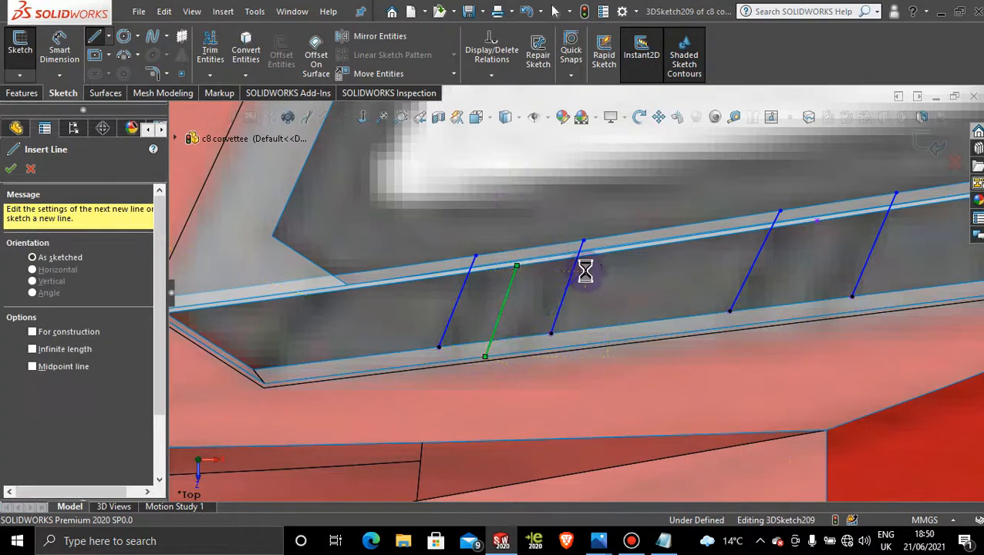
{"action": "key", "text": "Escape"}
Draw a line about 13.75 mm long from the rear upper-side divider point to the vent's lower outer edge, between the two rear lines
{"action": "left_click", "coordinate": [90, 40]}
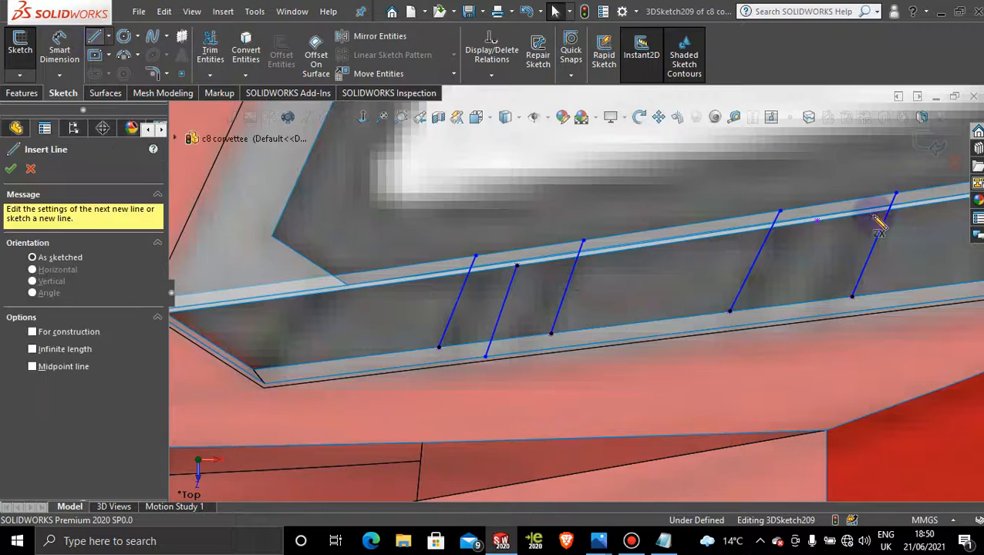
{"action": "left_click", "coordinate": [817, 222]}
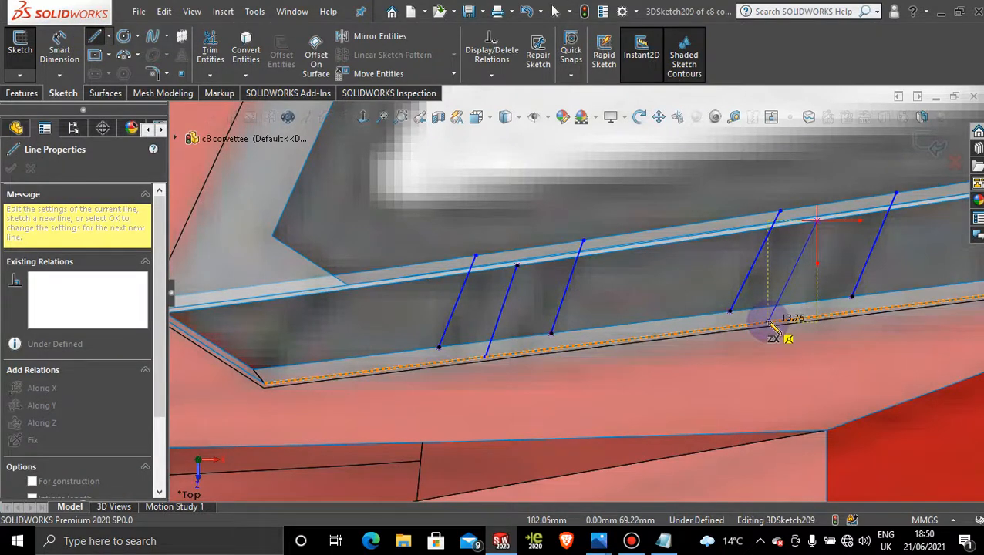
{"action": "left_click", "coordinate": [768, 324]}
{"action": "key", "text": "Escape"}
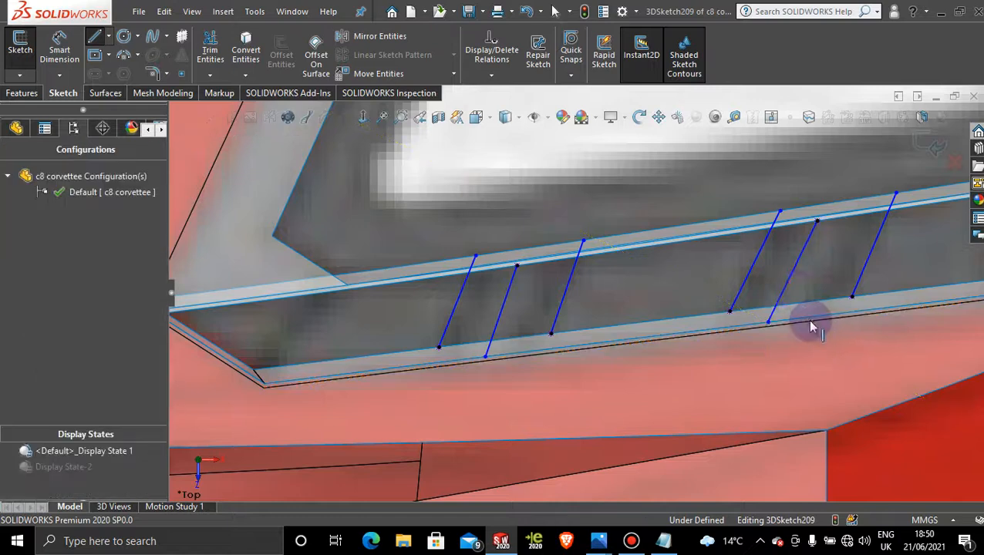
{"action": "left_click", "coordinate": [794, 272]}
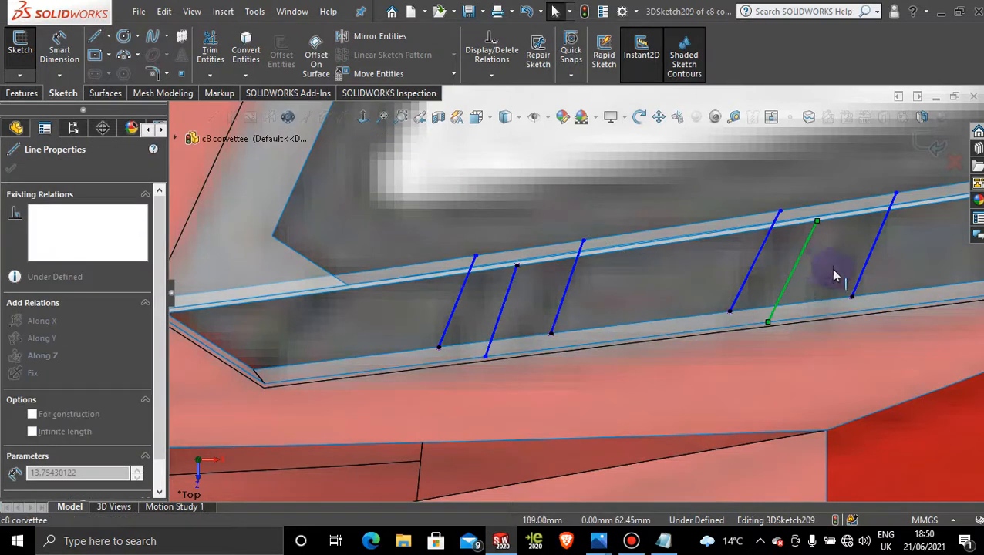
{"action": "key", "text": "Escape"}
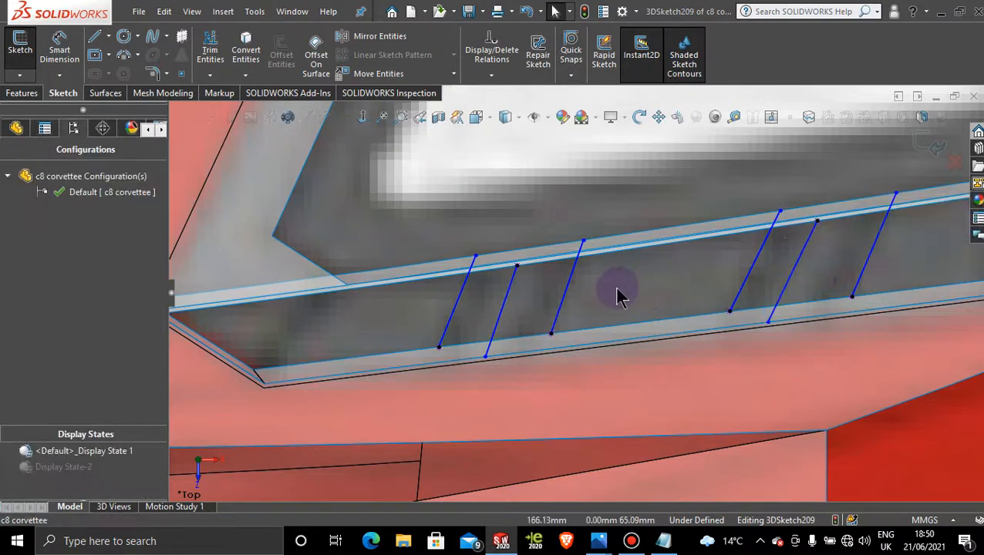
Delete the foremost line's window-side endpoint coincident relation and reattach that endpoint to the vent edge at about X 146.4, Y 137.5, Z 61.3 mm
{"action": "middle_click_drag", "start_coordinate": [534, 310], "coordinate": [586, 285]}
{"action": "scroll", "coordinate": [586, 285], "scroll_direction": "down", "scroll_amount": 6}
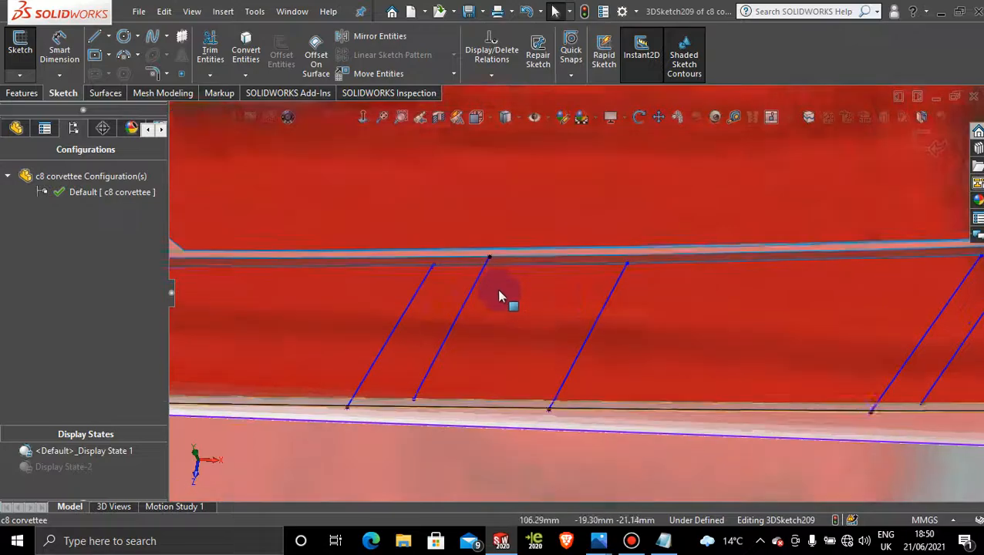
{"action": "mouse_move", "coordinate": [440, 289]}
{"action": "middle_mouse_down"}
{"action": "mouse_move", "coordinate": [435, 255]}
{"action": "mouse_move", "coordinate": [465, 267]}
{"action": "mouse_move", "coordinate": [481, 300]}
{"action": "mouse_move", "coordinate": [483, 268]}
{"action": "mouse_move", "coordinate": [463, 251]}
{"action": "mouse_move", "coordinate": [435, 264]}
{"action": "middle_mouse_up"}
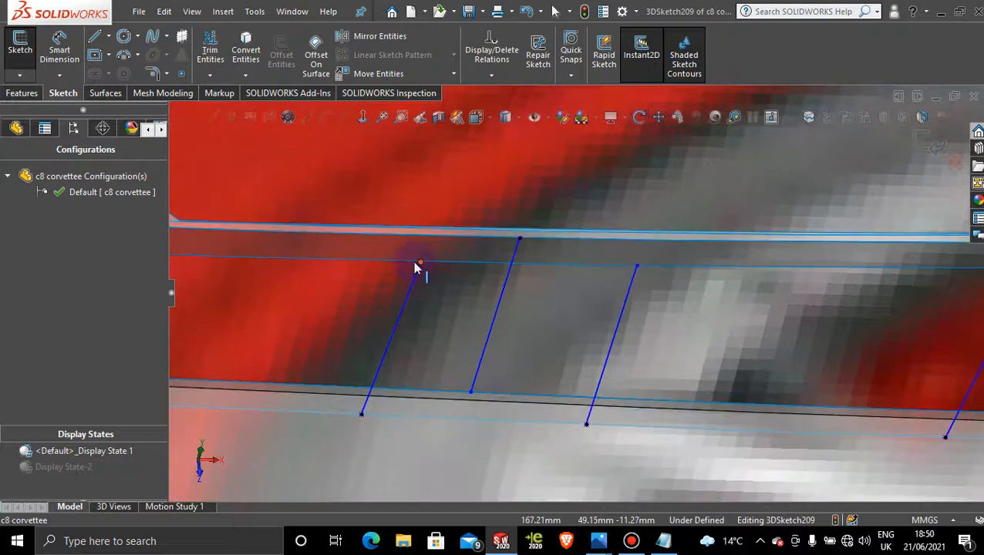
{"action": "left_click", "coordinate": [421, 265]}
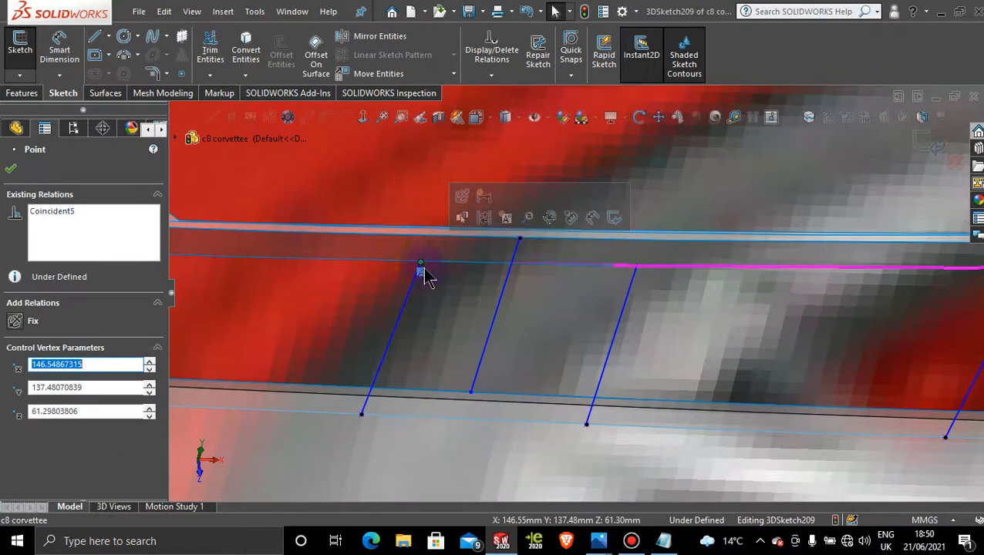
{"action": "right_click", "coordinate": [422, 273]}
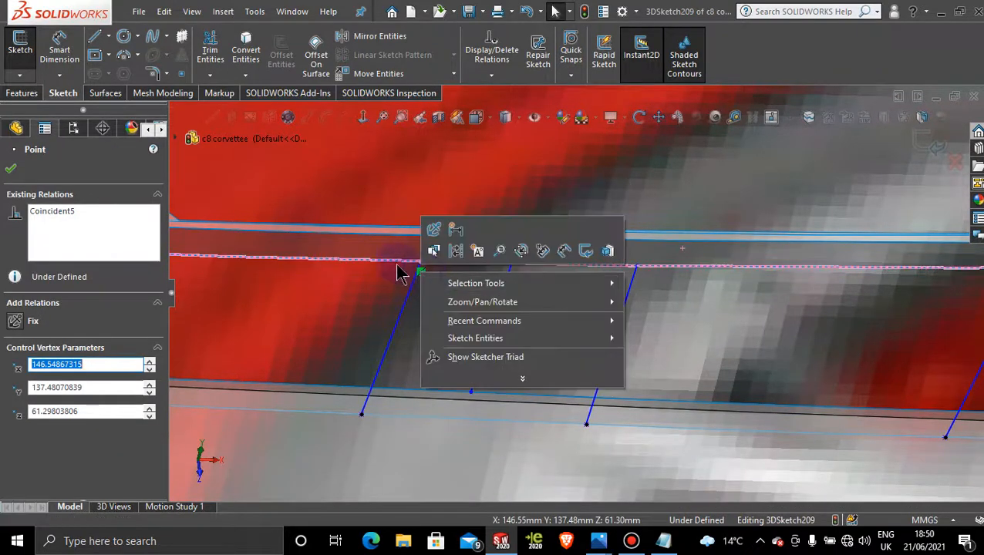
{"action": "right_click", "coordinate": [111, 231]}
{"action": "left_click", "coordinate": [141, 233]}
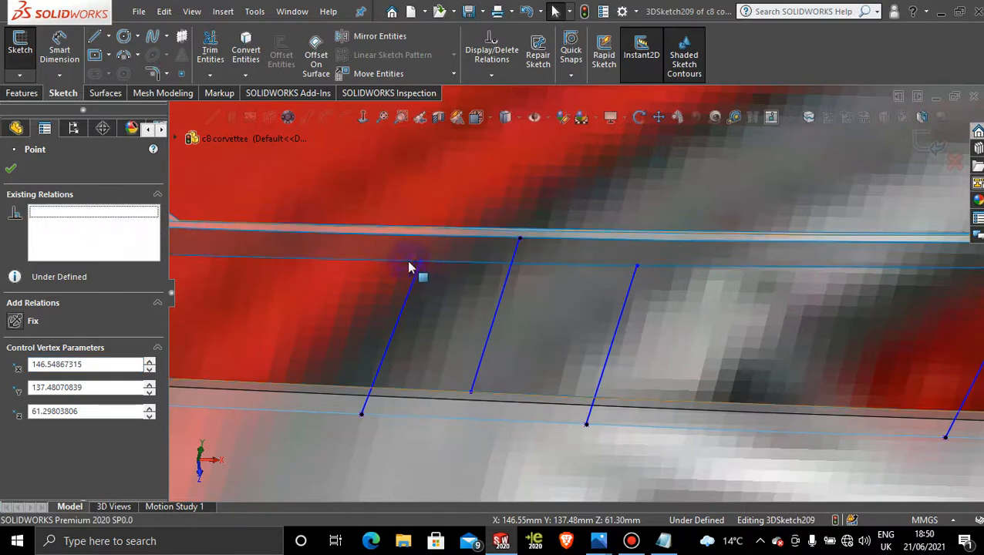
{"action": "left_click_drag", "start_coordinate": [423, 267], "coordinate": [413, 331]}
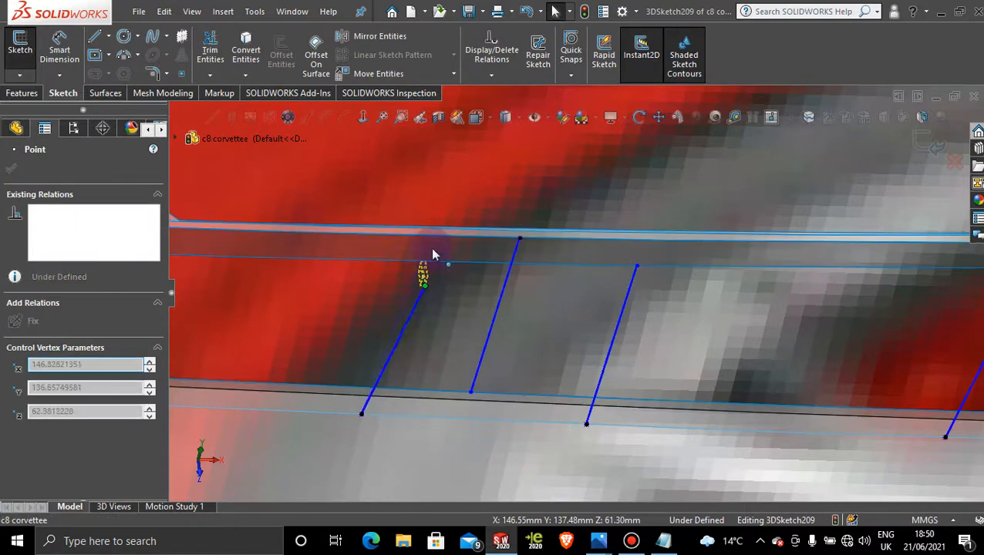
{"action": "left_click", "coordinate": [417, 264]}
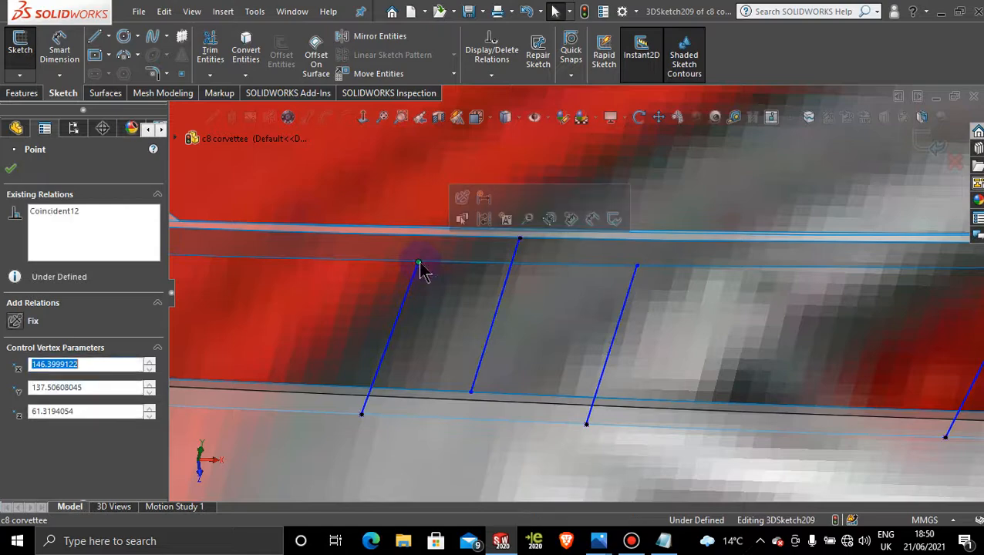
{"action": "left_click", "coordinate": [436, 285]}
Switch the model to Display State-2 for work on the vent dividers
{"action": "middle_click_drag", "start_coordinate": [434, 282], "coordinate": [433, 320]}
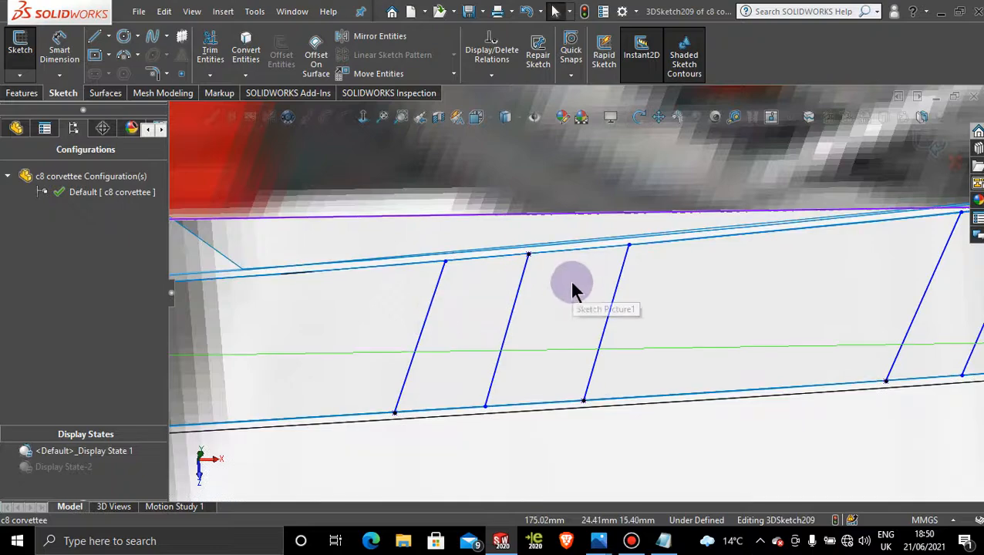
{"action": "scroll", "coordinate": [521, 325], "scroll_direction": "up", "scroll_amount": 6}
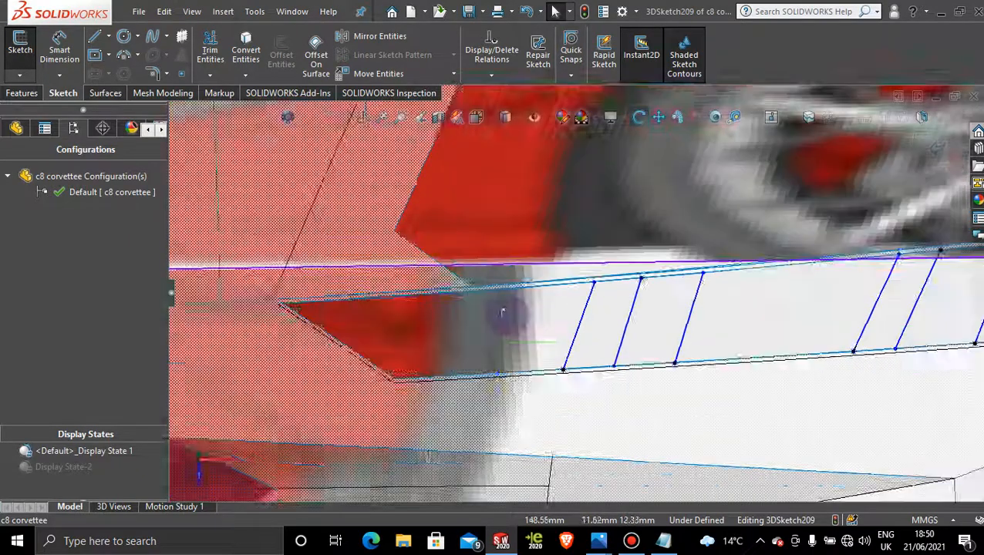
{"action": "scroll", "coordinate": [863, 391], "scroll_direction": "up", "scroll_amount": 4}
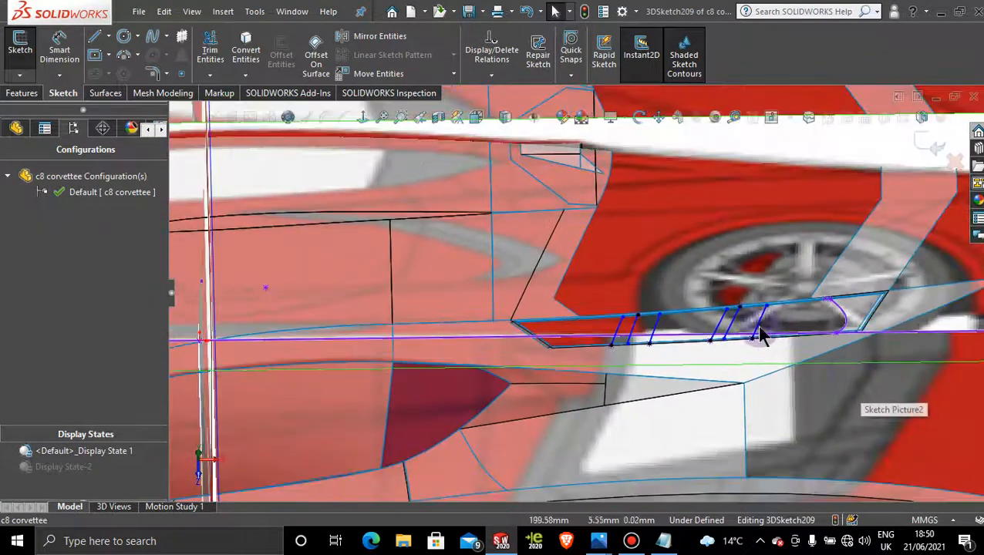
{"action": "scroll", "coordinate": [732, 312], "scroll_direction": "down", "scroll_amount": 5}
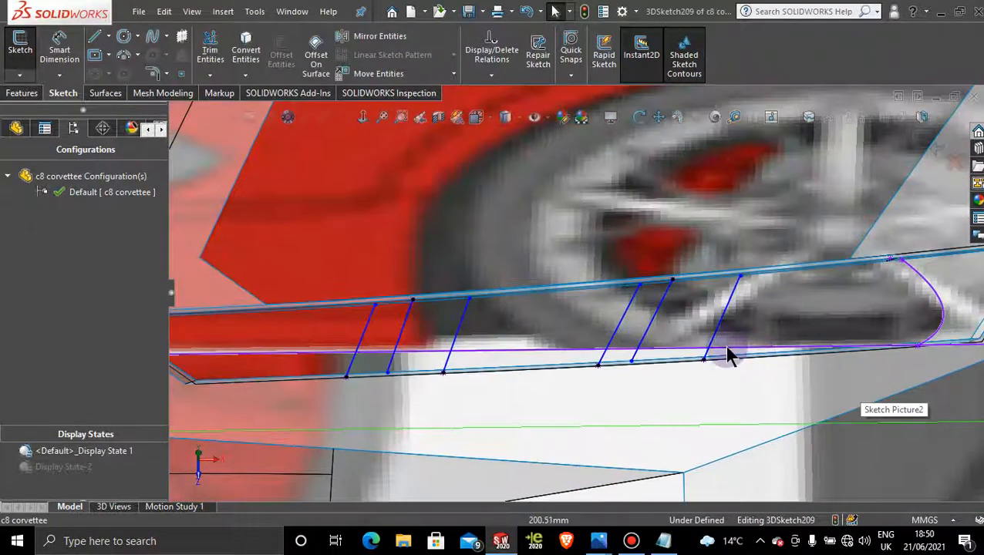
{"action": "middle_click_drag", "start_coordinate": [575, 346], "coordinate": [557, 383]}
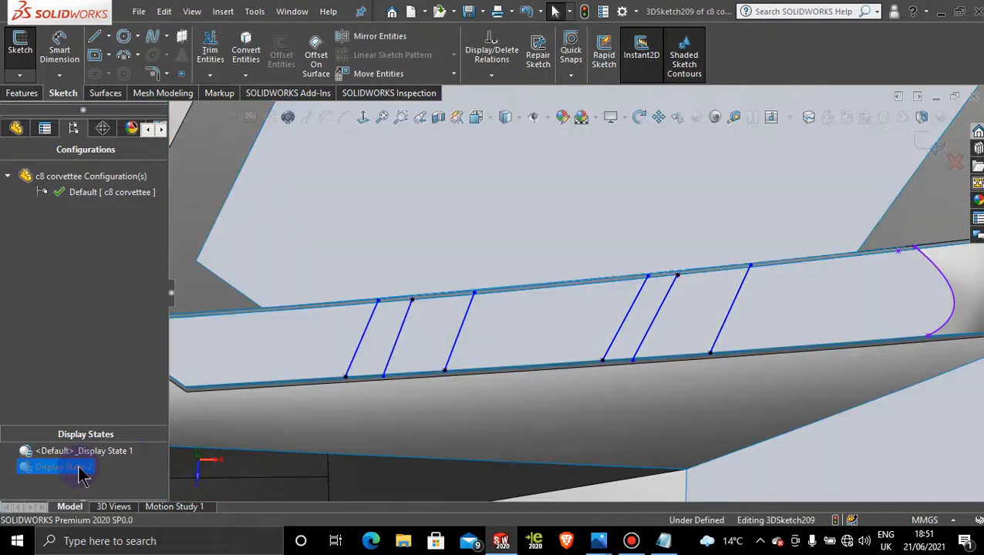
{"action": "left_click", "coordinate": [676, 337]}
{"action": "scroll", "coordinate": [675, 340], "scroll_direction": "down", "scroll_amount": 3}
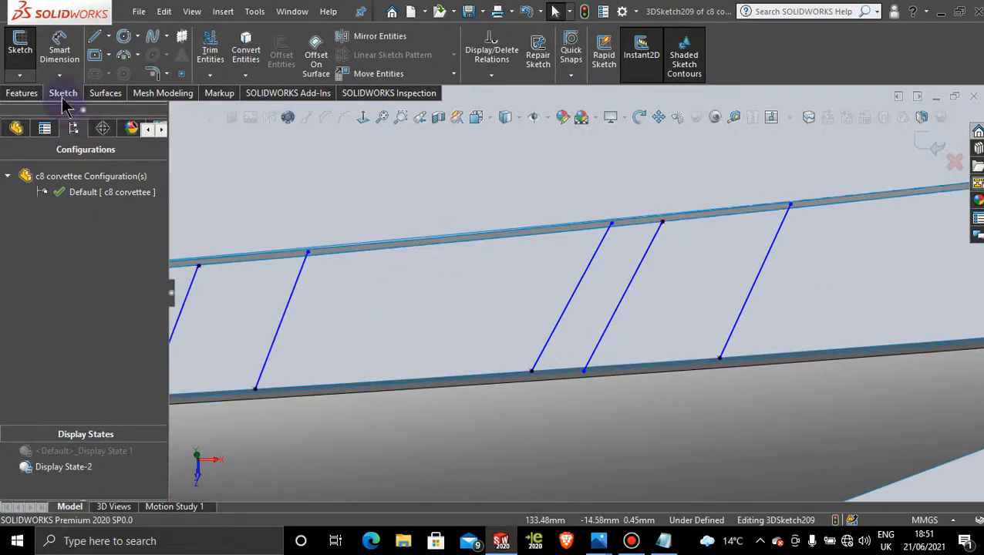
Create a Boundary Surface between the middle and rearmost lines of the rear divider group
{"action": "left_click", "coordinate": [108, 96]}
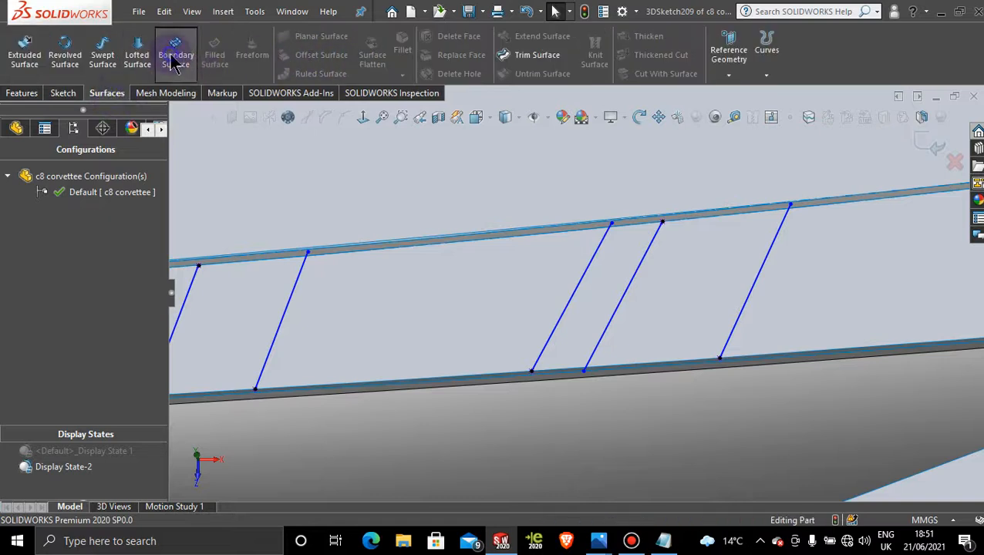
{"action": "left_click", "coordinate": [633, 281]}
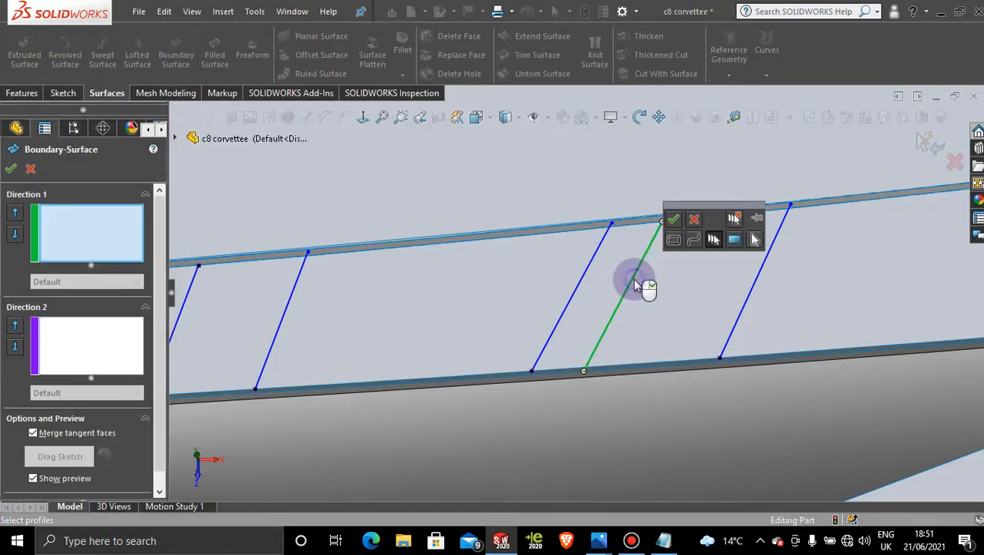
{"action": "left_click", "coordinate": [674, 220]}
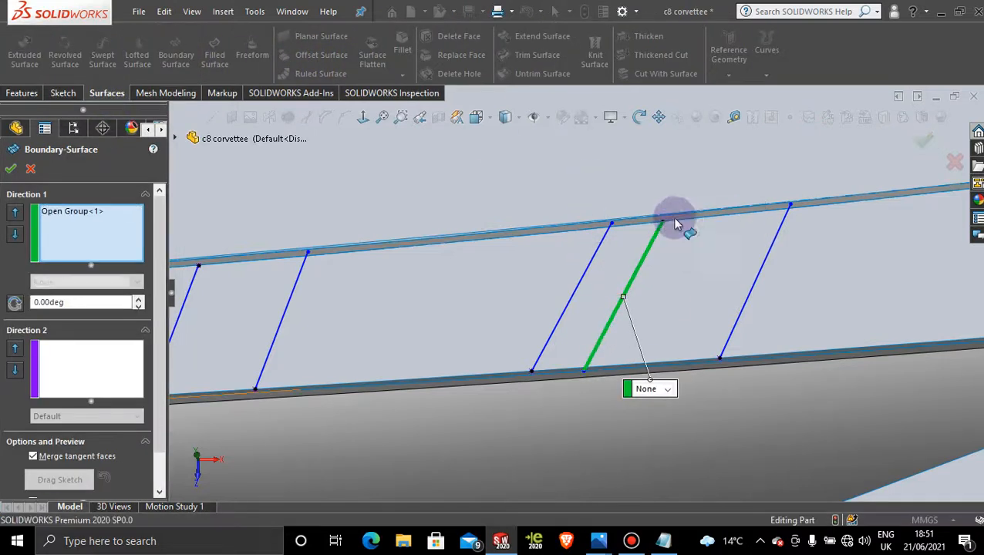
{"action": "left_click", "coordinate": [758, 279]}
{"action": "left_click", "coordinate": [725, 217]}
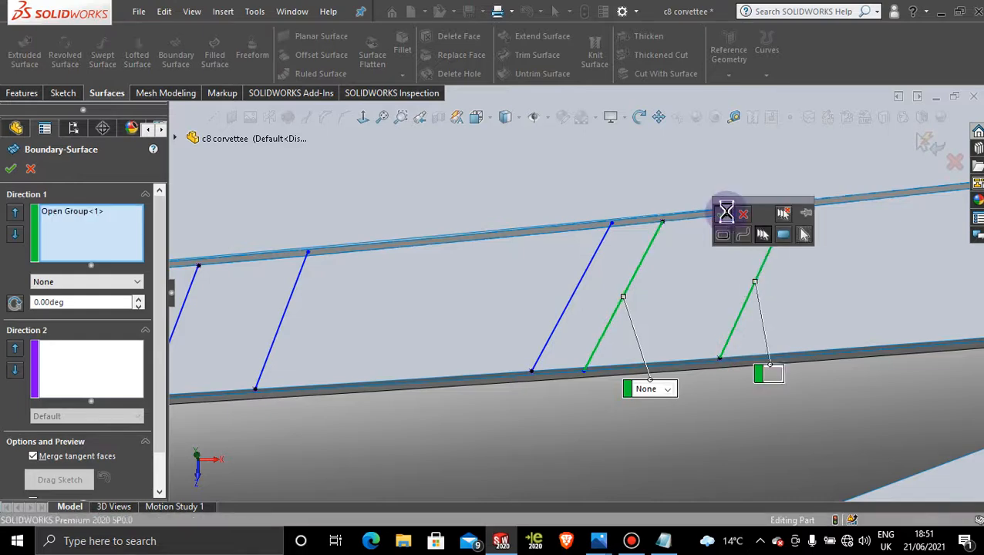
{"action": "left_click", "coordinate": [10, 171]}
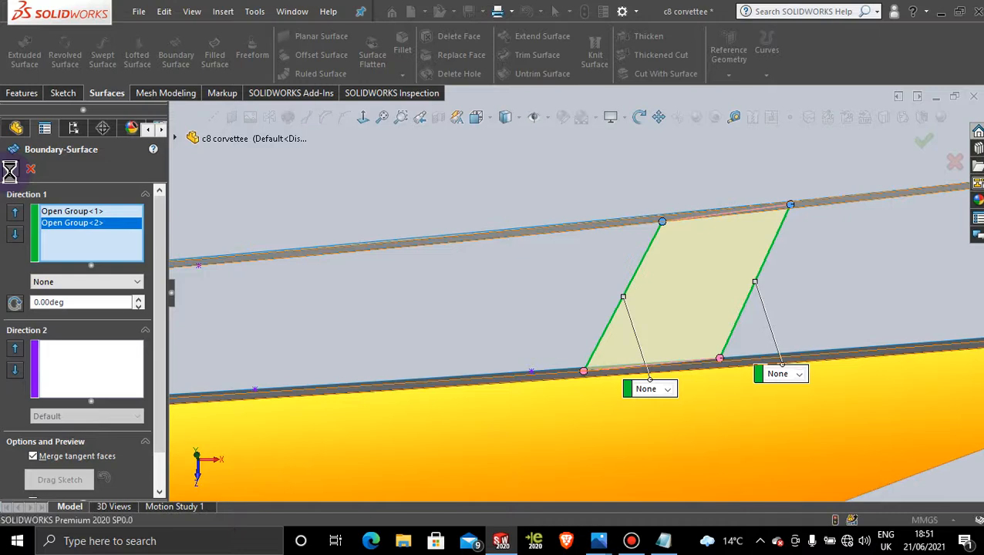
{"action": "left_click", "coordinate": [553, 166]}
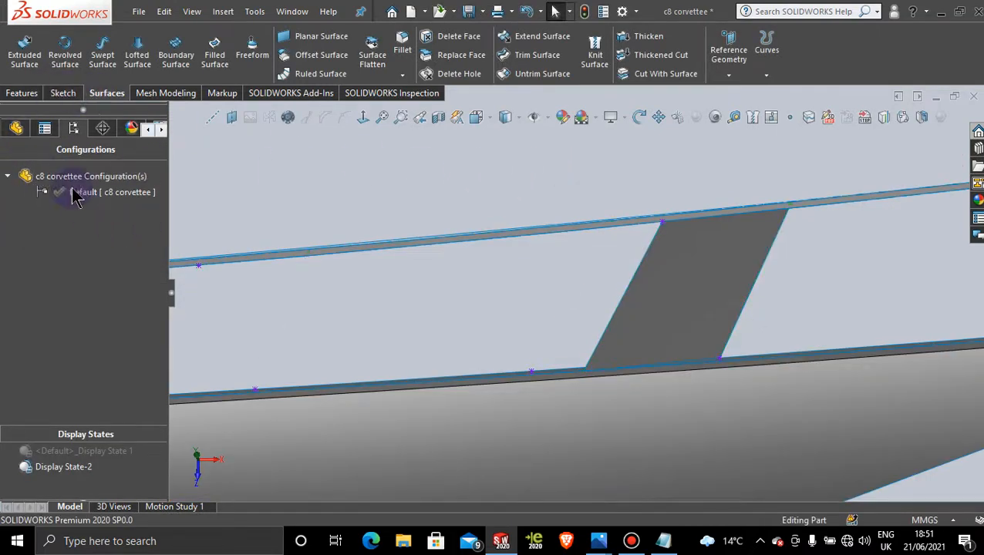
Make 3DSketch209, used by the new boundary surface, a reference sketch so its divider lines can be reused
{"action": "left_click", "coordinate": [15, 127]}
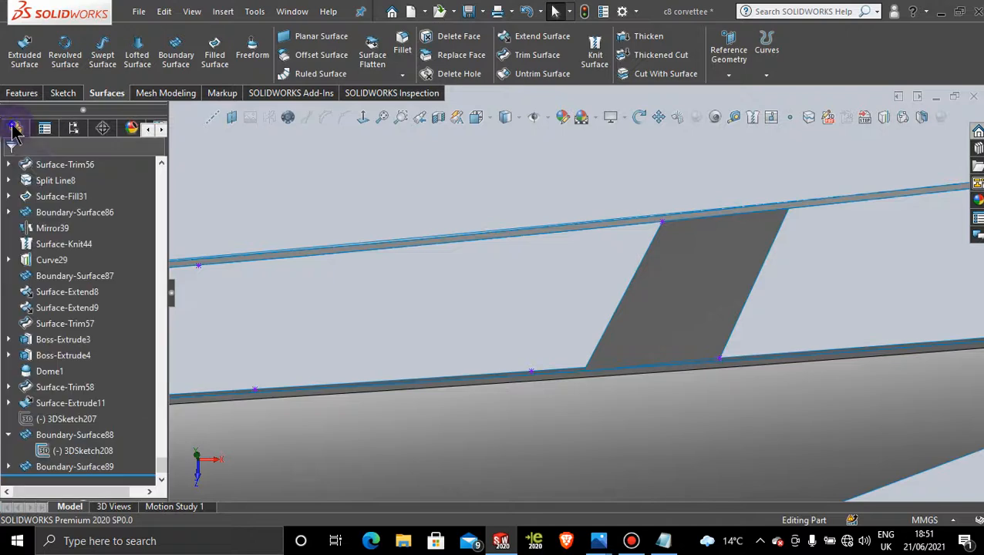
{"action": "left_click", "coordinate": [8, 466]}
{"action": "right_click", "coordinate": [60, 467]}
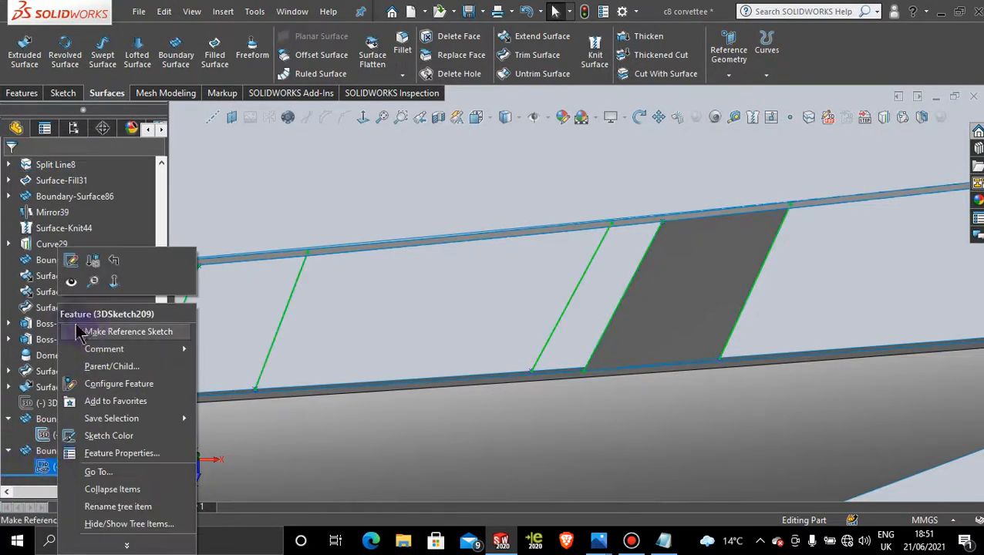
{"action": "left_click", "coordinate": [101, 332]}
{"action": "left_click", "coordinate": [362, 199]}
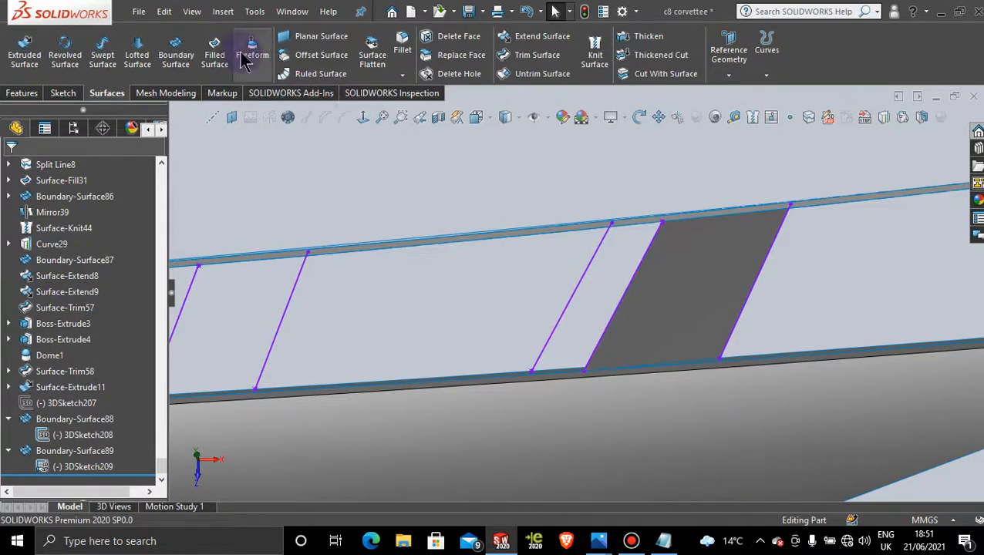
Create a Boundary Surface between the middle and front lines of the rear divider group
{"action": "left_click", "coordinate": [179, 45]}
{"action": "left_click", "coordinate": [629, 293]}
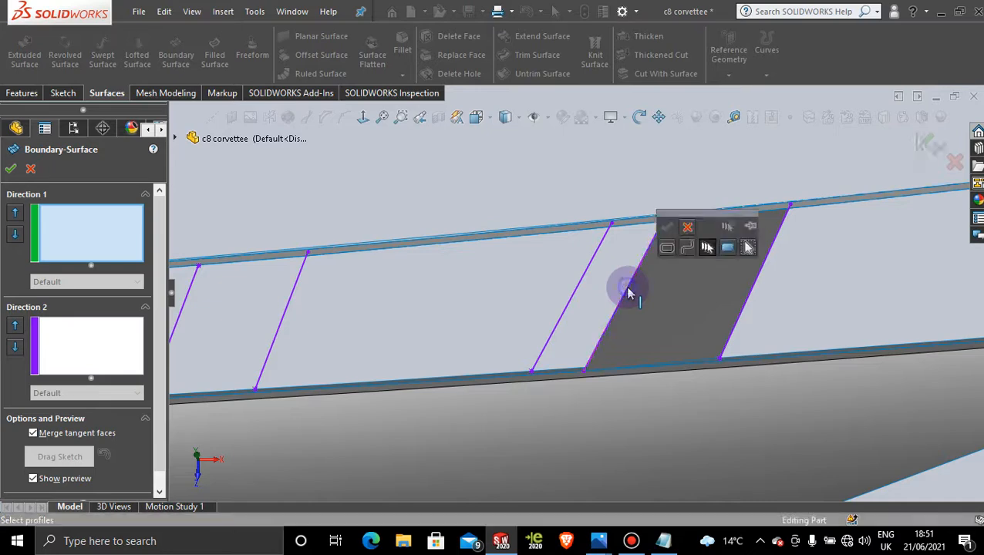
{"action": "left_click", "coordinate": [630, 297]}
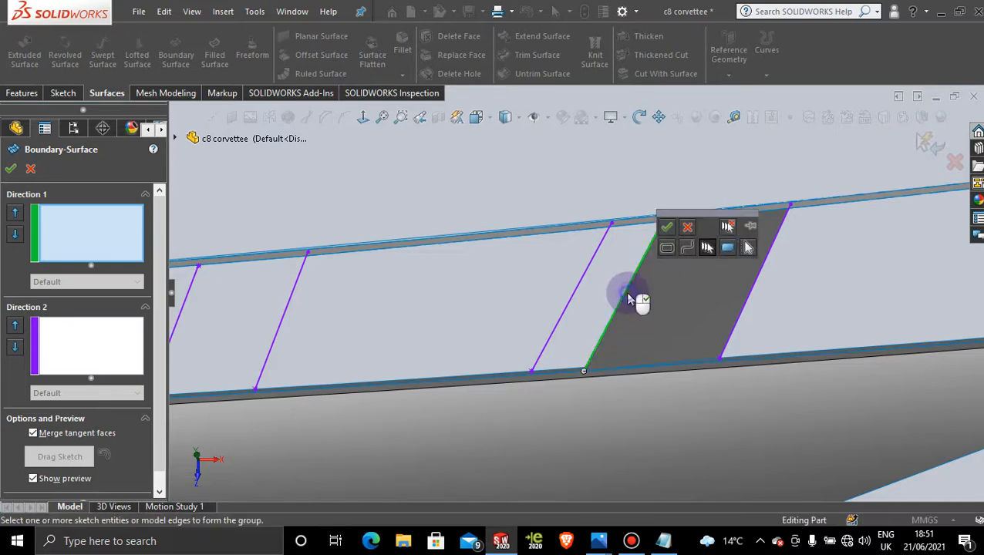
{"action": "left_click", "coordinate": [667, 230]}
{"action": "left_click", "coordinate": [589, 269]}
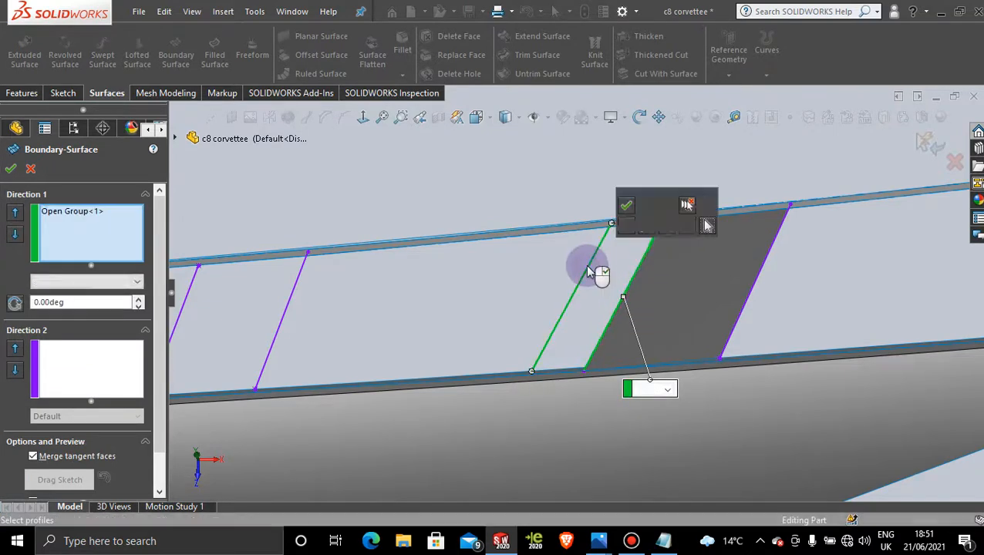
{"action": "left_click", "coordinate": [626, 205]}
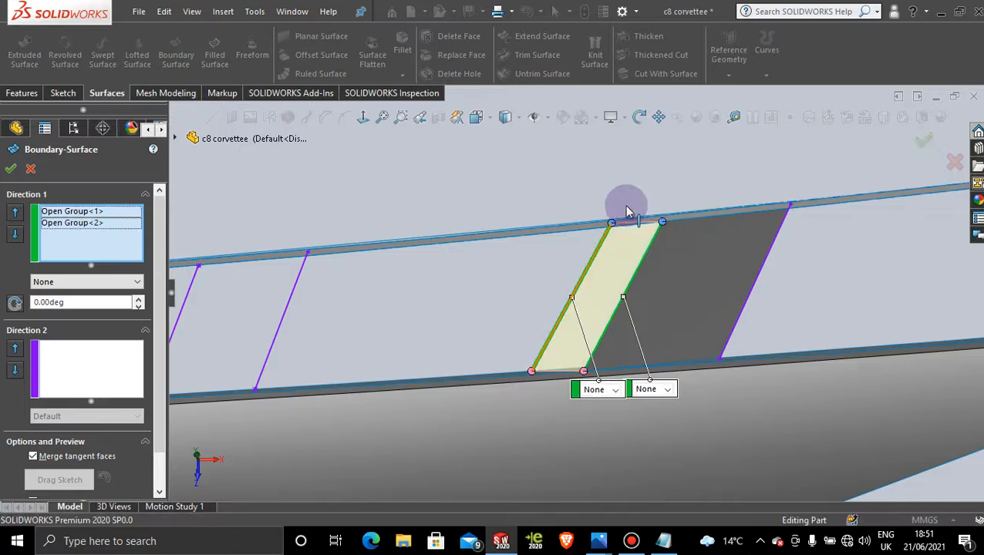
{"action": "left_click", "coordinate": [11, 169]}
Create a Boundary Surface between the front and middle lines of the front divider group
{"action": "middle_click_drag", "start_coordinate": [424, 165], "coordinate": [474, 301]}
{"action": "scroll", "coordinate": [472, 303], "scroll_direction": "down", "scroll_amount": 5}
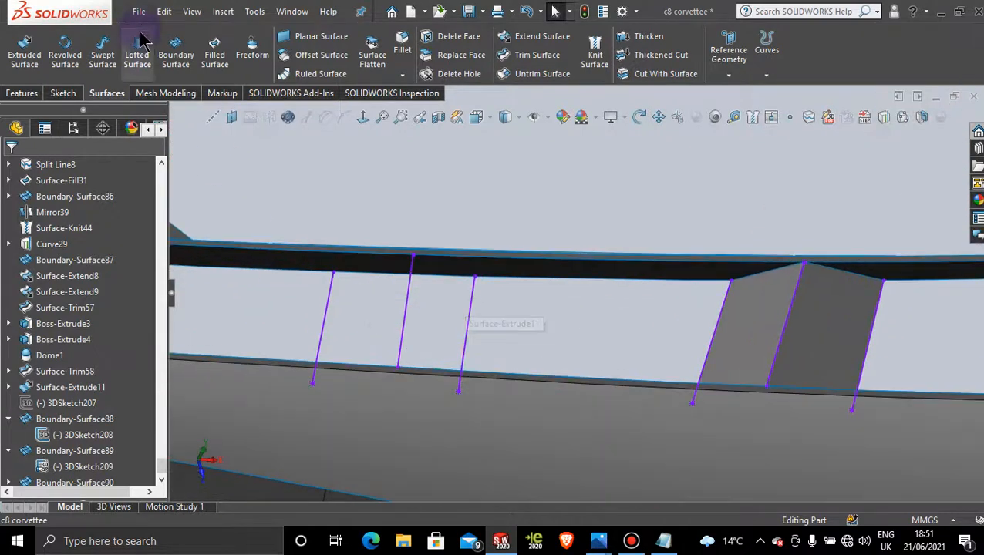
{"action": "left_click", "coordinate": [176, 55]}
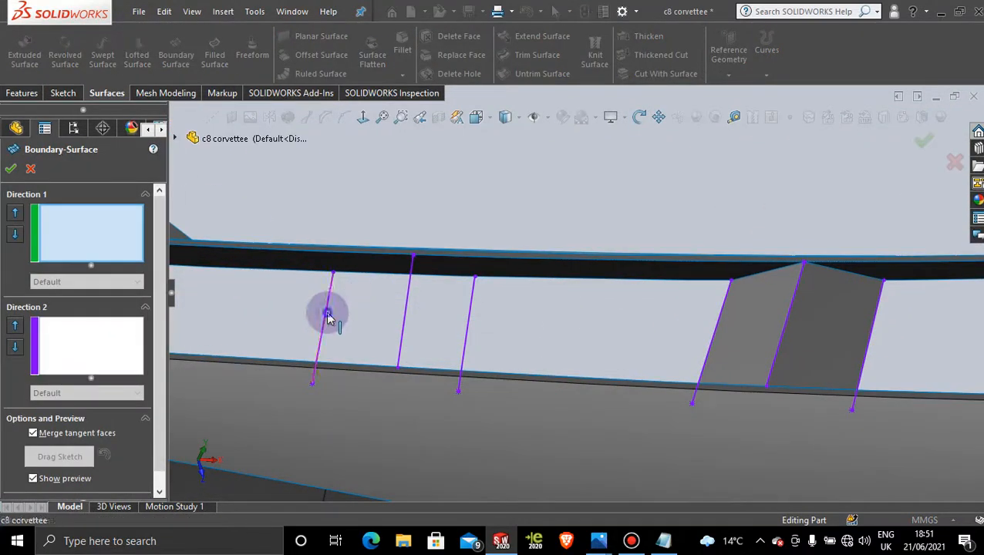
{"action": "left_click", "coordinate": [328, 317]}
{"action": "left_click", "coordinate": [218, 361]}
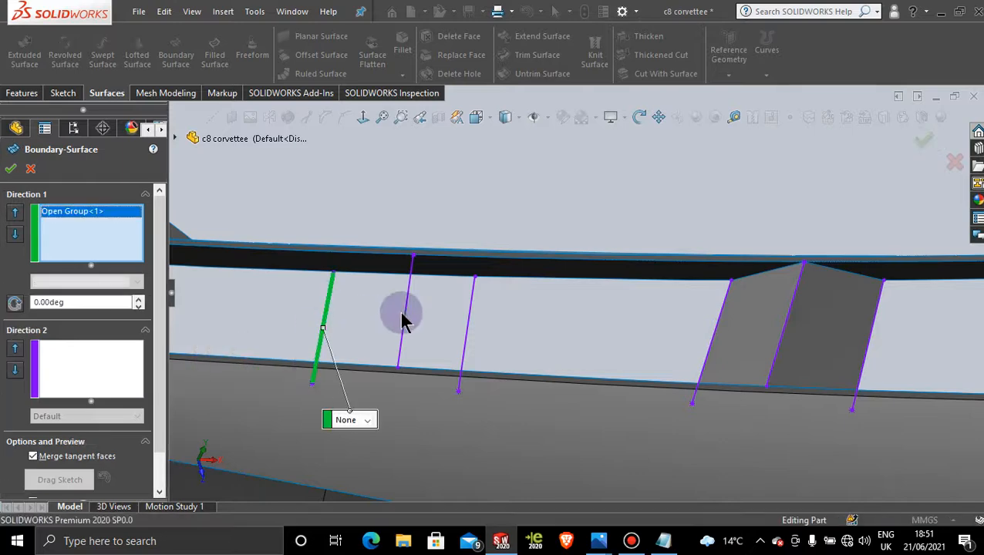
{"action": "left_click", "coordinate": [403, 318]}
{"action": "left_click", "coordinate": [284, 356]}
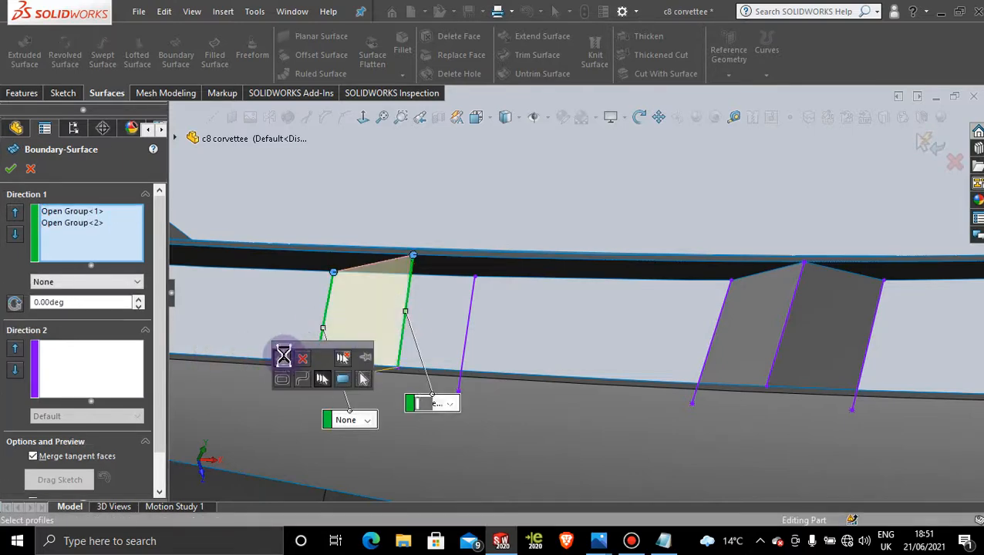
{"action": "left_click", "coordinate": [11, 169]}
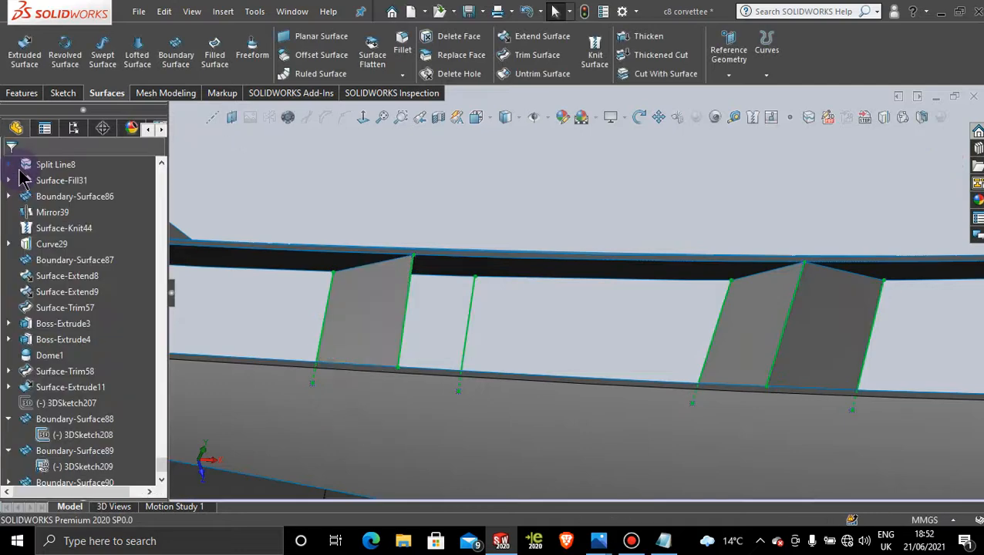
Create a Boundary Surface between the middle and rear lines of the front divider group
{"action": "left_click", "coordinate": [178, 68]}
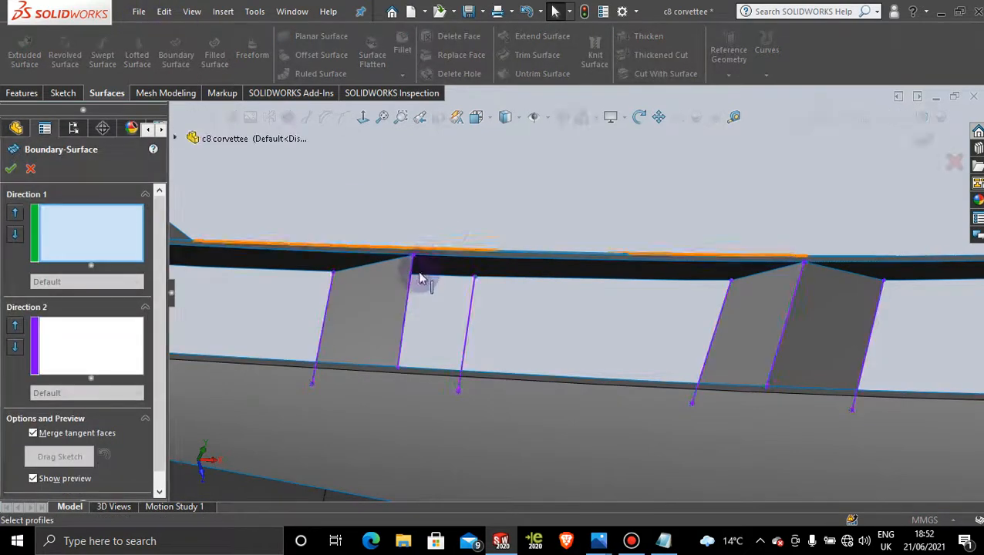
{"action": "left_click", "coordinate": [407, 310]}
{"action": "left_click", "coordinate": [285, 350]}
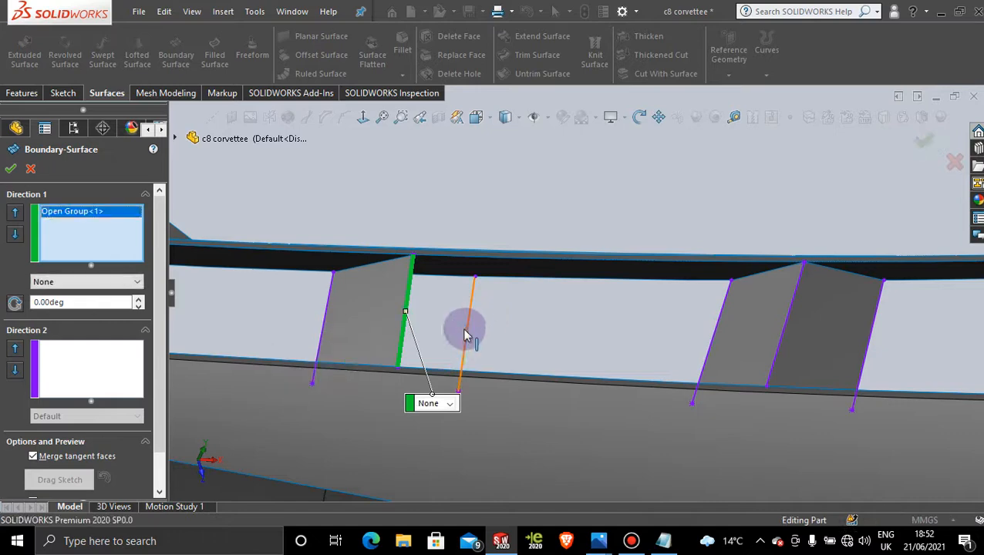
{"action": "left_click", "coordinate": [466, 332]}
{"action": "left_click", "coordinate": [501, 374]}
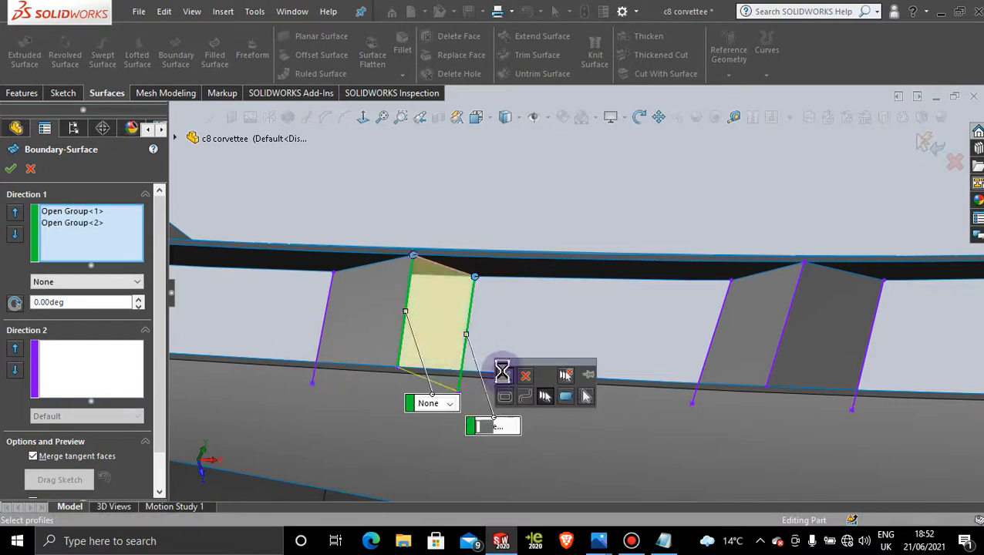
{"action": "left_click", "coordinate": [10, 168]}
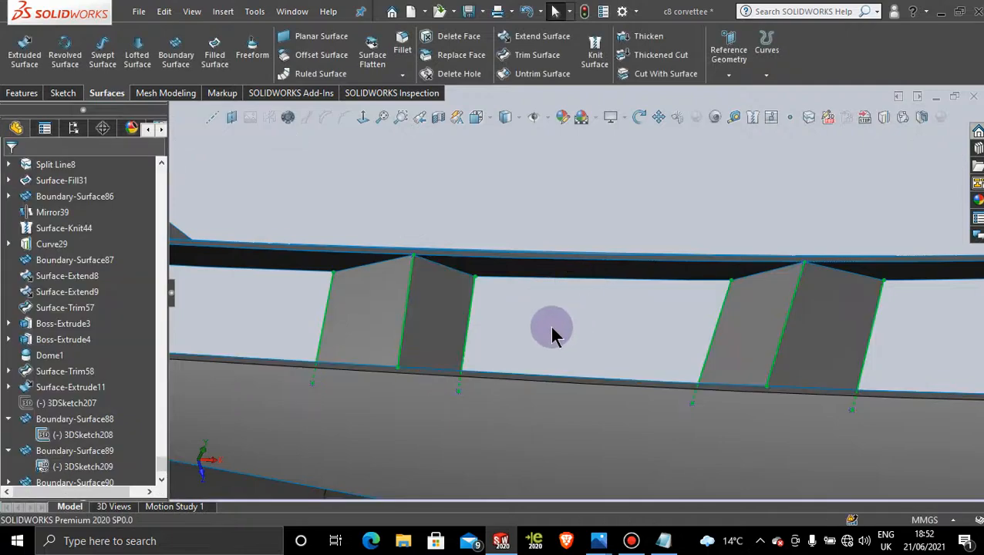
Examine the narrow side vent opening behind the cabin, including its ribs and both ends
{"action": "scroll", "coordinate": [551, 330], "scroll_direction": "up", "scroll_amount": 5}
{"action": "middle_click_drag", "start_coordinate": [551, 336], "coordinate": [455, 263]}
{"action": "scroll", "coordinate": [601, 308], "scroll_direction": "down", "scroll_amount": 3}
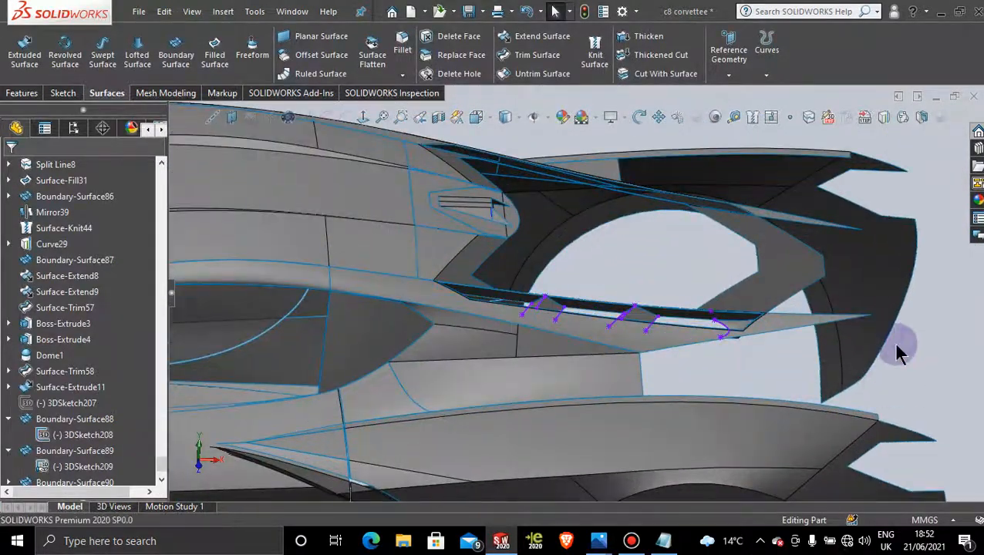
{"action": "scroll", "coordinate": [593, 345], "scroll_direction": "down", "scroll_amount": 3}
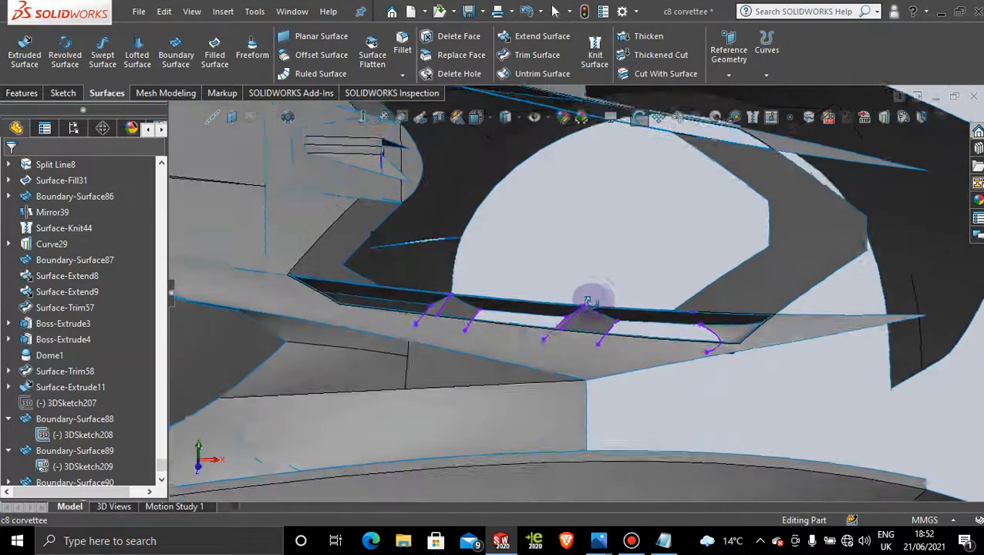
{"action": "middle_click_drag", "start_coordinate": [588, 301], "coordinate": [515, 371]}
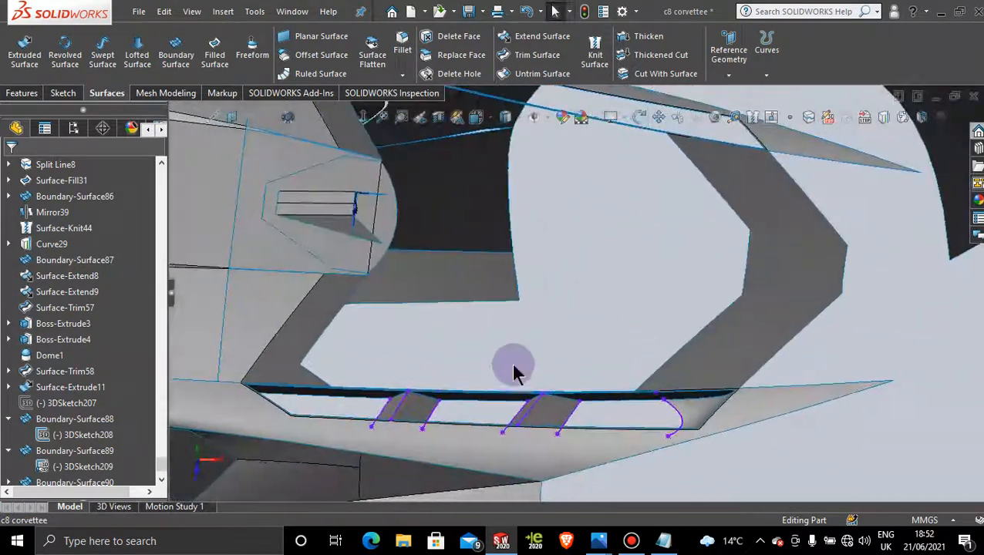
{"action": "scroll", "coordinate": [401, 378], "scroll_direction": "down", "scroll_amount": 2}
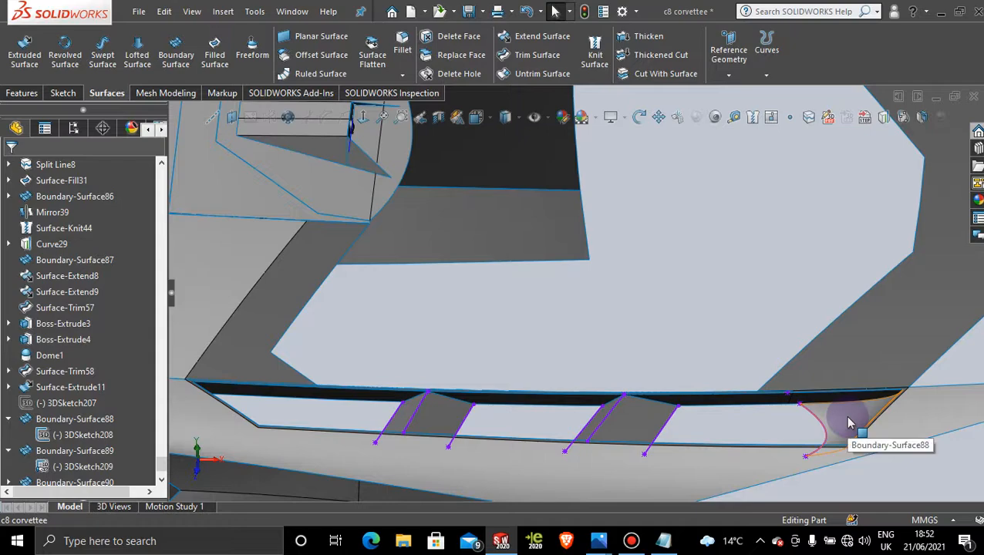
{"action": "middle_click_drag", "start_coordinate": [406, 368], "coordinate": [381, 451]}
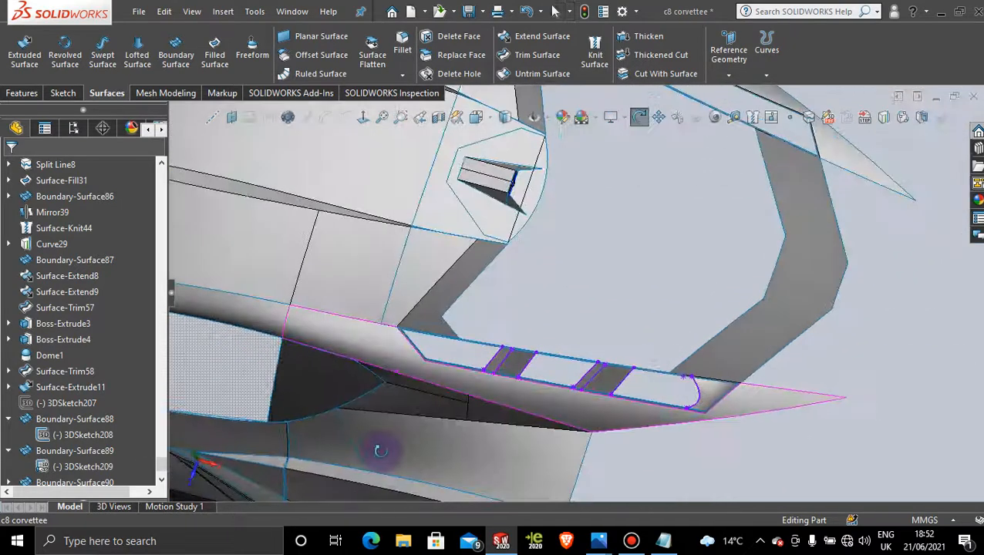
{"action": "scroll", "coordinate": [439, 380], "scroll_direction": "down", "scroll_amount": 2}
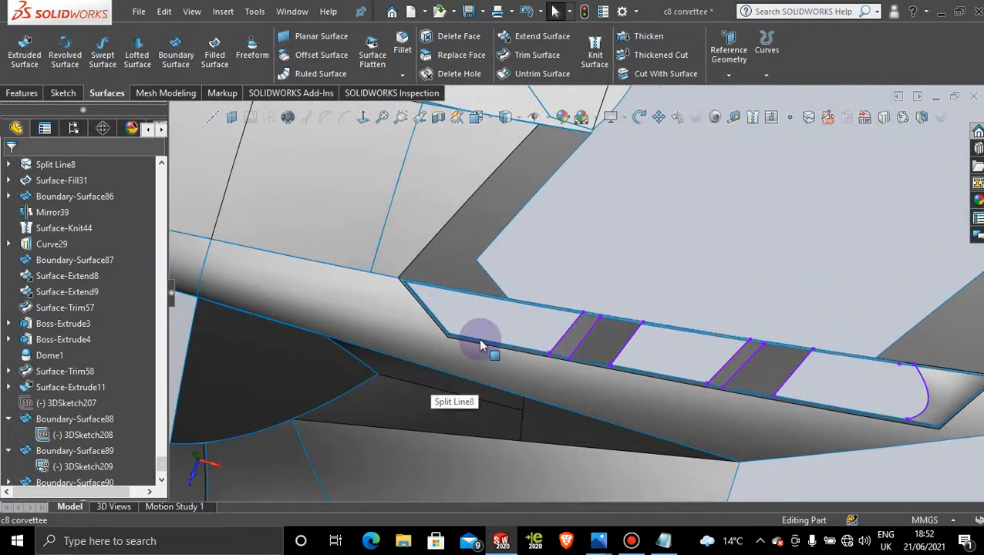
{"action": "middle_click_drag", "start_coordinate": [544, 343], "coordinate": [539, 288]}
{"action": "scroll", "coordinate": [459, 328], "scroll_direction": "down", "scroll_amount": 4}
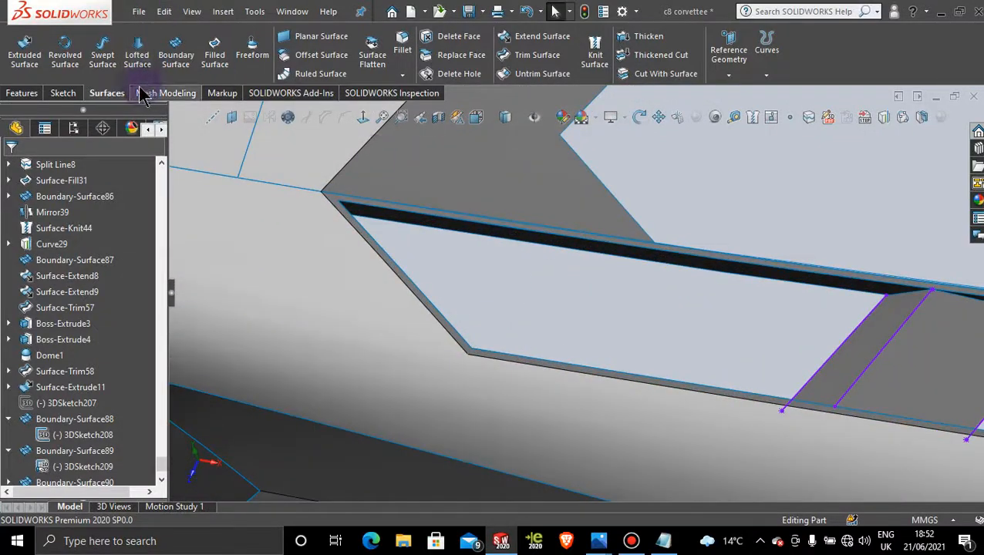
Start a 3D sketch and place one point on each long edge of the vent opening near its front end
{"action": "left_click", "coordinate": [63, 93]}
{"action": "left_click", "coordinate": [19, 75]}
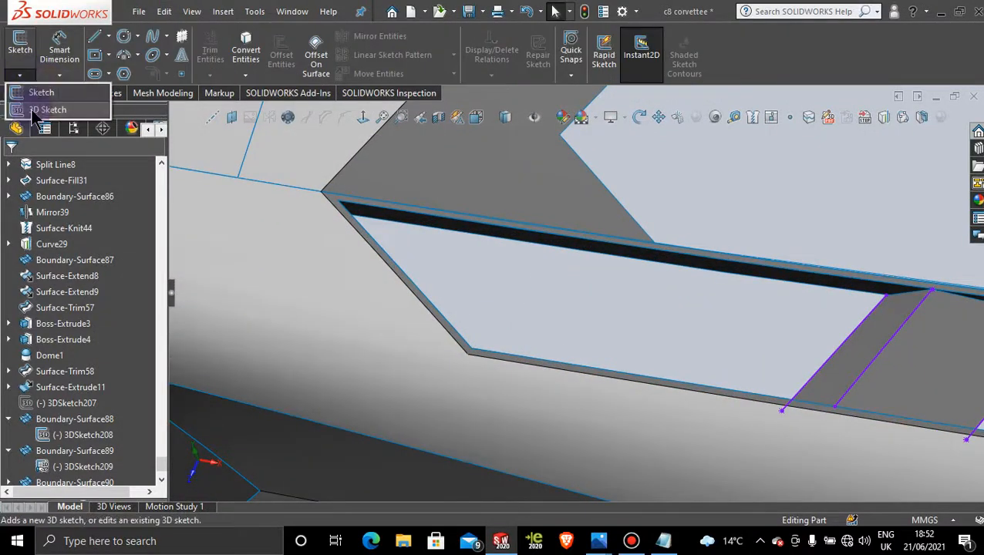
{"action": "left_click", "coordinate": [46, 109]}
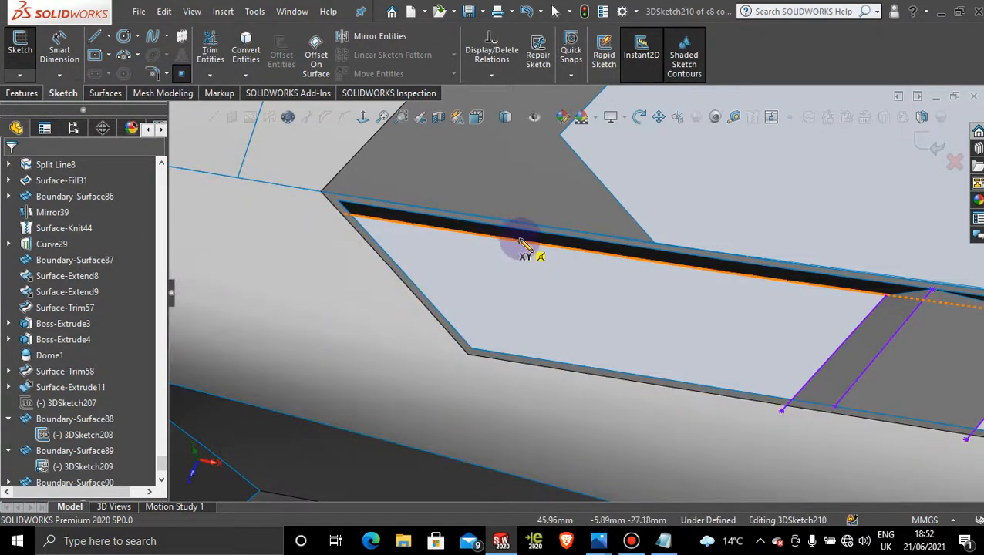
{"action": "left_click", "coordinate": [509, 244]}
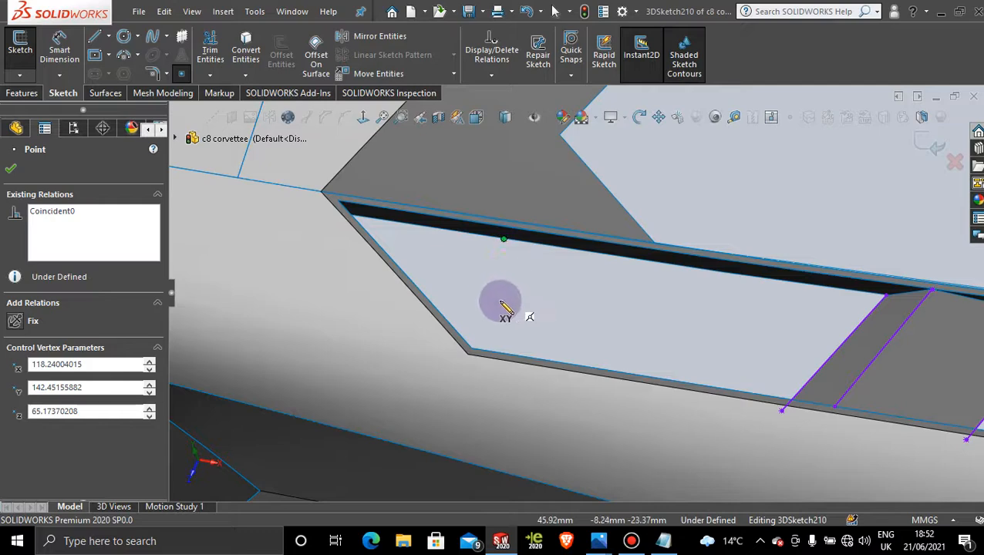
{"action": "middle_click_drag", "start_coordinate": [506, 296], "coordinate": [509, 383]}
{"action": "left_click", "coordinate": [507, 385]}
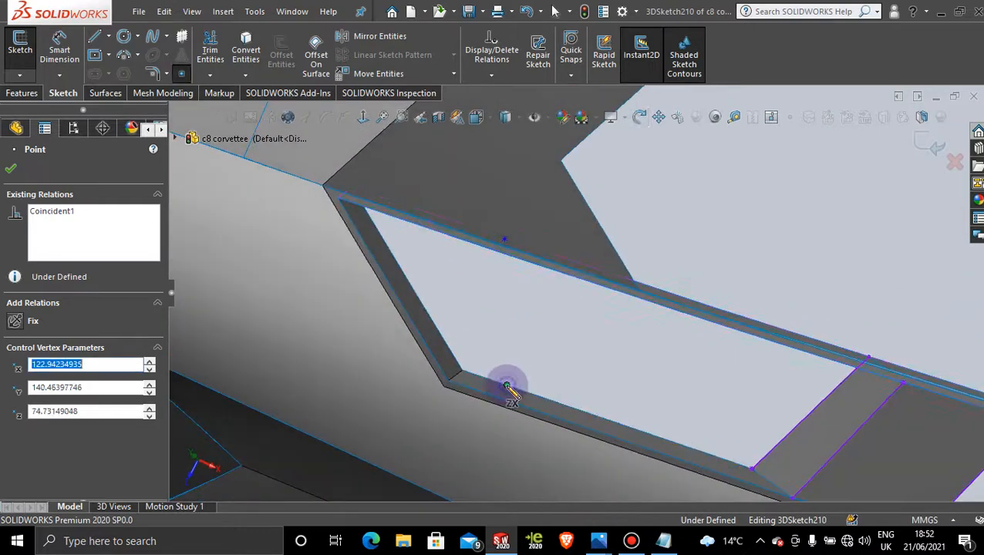
{"action": "key", "text": "Escape"}
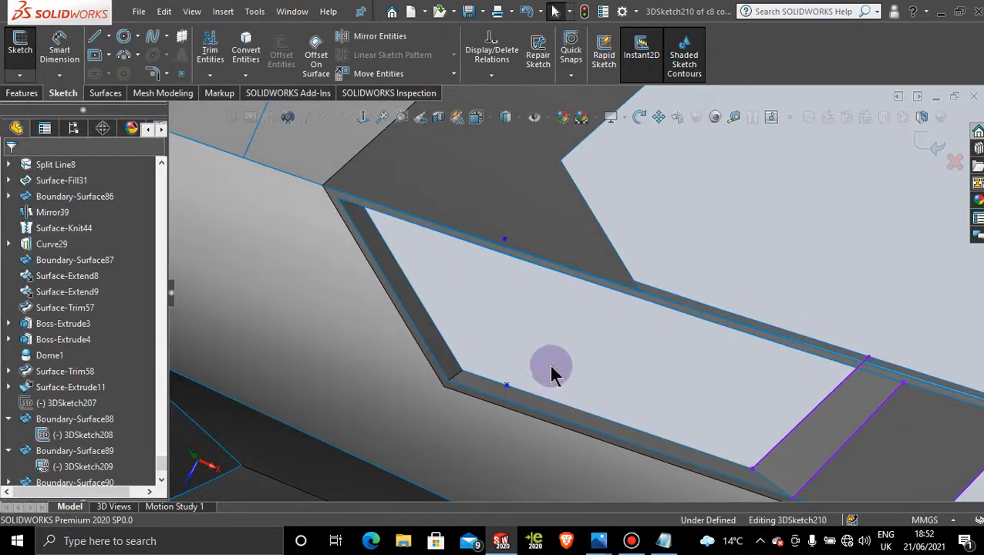
Draw a two-point spline across the vent opening between the two sketch points
{"action": "mouse_move", "coordinate": [550, 369]}
{"action": "middle_mouse_down"}
{"action": "mouse_move", "coordinate": [565, 341]}
{"action": "mouse_move", "coordinate": [529, 319]}
{"action": "mouse_move", "coordinate": [533, 300]}
{"action": "middle_mouse_up"}
{"action": "left_click", "coordinate": [507, 386]}
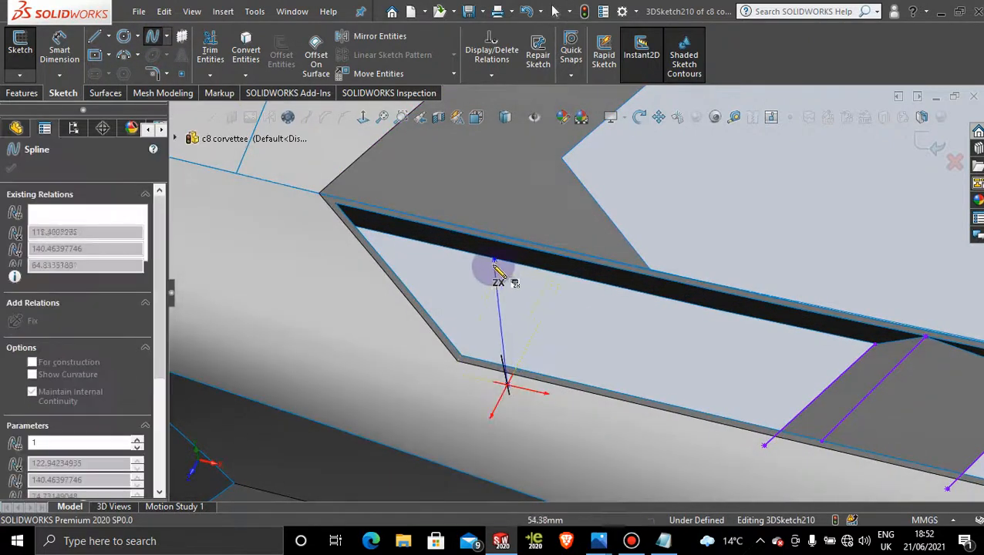
{"action": "left_click", "coordinate": [494, 260]}
{"action": "key", "text": "Escape"}
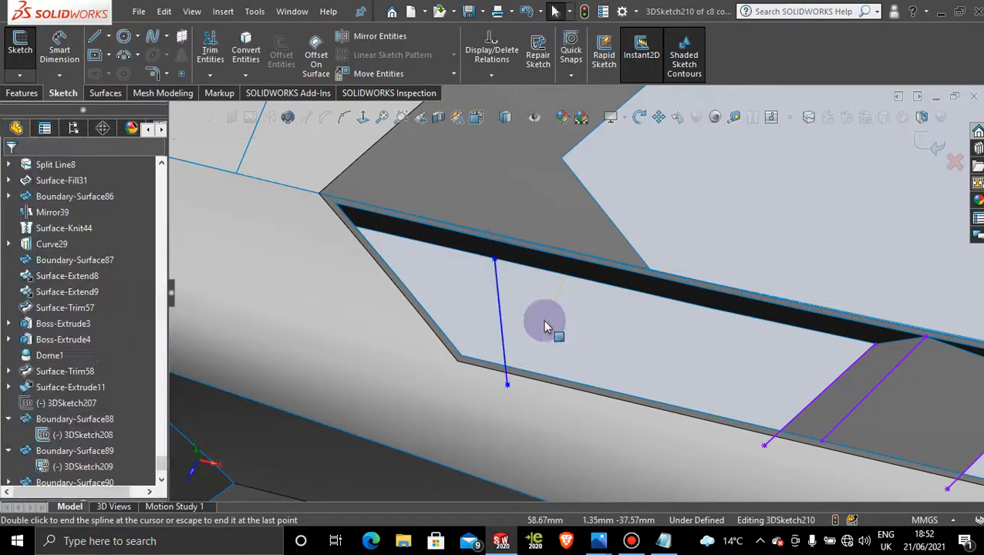
In the Top view, bow the spline toward the vent's front corner and finish the 3D sketch
{"action": "scroll", "coordinate": [545, 324], "scroll_direction": "up", "scroll_amount": 1}
{"action": "middle_click_drag", "start_coordinate": [545, 327], "coordinate": [542, 351]}
{"action": "key", "text": "space"}
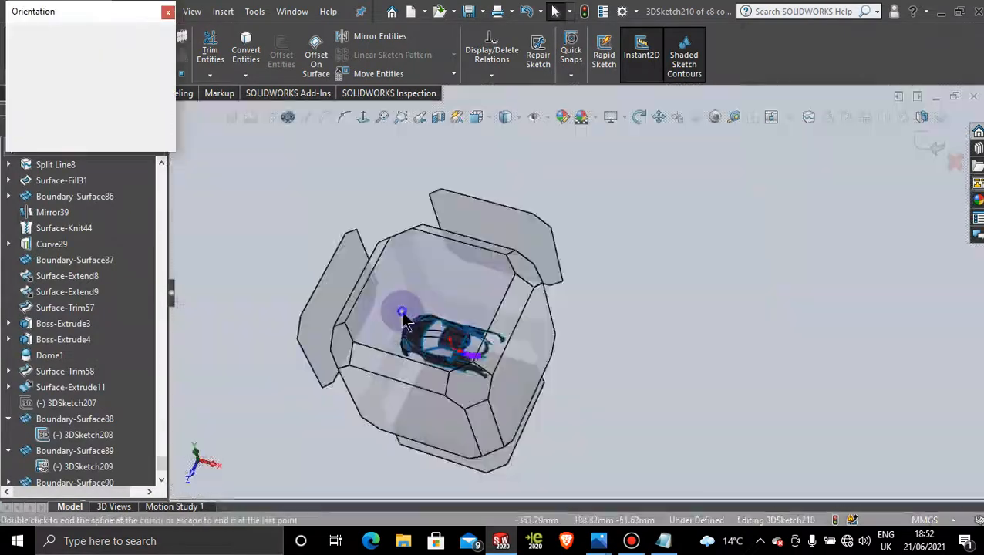
{"action": "left_click", "coordinate": [407, 309]}
{"action": "scroll", "coordinate": [673, 330], "scroll_direction": "down", "scroll_amount": 3}
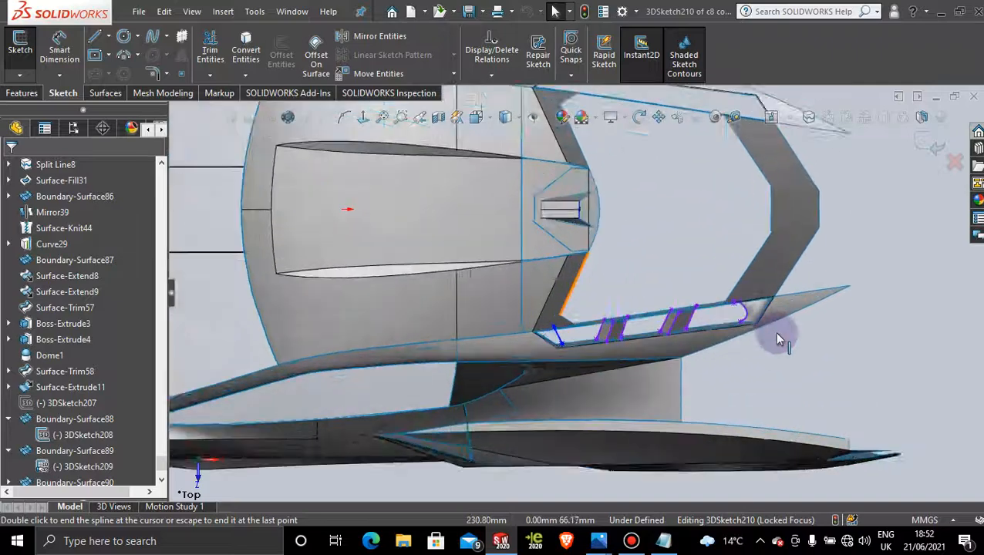
{"action": "scroll", "coordinate": [780, 334], "scroll_direction": "down", "scroll_amount": 1}
{"action": "scroll", "coordinate": [588, 333], "scroll_direction": "down", "scroll_amount": 1}
{"action": "scroll", "coordinate": [472, 334], "scroll_direction": "down", "scroll_amount": 1}
{"action": "scroll", "coordinate": [426, 333], "scroll_direction": "down", "scroll_amount": 1}
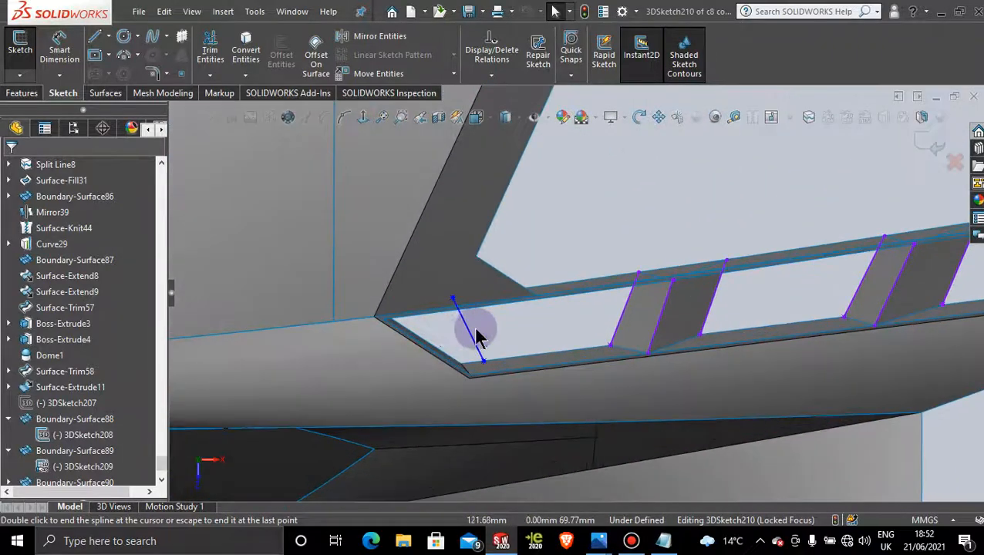
{"action": "left_click", "coordinate": [472, 334]}
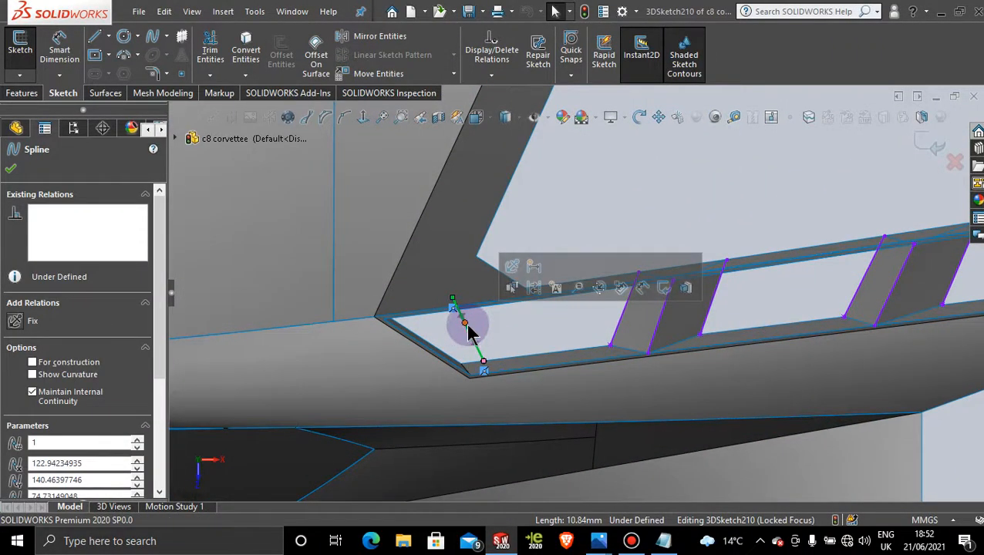
{"action": "left_click_drag", "start_coordinate": [466, 324], "coordinate": [437, 328]}
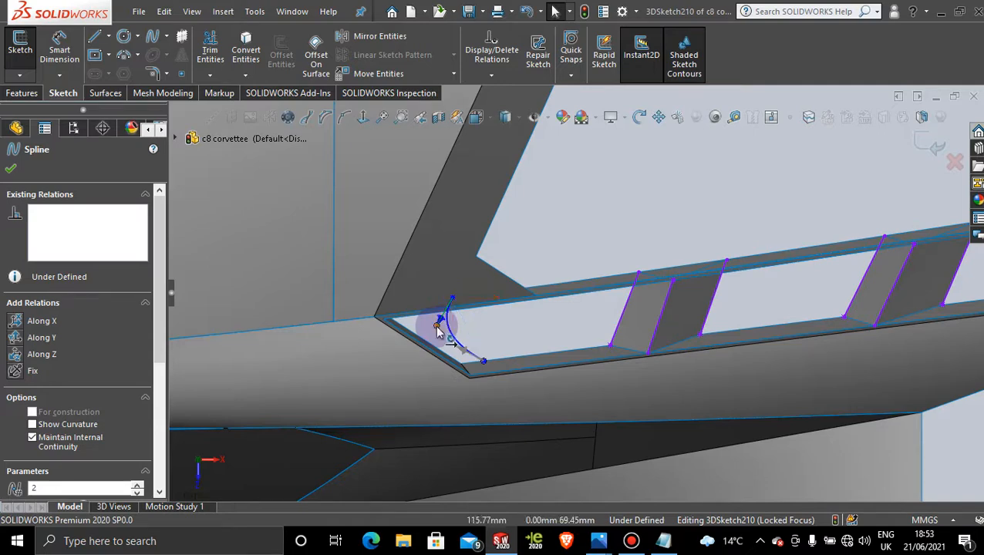
{"action": "left_click", "coordinate": [501, 335]}
{"action": "mouse_move", "coordinate": [496, 353]}
{"action": "middle_mouse_down"}
{"action": "mouse_move", "coordinate": [464, 281]}
{"action": "mouse_move", "coordinate": [474, 324]}
{"action": "mouse_move", "coordinate": [453, 311]}
{"action": "middle_mouse_up"}
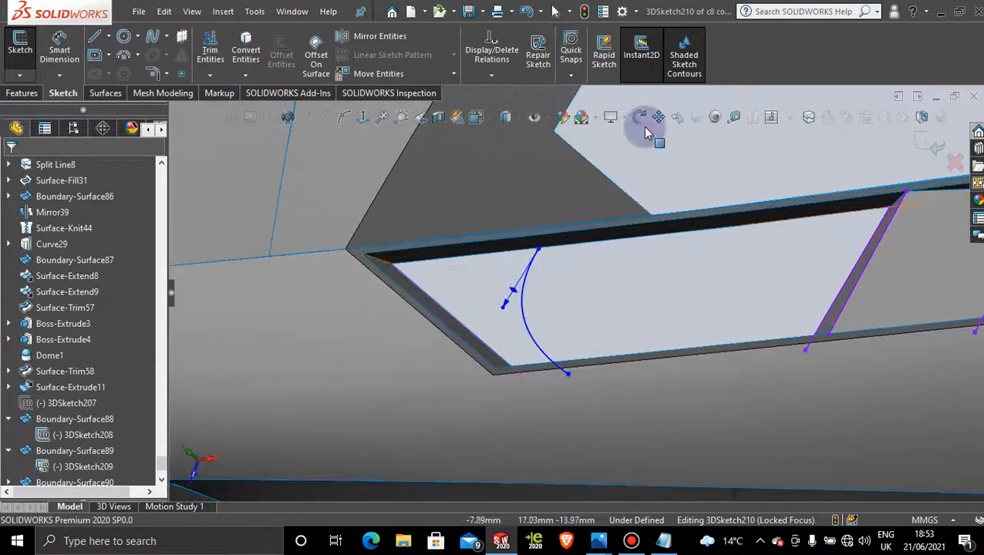
{"action": "left_click", "coordinate": [918, 143]}
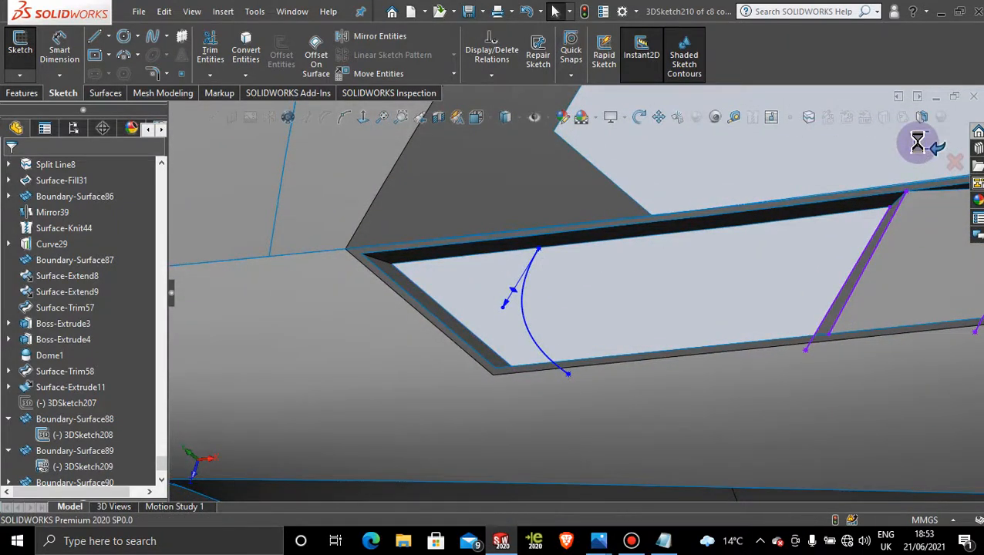
Create a boundary surface from the vent's slanted front edge to the curved 3D sketch, with Tangency To Face at the edge
{"action": "left_click", "coordinate": [108, 94]}
{"action": "left_click", "coordinate": [175, 51]}
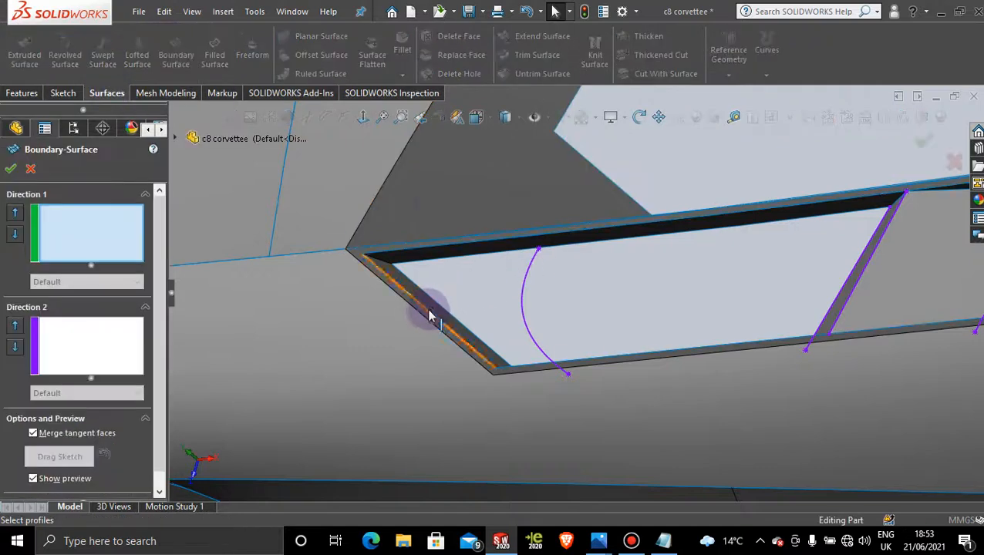
{"action": "left_click", "coordinate": [430, 313]}
{"action": "left_click", "coordinate": [525, 304]}
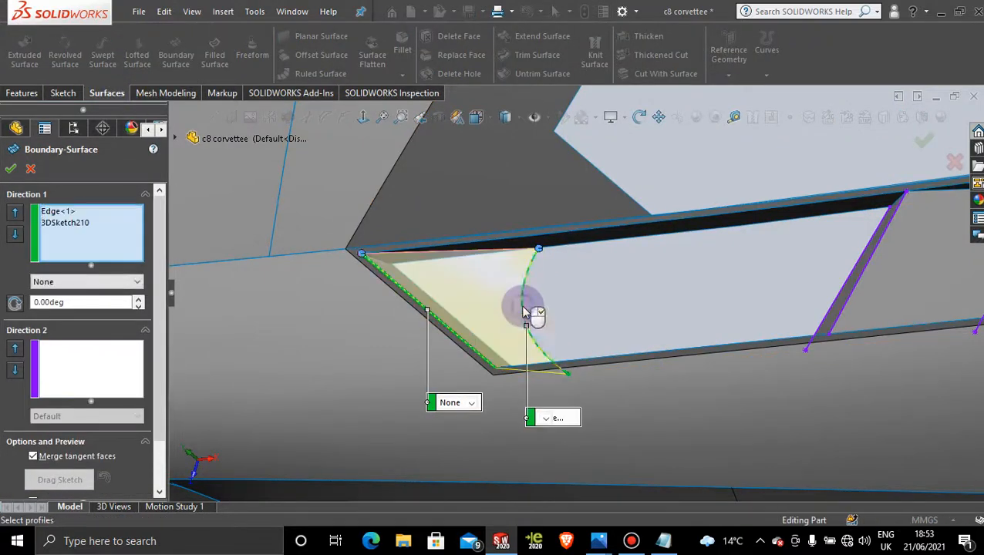
{"action": "left_click", "coordinate": [466, 403]}
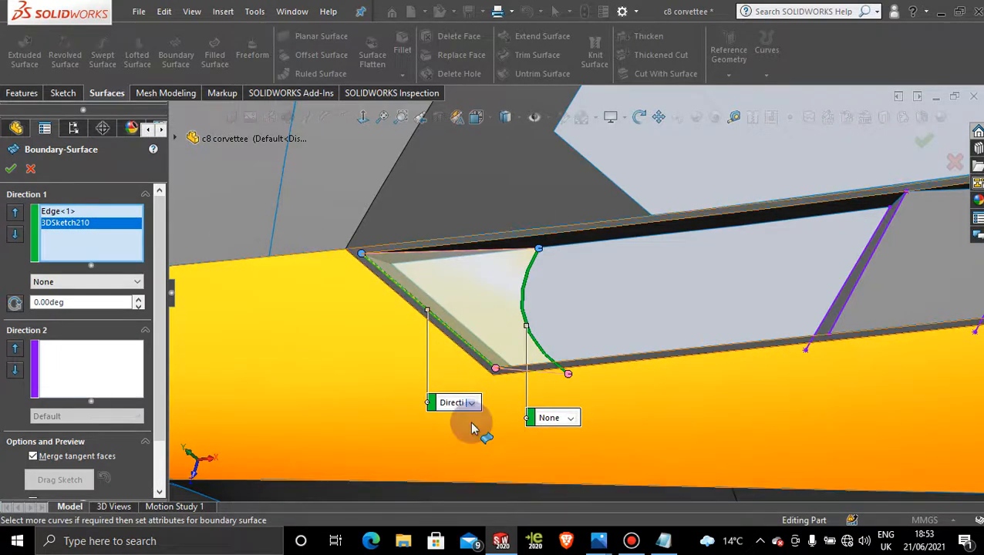
{"action": "left_click", "coordinate": [606, 203]}
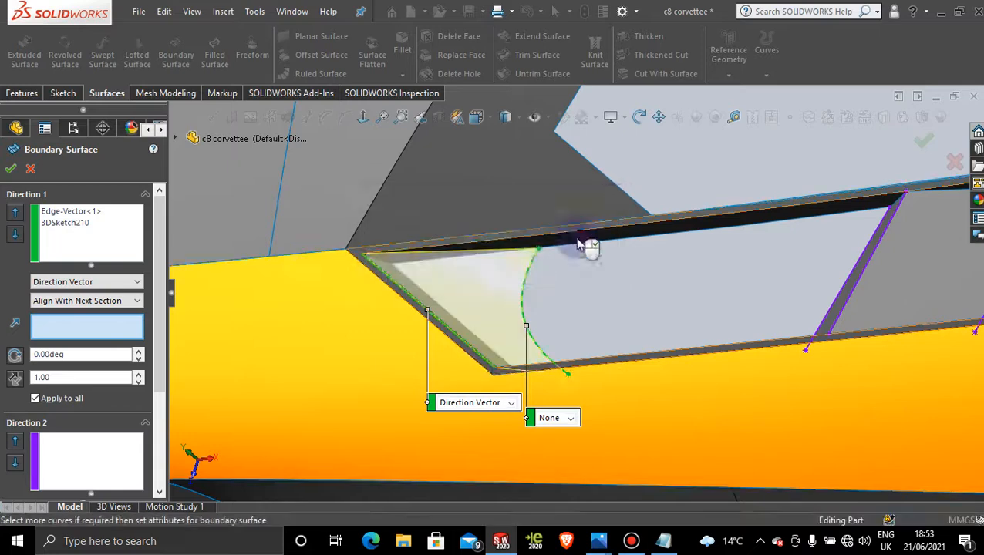
{"action": "left_click", "coordinate": [510, 403]}
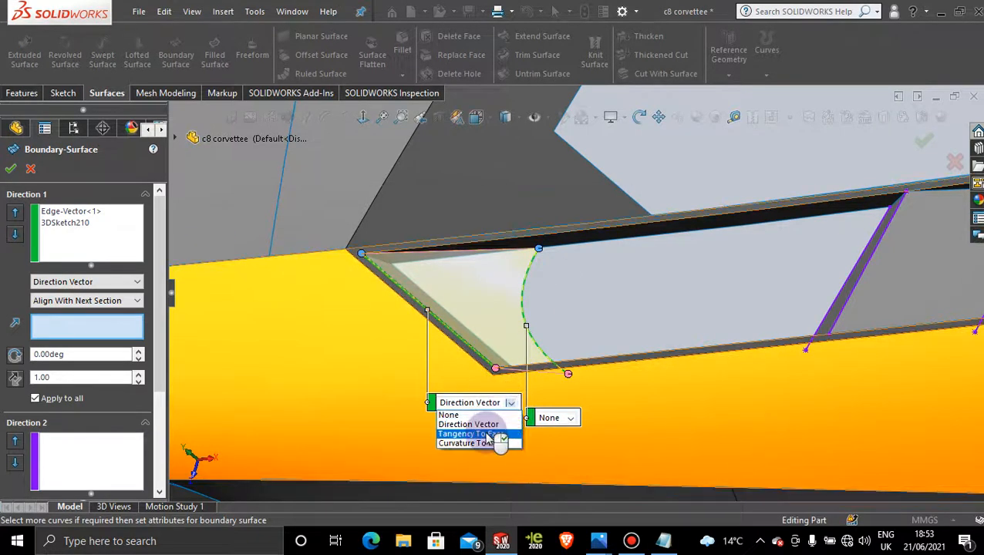
{"action": "left_click", "coordinate": [494, 435]}
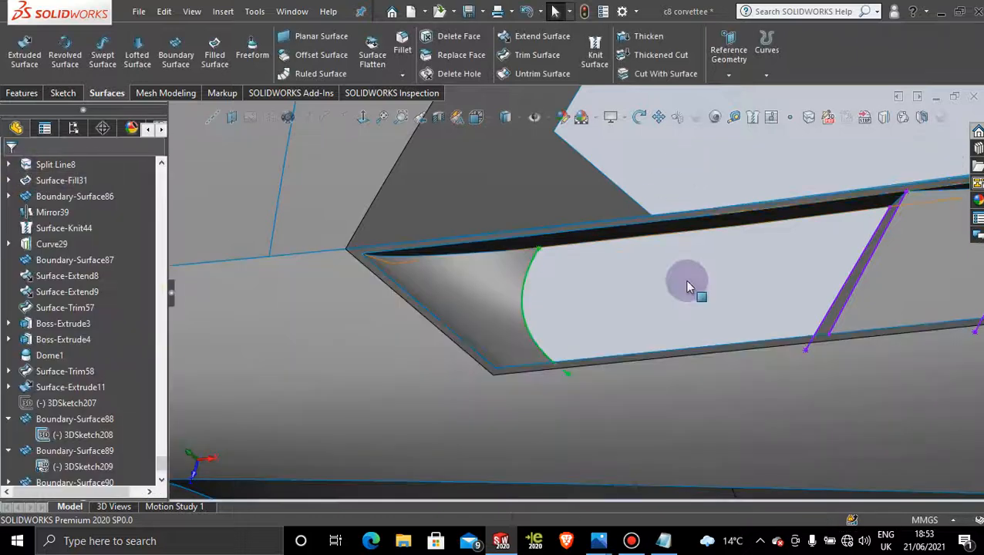
Hide the construction sketches of the vent's ribs and rounded ends
{"action": "middle_click_drag", "start_coordinate": [689, 287], "coordinate": [631, 287]}
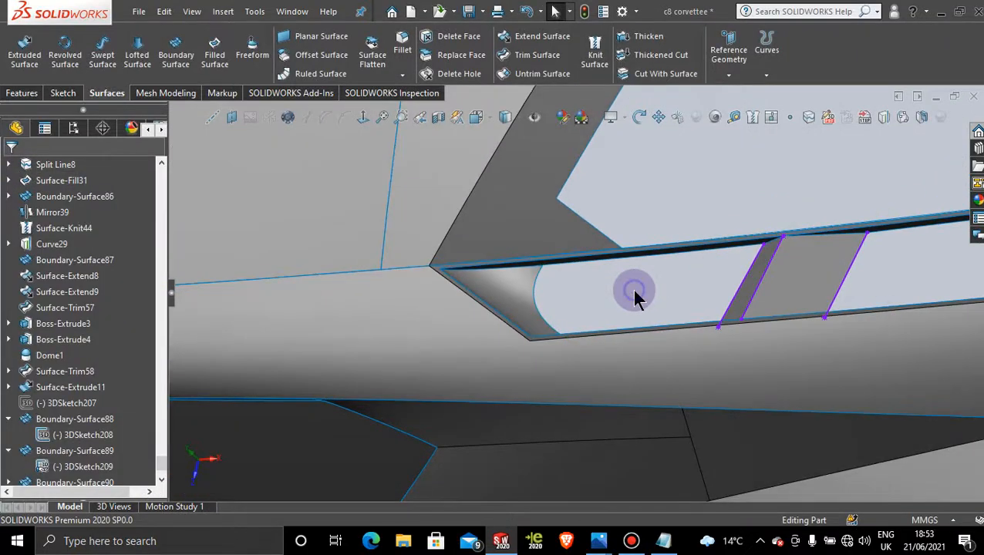
{"action": "right_click", "coordinate": [766, 280]}
{"action": "key", "text": "Escape"}
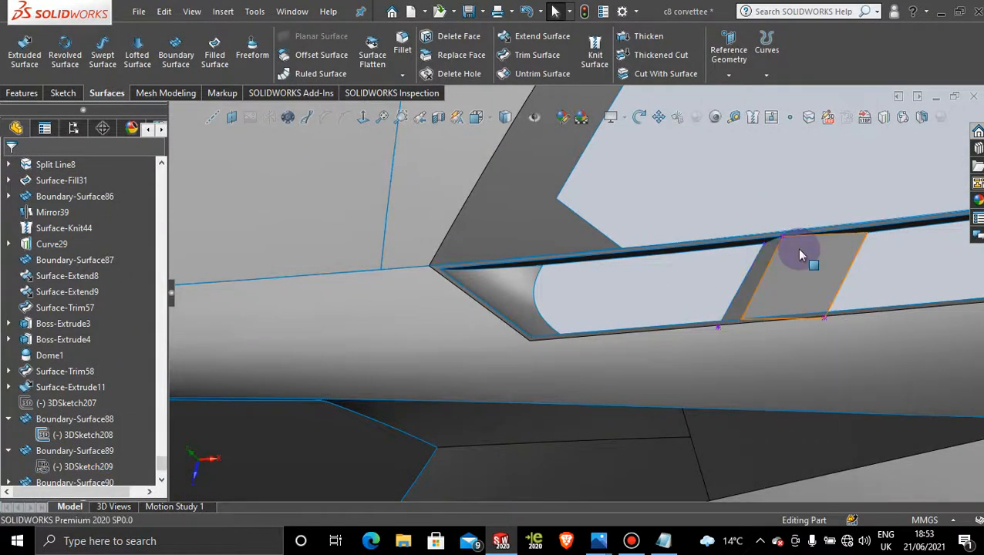
{"action": "scroll", "coordinate": [747, 299], "scroll_direction": "up", "scroll_amount": 2}
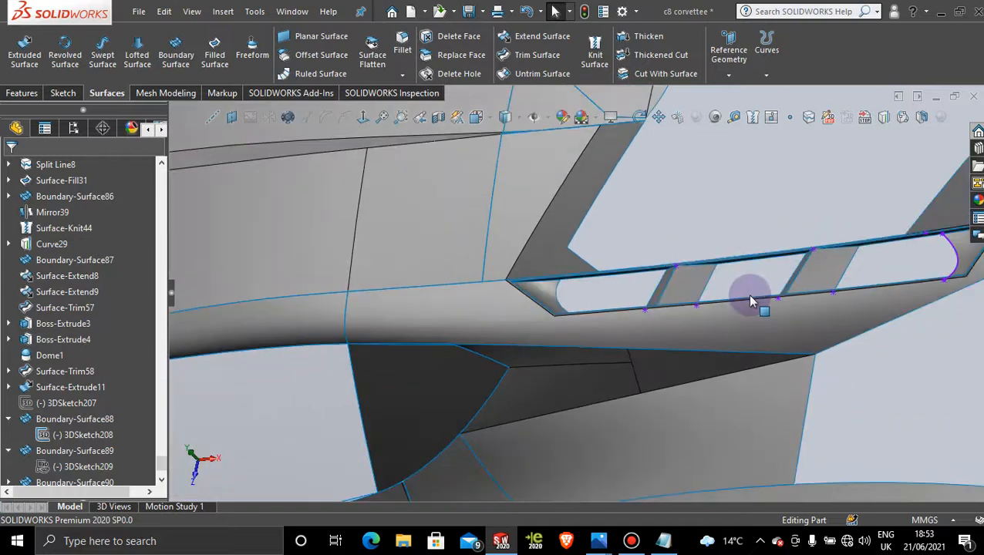
{"action": "right_click", "coordinate": [952, 256]}
{"action": "left_click", "coordinate": [878, 233]}
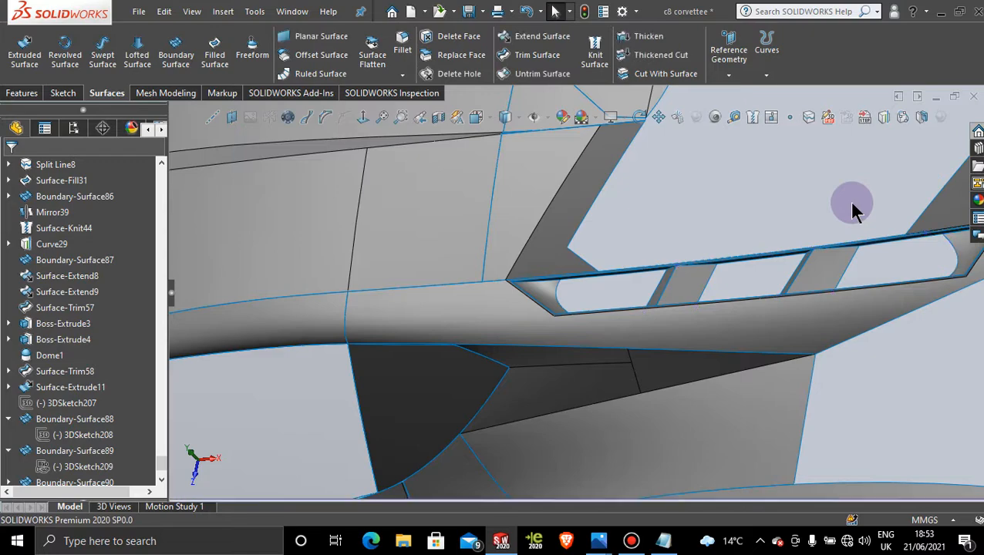
Knit the boundary surfaces at the vent's two rounded ends to the extruded wall surface around the opening
{"action": "scroll", "coordinate": [747, 279], "scroll_direction": "down", "scroll_amount": 2}
{"action": "middle_click_drag", "start_coordinate": [747, 279], "coordinate": [724, 271]}
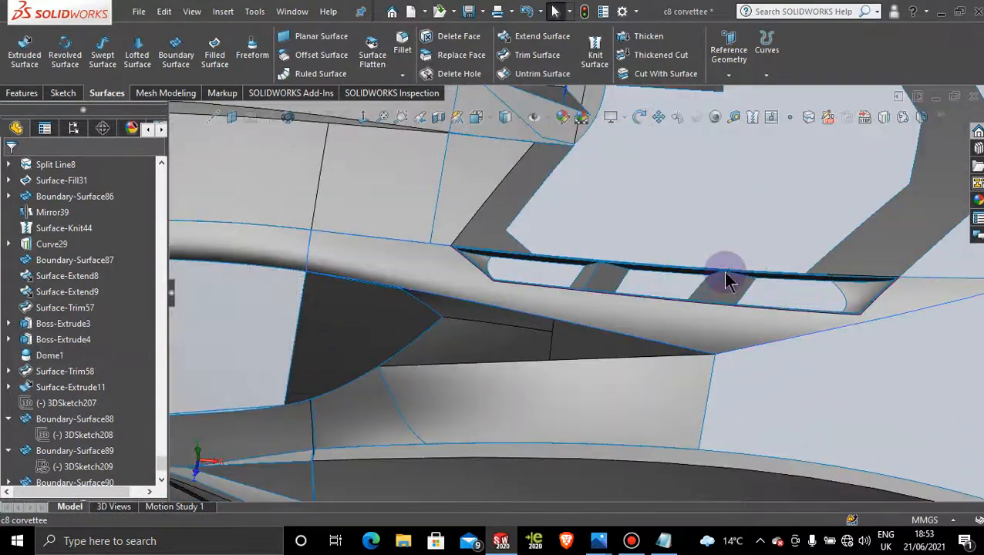
{"action": "scroll", "coordinate": [729, 281], "scroll_direction": "down", "scroll_amount": 2}
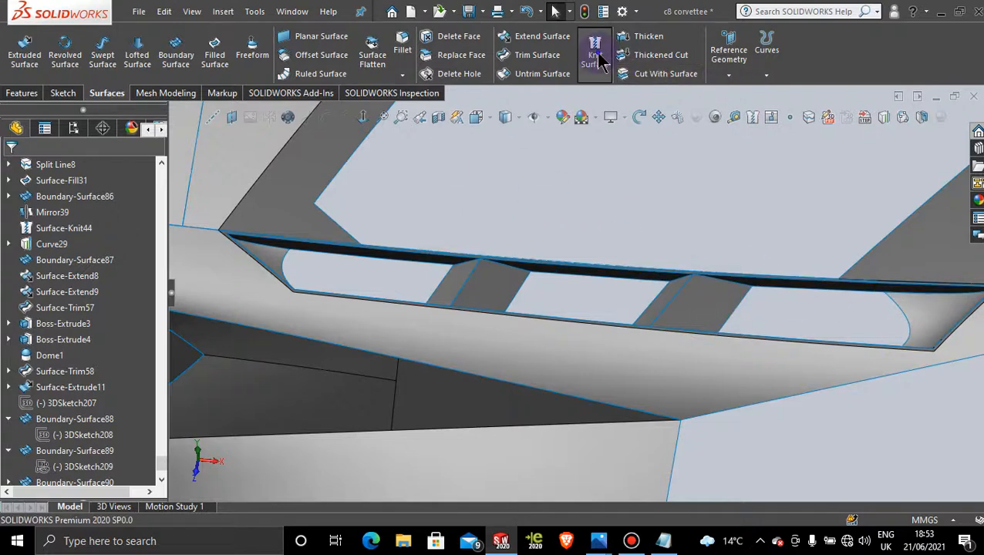
{"action": "left_click", "coordinate": [596, 52]}
{"action": "left_click", "coordinate": [929, 302]}
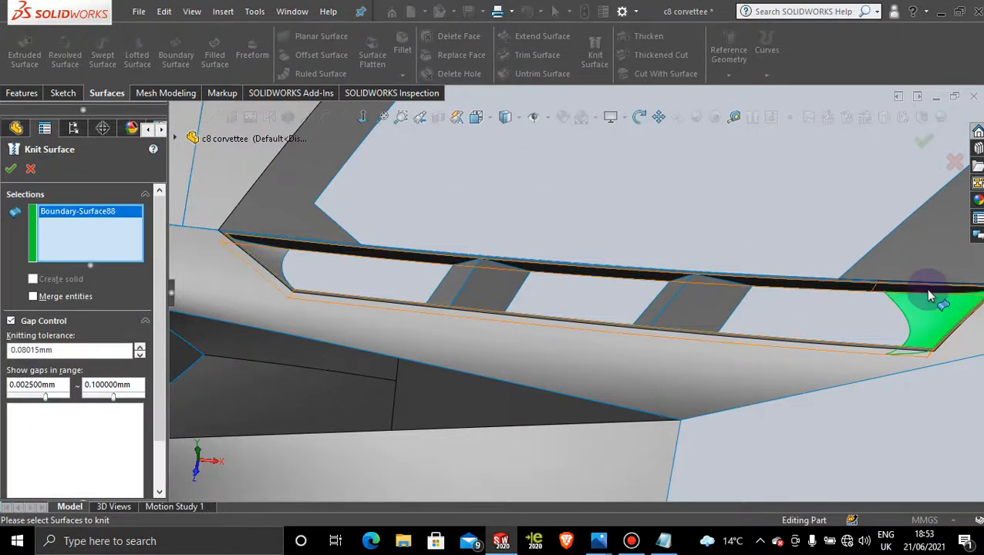
{"action": "left_click", "coordinate": [929, 292]}
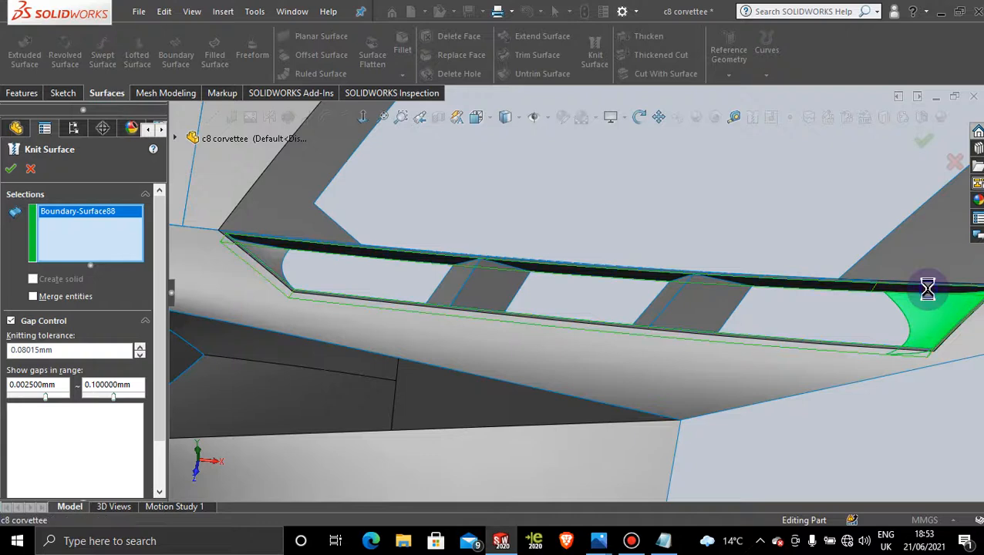
{"action": "left_click", "coordinate": [276, 254]}
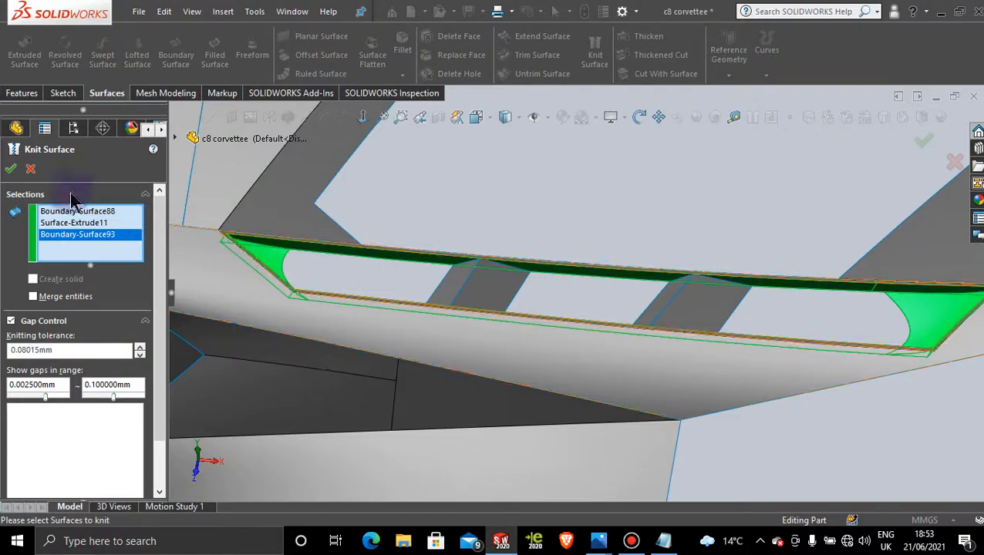
{"action": "left_click", "coordinate": [11, 170]}
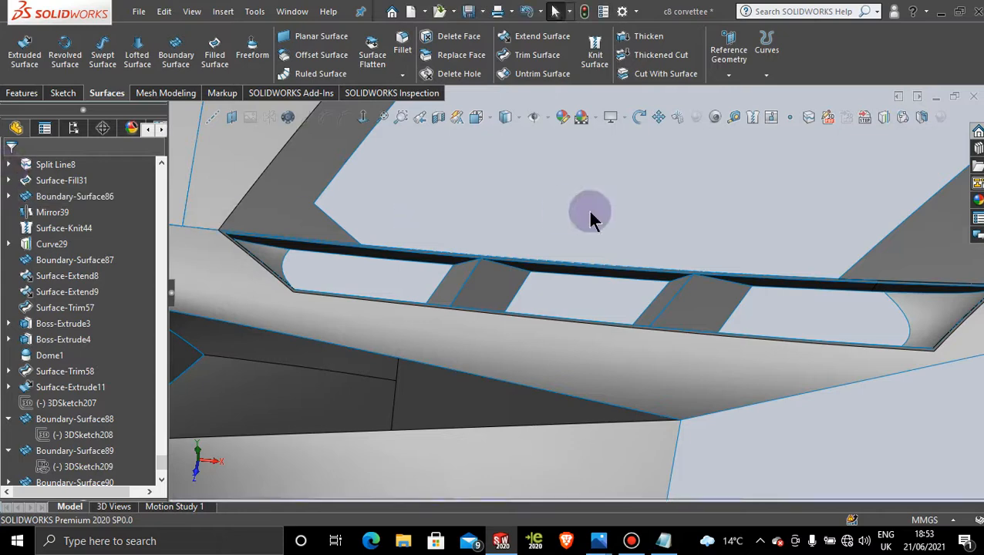
Try to knit the four boundary surfaces of the vent's two ribs to the knitted vent wall
{"action": "left_click", "coordinate": [596, 52]}
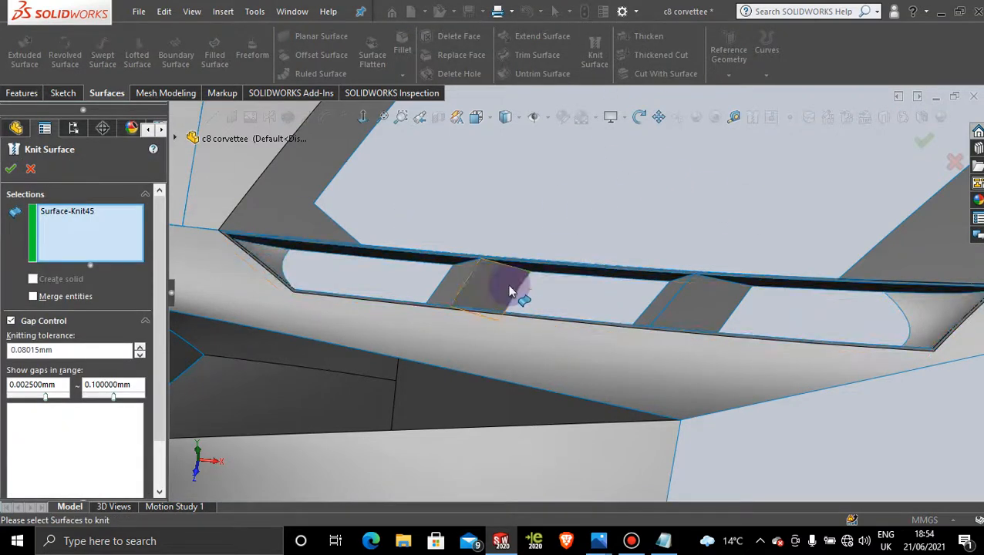
{"action": "left_click", "coordinate": [458, 289]}
{"action": "left_click", "coordinate": [455, 286]}
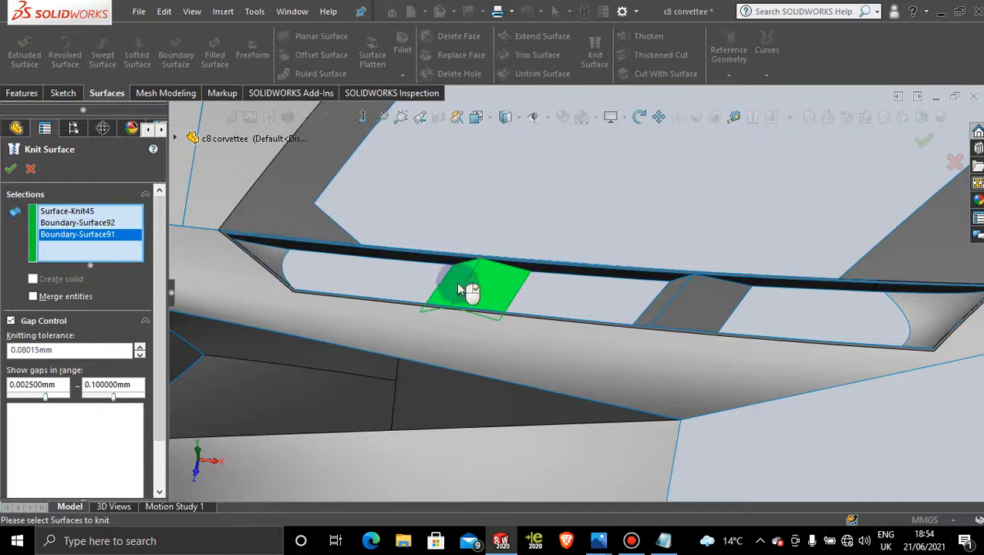
{"action": "left_click", "coordinate": [723, 303]}
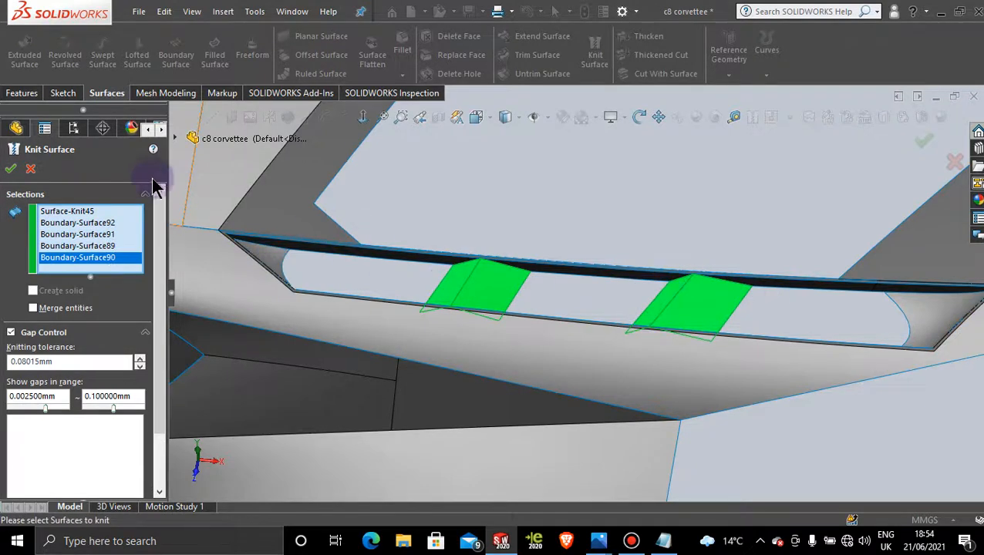
{"action": "left_click", "coordinate": [11, 170]}
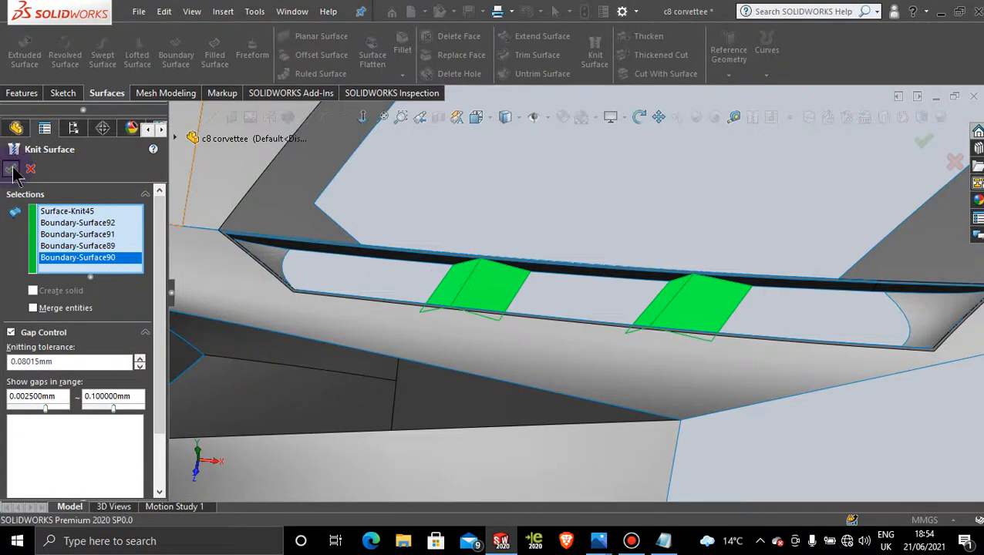
{"action": "left_click", "coordinate": [31, 169]}
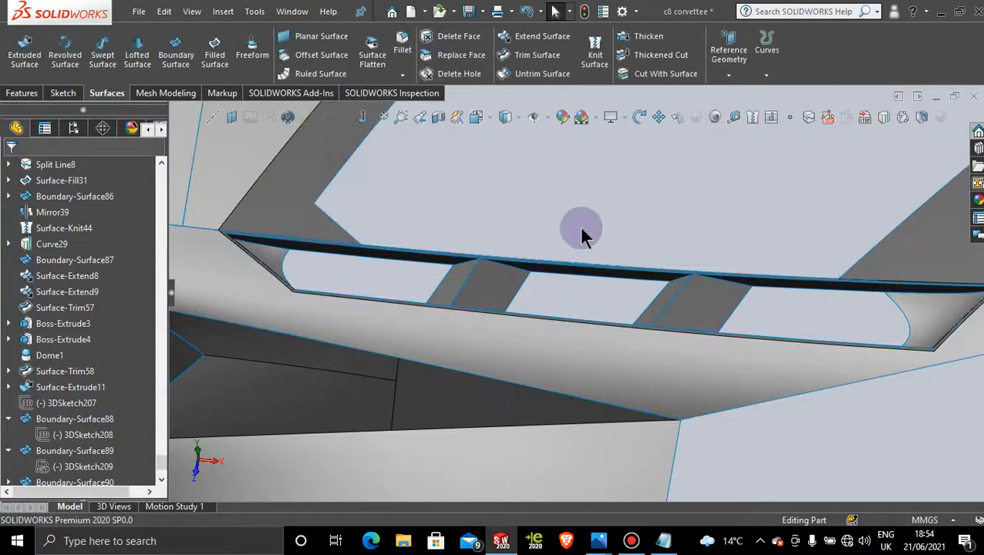
Knit the two boundary surfaces of the rib nearest the vent's front end together
{"action": "left_click", "coordinate": [596, 54]}
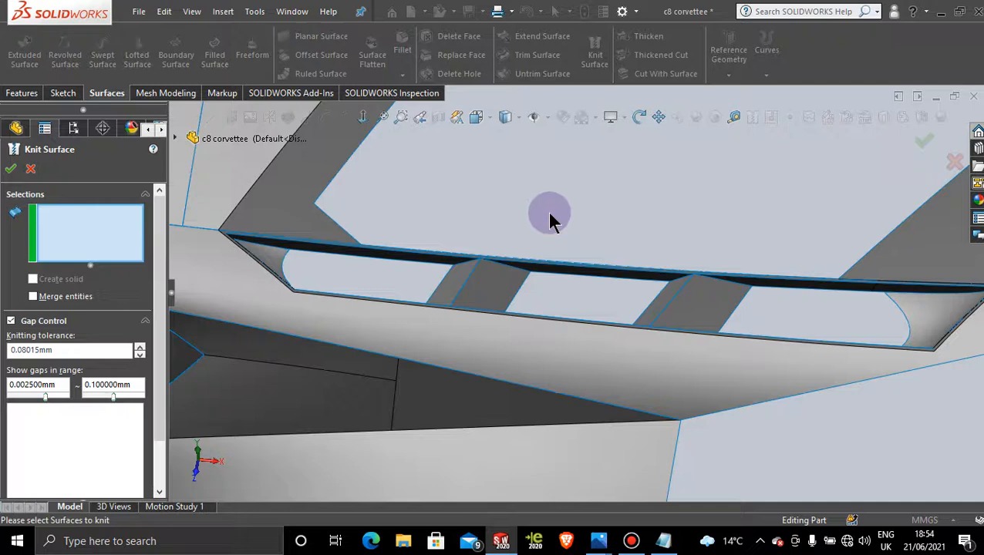
{"action": "left_click", "coordinate": [509, 293]}
{"action": "left_click", "coordinate": [455, 273]}
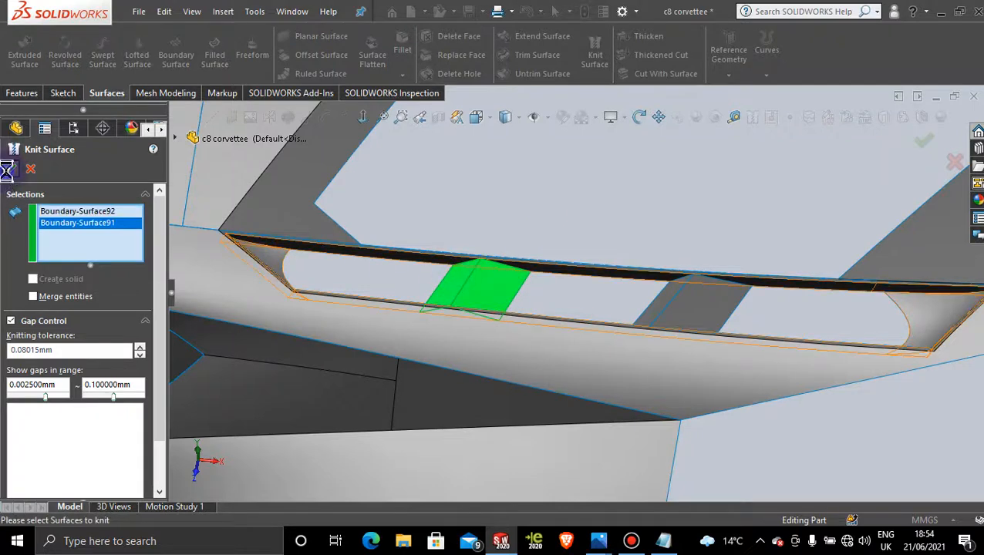
{"action": "left_click", "coordinate": [10, 169]}
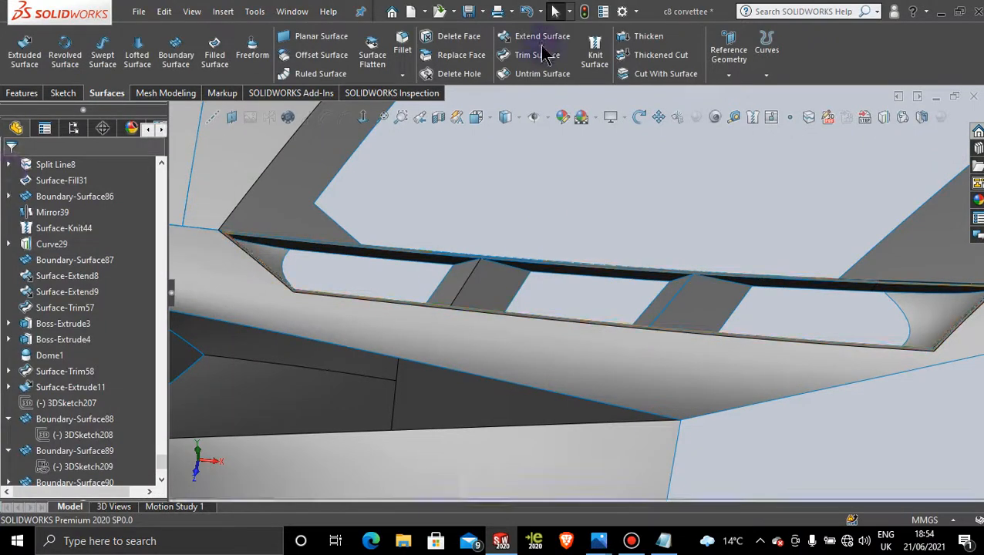
Try to knit the rear rib's two boundary surfaces together with the preselected knitted surface
{"action": "left_click", "coordinate": [600, 54]}
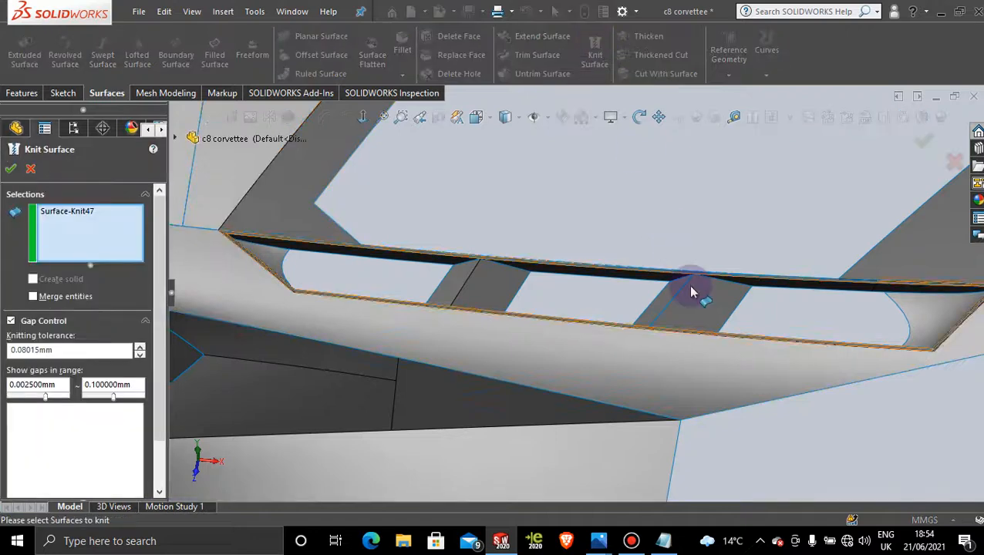
{"action": "left_click", "coordinate": [673, 300]}
{"action": "left_click", "coordinate": [668, 299]}
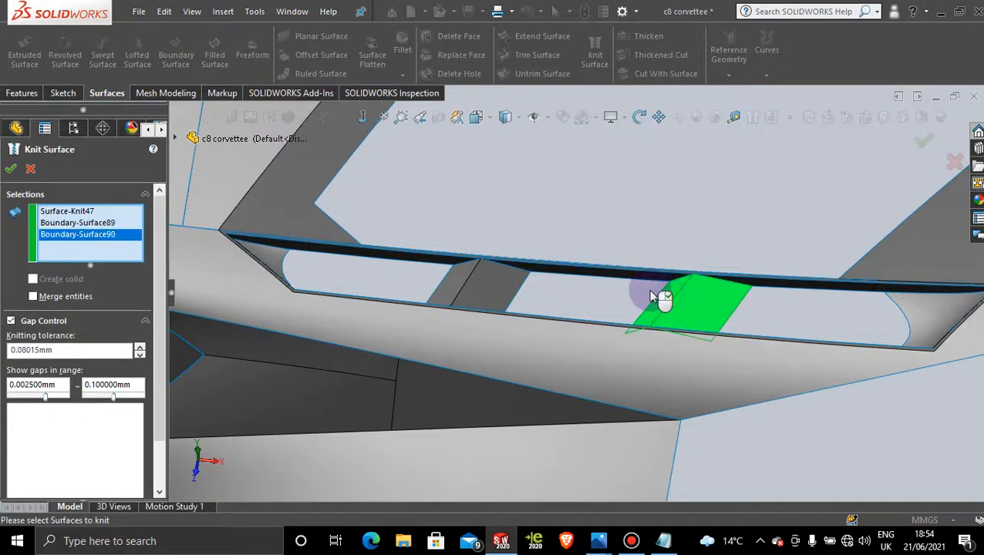
{"action": "left_click", "coordinate": [10, 169]}
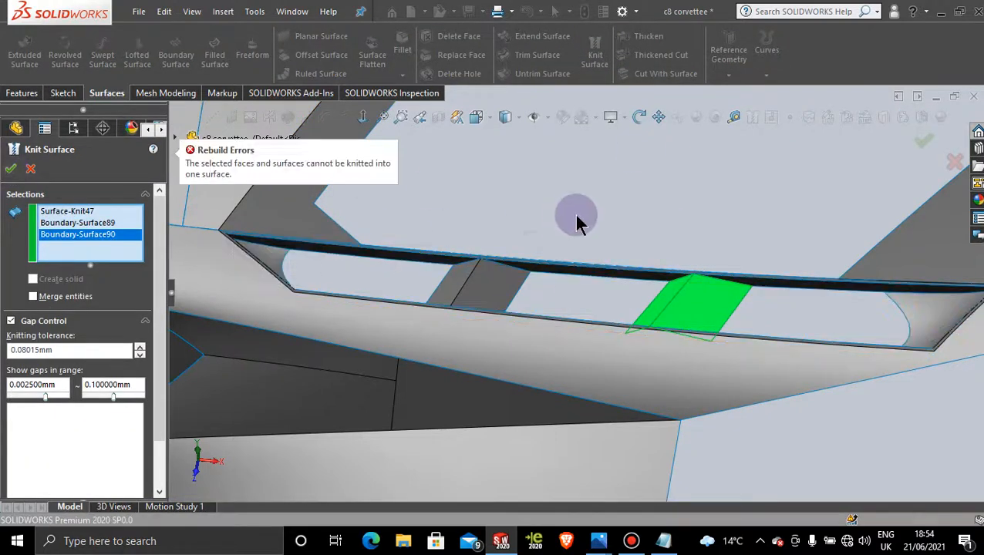
{"action": "left_click", "coordinate": [31, 169]}
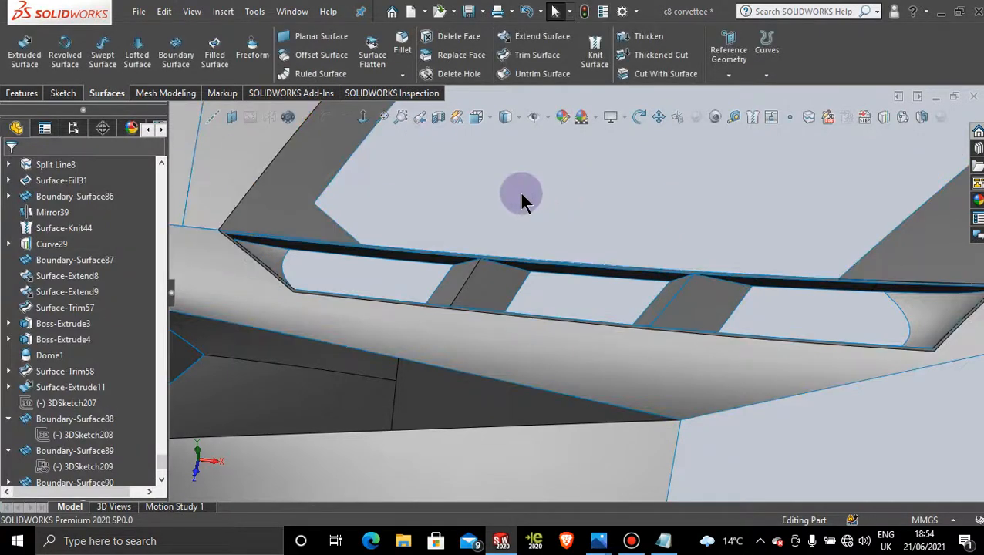
Try to apply a 0.5 mm fillet to the edge between the vent's rounded front end and its long upper wall
{"action": "left_click", "coordinate": [402, 46]}
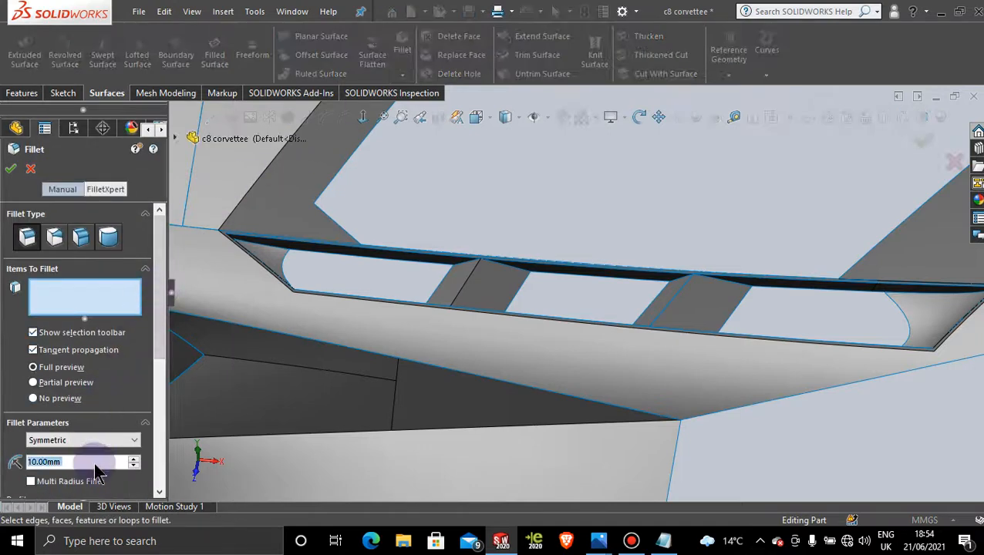
{"action": "type", "text": "0,"}
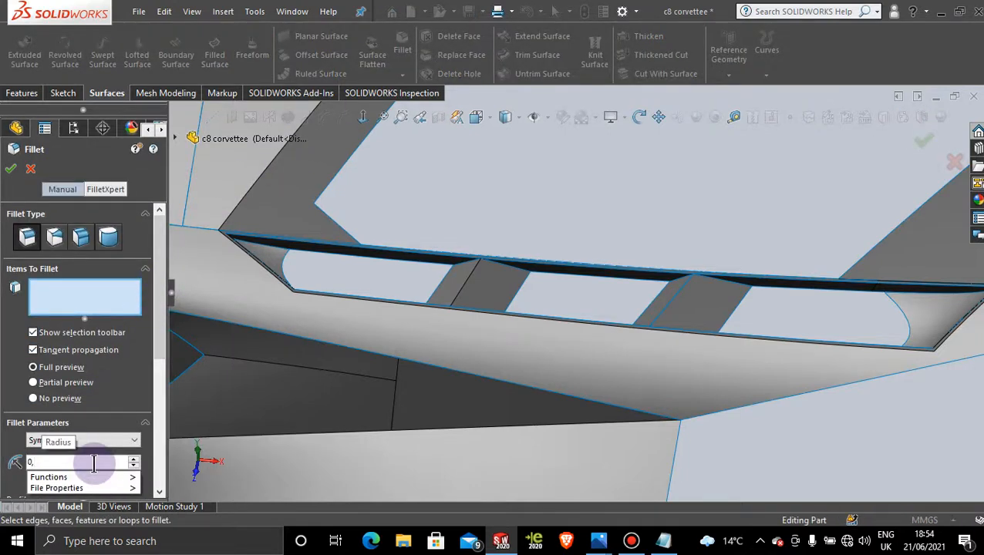
{"action": "key", "text": "BackSpace"}
{"action": "type", "text": ".5"}
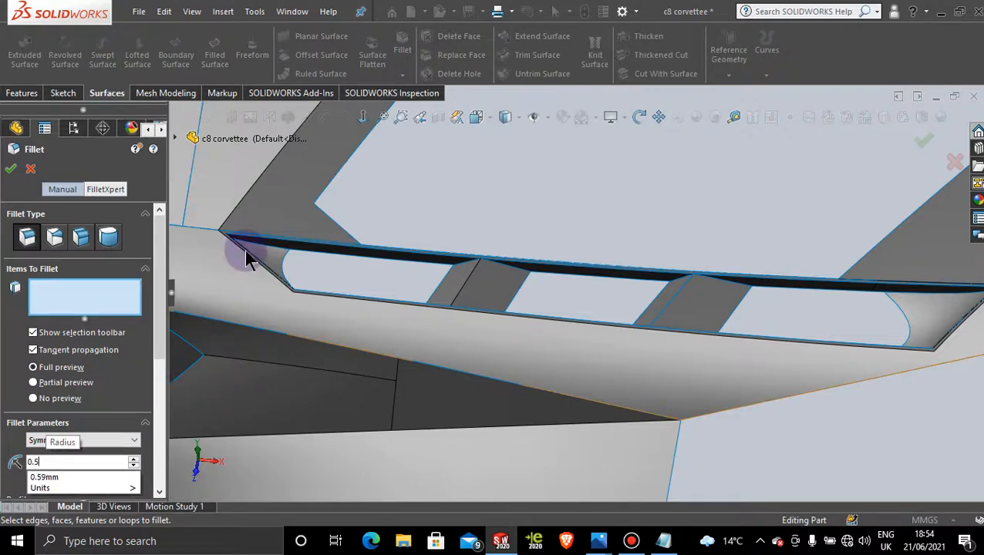
{"action": "scroll", "coordinate": [245, 250], "scroll_direction": "down", "scroll_amount": 6}
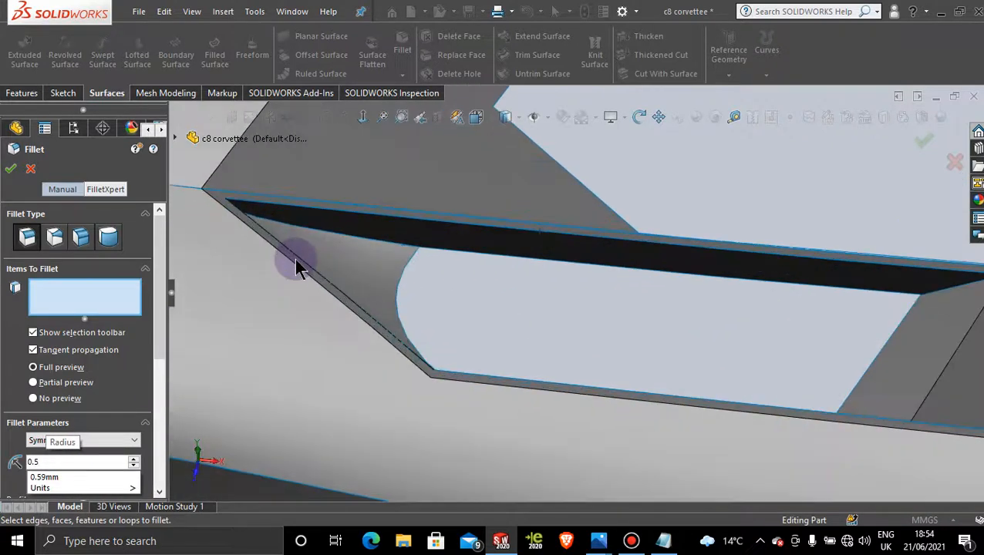
{"action": "left_click", "coordinate": [339, 234]}
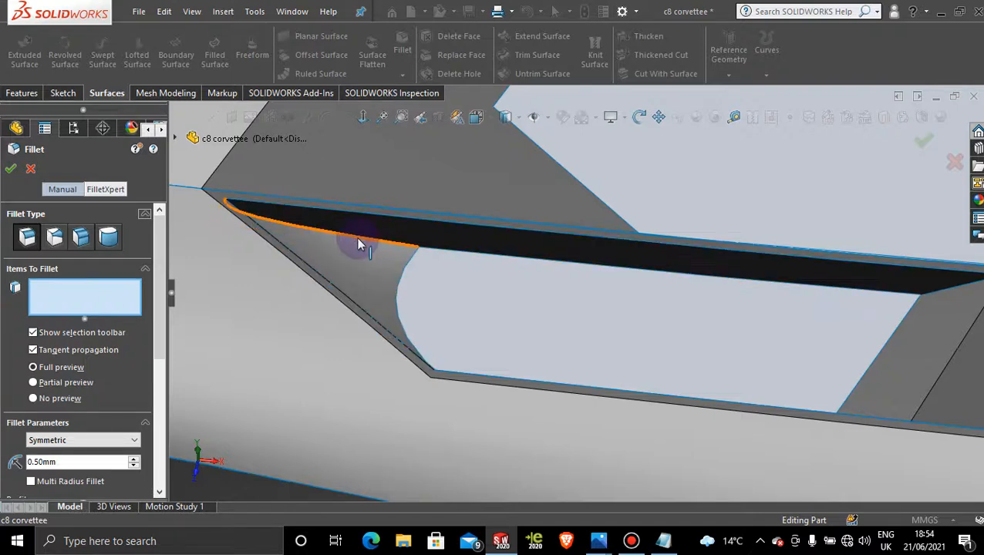
{"action": "left_click", "coordinate": [30, 169]}
{"action": "left_click", "coordinate": [595, 54]}
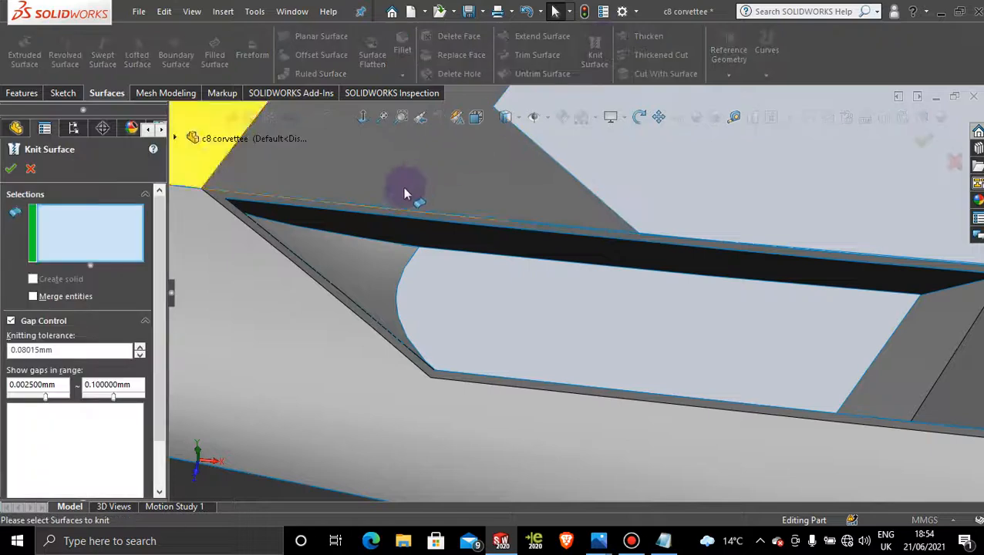
{"action": "left_click", "coordinate": [380, 233]}
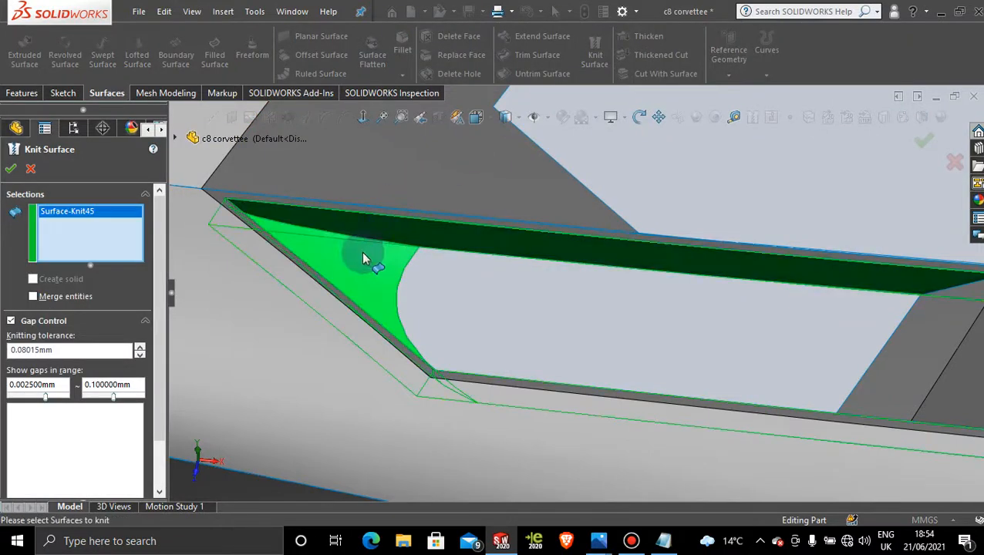
{"action": "left_click", "coordinate": [32, 168]}
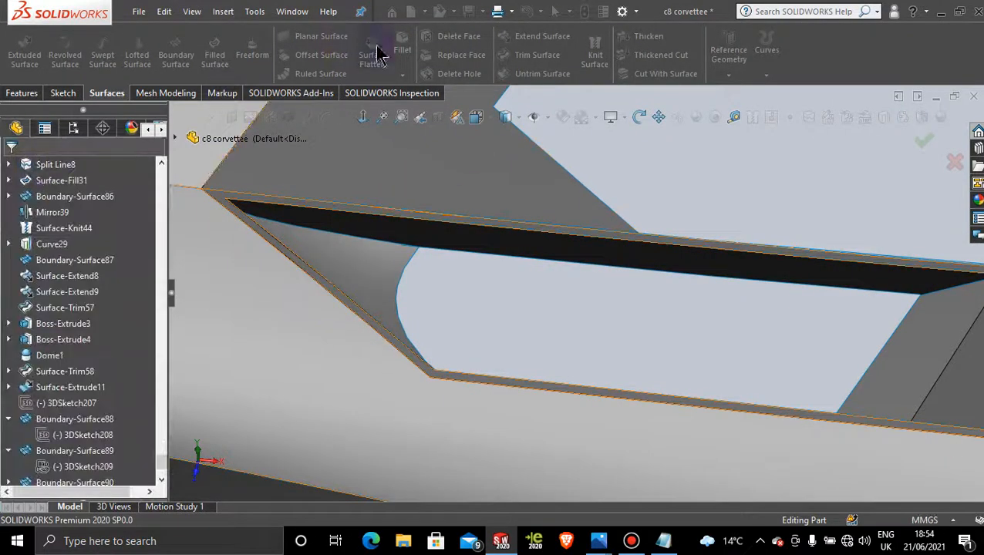
Start a symmetric fillet, clear the picked vent wall face from the selection, and set the radius to 1 mm
{"action": "left_click", "coordinate": [402, 45]}
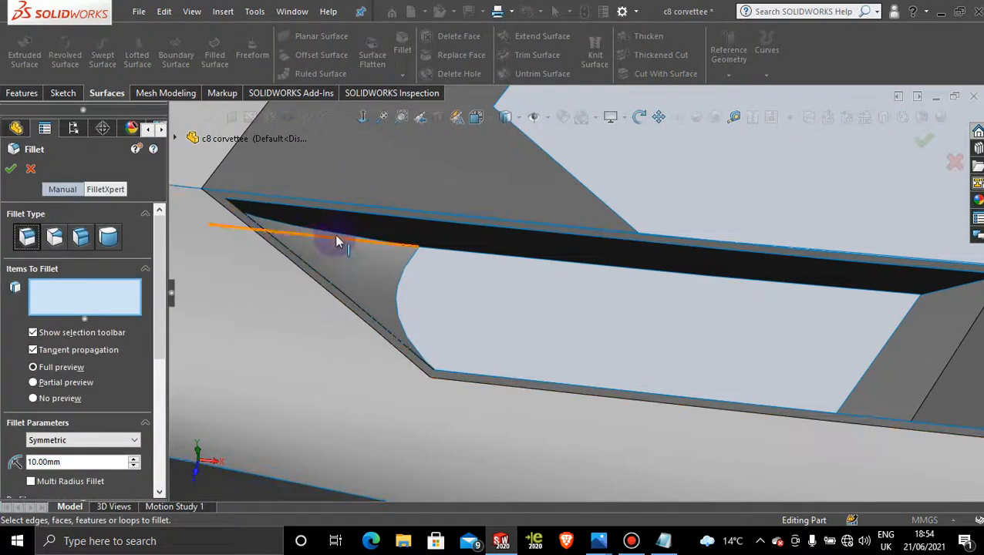
{"action": "left_click", "coordinate": [336, 236]}
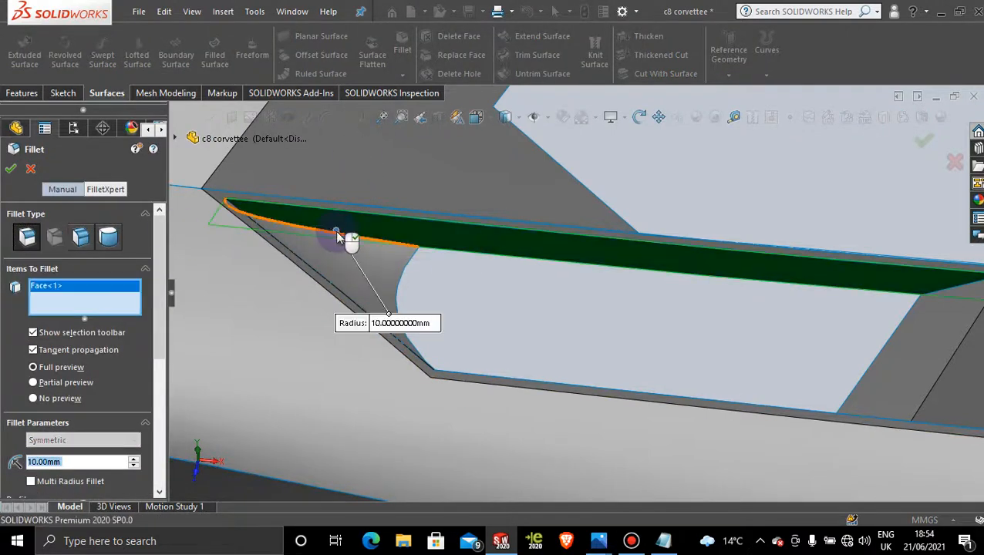
{"action": "right_click", "coordinate": [123, 287]}
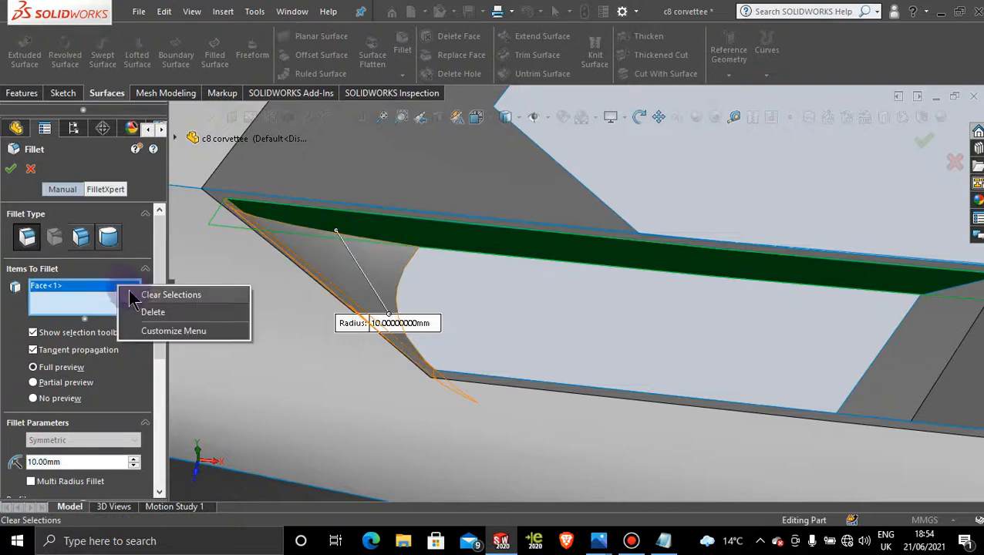
{"action": "left_click", "coordinate": [154, 293]}
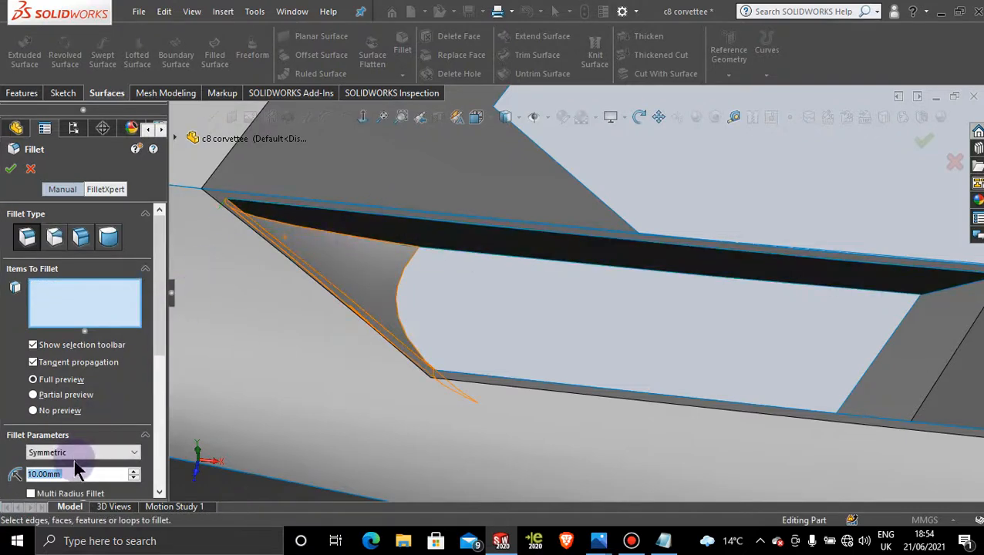
{"action": "type", "text": "21"}
{"action": "key", "text": "BackSpace"}
{"action": "key", "text": "BackSpace"}
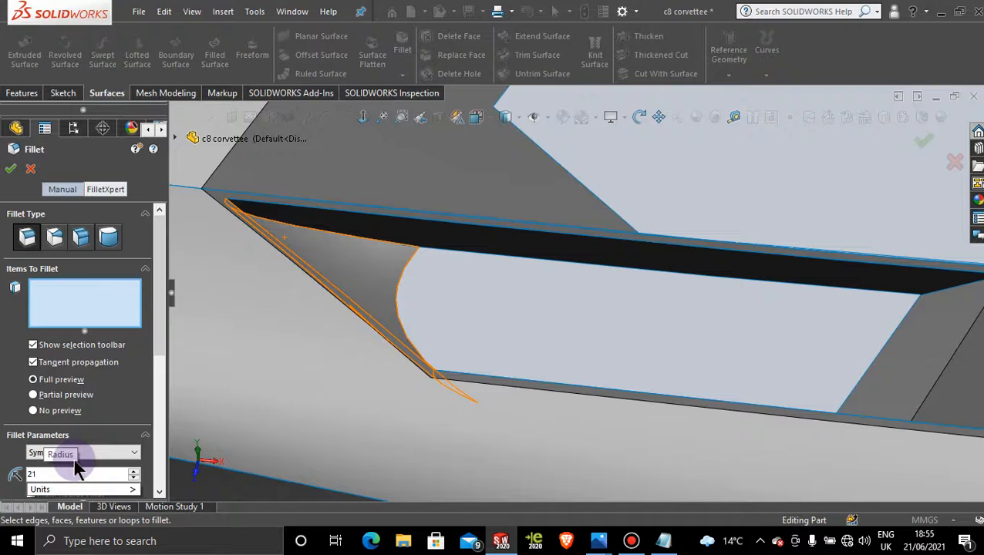
{"action": "type", "text": "12"}
{"action": "key", "text": "BackSpace"}
{"action": "key", "text": "BackSpace"}
{"action": "type", "text": "1"}
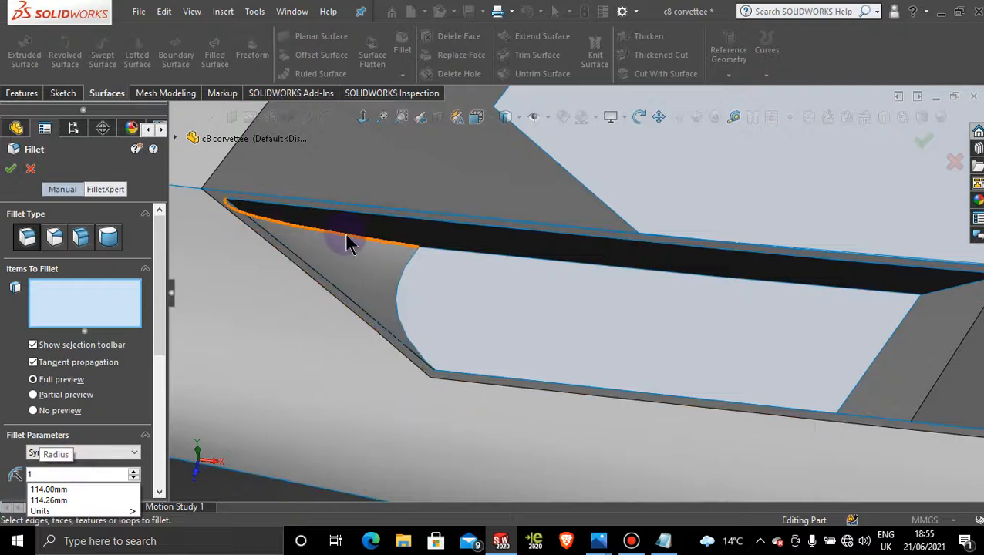
{"action": "key", "text": "Return"}
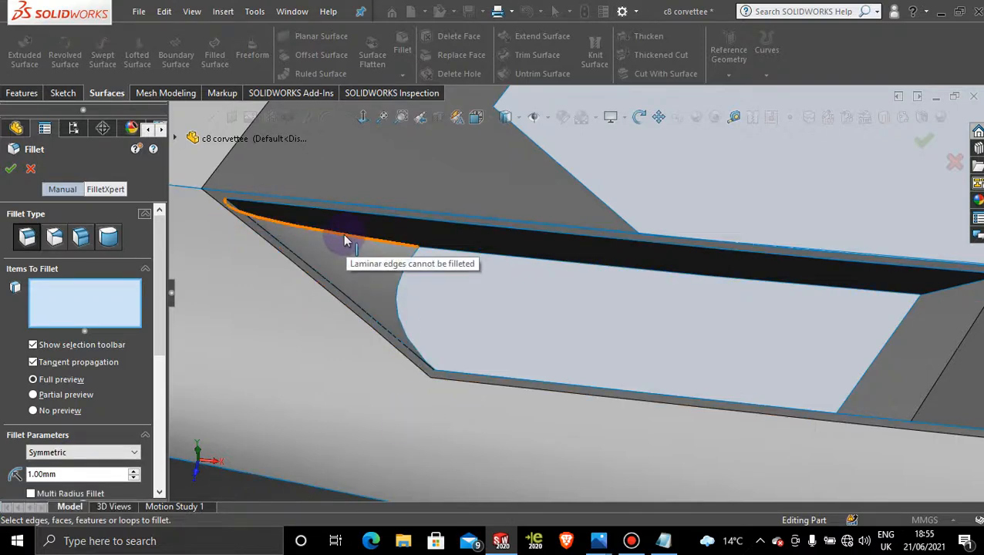
Try a symmetric face fillet with a 0.1 mm radius between the vent's long upper wall and its rounded front end
{"action": "left_click", "coordinate": [81, 237]}
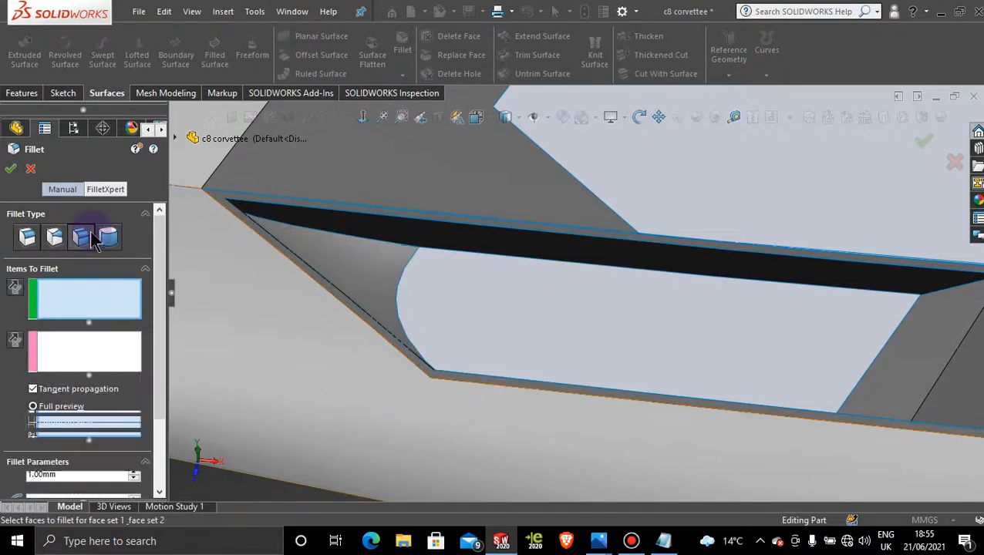
{"action": "left_click", "coordinate": [367, 225]}
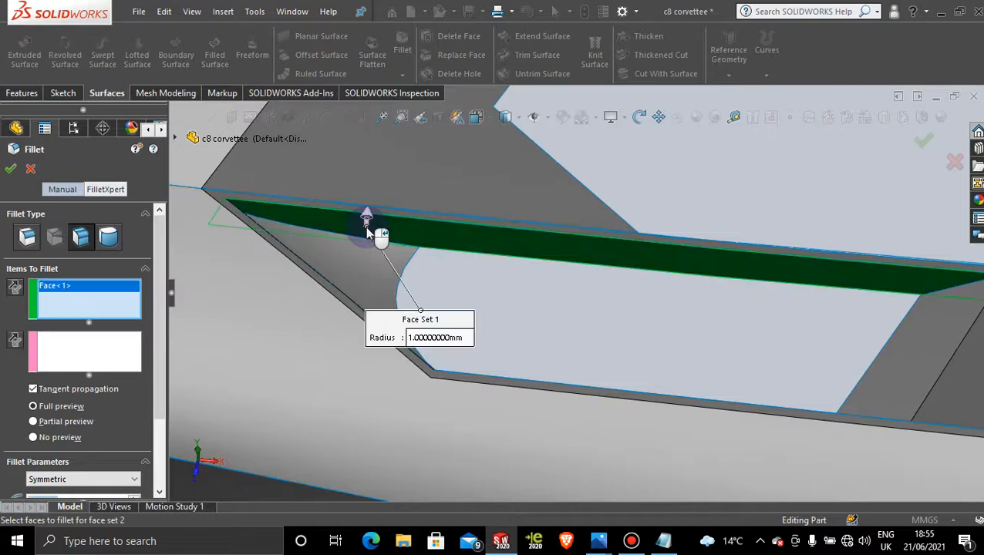
{"action": "left_click", "coordinate": [99, 351]}
{"action": "left_click", "coordinate": [337, 252]}
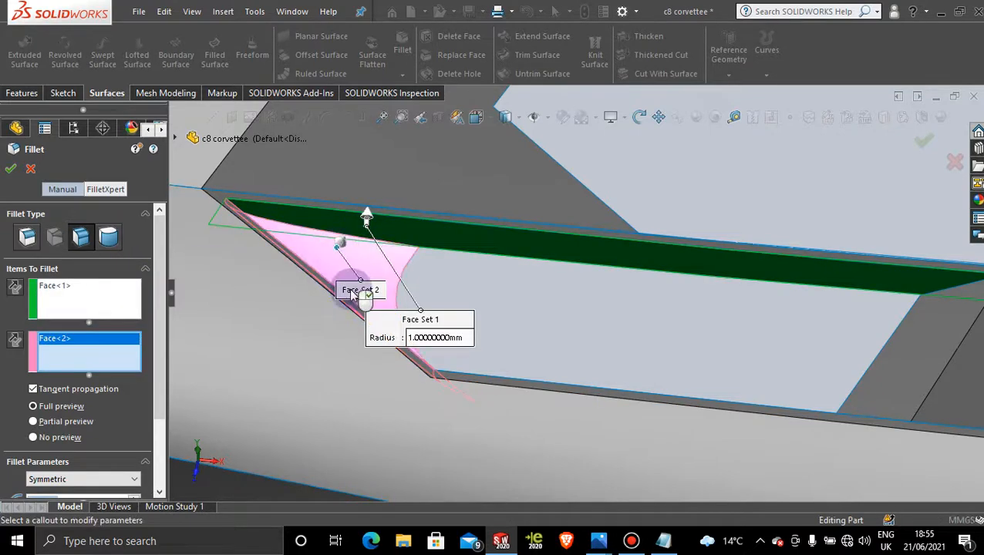
{"action": "middle_click_drag", "start_coordinate": [337, 252], "coordinate": [266, 259]}
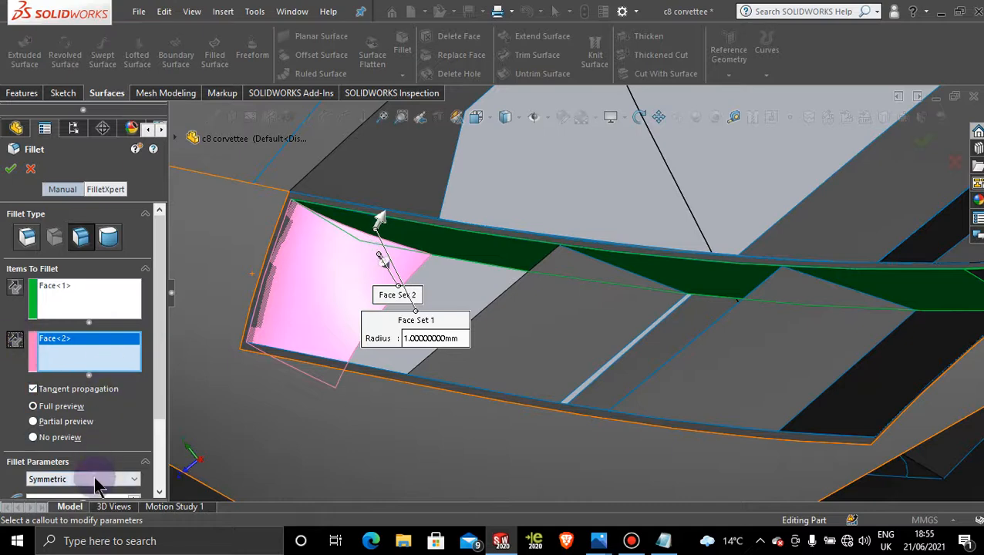
{"action": "scroll", "coordinate": [166, 359], "scroll_direction": "down", "scroll_amount": 3}
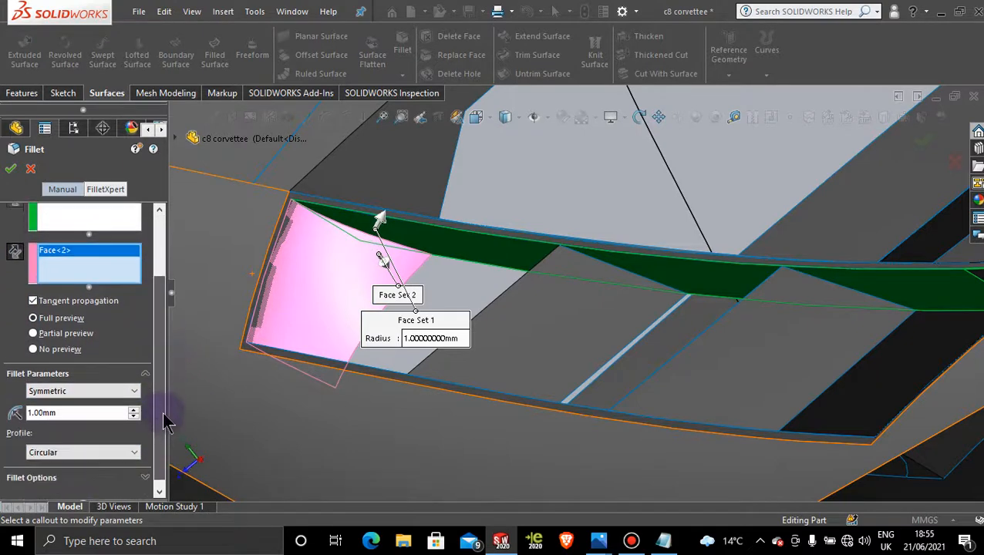
{"action": "double_click", "coordinate": [64, 411]}
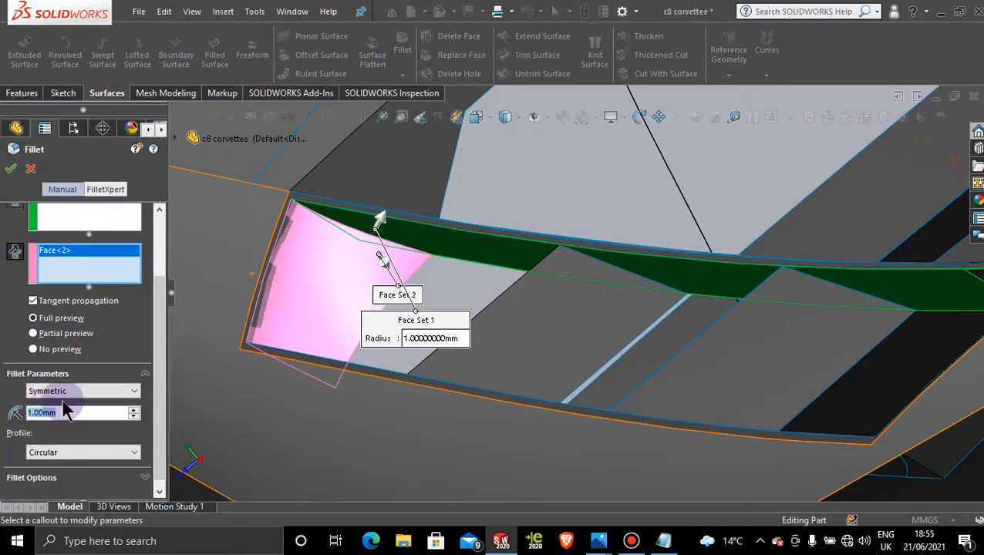
{"action": "type", "text": "0.1"}
{"action": "key", "text": "Return"}
{"action": "middle_click_drag", "start_coordinate": [374, 284], "coordinate": [437, 278]}
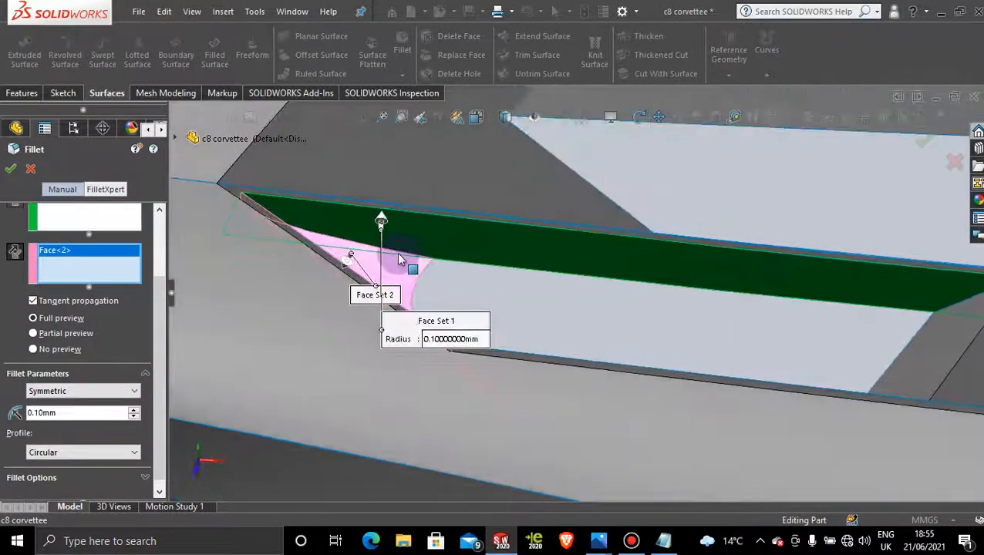
{"action": "left_click", "coordinate": [31, 170]}
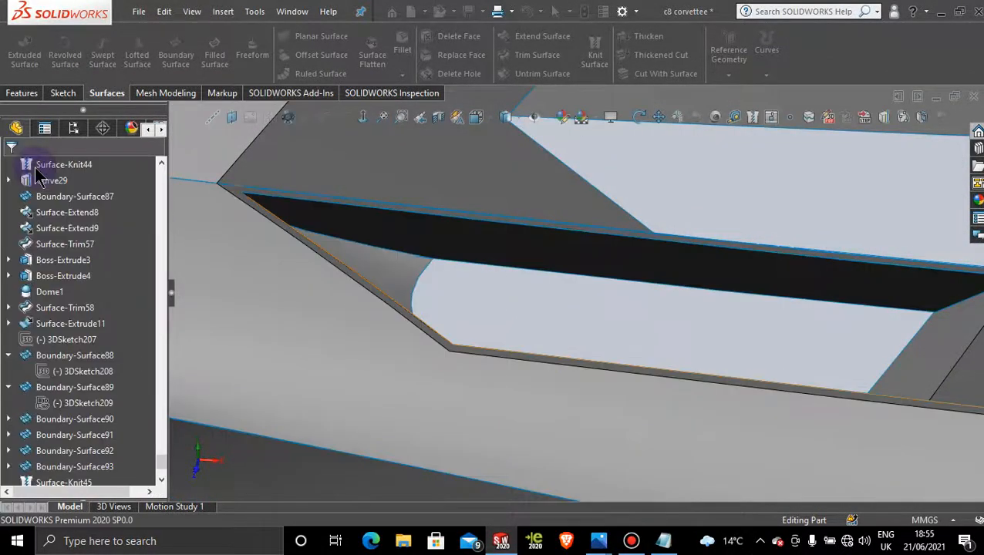
Examine the side vent's walls, rounded ends and ribs against the surrounding body from several angles
{"action": "middle_click_drag", "start_coordinate": [481, 288], "coordinate": [500, 281]}
{"action": "scroll", "coordinate": [500, 281], "scroll_direction": "down", "scroll_amount": 5}
{"action": "scroll", "coordinate": [502, 281], "scroll_direction": "up", "scroll_amount": 5}
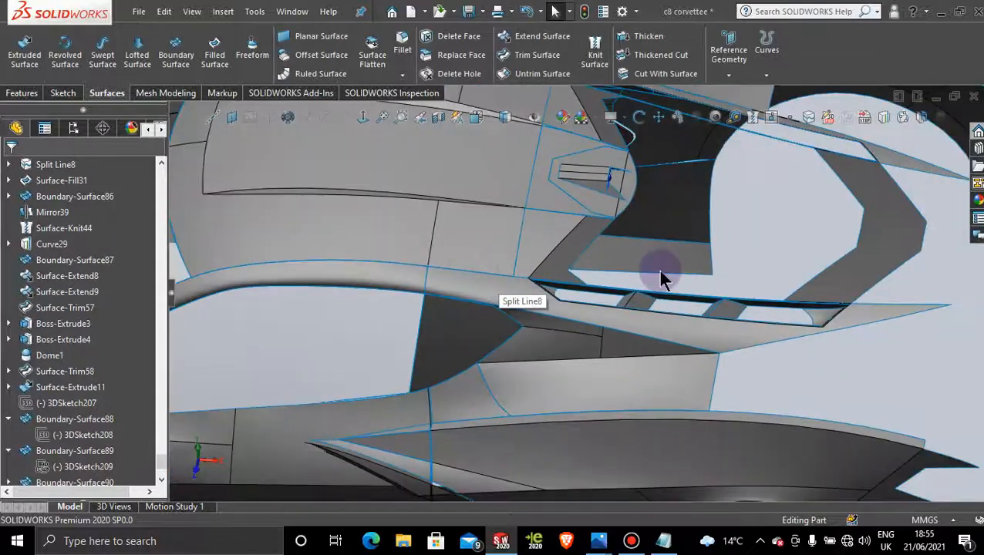
{"action": "middle_click_drag", "start_coordinate": [681, 292], "coordinate": [679, 339]}
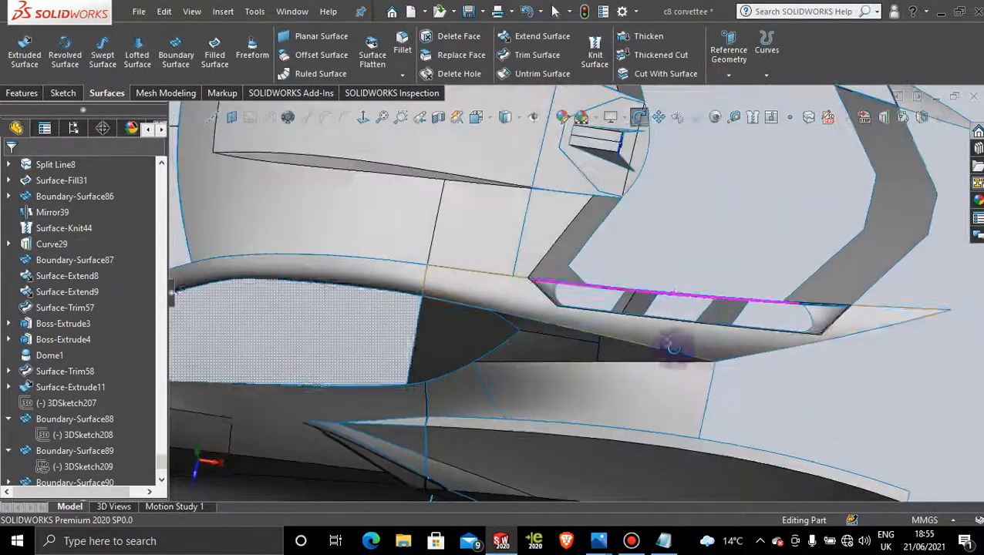
{"action": "scroll", "coordinate": [725, 297], "scroll_direction": "down", "scroll_amount": 5}
{"action": "middle_click_drag", "start_coordinate": [741, 339], "coordinate": [599, 376]}
{"action": "scroll", "coordinate": [714, 293], "scroll_direction": "up", "scroll_amount": 5}
{"action": "scroll", "coordinate": [609, 303], "scroll_direction": "down", "scroll_amount": 8}
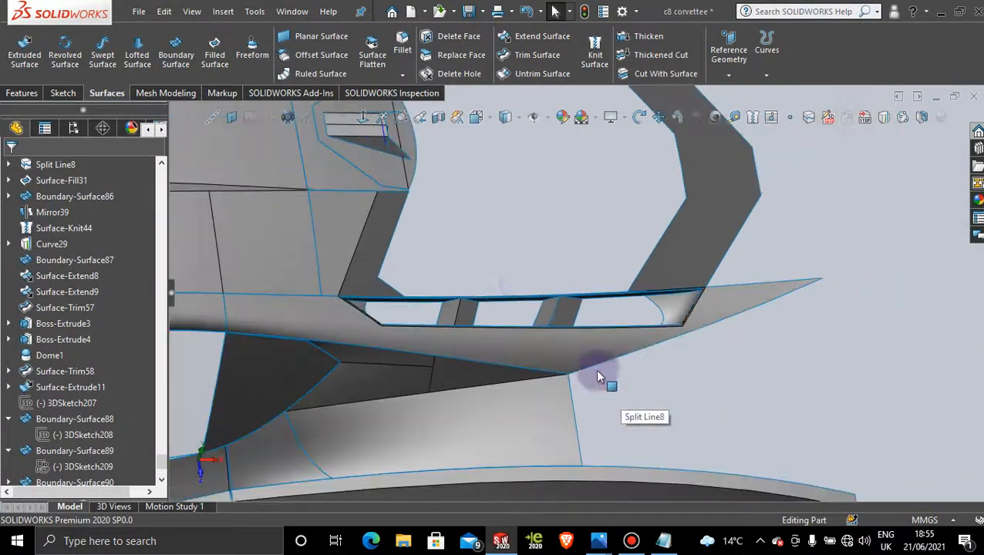
{"action": "middle_click_drag", "start_coordinate": [506, 309], "coordinate": [500, 351]}
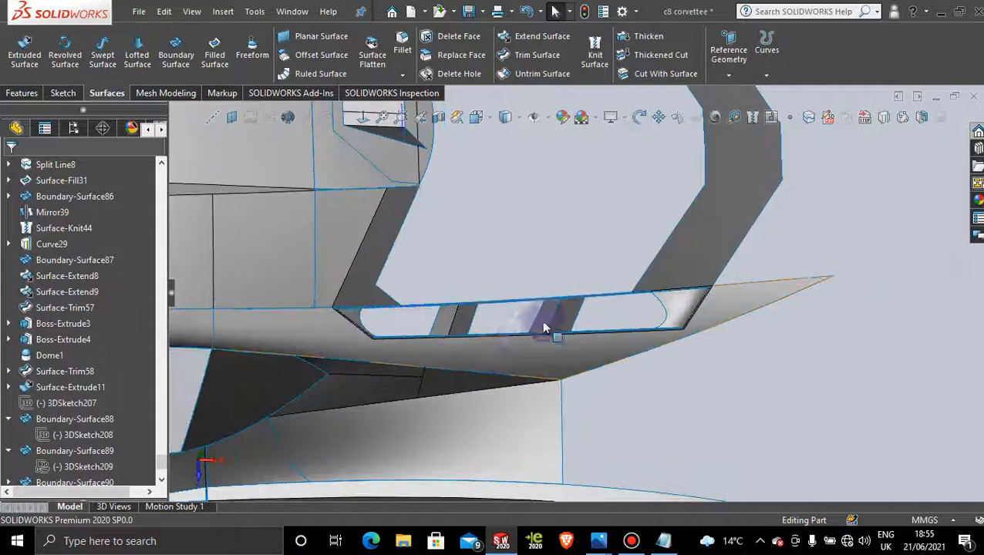
{"action": "scroll", "coordinate": [544, 317], "scroll_direction": "down", "scroll_amount": 4}
{"action": "scroll", "coordinate": [669, 324], "scroll_direction": "up", "scroll_amount": 3}
{"action": "middle_click_drag", "start_coordinate": [668, 324], "coordinate": [452, 237]}
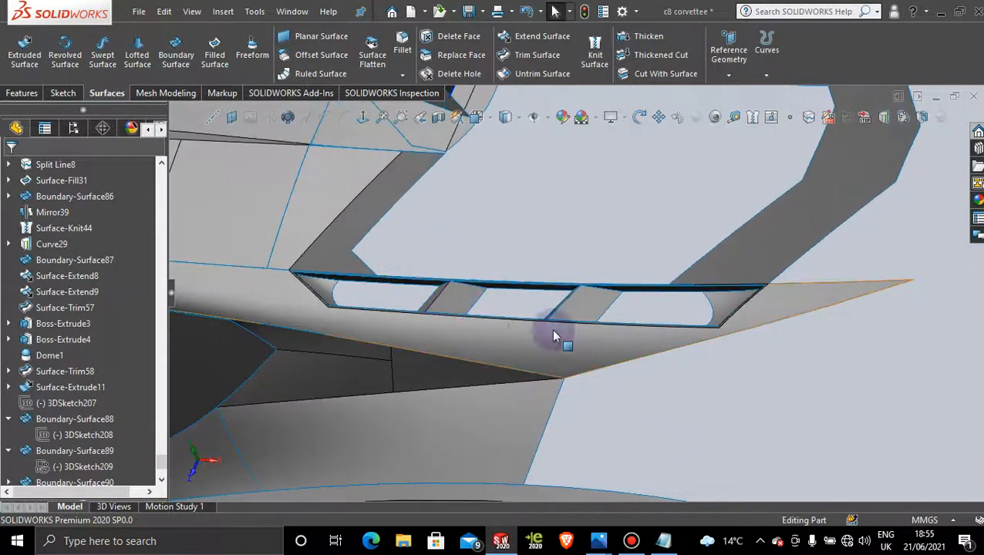
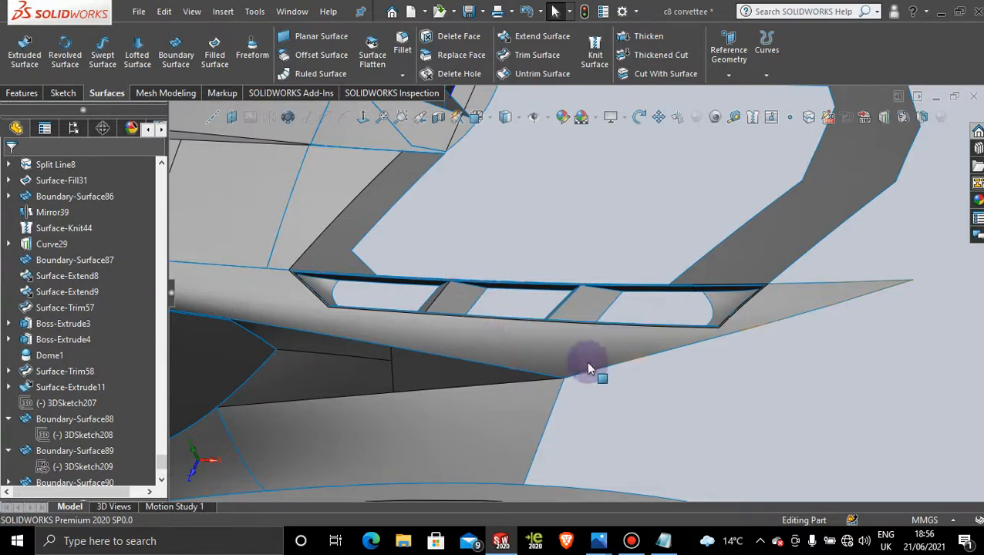
Start a filled surface across the vent's inner opening with contact boundaries along the upper wall, rear end and lower wall edges
{"action": "middle_click_drag", "start_coordinate": [624, 388], "coordinate": [672, 390]}
{"action": "middle_click_drag", "start_coordinate": [655, 442], "coordinate": [601, 187]}
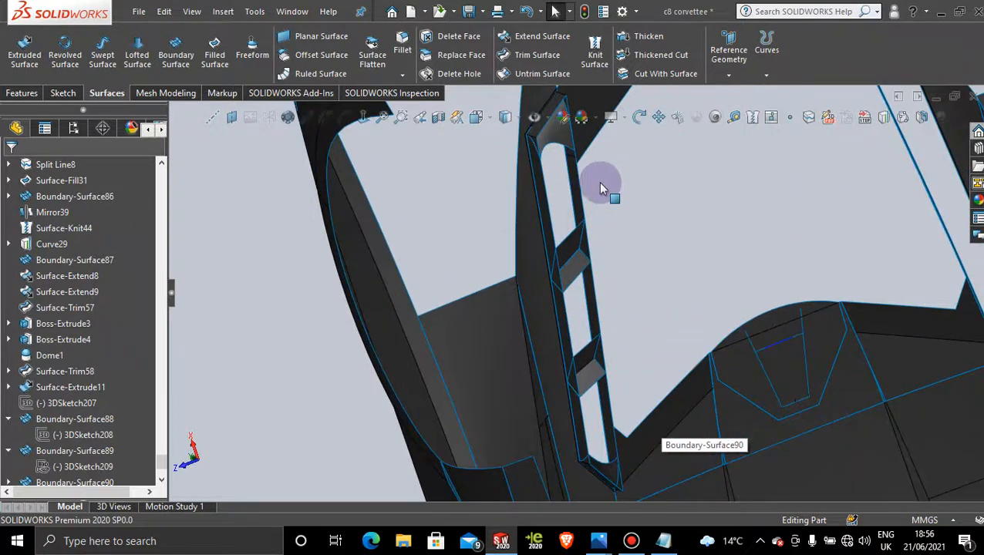
{"action": "left_click", "coordinate": [214, 51]}
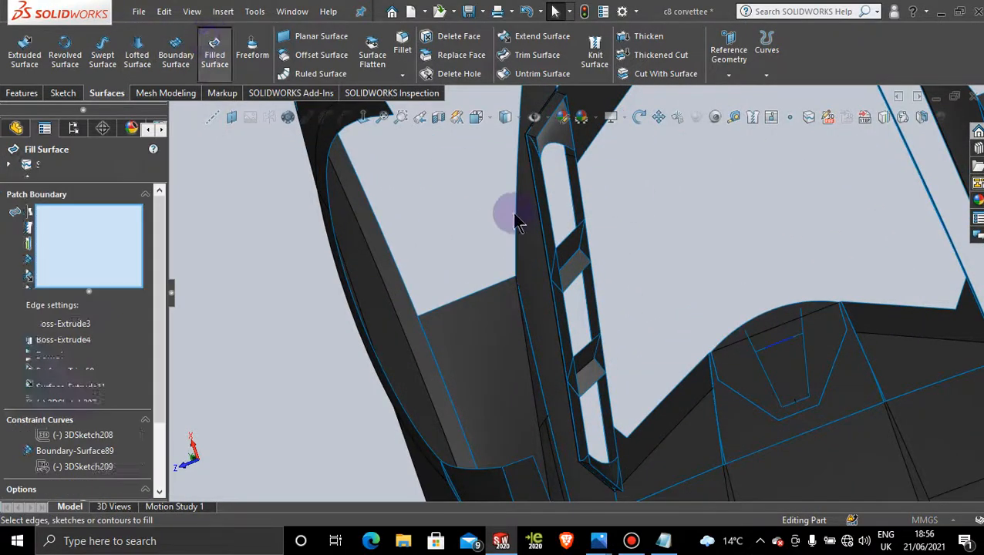
{"action": "left_click", "coordinate": [596, 307]}
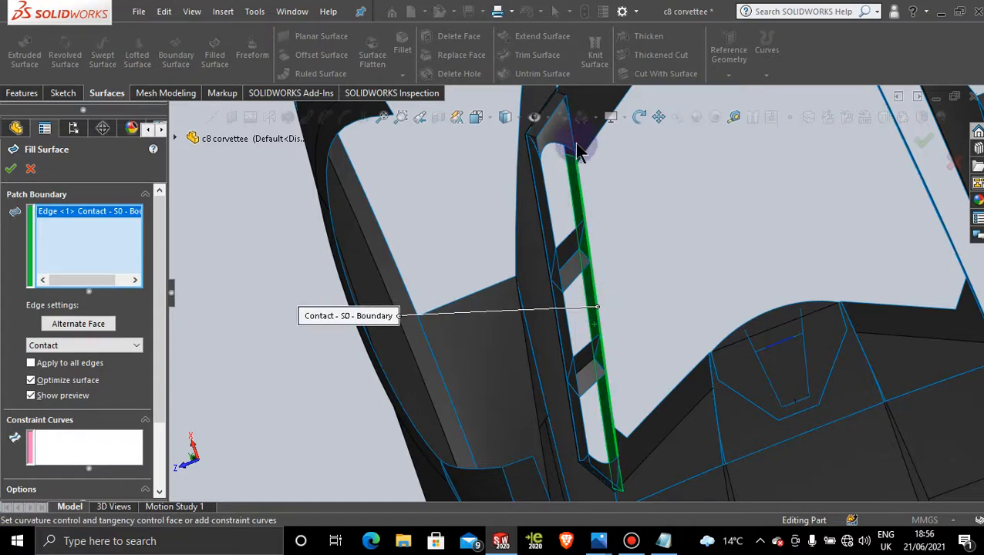
{"action": "scroll", "coordinate": [577, 143], "scroll_direction": "down", "scroll_amount": 3}
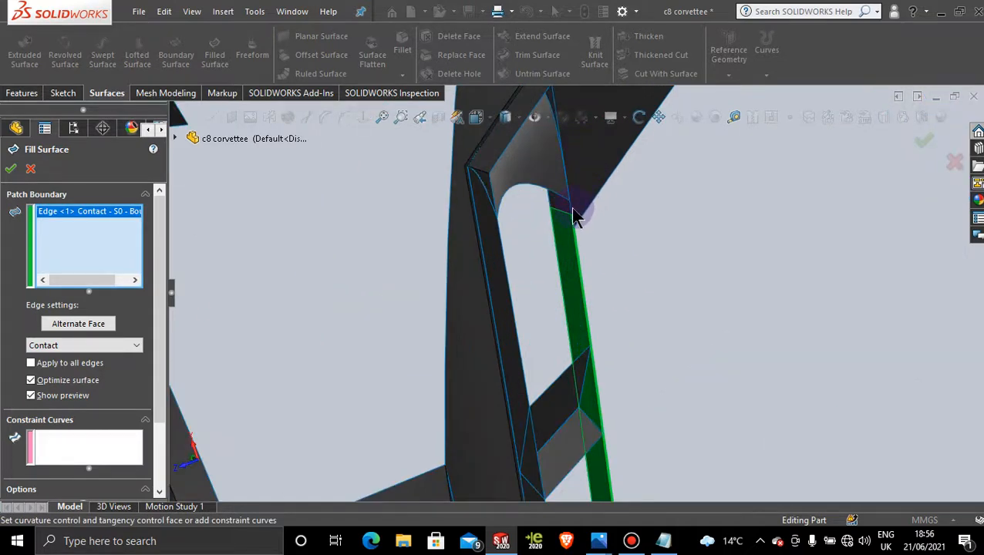
{"action": "scroll", "coordinate": [598, 186], "scroll_direction": "down", "scroll_amount": 3}
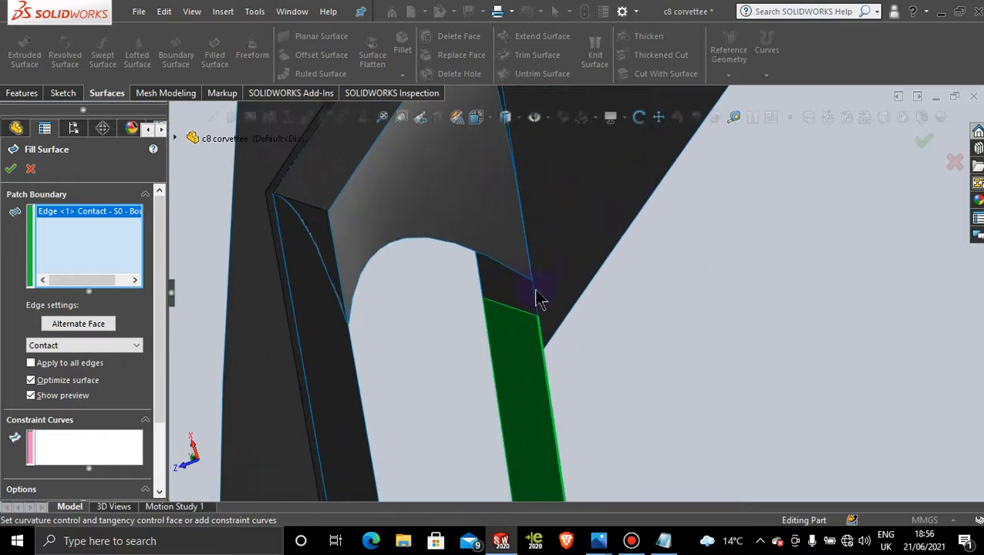
{"action": "middle_click_drag", "start_coordinate": [542, 302], "coordinate": [521, 310]}
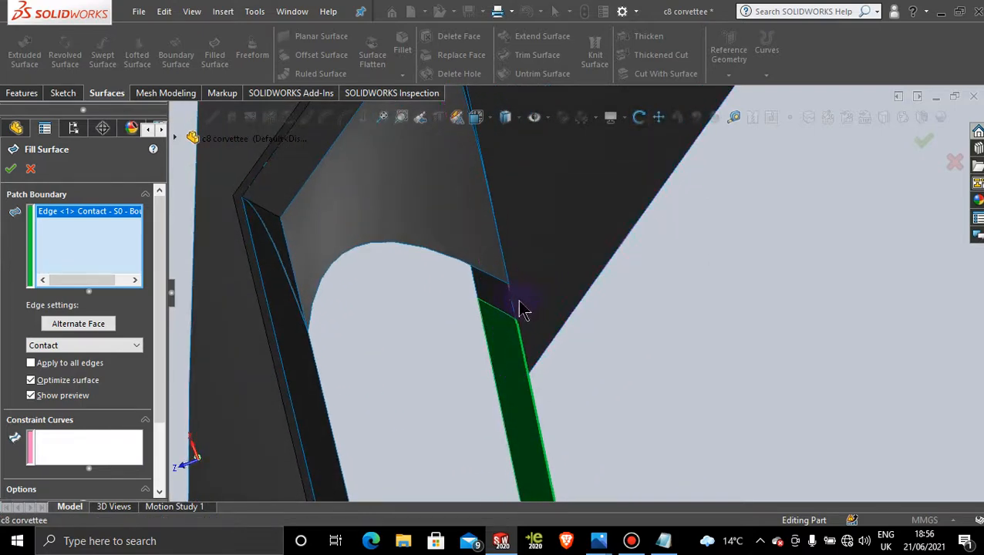
{"action": "left_click", "coordinate": [511, 303]}
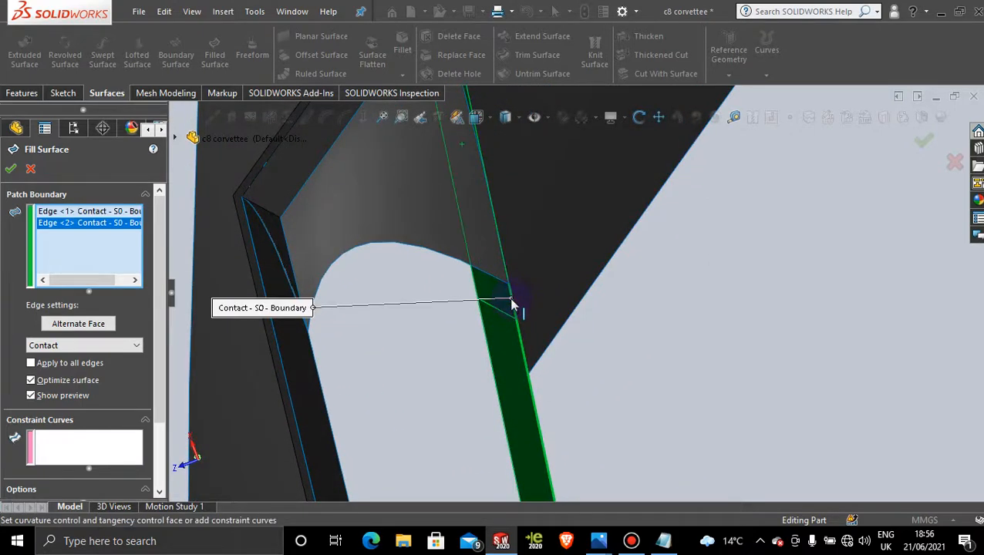
{"action": "scroll", "coordinate": [552, 247], "scroll_direction": "up", "scroll_amount": 2}
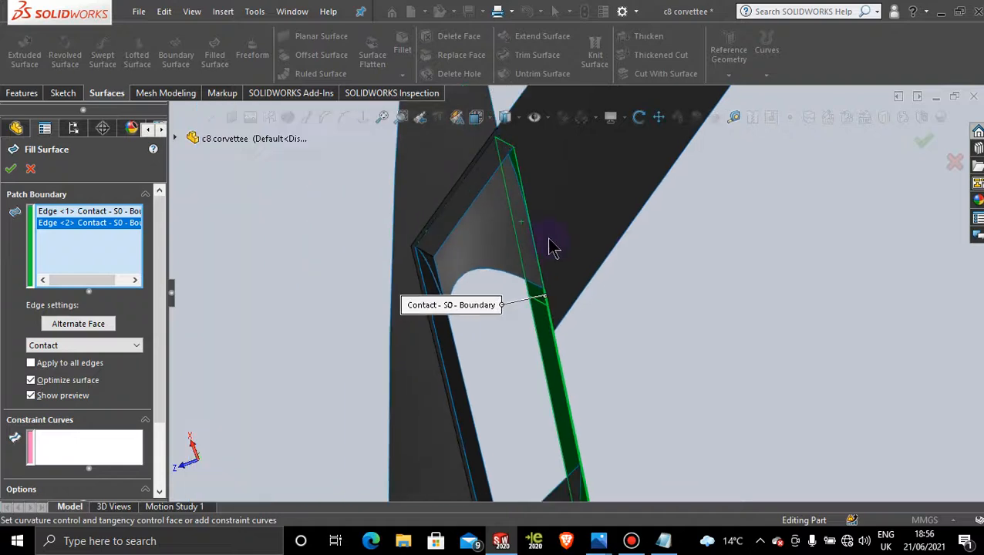
{"action": "left_click", "coordinate": [495, 169]}
{"action": "left_click", "coordinate": [440, 282]}
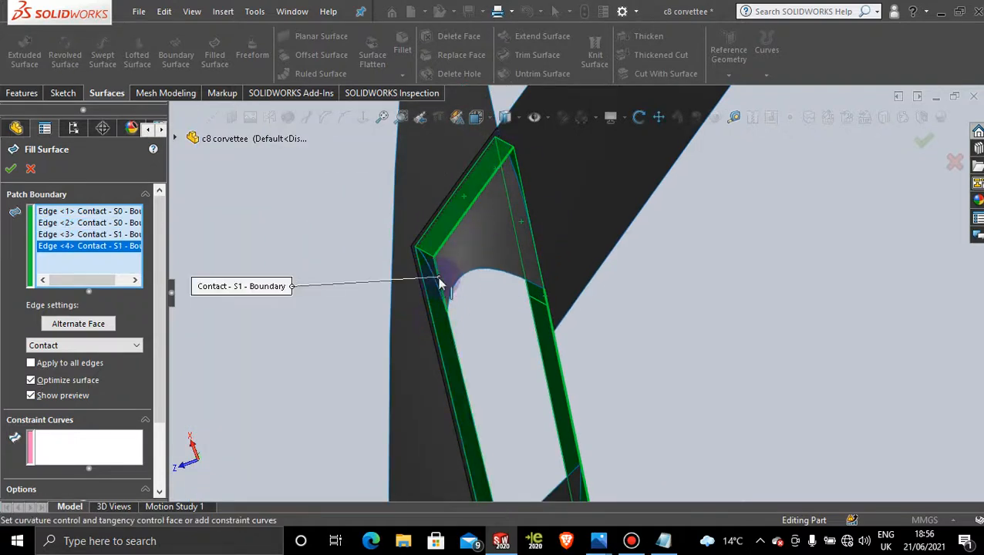
Add the edge at the vent's front end to the patch boundary and try to create the filled surface
{"action": "scroll", "coordinate": [514, 346], "scroll_direction": "up", "scroll_amount": 2}
{"action": "scroll", "coordinate": [550, 438], "scroll_direction": "up", "scroll_amount": 4}
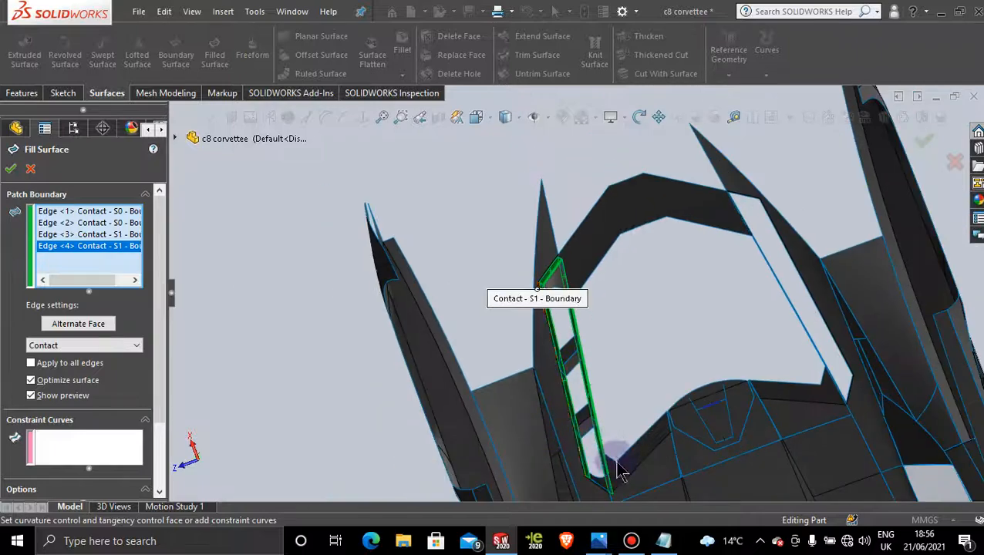
{"action": "scroll", "coordinate": [610, 362], "scroll_direction": "down", "scroll_amount": 8}
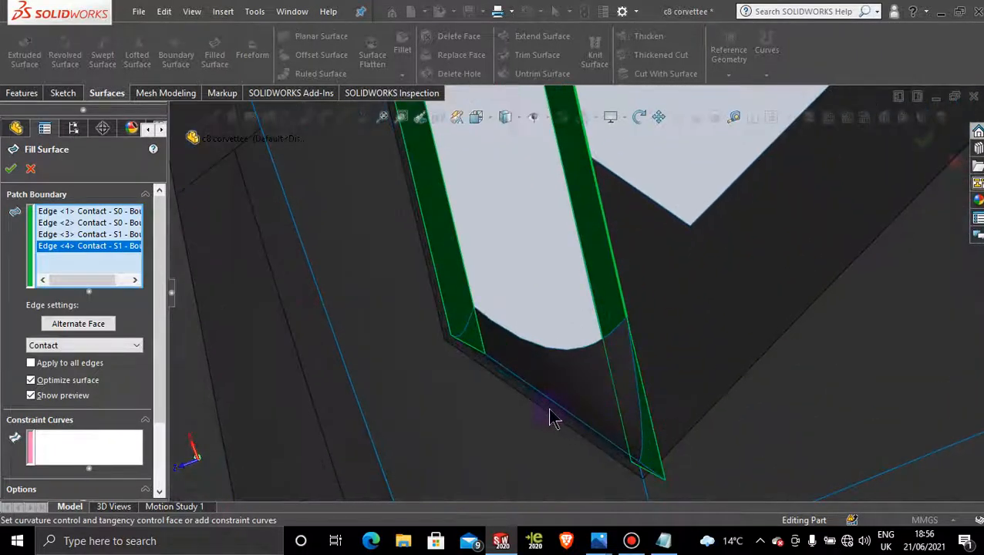
{"action": "left_click", "coordinate": [557, 409]}
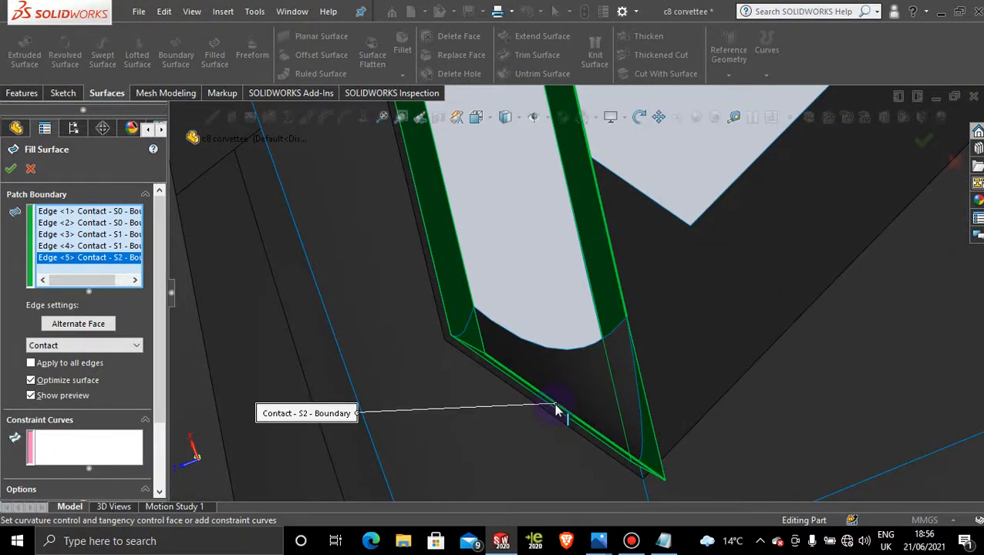
{"action": "left_click", "coordinate": [11, 170]}
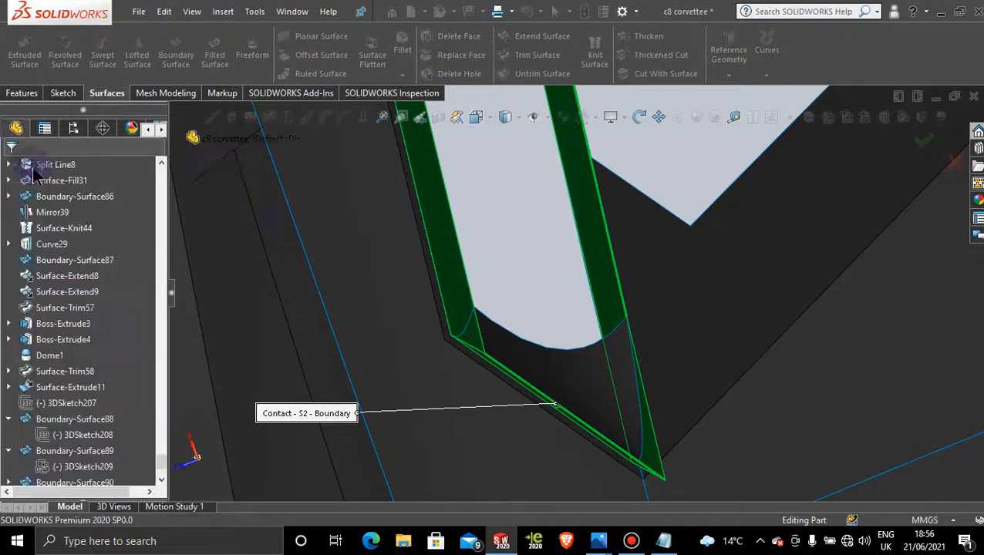
Try to create a boundary surface between the inner long edges of the vent's upper and lower walls, with no tangency constraint
{"action": "scroll", "coordinate": [522, 345], "scroll_direction": "up", "scroll_amount": 1}
{"action": "middle_click_drag", "start_coordinate": [522, 345], "coordinate": [582, 386]}
{"action": "middle_click_drag", "start_coordinate": [605, 322], "coordinate": [559, 256]}
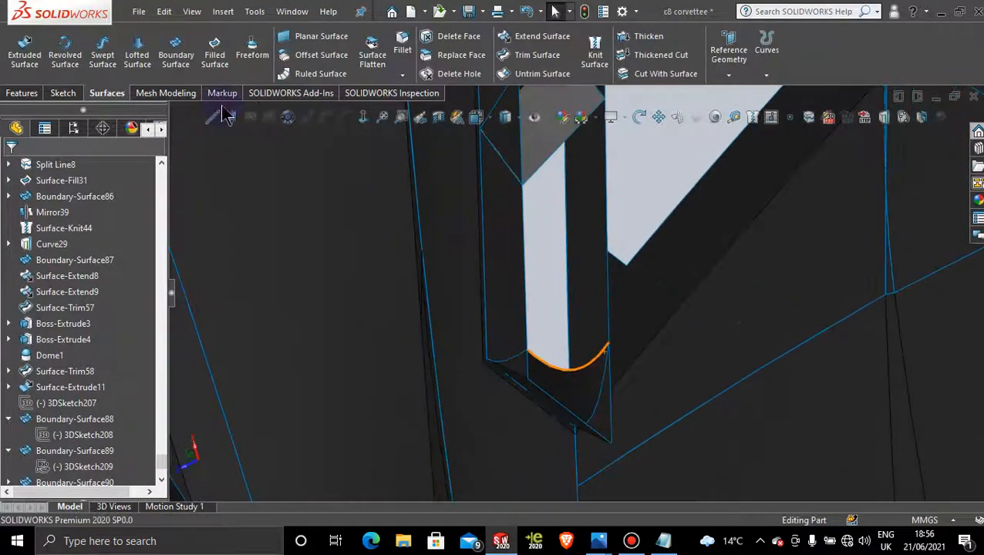
{"action": "left_click", "coordinate": [176, 50]}
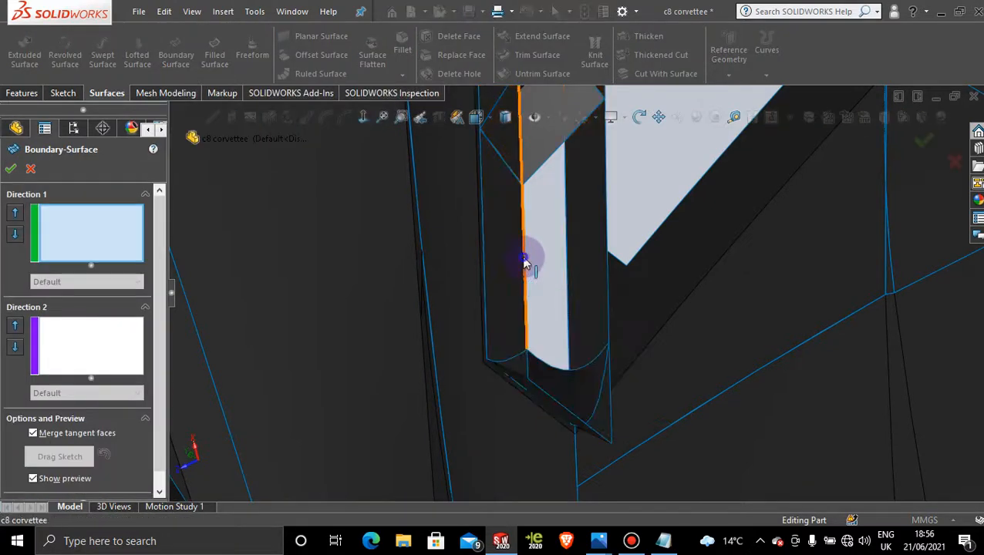
{"action": "left_click", "coordinate": [522, 257]}
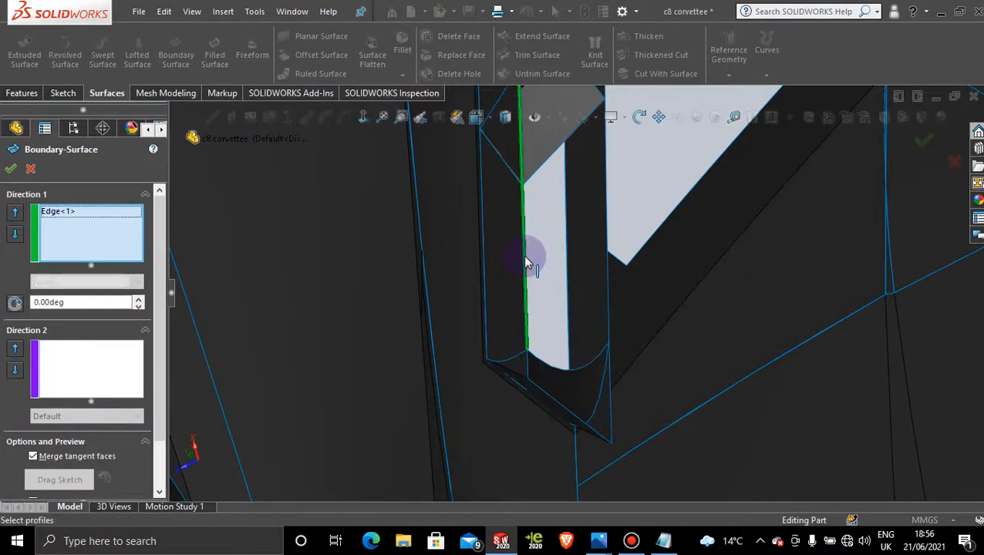
{"action": "left_click", "coordinate": [605, 229]}
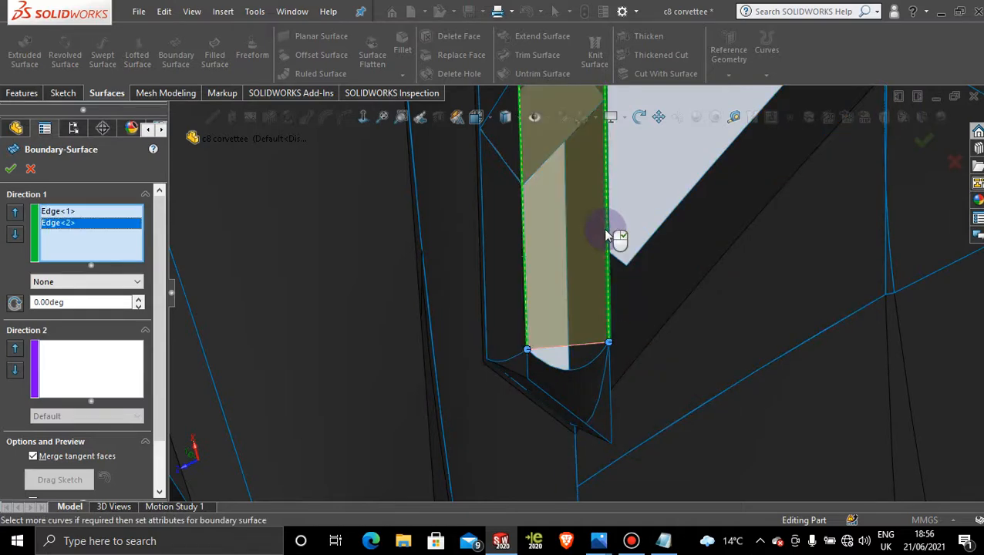
{"action": "scroll", "coordinate": [607, 233], "scroll_direction": "up", "scroll_amount": 10}
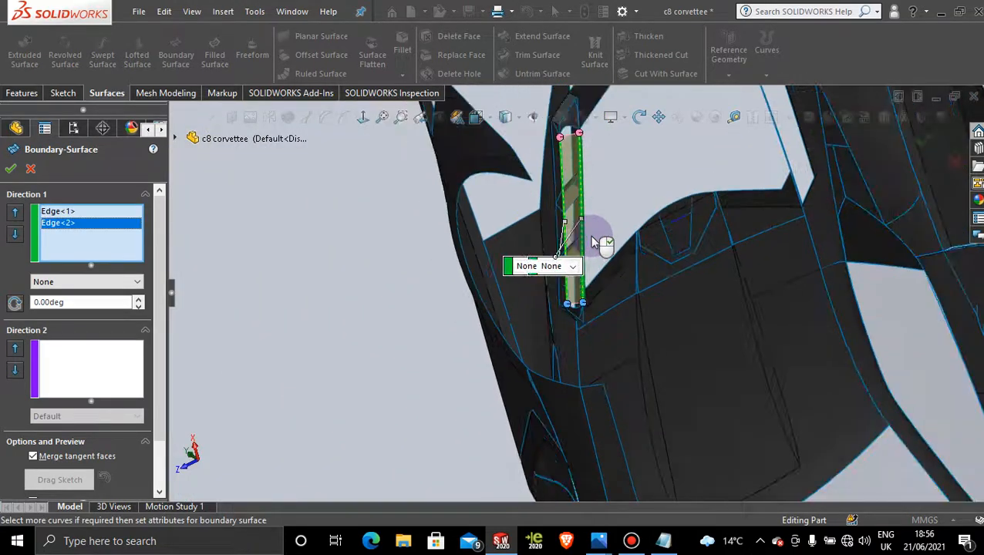
{"action": "scroll", "coordinate": [590, 235], "scroll_direction": "down", "scroll_amount": 6}
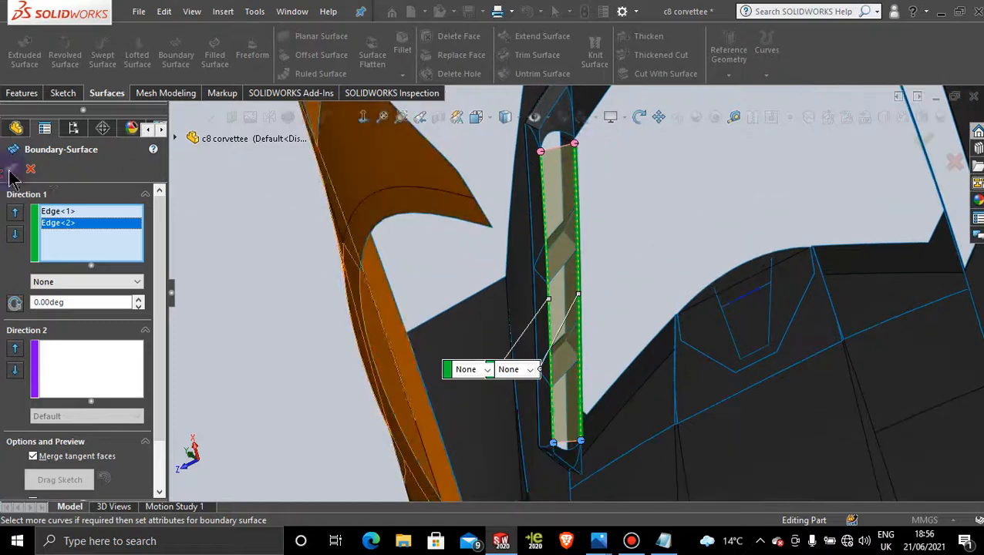
{"action": "left_click", "coordinate": [12, 171]}
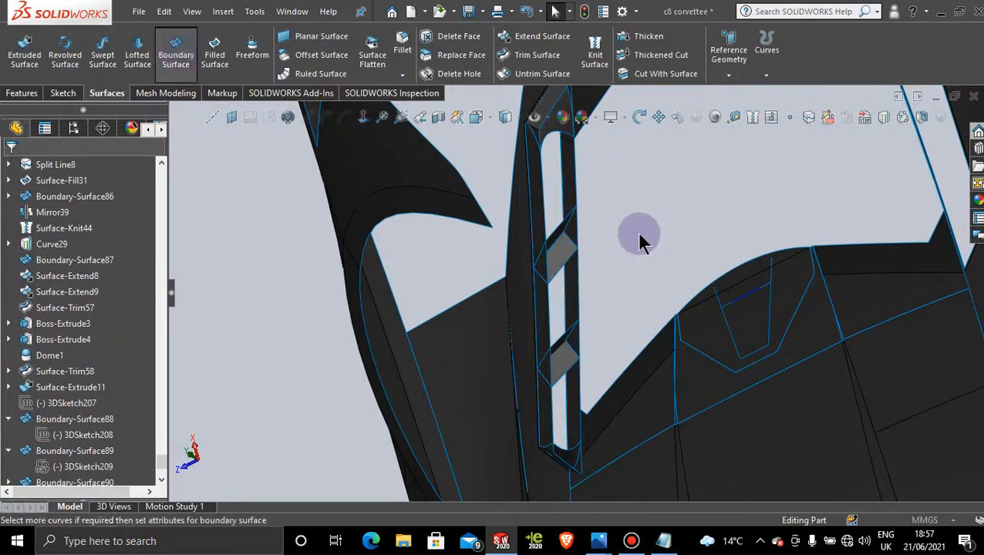
Start a boundary surface with the connected edges along the vent's upper wall as the first Direction 1 curve group
{"action": "key", "text": "Return"}
{"action": "scroll", "coordinate": [615, 187], "scroll_direction": "up", "scroll_amount": 3}
{"action": "scroll", "coordinate": [616, 187], "scroll_direction": "down", "scroll_amount": 3}
{"action": "right_click", "coordinate": [593, 258]}
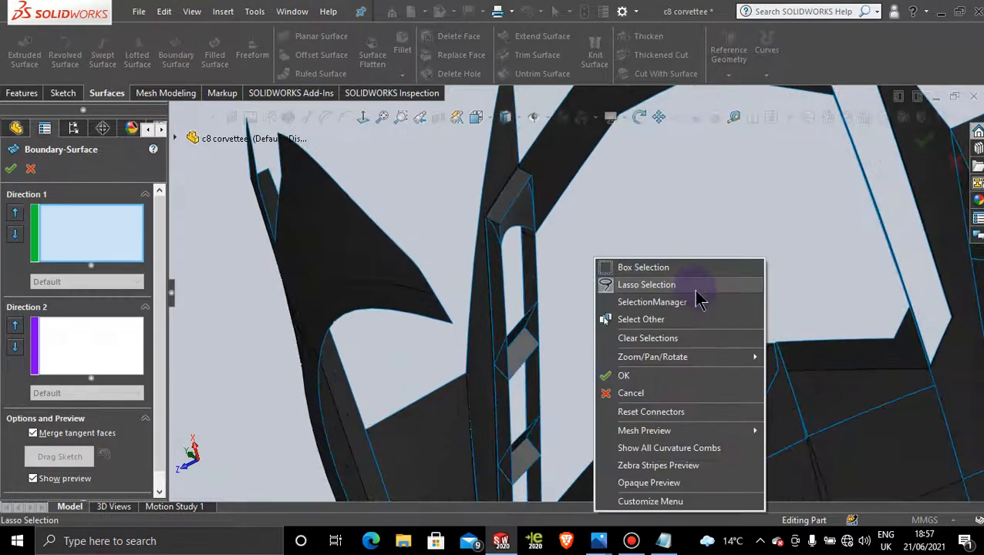
{"action": "left_click", "coordinate": [691, 303]}
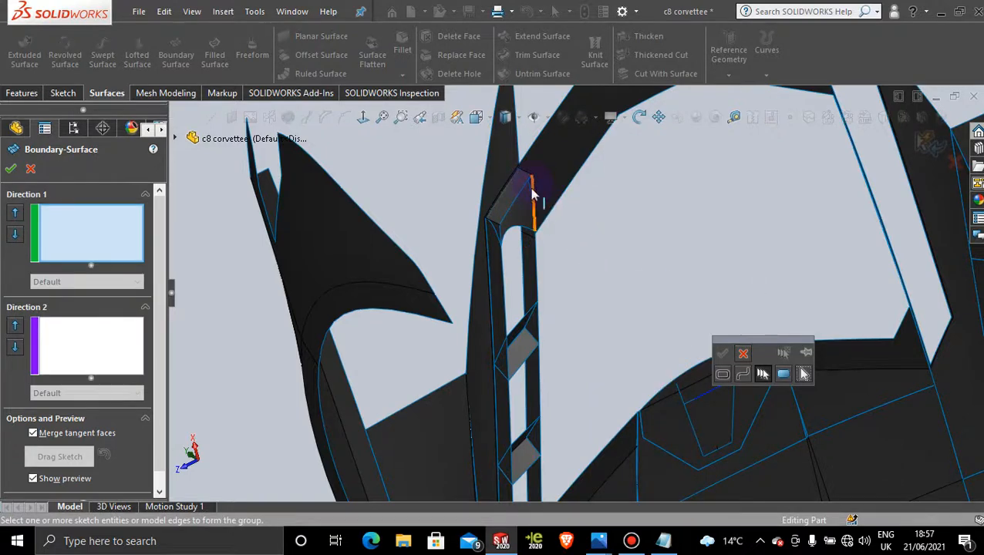
{"action": "left_click", "coordinate": [533, 199]}
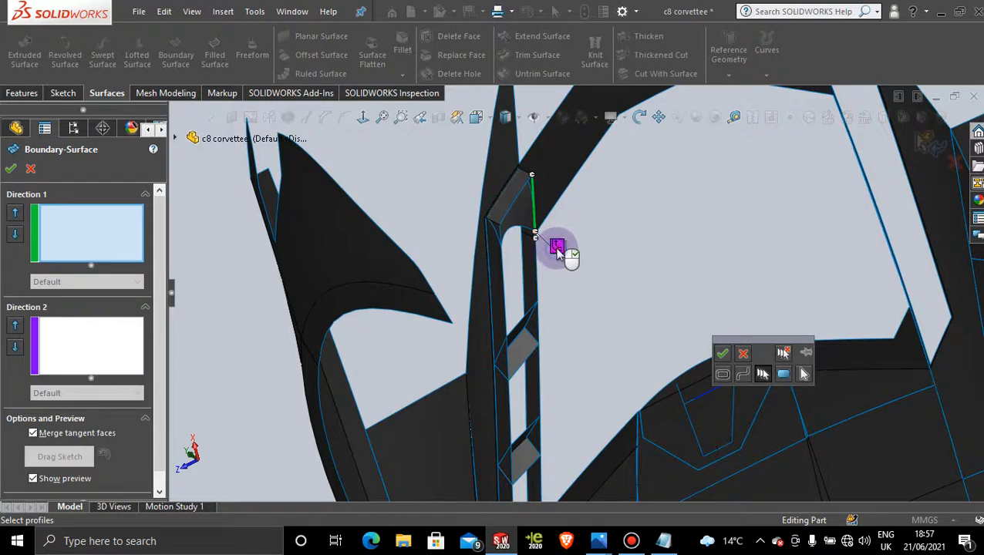
{"action": "scroll", "coordinate": [555, 258], "scroll_direction": "down", "scroll_amount": 2}
{"action": "left_click", "coordinate": [525, 283]}
{"action": "middle_click_drag", "start_coordinate": [525, 283], "coordinate": [589, 389]}
{"action": "scroll", "coordinate": [586, 387], "scroll_direction": "down", "scroll_amount": 5}
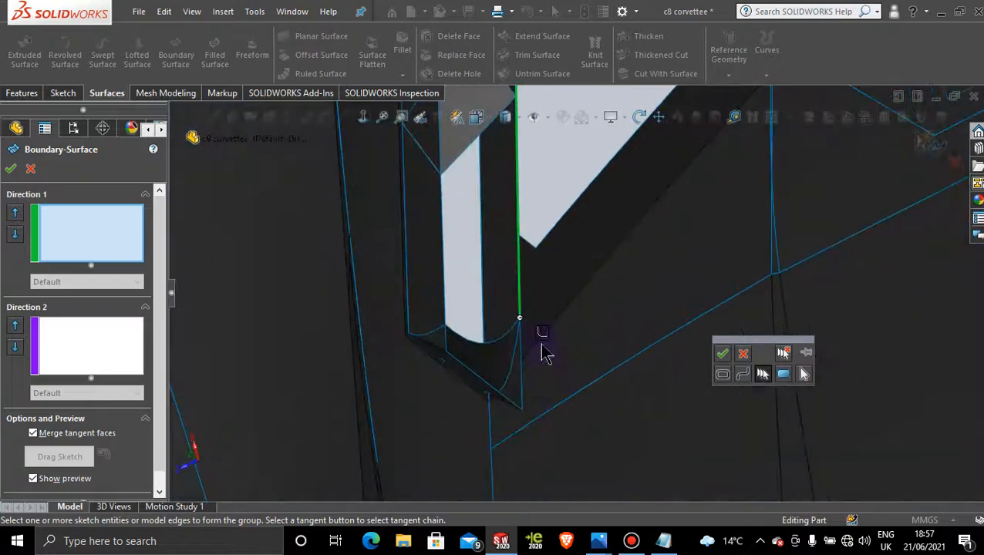
{"action": "left_click", "coordinate": [722, 354]}
Add the connected edges along the vent's lower wall, including the short end segments, as the second Direction 1 curve group
{"action": "scroll", "coordinate": [567, 317], "scroll_direction": "up", "scroll_amount": 3}
{"action": "scroll", "coordinate": [599, 199], "scroll_direction": "up", "scroll_amount": 4}
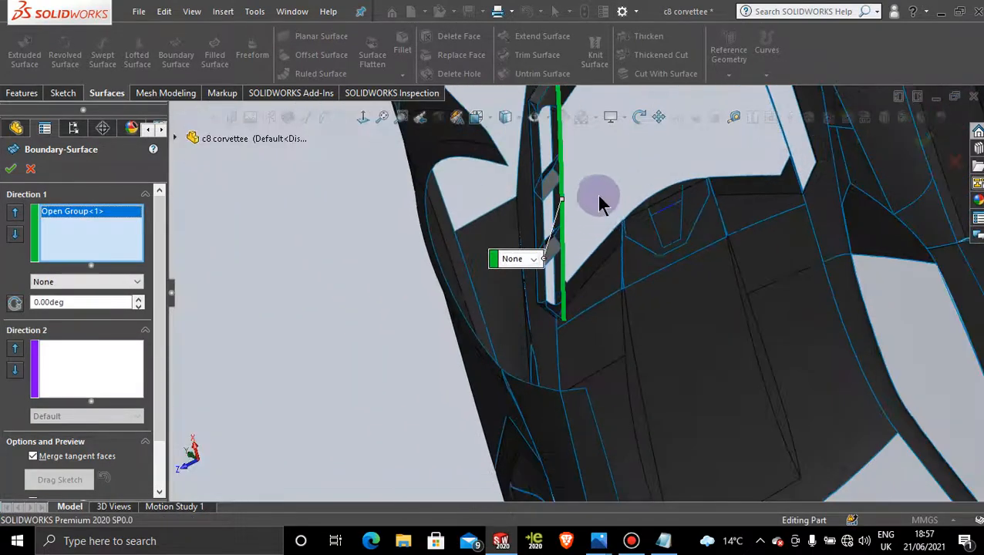
{"action": "scroll", "coordinate": [595, 200], "scroll_direction": "down", "scroll_amount": 4}
{"action": "scroll", "coordinate": [526, 177], "scroll_direction": "down", "scroll_amount": 1}
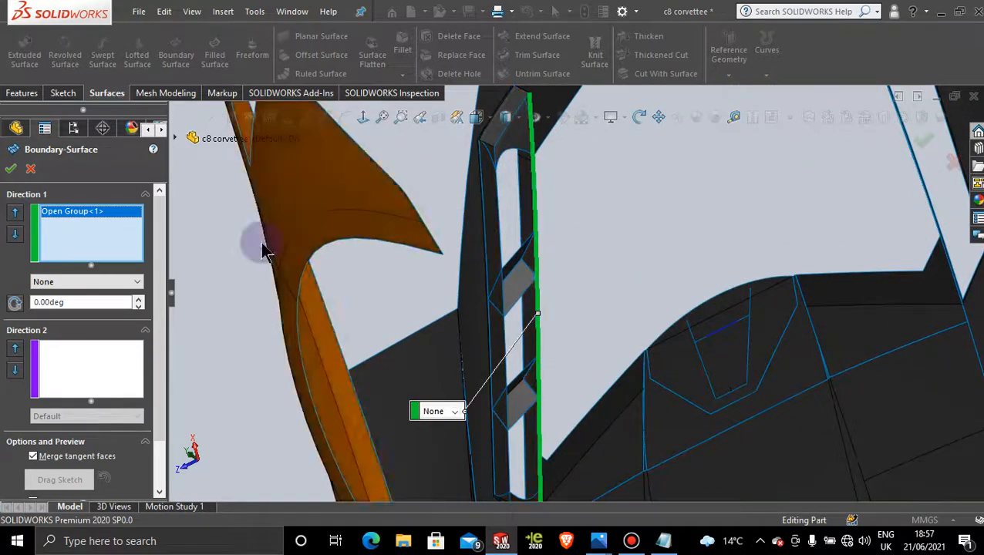
{"action": "right_click", "coordinate": [690, 185]}
{"action": "left_click", "coordinate": [744, 243]}
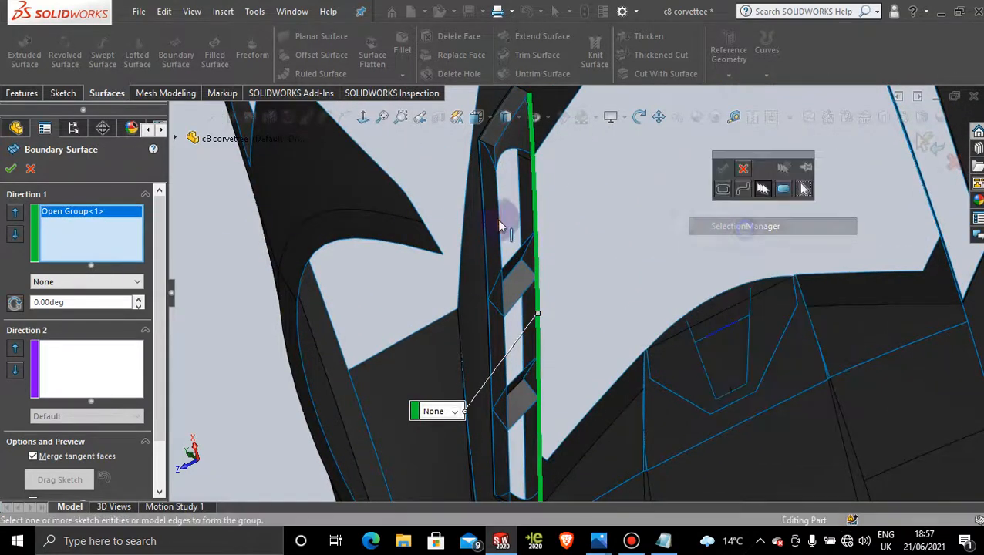
{"action": "left_click", "coordinate": [500, 220]}
{"action": "scroll", "coordinate": [502, 180], "scroll_direction": "down", "scroll_amount": 3}
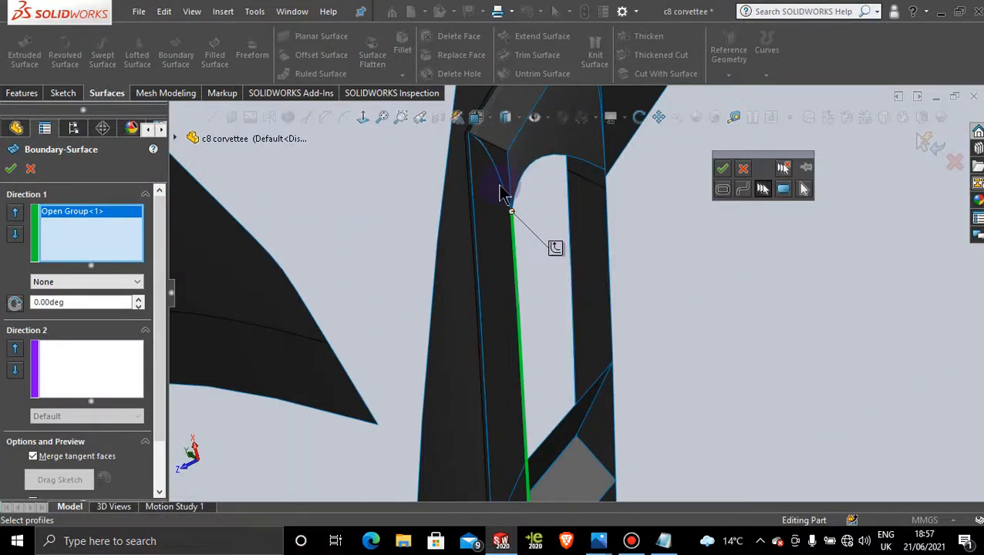
{"action": "left_click", "coordinate": [509, 187]}
{"action": "scroll", "coordinate": [562, 292], "scroll_direction": "up", "scroll_amount": 5}
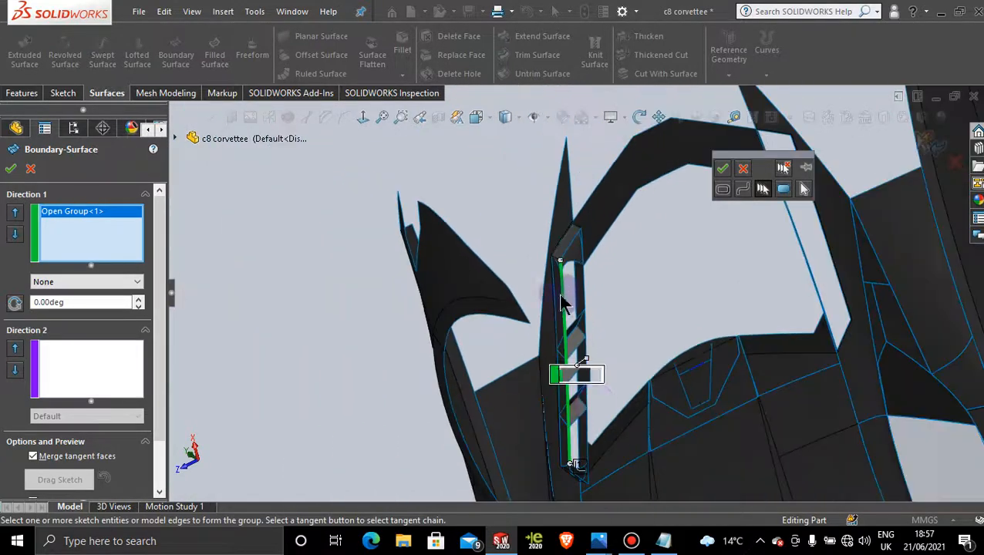
{"action": "scroll", "coordinate": [589, 402], "scroll_direction": "up", "scroll_amount": 2}
{"action": "scroll", "coordinate": [588, 402], "scroll_direction": "down", "scroll_amount": 5}
{"action": "scroll", "coordinate": [570, 410], "scroll_direction": "down", "scroll_amount": 2}
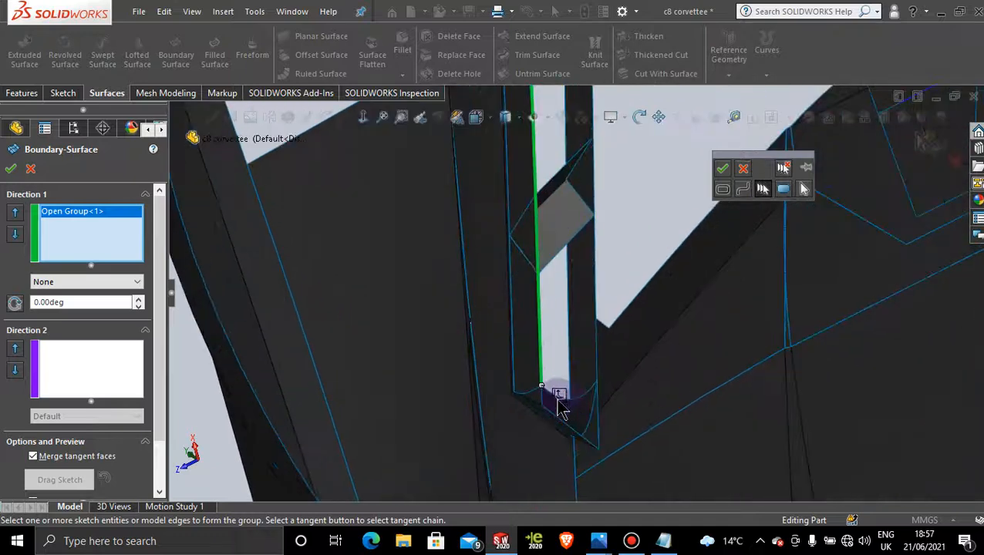
{"action": "left_click", "coordinate": [722, 169]}
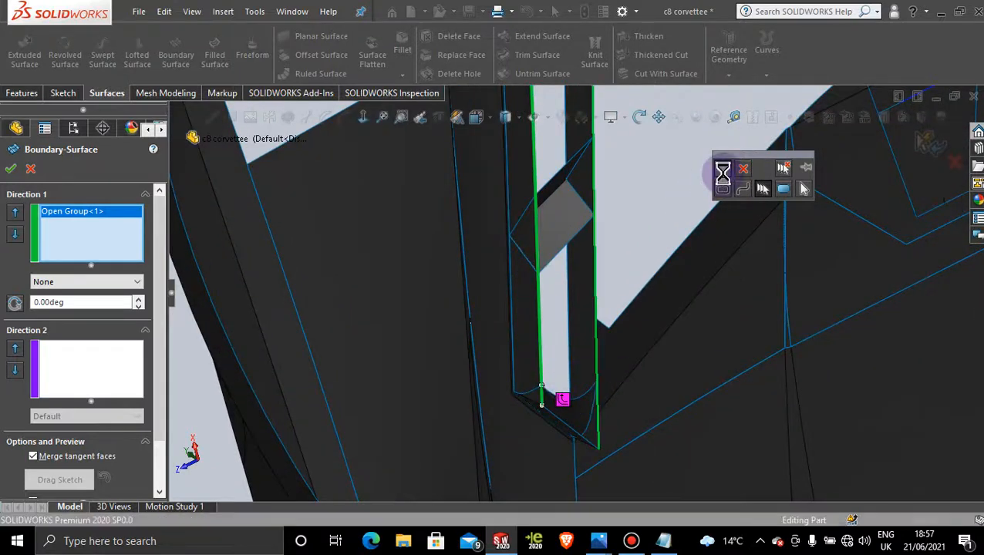
Use the edges across the vent's ends for Direction 2 and create the boundary surface over the inner opening
{"action": "left_click", "coordinate": [59, 374]}
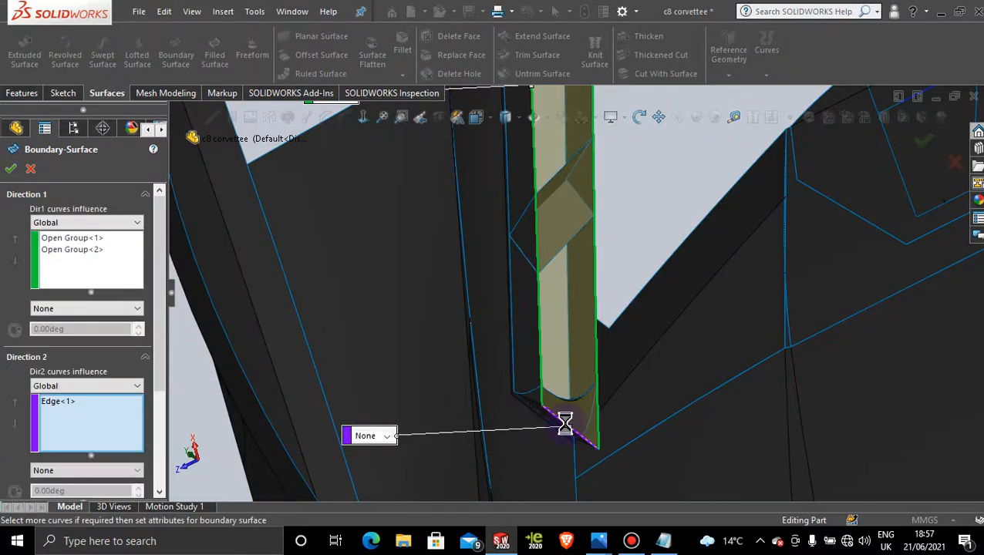
{"action": "scroll", "coordinate": [601, 327], "scroll_direction": "up", "scroll_amount": 8}
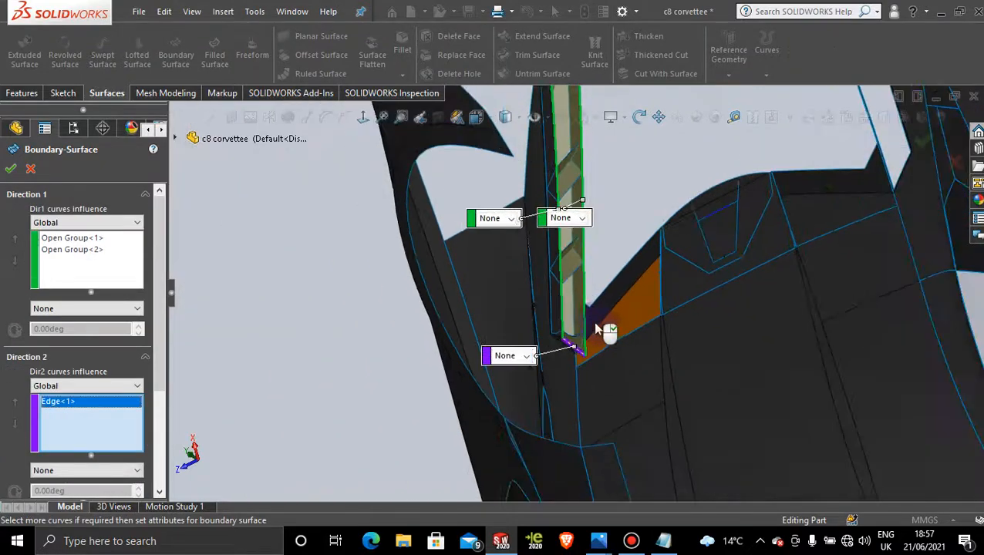
{"action": "scroll", "coordinate": [571, 177], "scroll_direction": "down", "scroll_amount": 5}
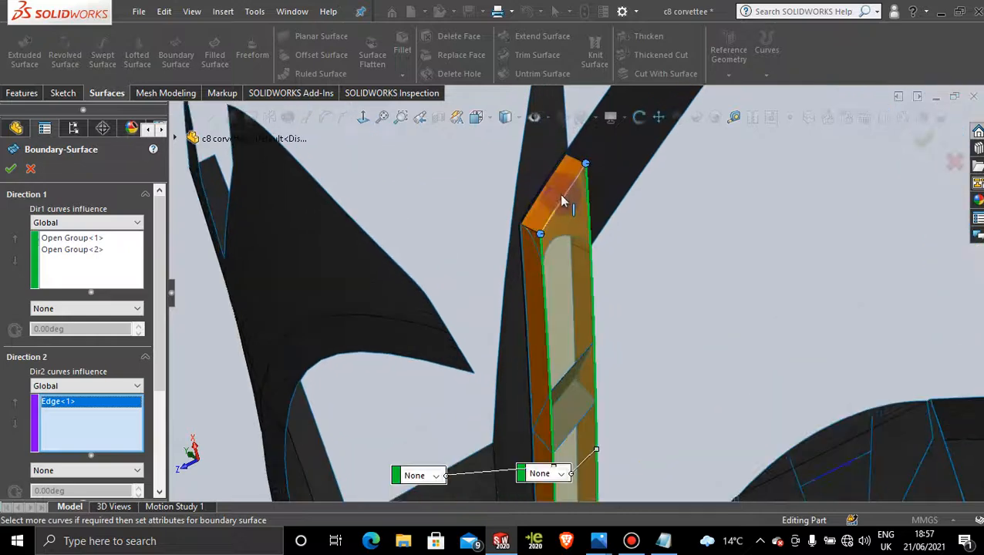
{"action": "right_click", "coordinate": [556, 209]}
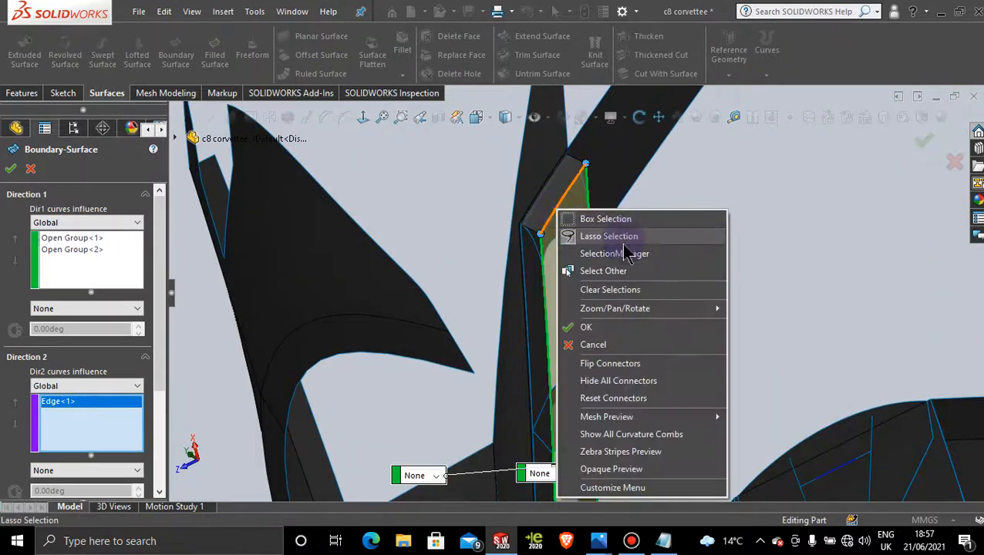
{"action": "left_click", "coordinate": [549, 224]}
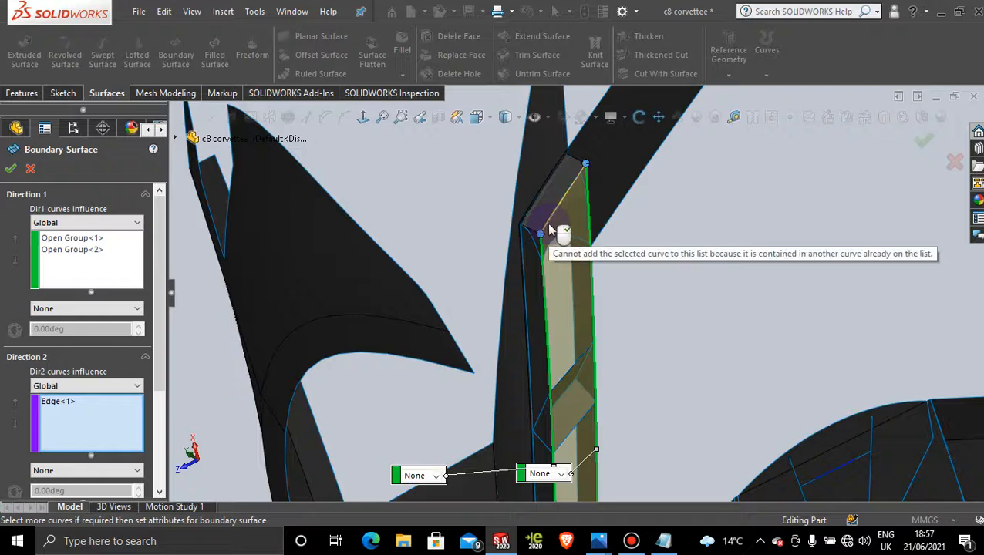
{"action": "left_click", "coordinate": [547, 222]}
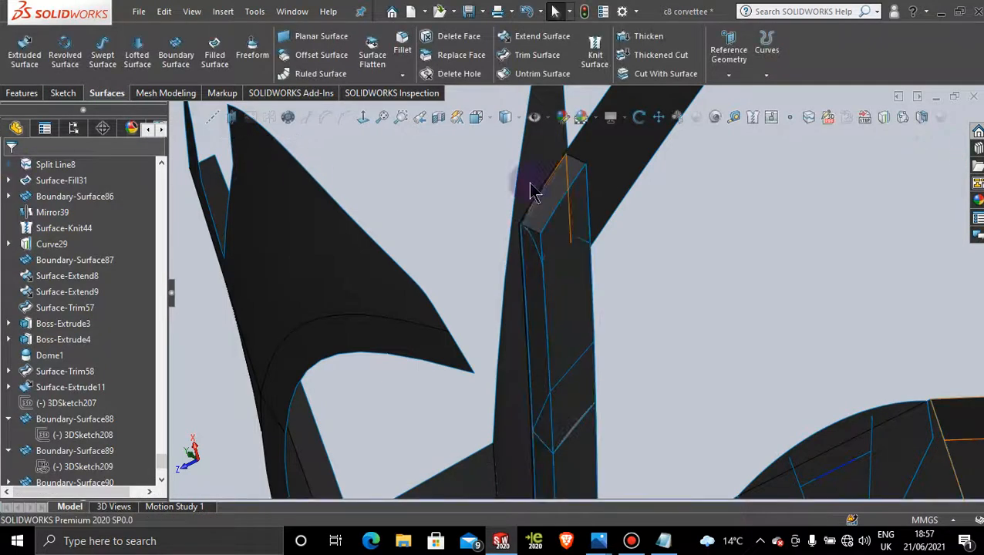
Browse the appearance library's Fabric, Organic and Miscellaneous categories and show the 3D Textures appearances
{"action": "scroll", "coordinate": [649, 277], "scroll_direction": "up", "scroll_amount": 5}
{"action": "middle_click_drag", "start_coordinate": [650, 283], "coordinate": [552, 313]}
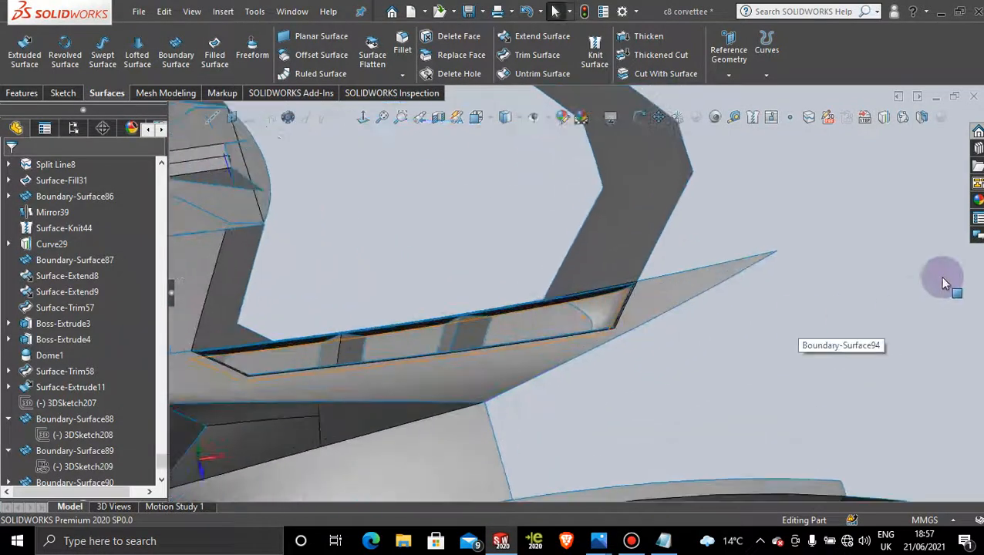
{"action": "left_click", "coordinate": [977, 198]}
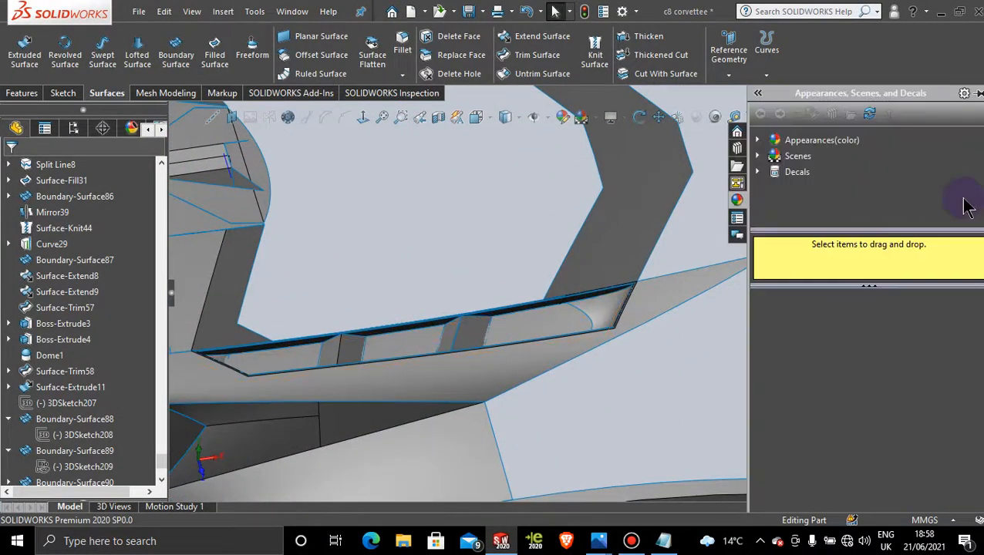
{"action": "left_click", "coordinate": [763, 142]}
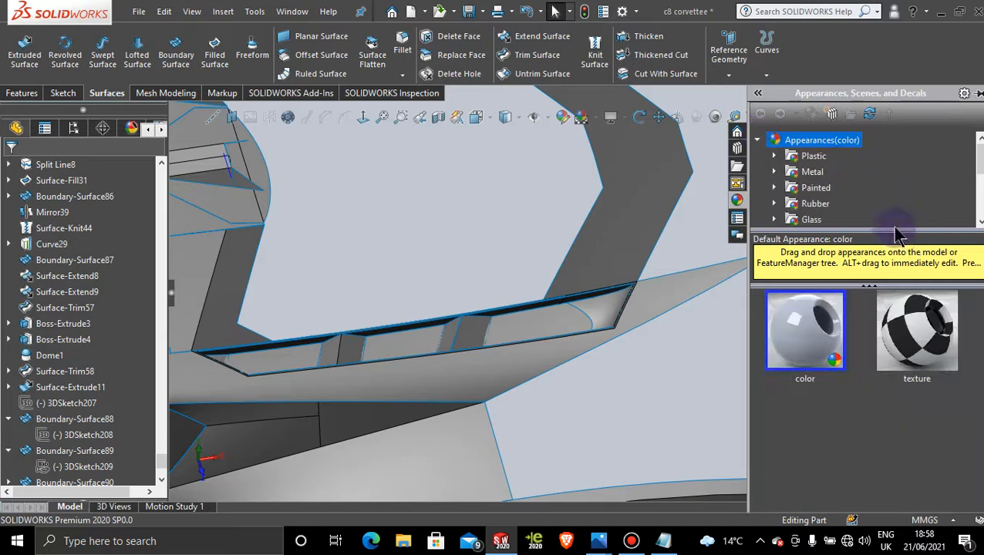
{"action": "mouse_move", "coordinate": [894, 230]}
{"action": "left_mouse_down"}
{"action": "mouse_move", "coordinate": [896, 431]}
{"action": "mouse_move", "coordinate": [874, 376]}
{"action": "left_mouse_up"}
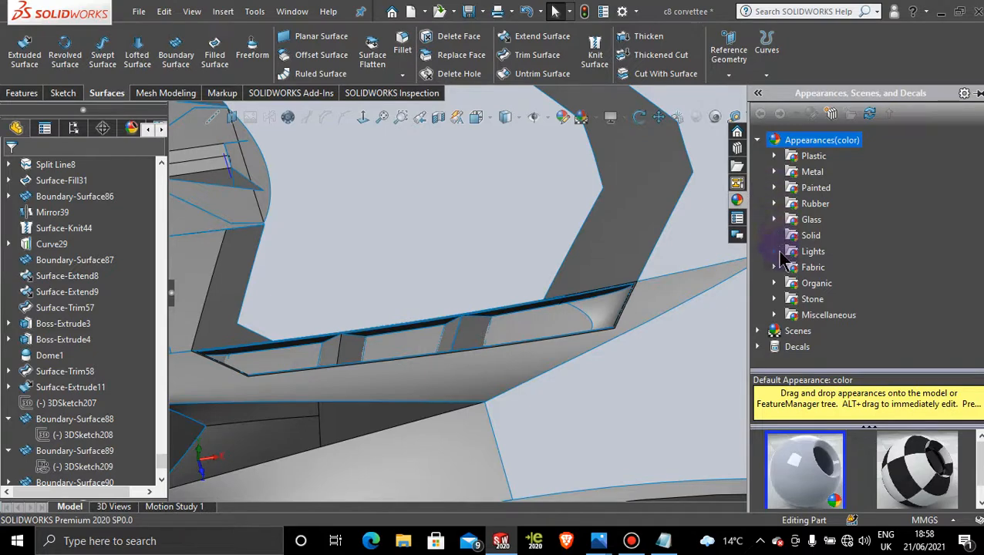
{"action": "left_click", "coordinate": [776, 268]}
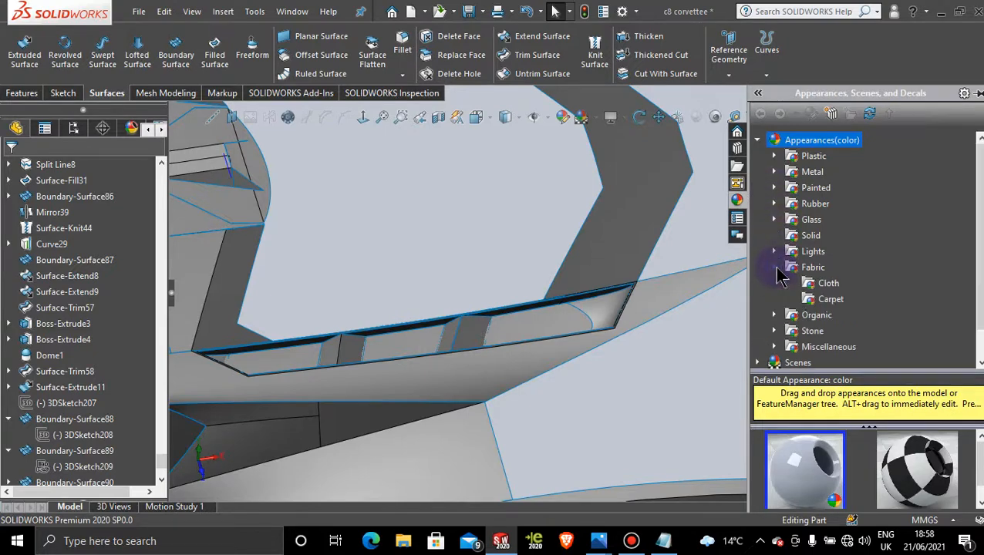
{"action": "left_click", "coordinate": [776, 268]}
{"action": "left_click", "coordinate": [775, 283]}
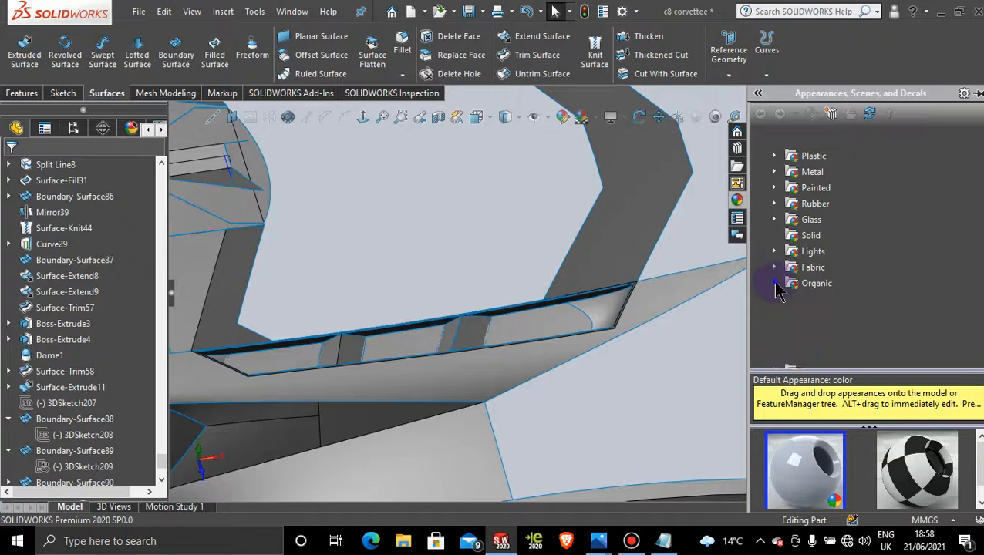
{"action": "left_click", "coordinate": [775, 252]}
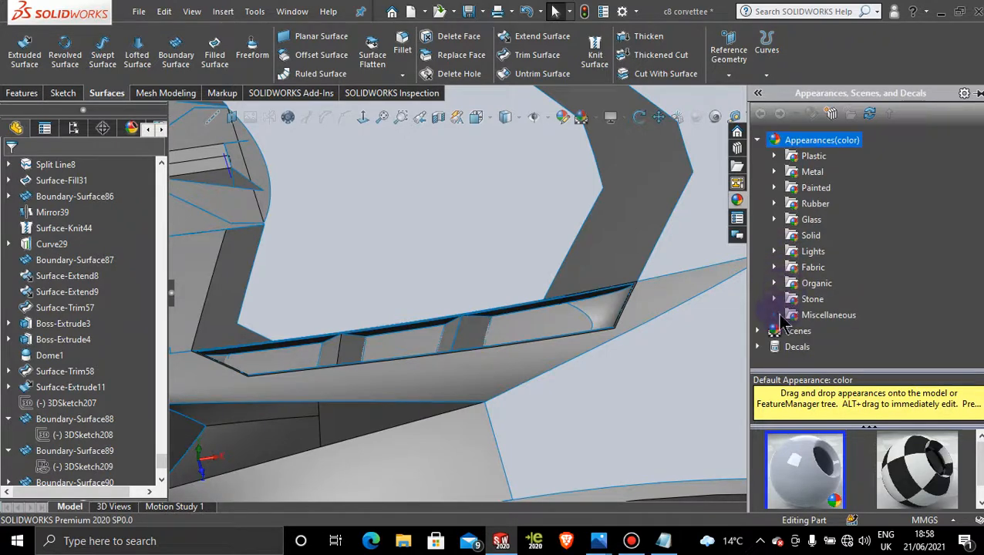
{"action": "left_click", "coordinate": [777, 315]}
{"action": "left_click", "coordinate": [853, 307]}
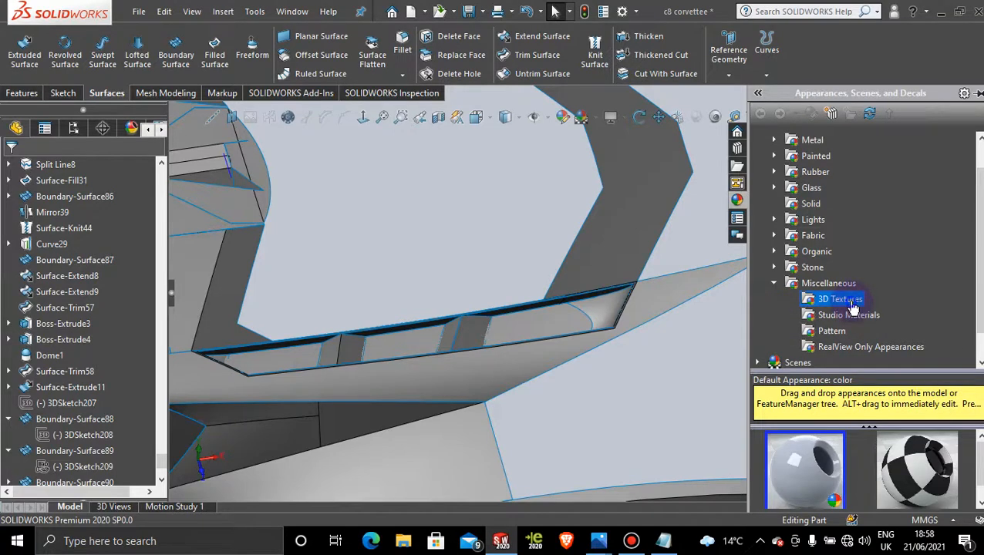
Look through the 3D Textures appearances, including the dimple, knurled and dog bone patterns, for a vent surface texture
{"action": "scroll", "coordinate": [976, 255], "scroll_direction": "down", "scroll_amount": 1}
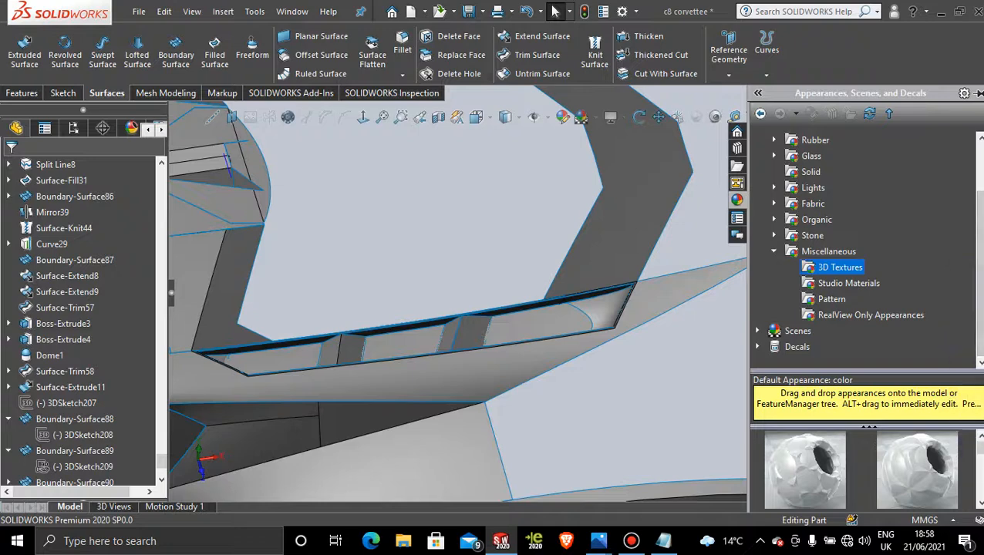
{"action": "left_click_drag", "start_coordinate": [931, 379], "coordinate": [919, 328]}
{"action": "scroll", "coordinate": [915, 431], "scroll_direction": "down", "scroll_amount": 7}
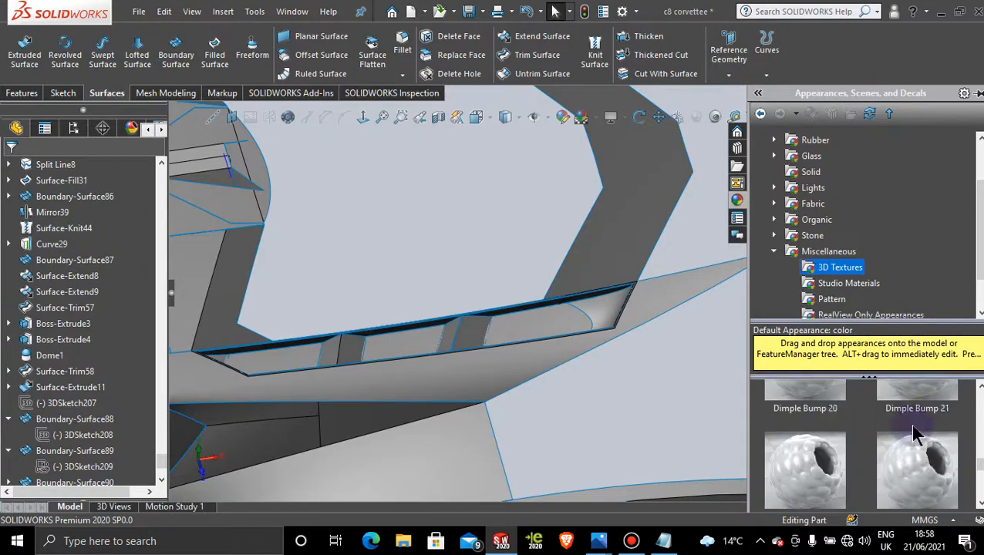
{"action": "scroll", "coordinate": [913, 432], "scroll_direction": "down", "scroll_amount": 6}
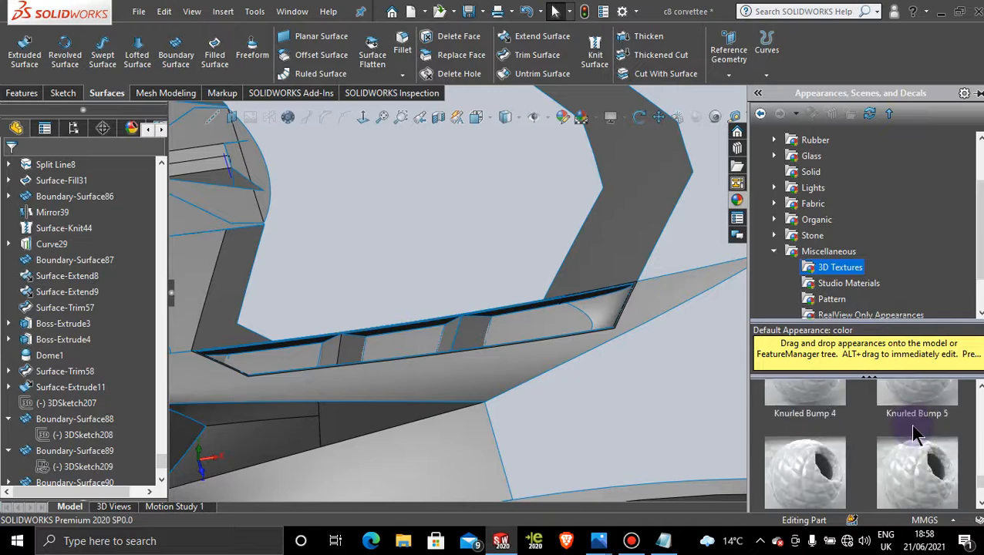
{"action": "mouse_move", "coordinate": [912, 434]}
{"action": "scroll", "coordinate": [913, 435], "scroll_direction": "up", "scroll_amount": 1}
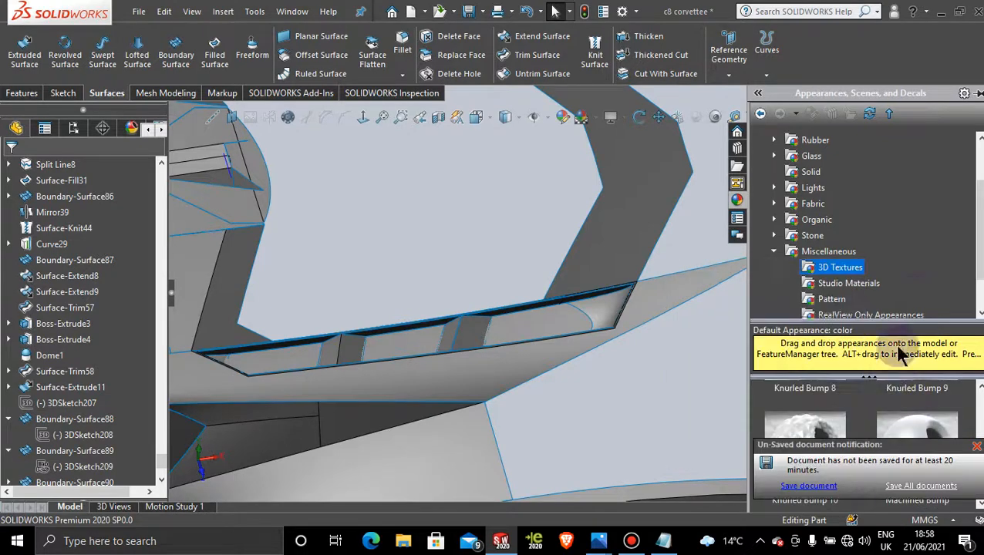
{"action": "left_click_drag", "start_coordinate": [940, 319], "coordinate": [930, 260]}
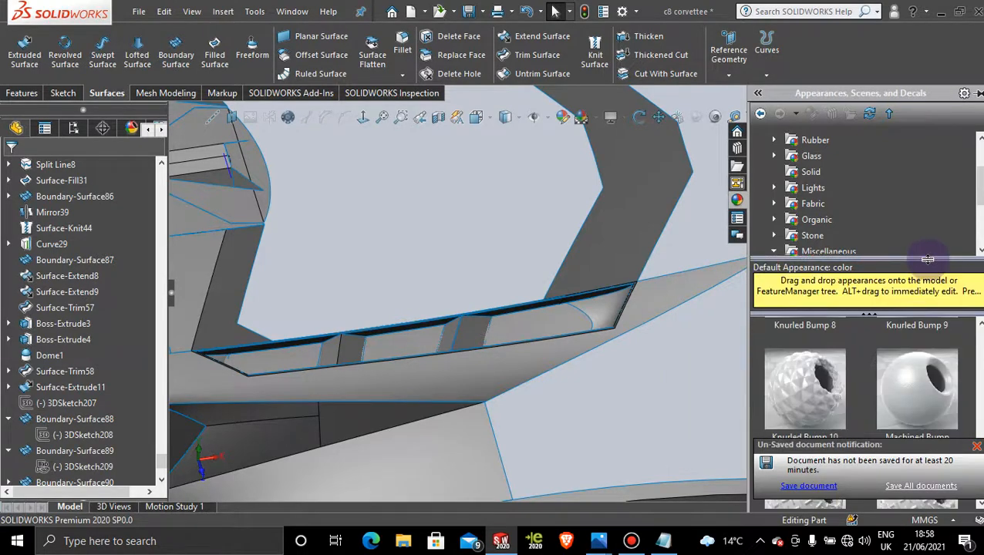
{"action": "scroll", "coordinate": [878, 391], "scroll_direction": "up", "scroll_amount": 10}
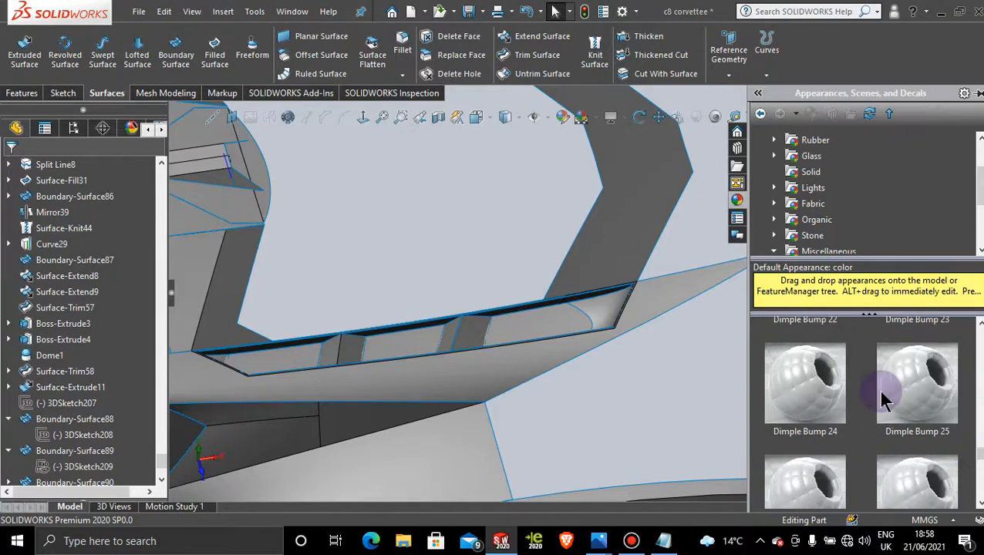
{"action": "scroll", "coordinate": [887, 409], "scroll_direction": "up", "scroll_amount": 6}
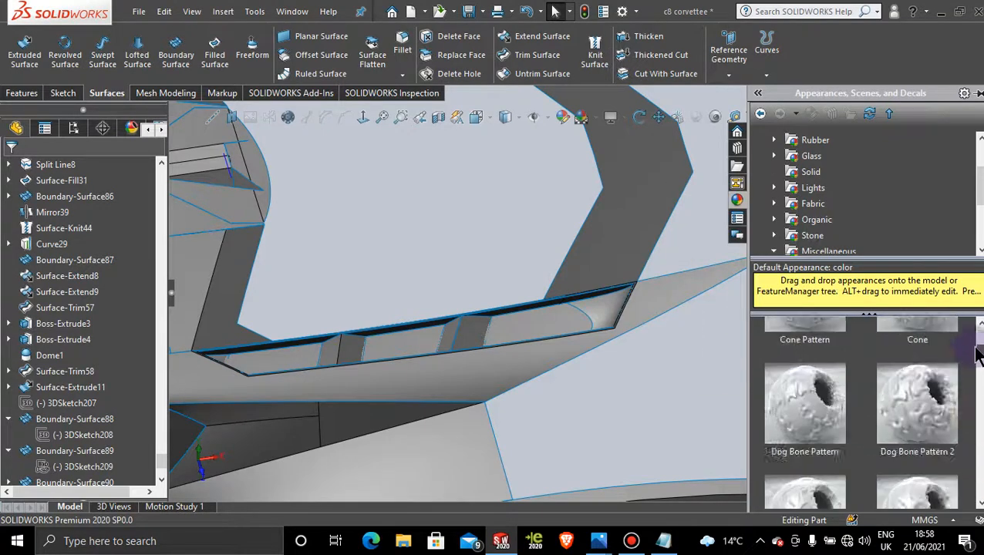
Look through the Studio Materials and Pattern appearances under Miscellaneous for a finish that suits the vent surface
{"action": "scroll", "coordinate": [856, 222], "scroll_direction": "down", "scroll_amount": 3}
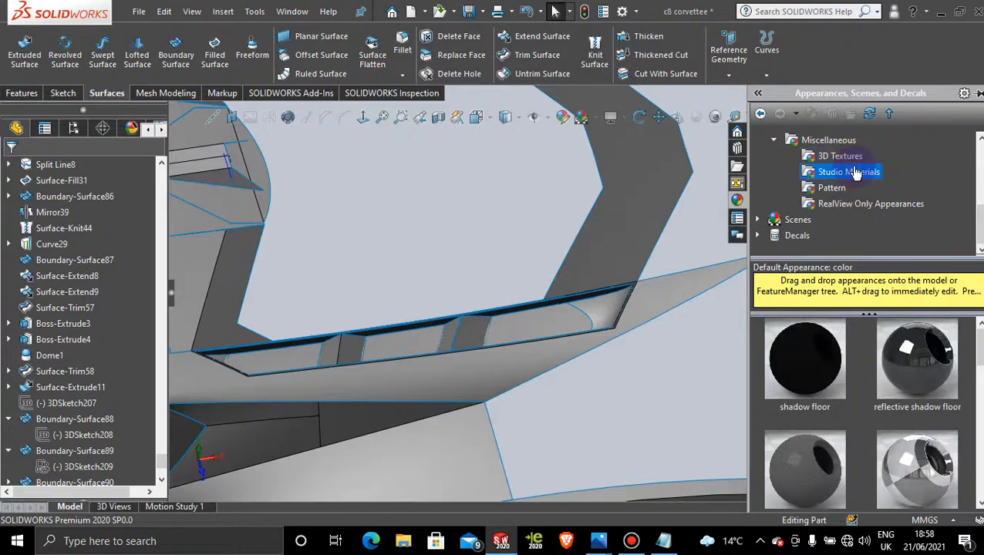
{"action": "scroll", "coordinate": [874, 351], "scroll_direction": "down", "scroll_amount": 5}
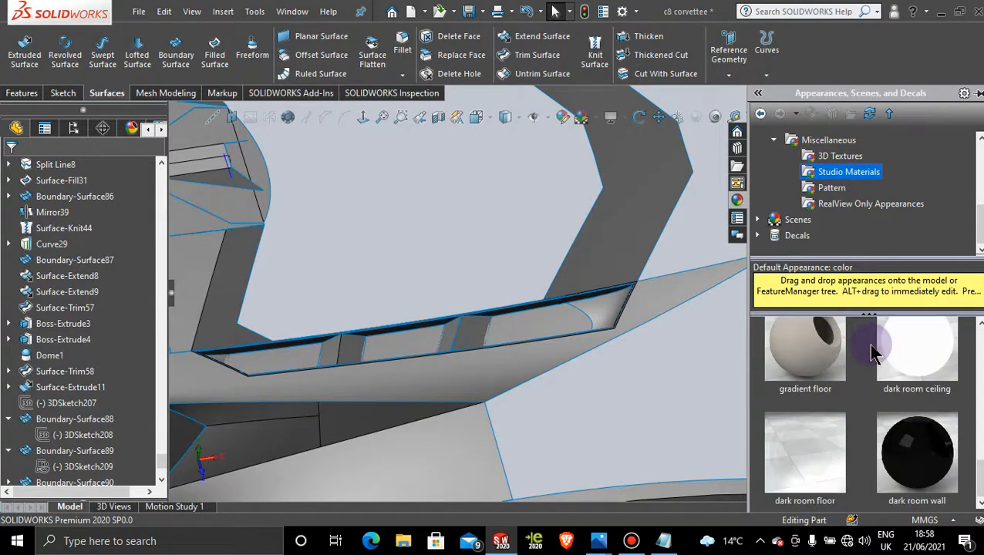
{"action": "scroll", "coordinate": [871, 352], "scroll_direction": "down", "scroll_amount": 4}
{"action": "scroll", "coordinate": [867, 341], "scroll_direction": "up", "scroll_amount": 2}
{"action": "left_click", "coordinate": [833, 188]}
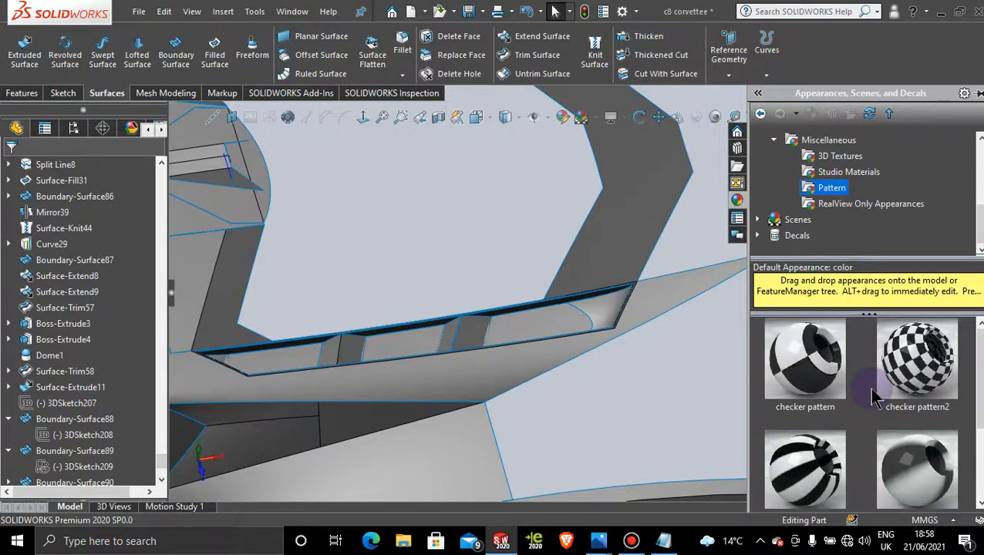
{"action": "scroll", "coordinate": [874, 396], "scroll_direction": "down", "scroll_amount": 2}
{"action": "scroll", "coordinate": [872, 395], "scroll_direction": "up", "scroll_amount": 2}
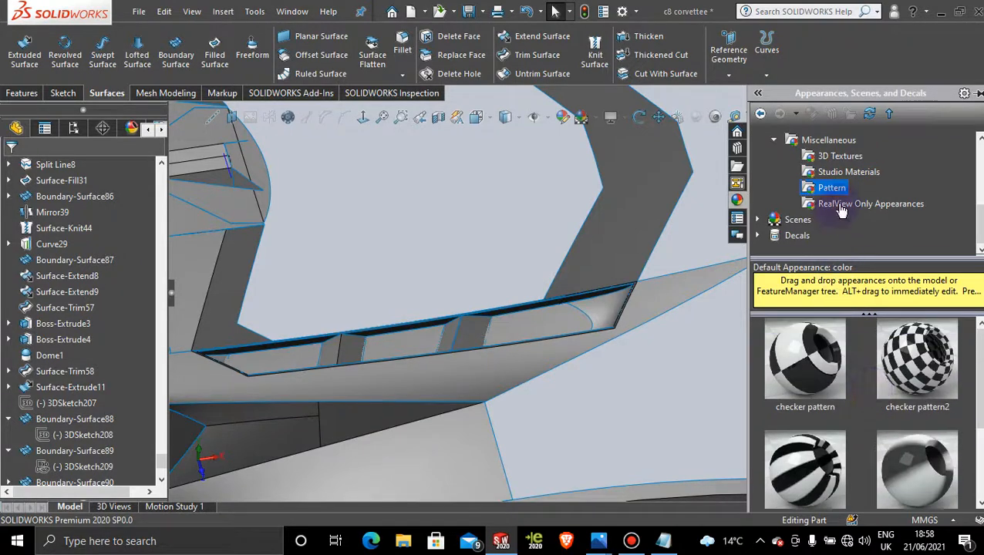
{"action": "scroll", "coordinate": [840, 210], "scroll_direction": "up", "scroll_amount": 2}
{"action": "scroll", "coordinate": [841, 210], "scroll_direction": "down", "scroll_amount": 2}
{"action": "scroll", "coordinate": [841, 210], "scroll_direction": "up", "scroll_amount": 1}
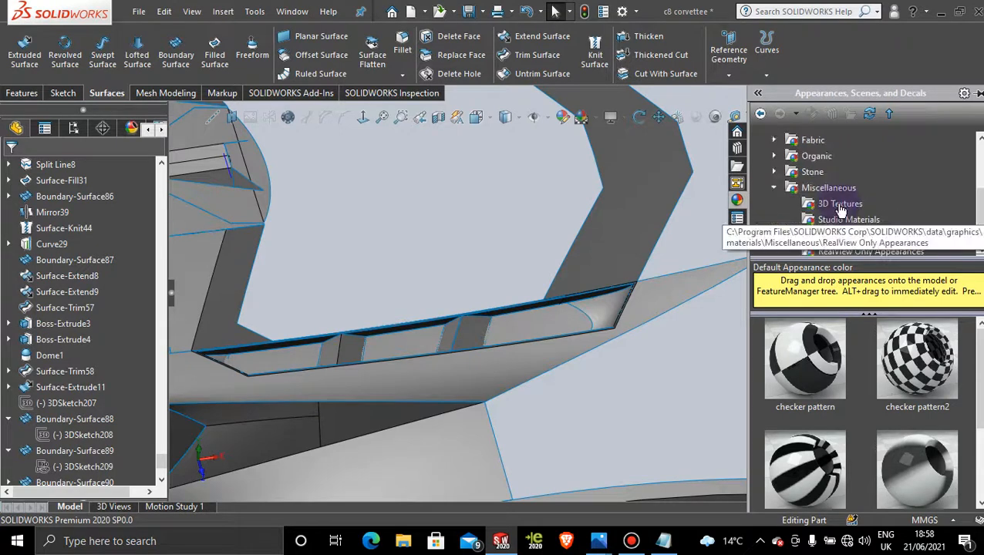
Look through the Stone, Organic and Solid appearances and the Rubber and Plastic subcategories for a mesh-like finish
{"action": "left_click", "coordinate": [830, 190]}
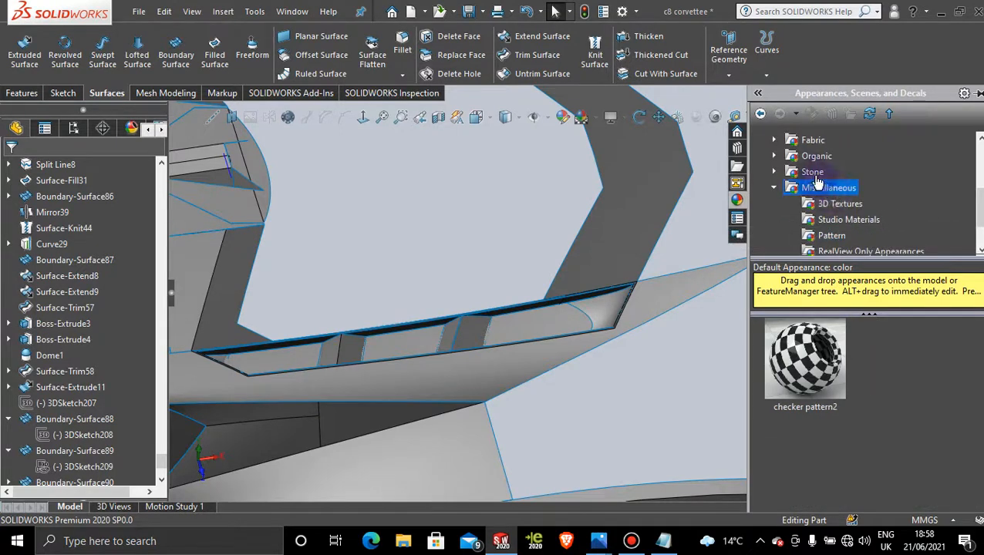
{"action": "left_click", "coordinate": [814, 173]}
{"action": "left_click", "coordinate": [816, 158]}
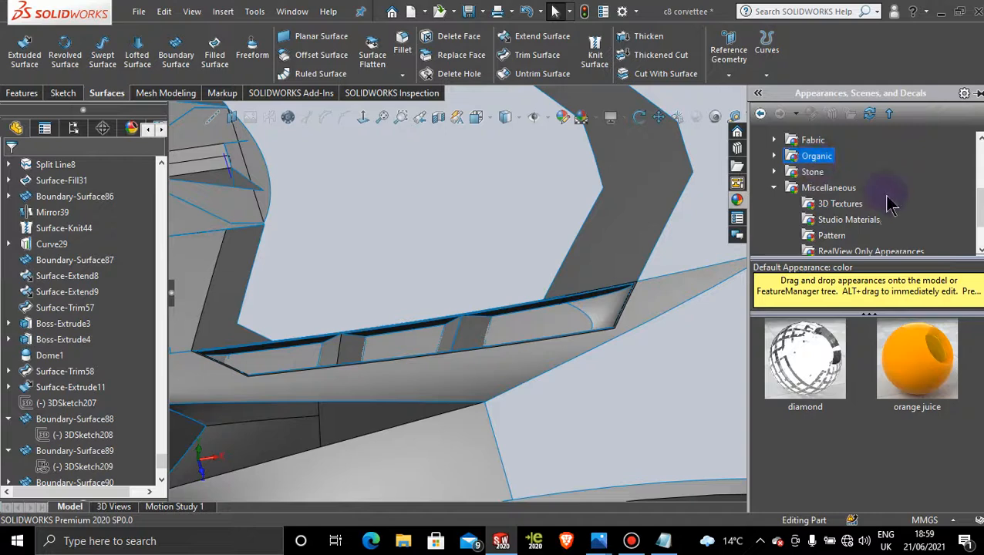
{"action": "scroll", "coordinate": [890, 204], "scroll_direction": "up", "scroll_amount": 3}
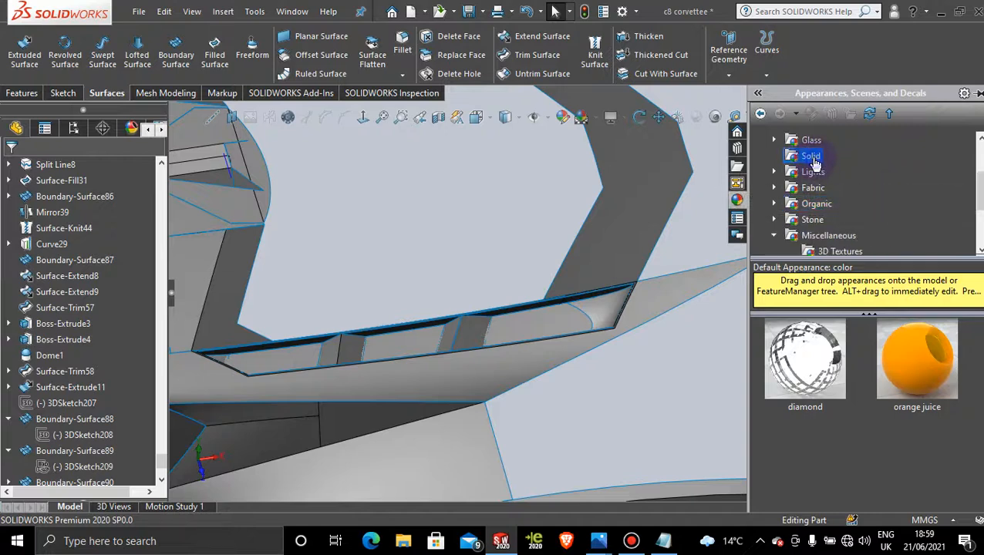
{"action": "scroll", "coordinate": [868, 182], "scroll_direction": "up", "scroll_amount": 3}
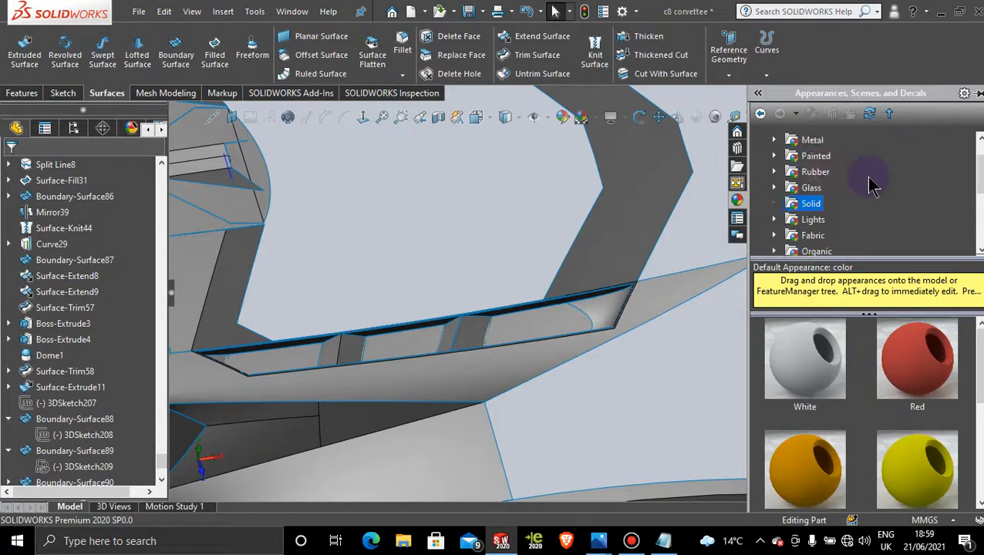
{"action": "left_click", "coordinate": [775, 172]}
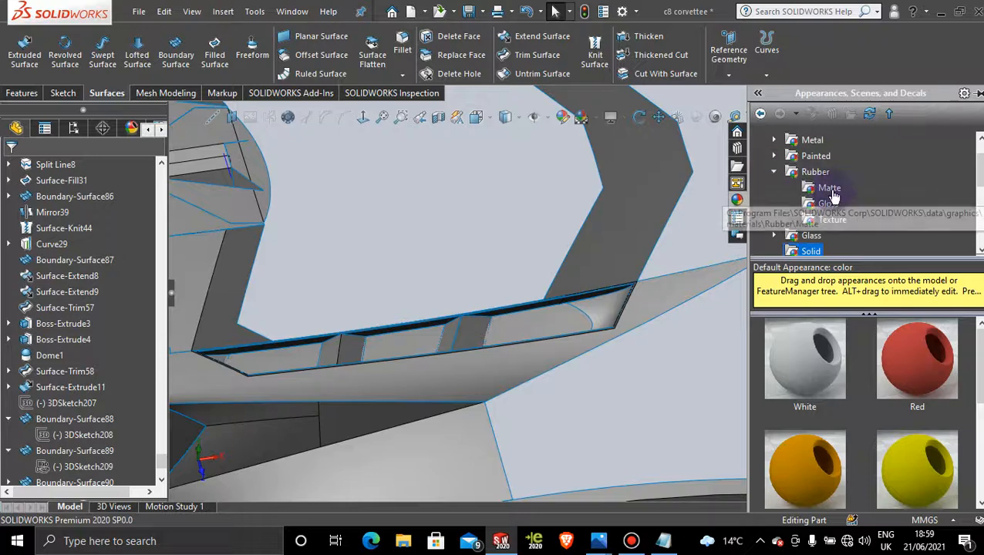
{"action": "scroll", "coordinate": [835, 198], "scroll_direction": "up", "scroll_amount": 2}
{"action": "left_click", "coordinate": [778, 156]}
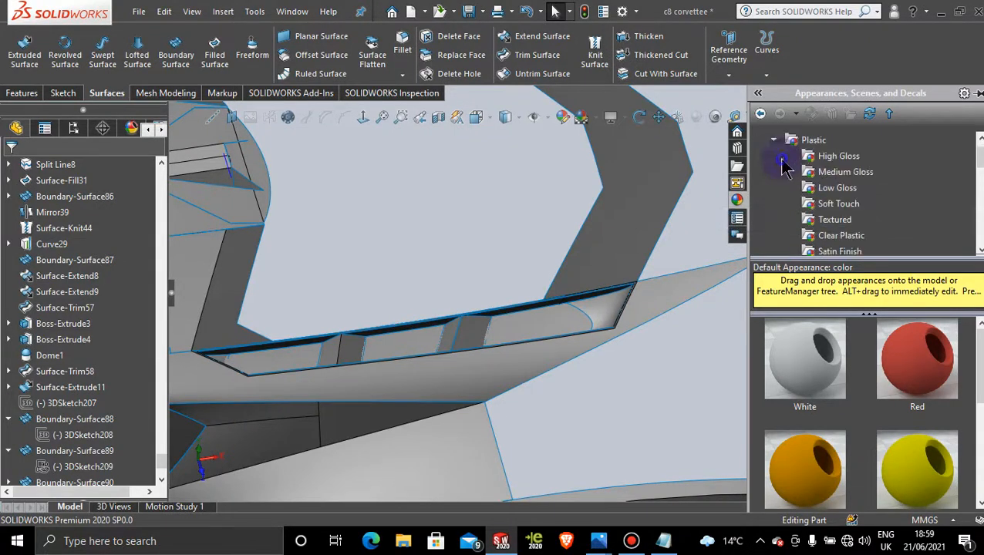
{"action": "scroll", "coordinate": [840, 181], "scroll_direction": "down", "scroll_amount": 2}
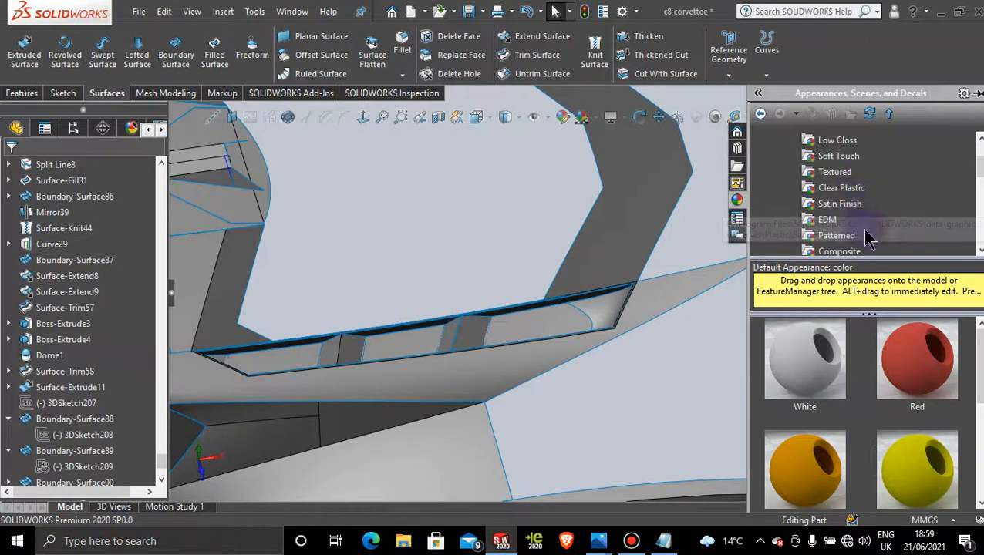
{"action": "scroll", "coordinate": [875, 237], "scroll_direction": "down", "scroll_amount": 3}
{"action": "scroll", "coordinate": [875, 242], "scroll_direction": "up", "scroll_amount": 1}
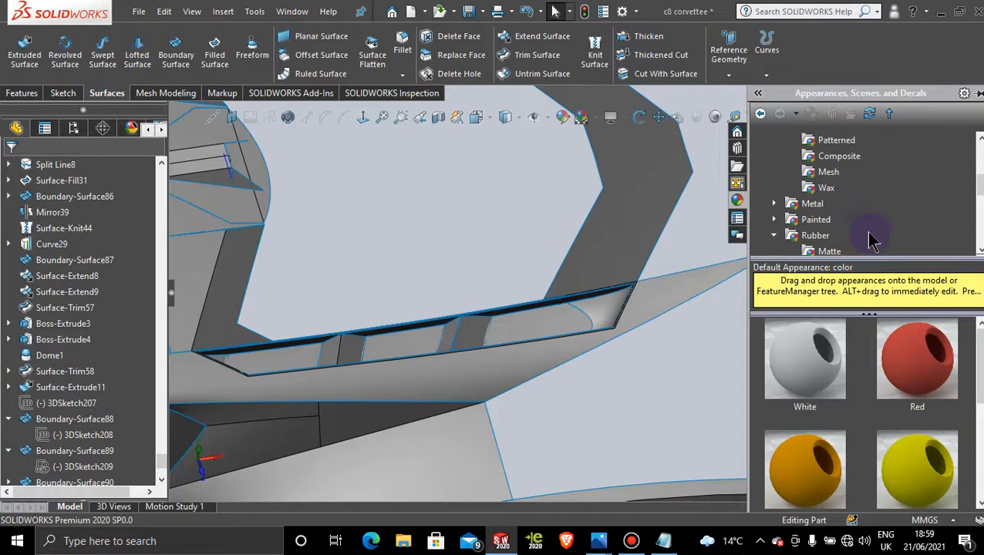
Apply the diamond mesh plastic appearance to the boundary surface over the vent's inner opening
{"action": "left_click", "coordinate": [826, 171]}
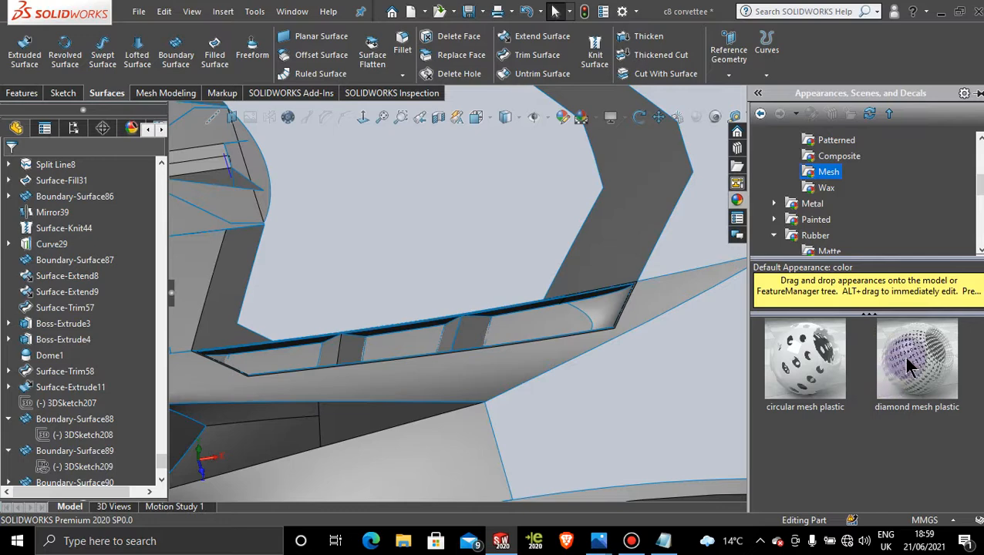
{"action": "mouse_move", "coordinate": [910, 367]}
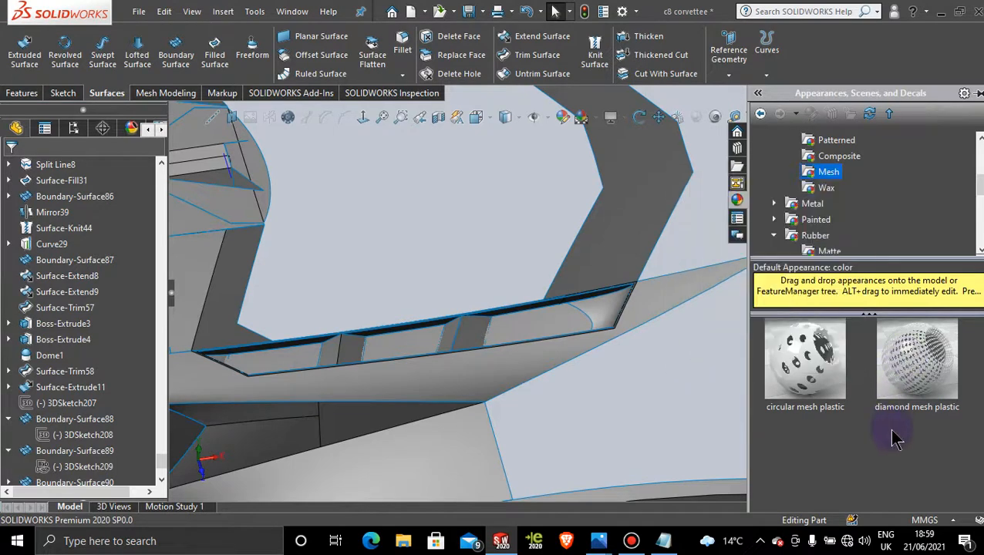
{"action": "left_click_drag", "start_coordinate": [910, 367], "coordinate": [533, 323]}
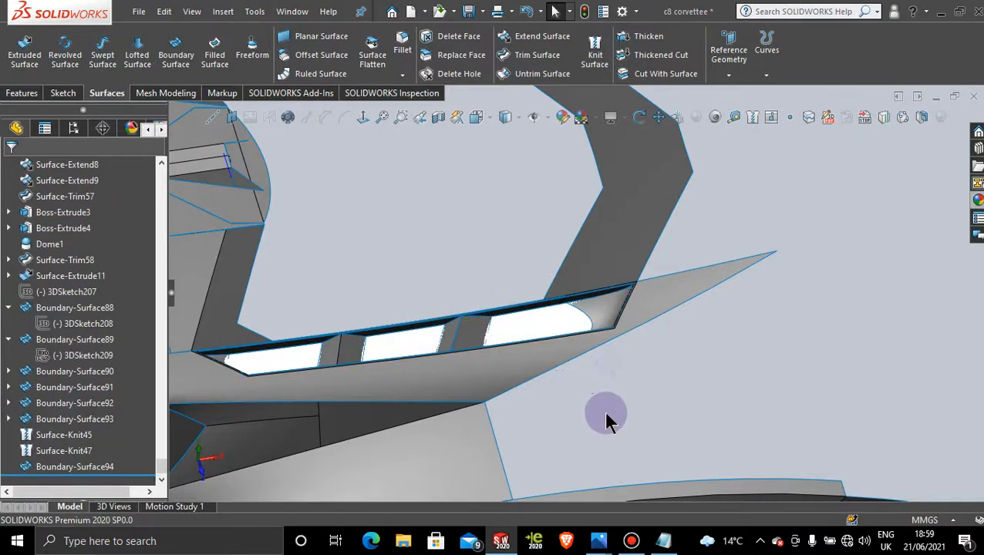
Remove the diamond mesh plastic appearance from the model
{"action": "middle_click_drag", "start_coordinate": [606, 417], "coordinate": [439, 378]}
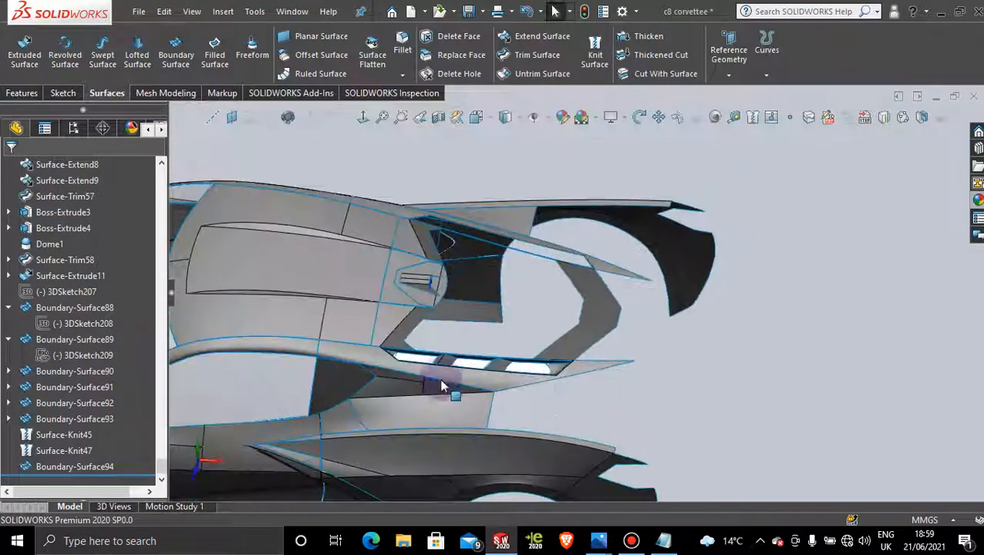
{"action": "scroll", "coordinate": [438, 378], "scroll_direction": "down", "scroll_amount": 3}
{"action": "left_click", "coordinate": [131, 128]}
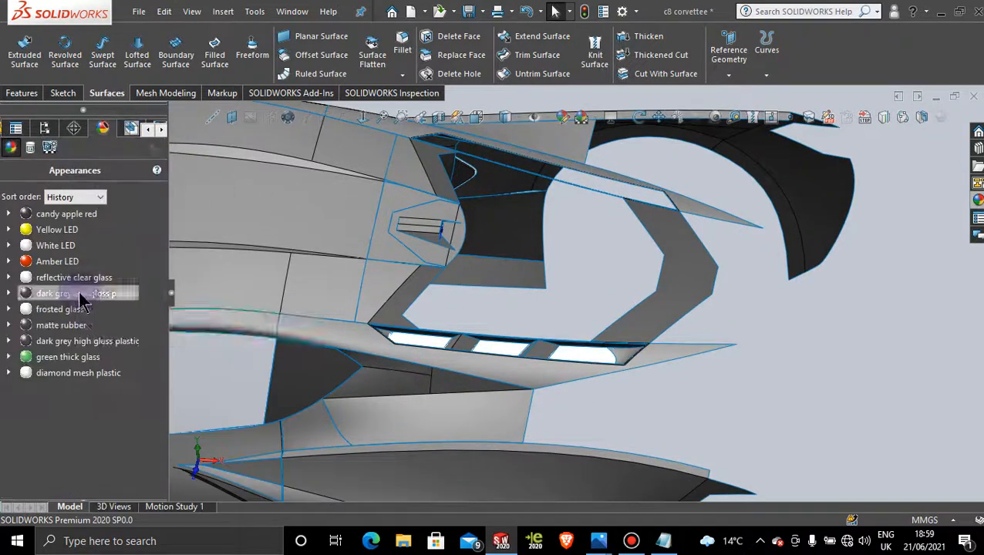
{"action": "right_click", "coordinate": [51, 378]}
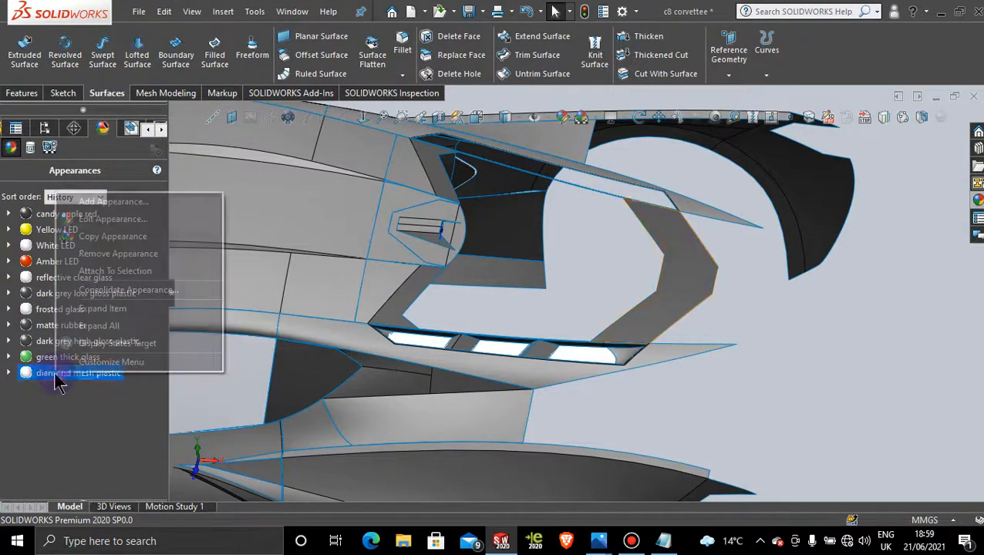
{"action": "left_click", "coordinate": [124, 255]}
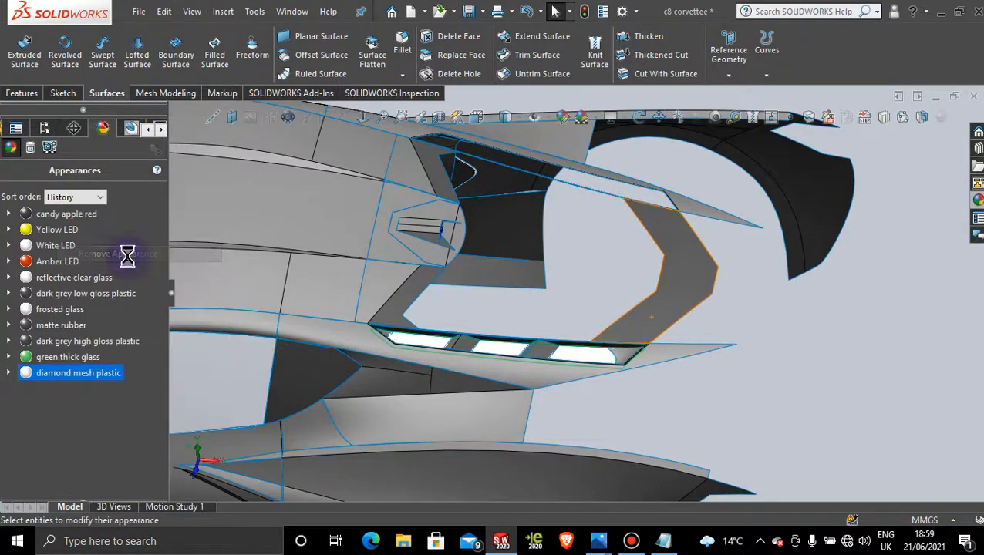
Copy the appearance of the dark side panel behind the window opening and paste it onto the vent's inner boundary surface face
{"action": "right_click", "coordinate": [293, 382]}
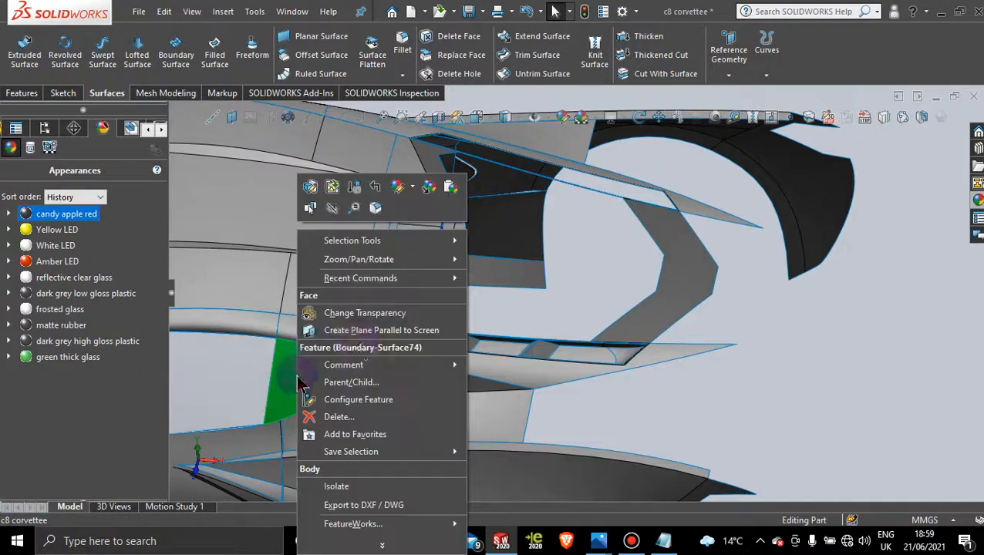
{"action": "left_click", "coordinate": [423, 194]}
{"action": "right_click", "coordinate": [502, 354]}
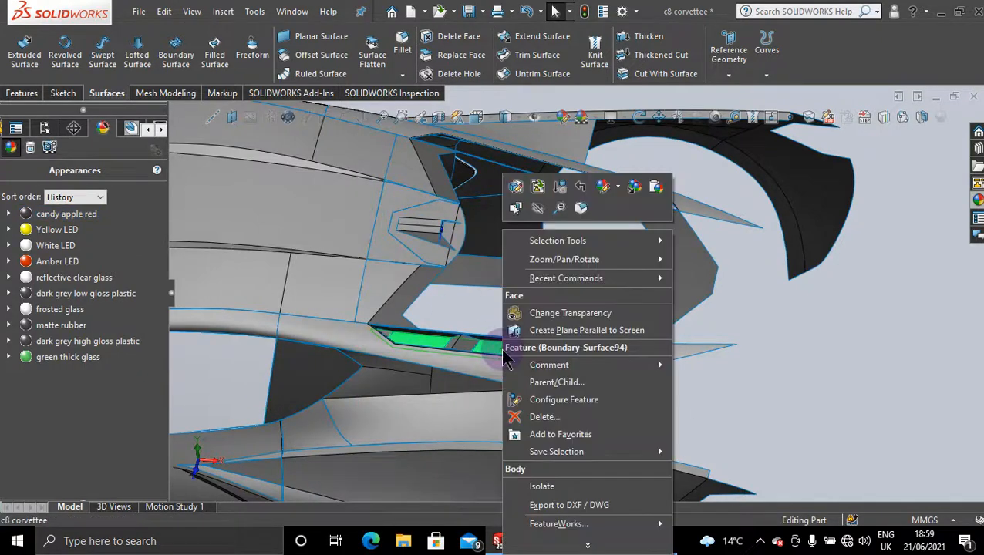
{"action": "left_click", "coordinate": [654, 188]}
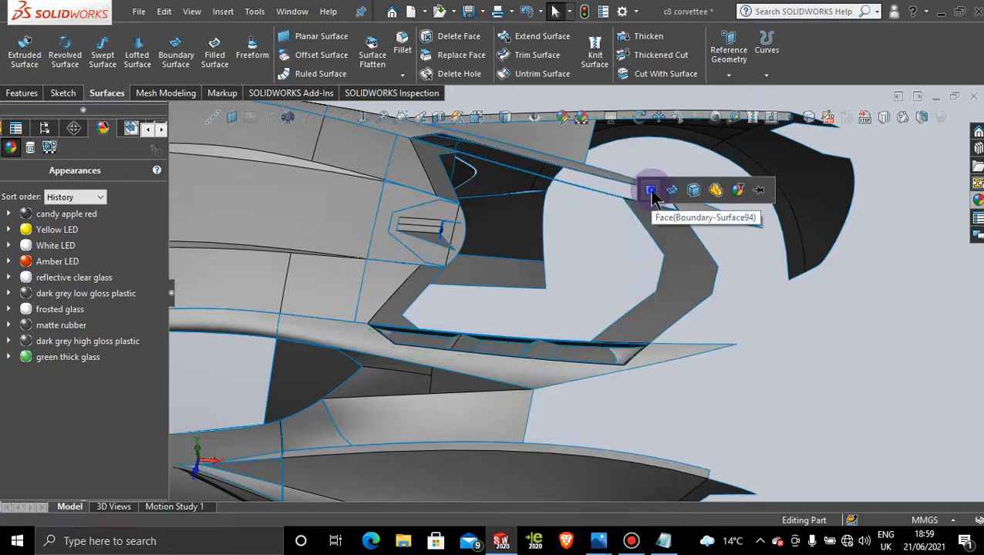
Copy the appearance of the outer body face beside the vent and paste it onto the dark rib face inside the vent
{"action": "middle_click_drag", "start_coordinate": [387, 354], "coordinate": [411, 406]}
{"action": "scroll", "coordinate": [509, 359], "scroll_direction": "down", "scroll_amount": 3}
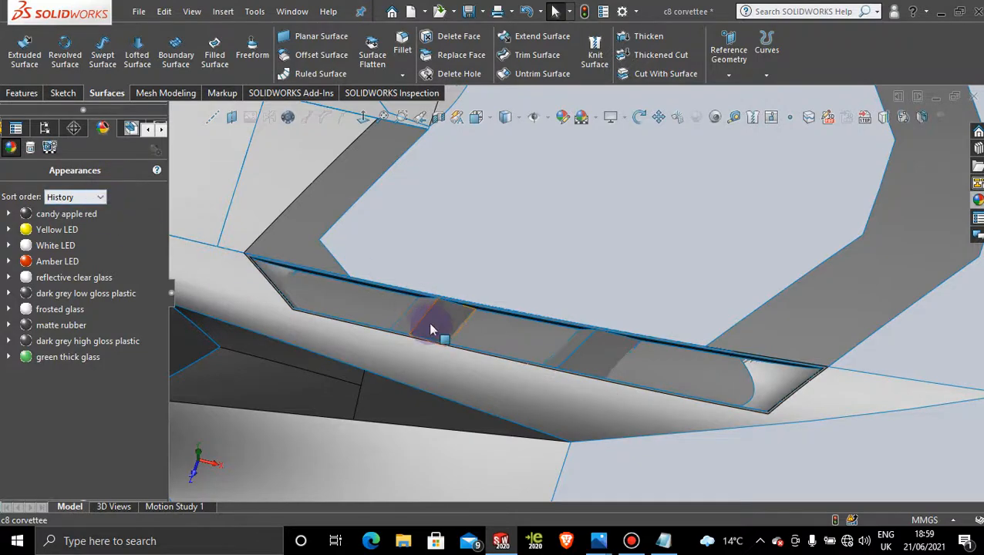
{"action": "middle_click_drag", "start_coordinate": [432, 330], "coordinate": [439, 358]}
{"action": "right_click", "coordinate": [436, 356]}
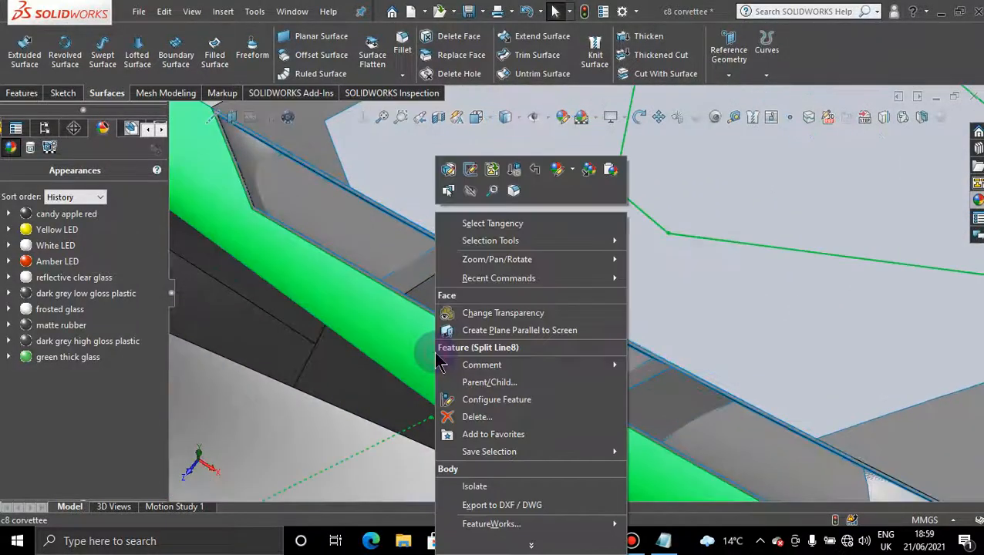
{"action": "left_click", "coordinate": [590, 171]}
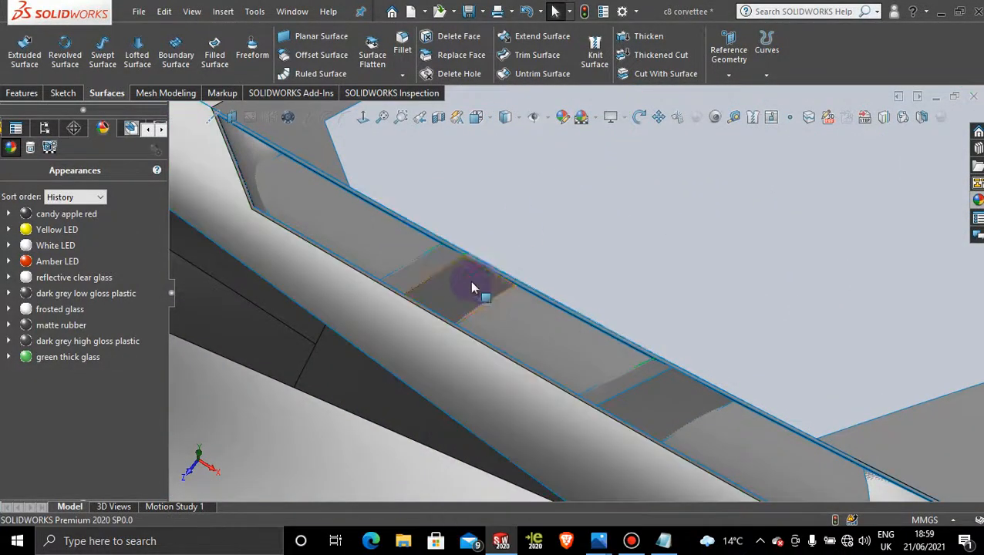
{"action": "right_click", "coordinate": [470, 282]}
{"action": "left_click", "coordinate": [643, 190]}
{"action": "left_click", "coordinate": [646, 192]}
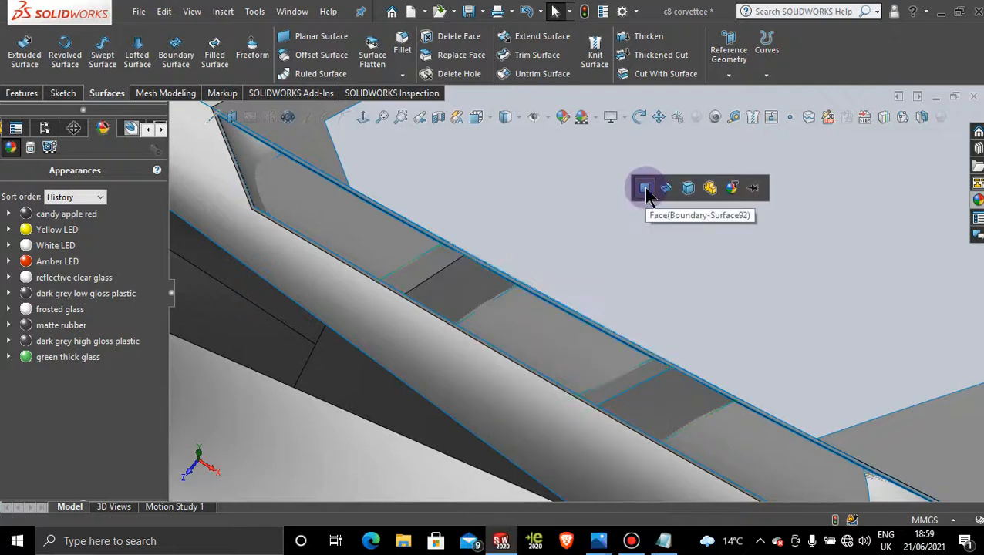
Apply the black high gloss plastic appearance from the High Gloss plastics to a face inside the side vent
{"action": "middle_click_drag", "start_coordinate": [553, 237], "coordinate": [567, 288]}
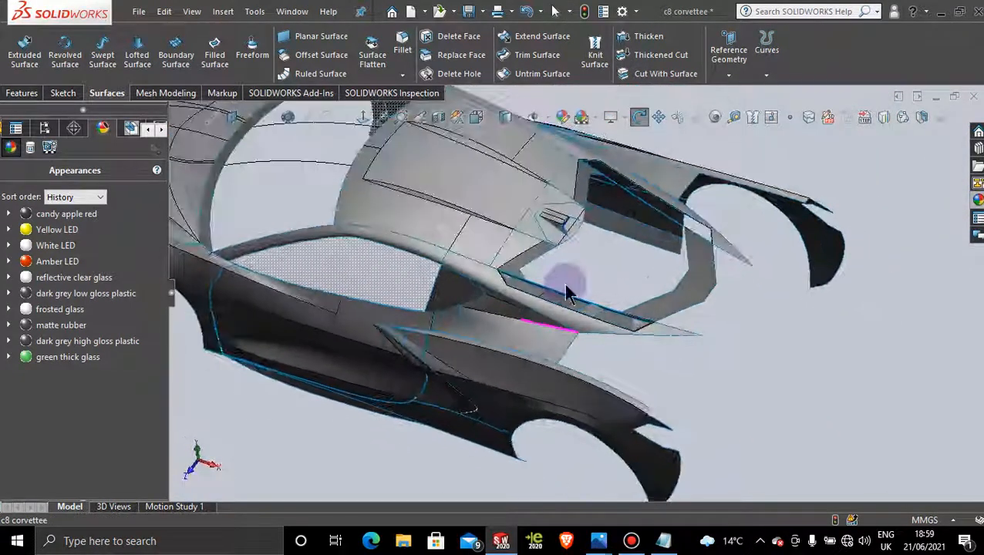
{"action": "scroll", "coordinate": [567, 280], "scroll_direction": "down", "scroll_amount": 3}
{"action": "middle_click_drag", "start_coordinate": [571, 339], "coordinate": [878, 186]}
{"action": "scroll", "coordinate": [588, 329], "scroll_direction": "down", "scroll_amount": 2}
{"action": "scroll", "coordinate": [580, 331], "scroll_direction": "down", "scroll_amount": 2}
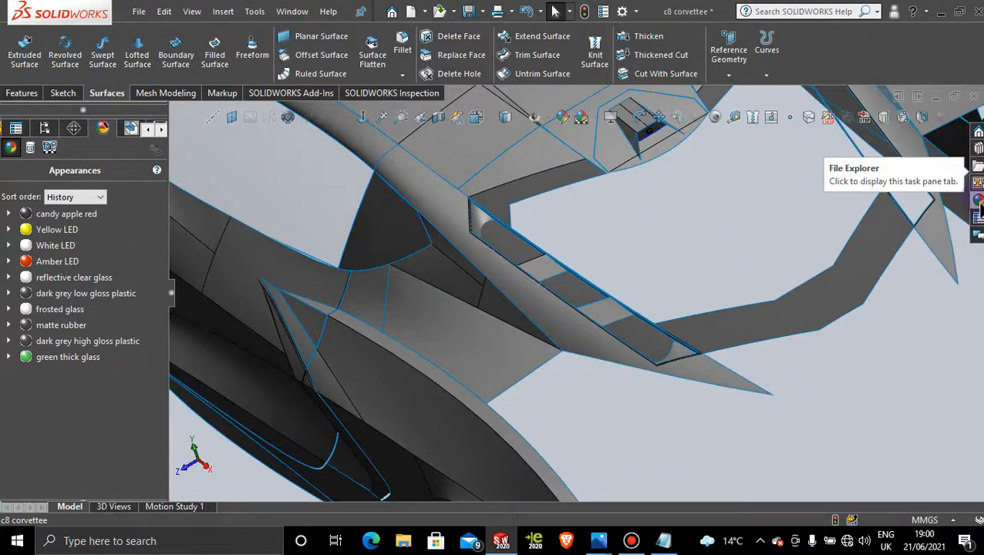
{"action": "scroll", "coordinate": [483, 377], "scroll_direction": "up", "scroll_amount": 5}
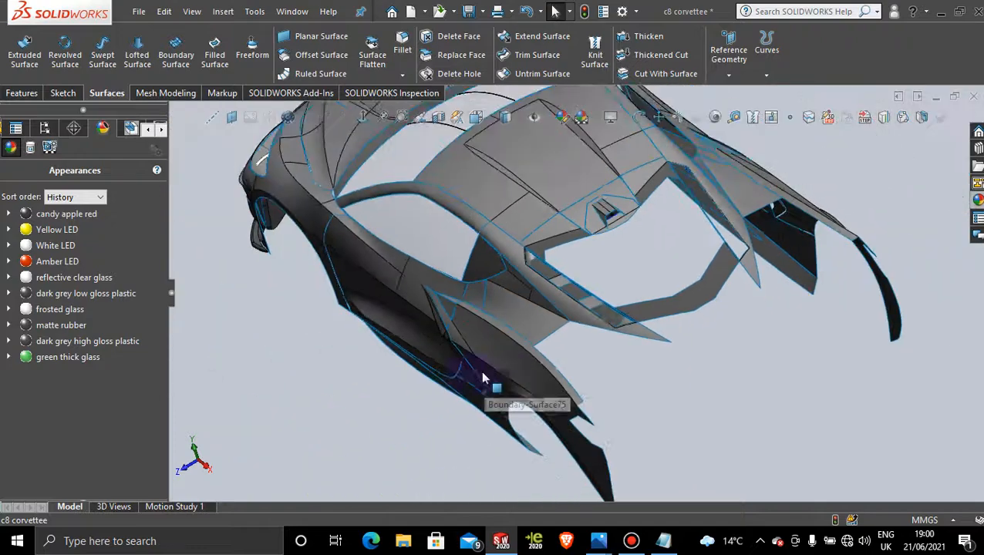
{"action": "middle_click_drag", "start_coordinate": [483, 378], "coordinate": [503, 332]}
{"action": "left_click", "coordinate": [973, 203]}
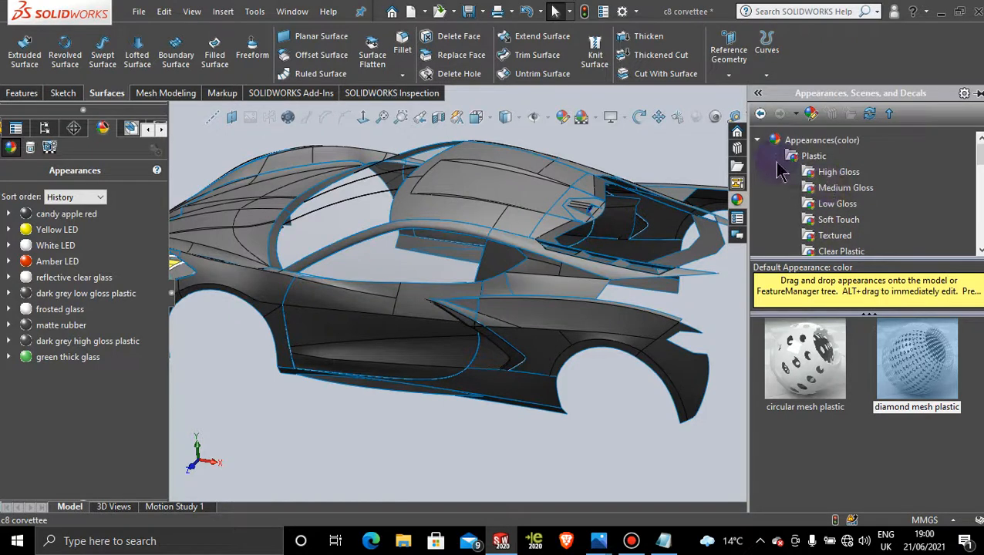
{"action": "left_click", "coordinate": [838, 172]}
{"action": "scroll", "coordinate": [864, 373], "scroll_direction": "down", "scroll_amount": 5}
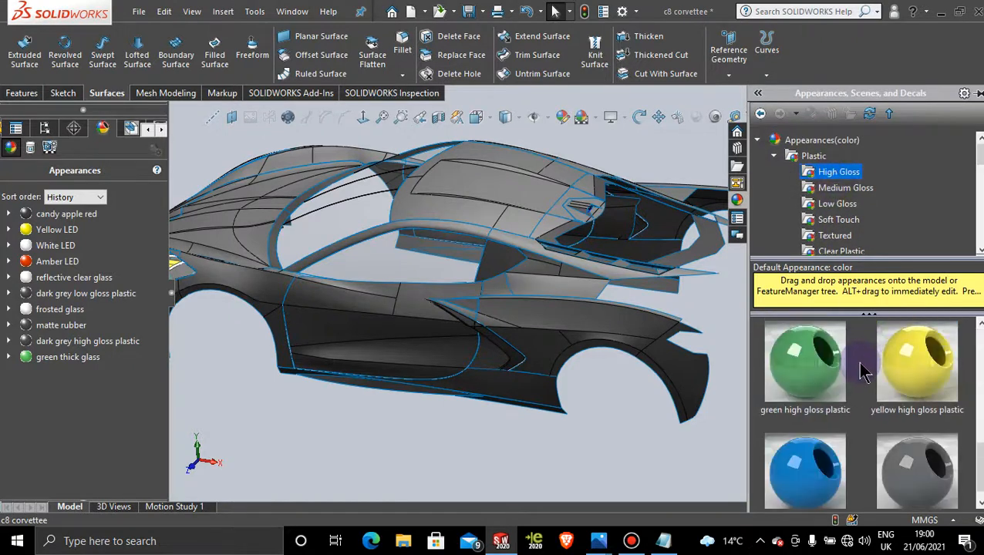
{"action": "scroll", "coordinate": [864, 373], "scroll_direction": "down", "scroll_amount": 2}
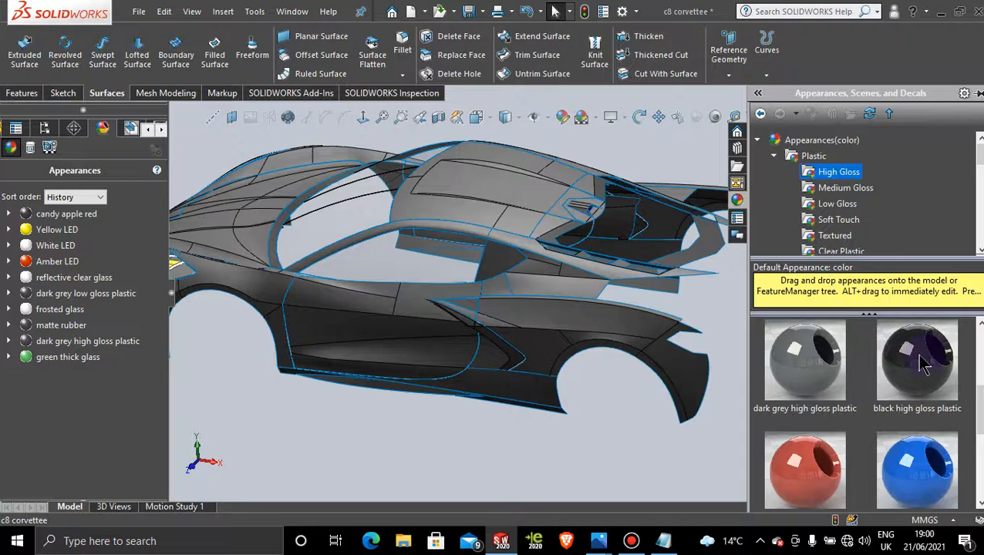
{"action": "left_click_drag", "start_coordinate": [923, 364], "coordinate": [617, 263]}
{"action": "left_click", "coordinate": [617, 262]}
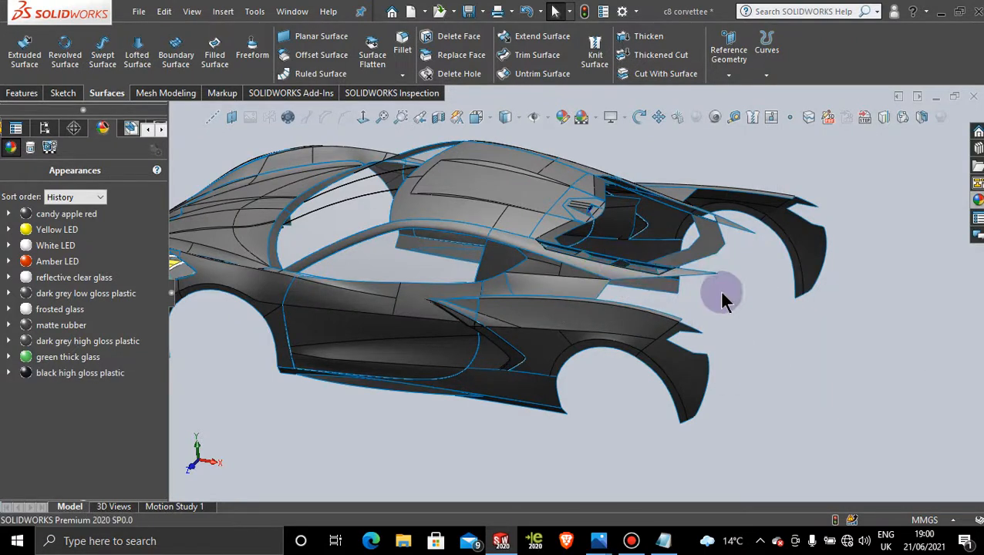
Copy the black appearance of the rear rib's dark face and paste it onto the rib's adjoining face and the vent's rear end face
{"action": "scroll", "coordinate": [647, 300], "scroll_direction": "down", "scroll_amount": 8}
{"action": "middle_click_drag", "start_coordinate": [581, 250], "coordinate": [594, 313]}
{"action": "right_click", "coordinate": [549, 219]}
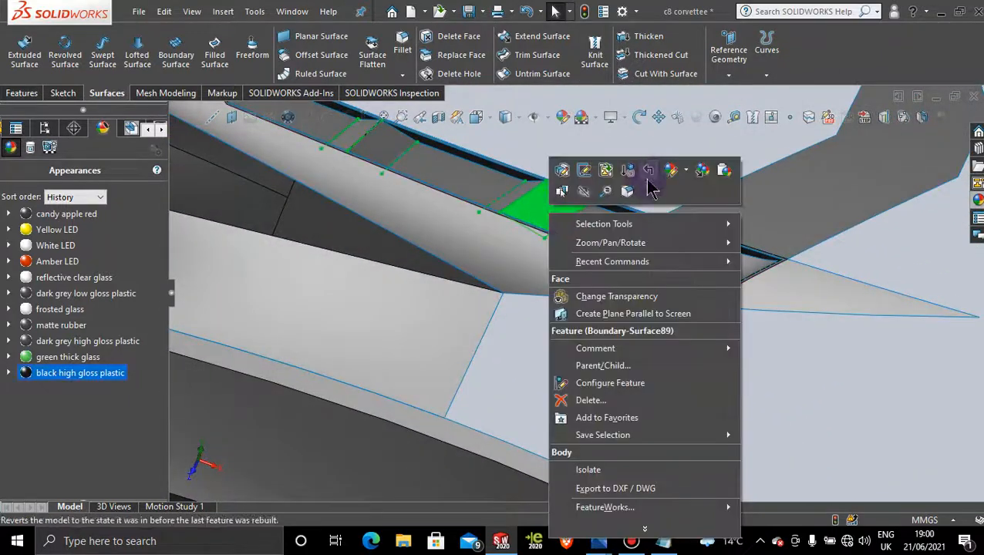
{"action": "left_click", "coordinate": [703, 167]}
{"action": "right_click", "coordinate": [524, 197]}
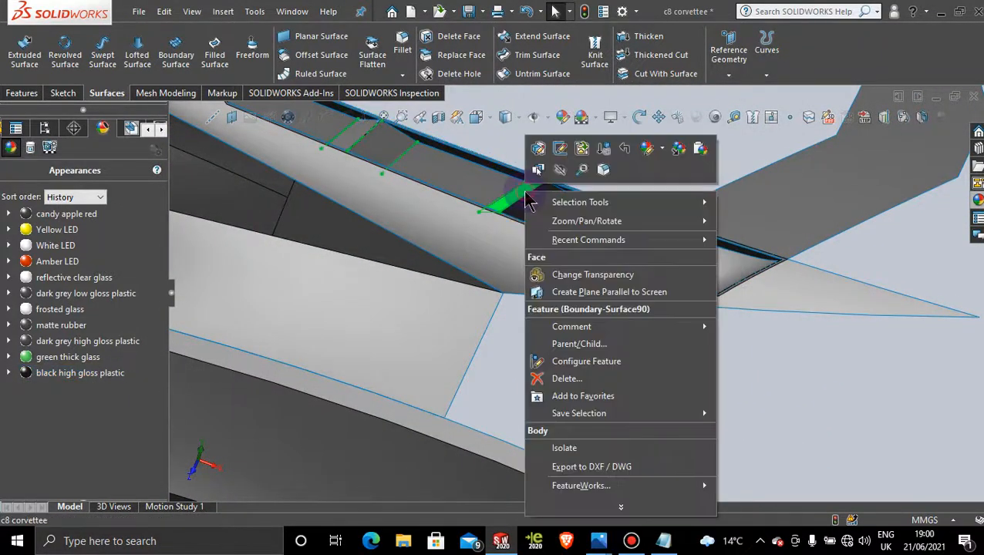
{"action": "left_click", "coordinate": [702, 151]}
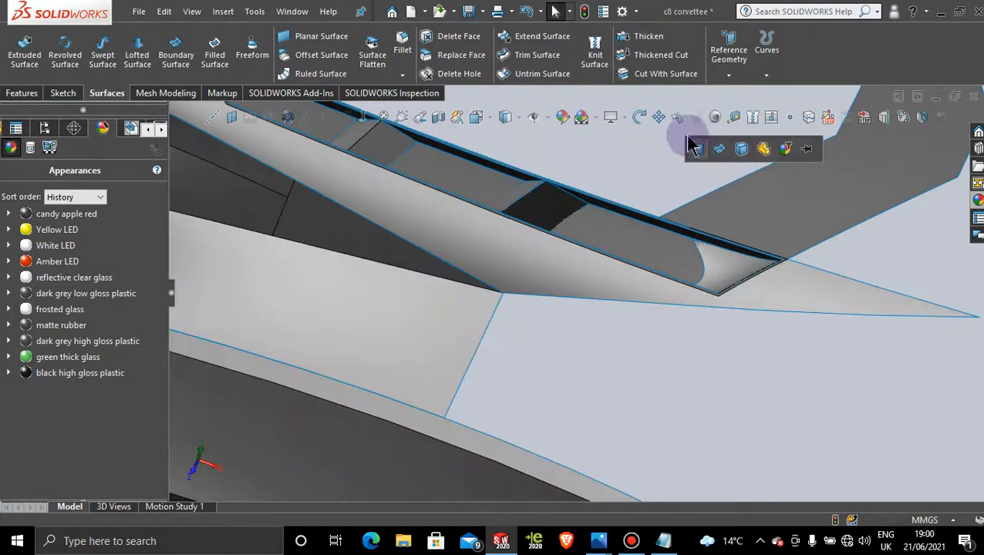
{"action": "right_click", "coordinate": [853, 189]}
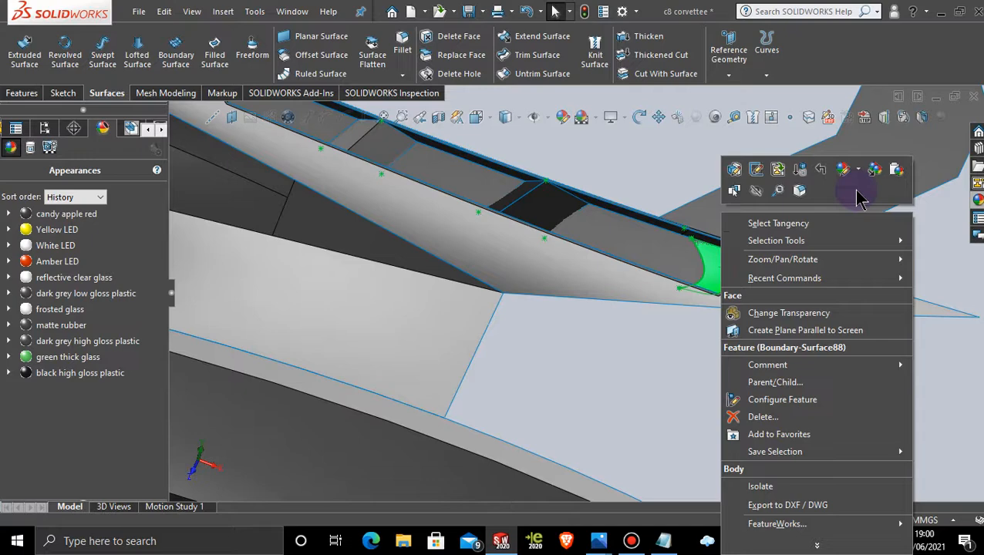
{"action": "left_click", "coordinate": [896, 167]}
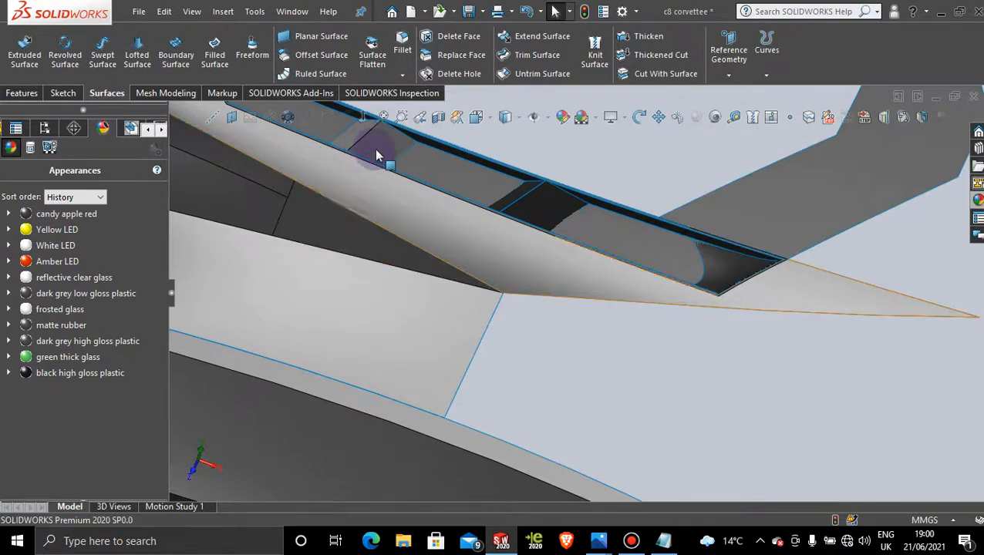
Paste the copied black appearance onto the faces of the forward rib inside the side vent
{"action": "right_click", "coordinate": [380, 154]}
{"action": "left_click", "coordinate": [553, 102]}
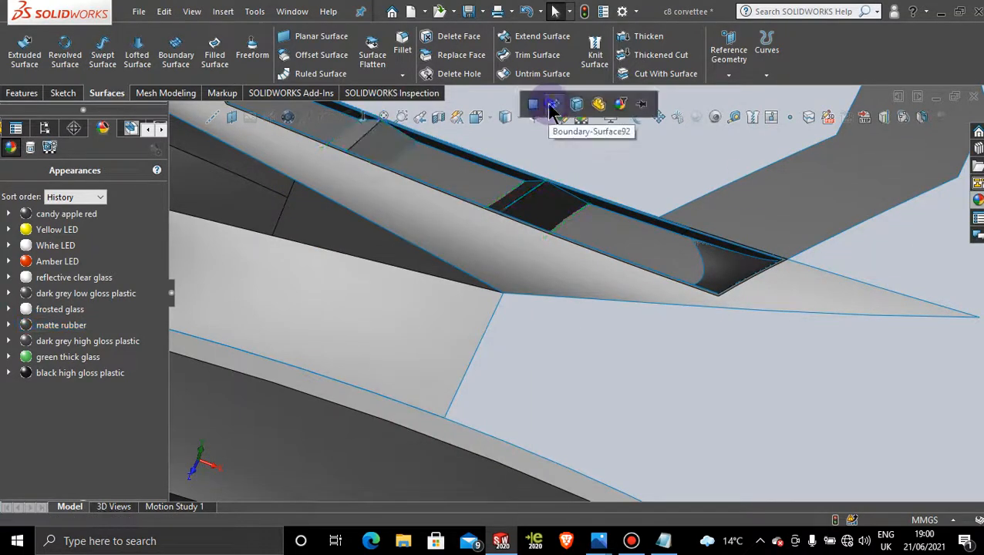
{"action": "right_click", "coordinate": [396, 145]}
{"action": "left_click", "coordinate": [551, 105]}
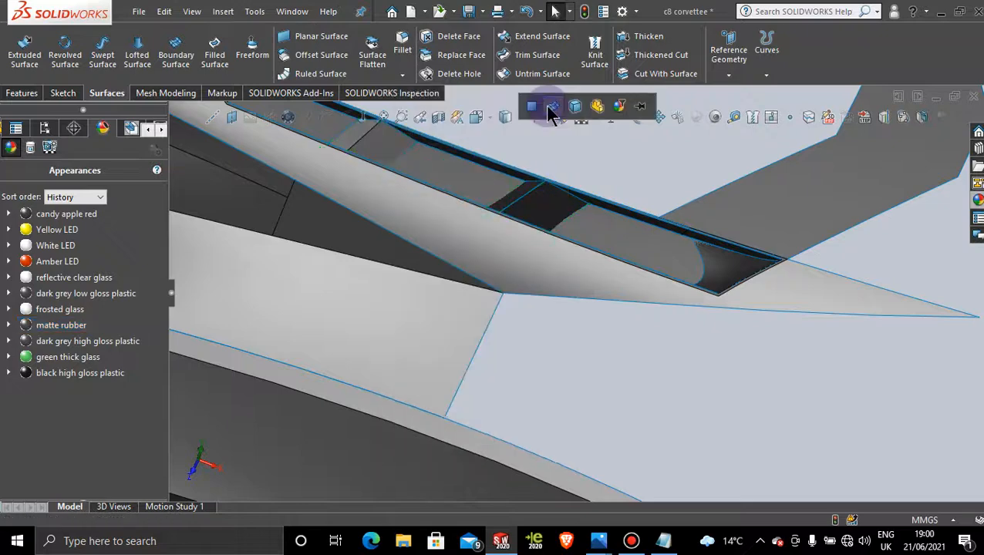
{"action": "right_click", "coordinate": [354, 136]}
{"action": "left_click", "coordinate": [526, 98]}
{"action": "left_click", "coordinate": [526, 98]}
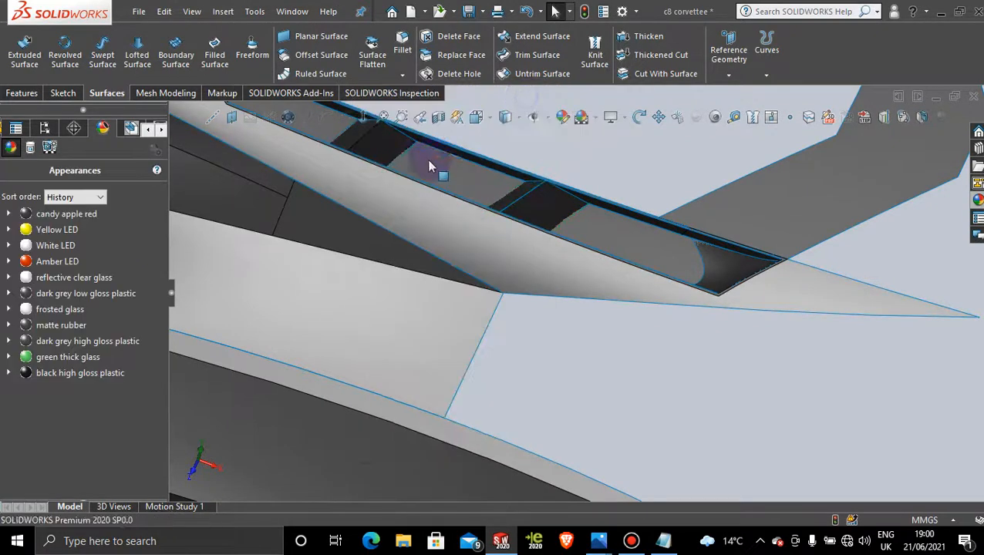
Paste the copied black appearance onto the curved end face at the front of the side vent
{"action": "scroll", "coordinate": [427, 159], "scroll_direction": "up", "scroll_amount": 5}
{"action": "scroll", "coordinate": [428, 176], "scroll_direction": "down", "scroll_amount": 8}
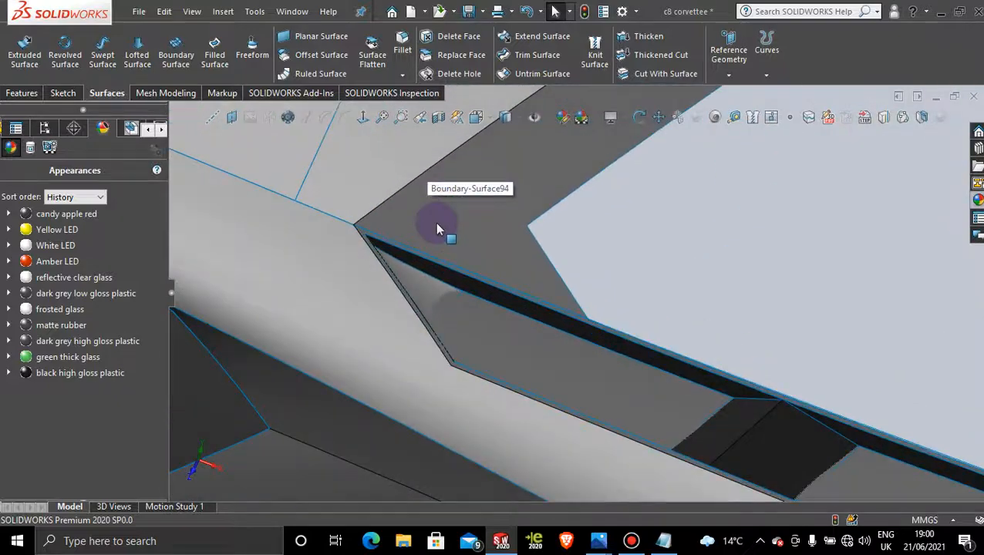
{"action": "right_click", "coordinate": [416, 283]}
{"action": "left_click", "coordinate": [589, 167]}
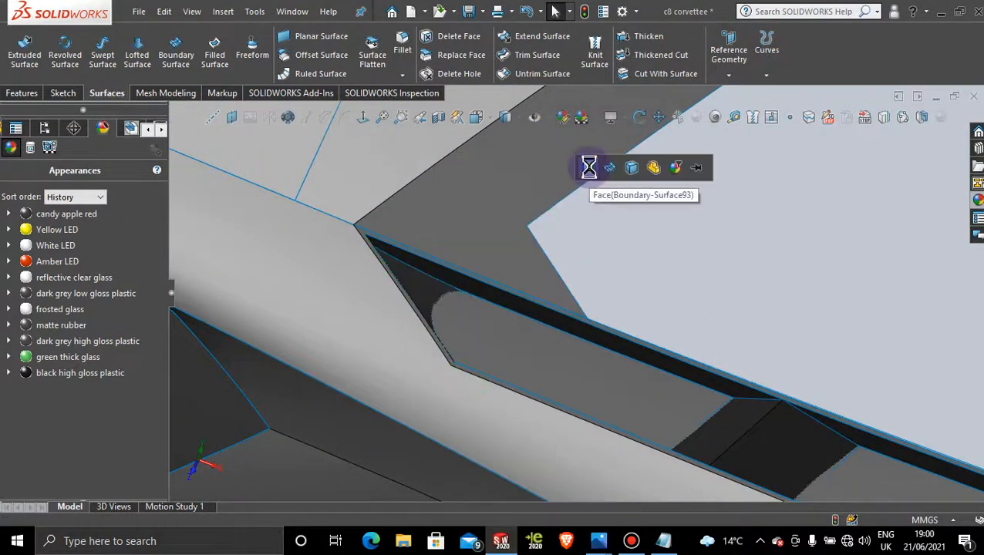
Examine the recoloured vent and the rear of the car body from the side, above and behind
{"action": "scroll", "coordinate": [544, 340], "scroll_direction": "up", "scroll_amount": 10}
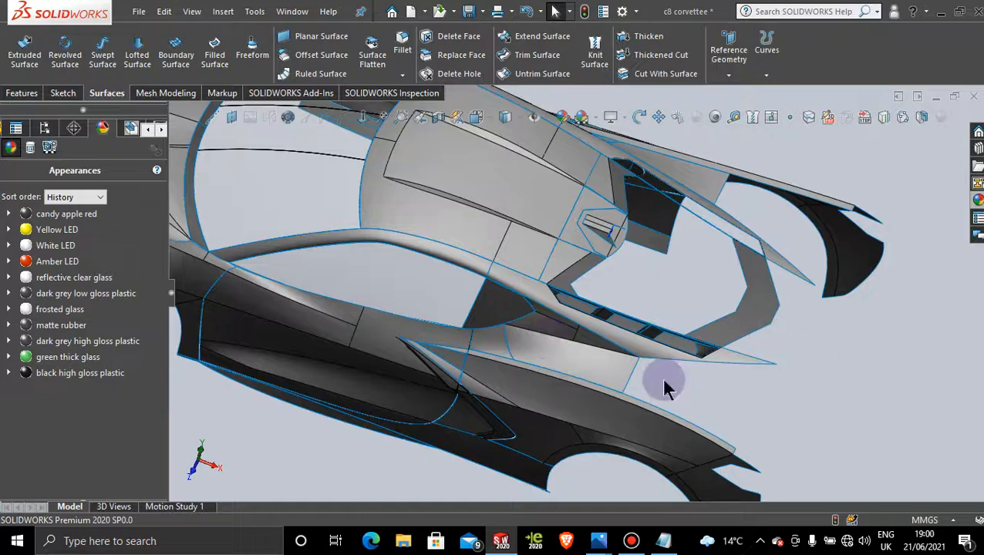
{"action": "middle_click_drag", "start_coordinate": [664, 387], "coordinate": [657, 285]}
{"action": "scroll", "coordinate": [683, 374], "scroll_direction": "down", "scroll_amount": 3}
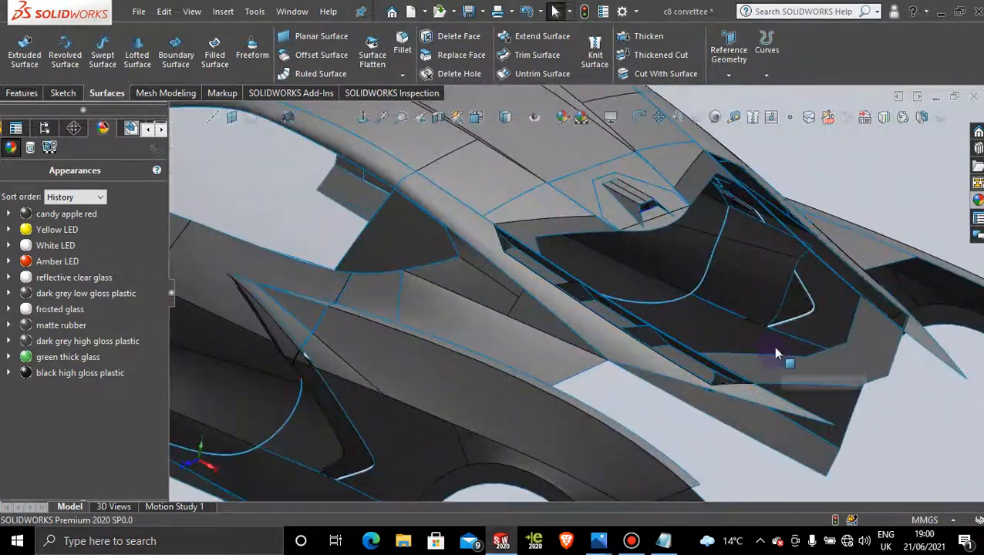
{"action": "middle_click_drag", "start_coordinate": [777, 353], "coordinate": [727, 361]}
{"action": "scroll", "coordinate": [505, 349], "scroll_direction": "up", "scroll_amount": 3}
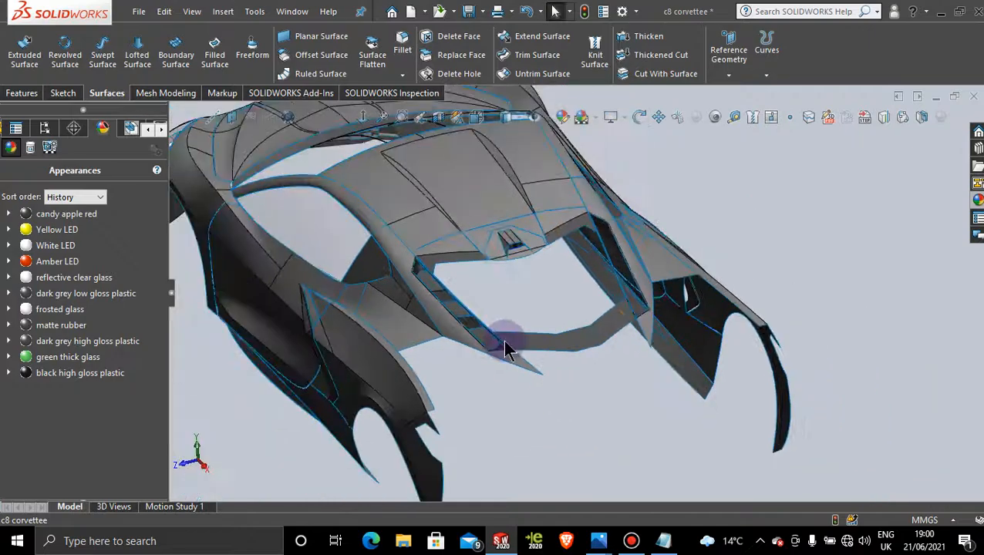
{"action": "middle_click_drag", "start_coordinate": [506, 349], "coordinate": [487, 267]}
{"action": "scroll", "coordinate": [477, 228], "scroll_direction": "down", "scroll_amount": 2}
{"action": "scroll", "coordinate": [539, 294], "scroll_direction": "down", "scroll_amount": 1}
{"action": "middle_click_drag", "start_coordinate": [539, 294], "coordinate": [451, 226]}
Set up a Mirror feature about the Front Plane with bodies as the items to mirror
{"action": "left_click", "coordinate": [21, 96]}
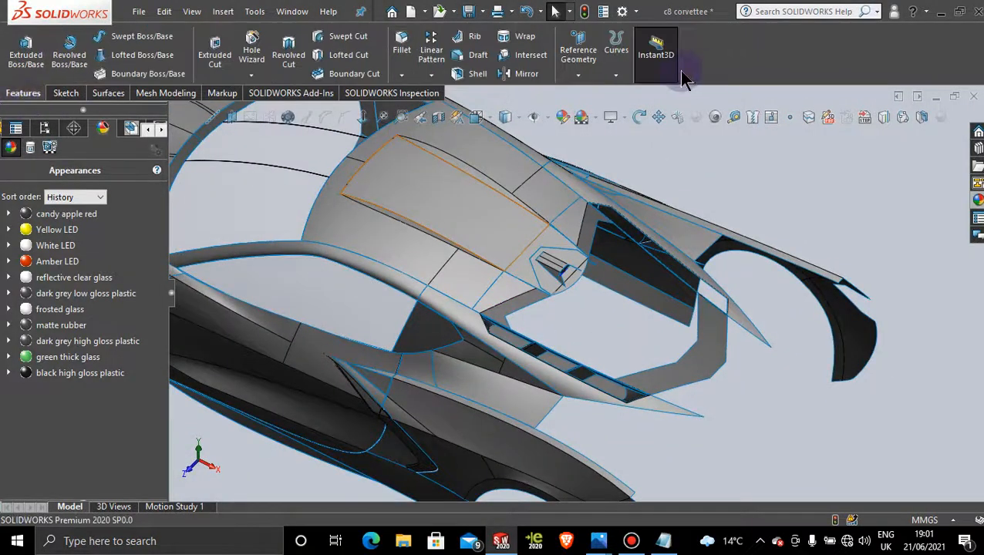
{"action": "left_click", "coordinate": [525, 74]}
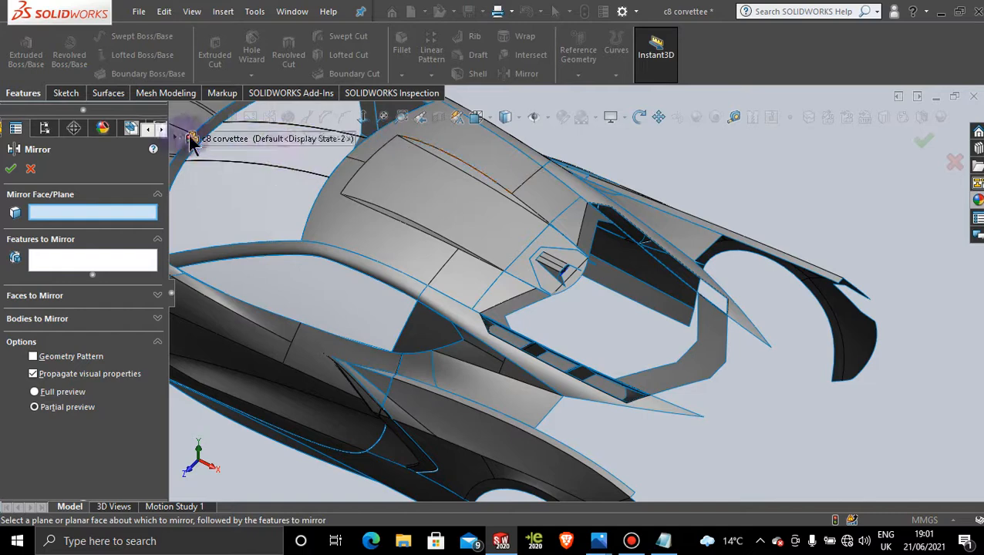
{"action": "left_click", "coordinate": [175, 138]}
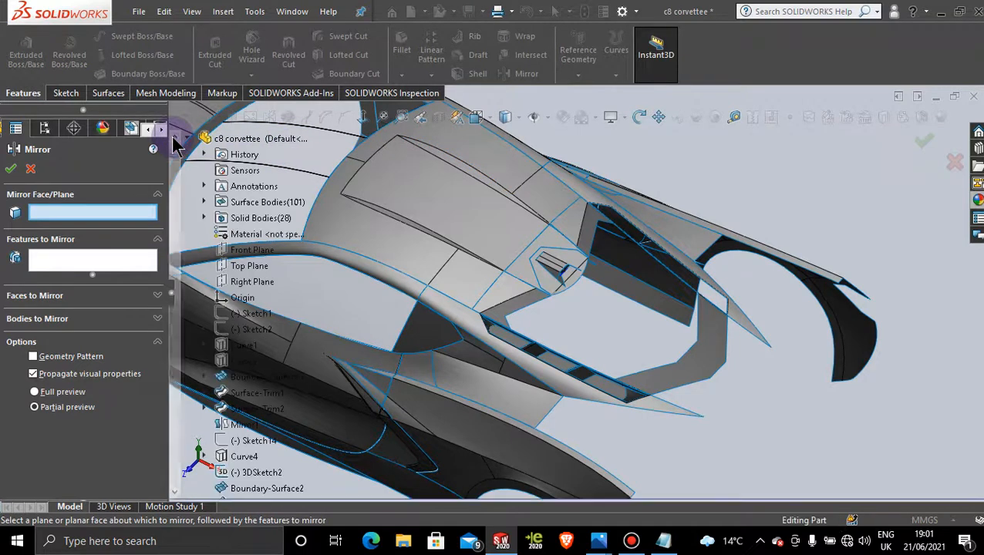
{"action": "left_click", "coordinate": [245, 251]}
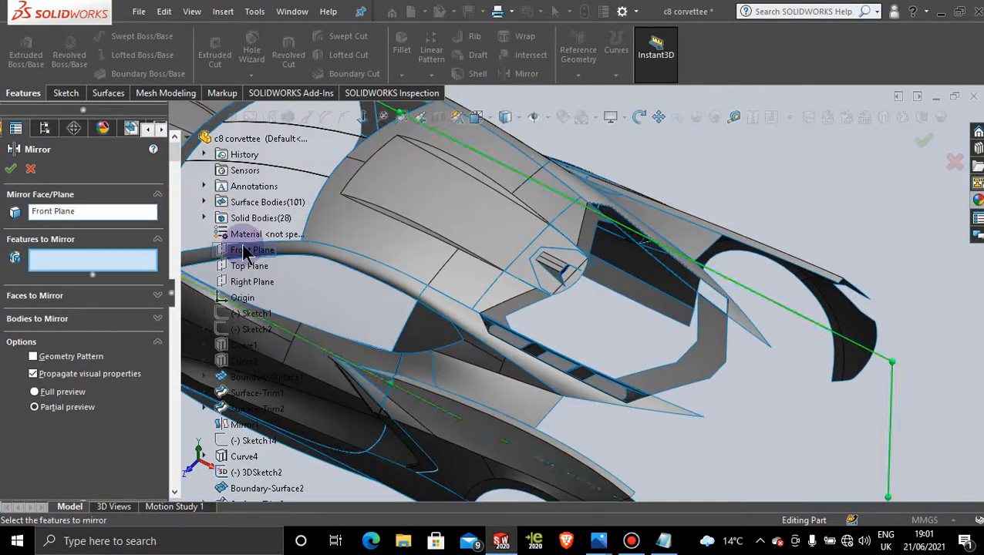
{"action": "left_click", "coordinate": [92, 324]}
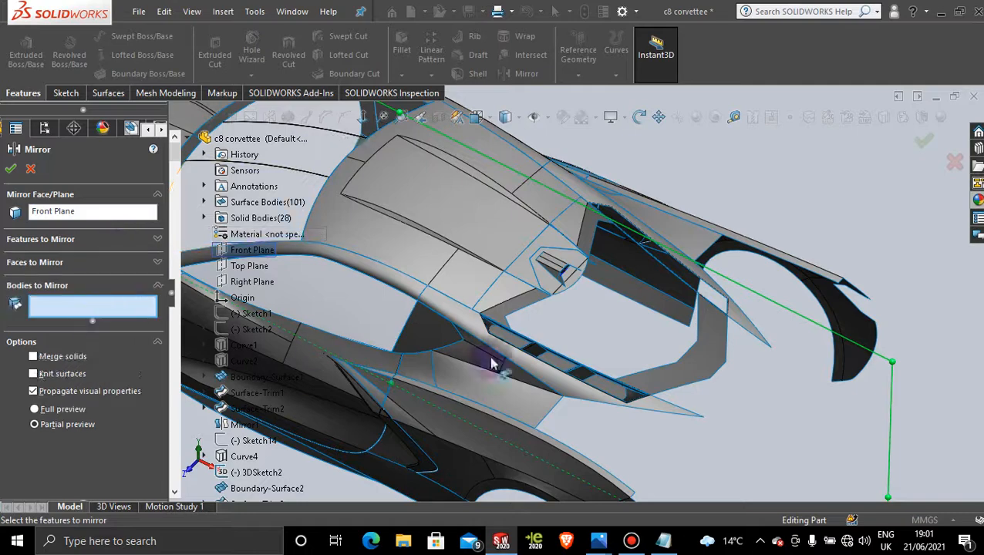
Mirror the vent bodies Boundary-Surface94, Boundary-Surface89, Surface-Knit45 and Surface-Knit47 to the opposite side of the car
{"action": "scroll", "coordinate": [594, 376], "scroll_direction": "down", "scroll_amount": 5}
{"action": "scroll", "coordinate": [611, 377], "scroll_direction": "down", "scroll_amount": 1}
{"action": "left_click", "coordinate": [616, 377]}
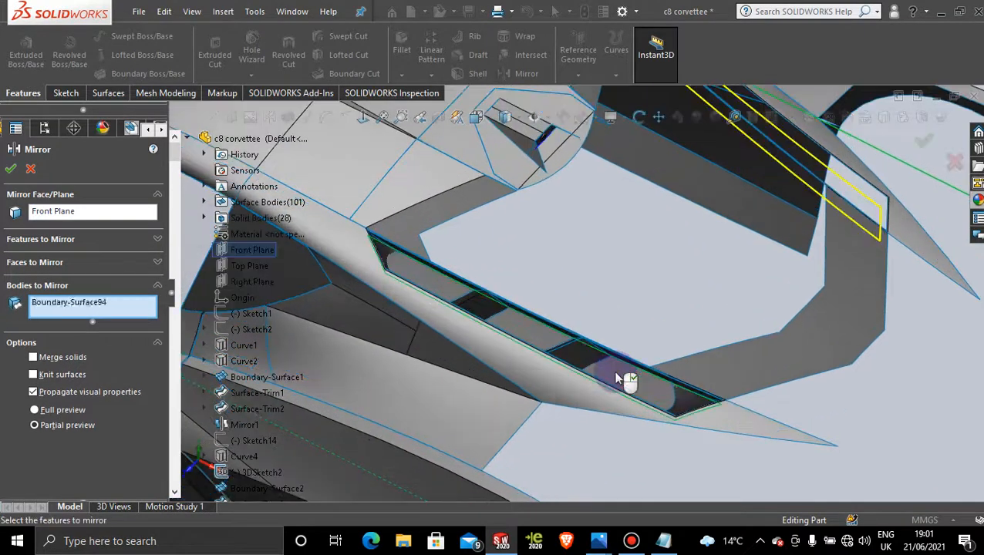
{"action": "left_click", "coordinate": [689, 402]}
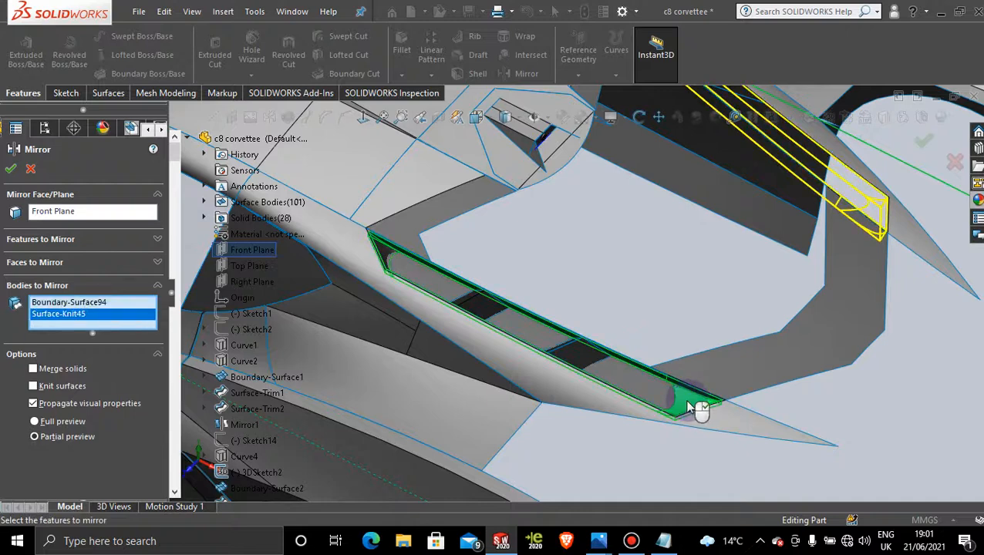
{"action": "left_click", "coordinate": [584, 367]}
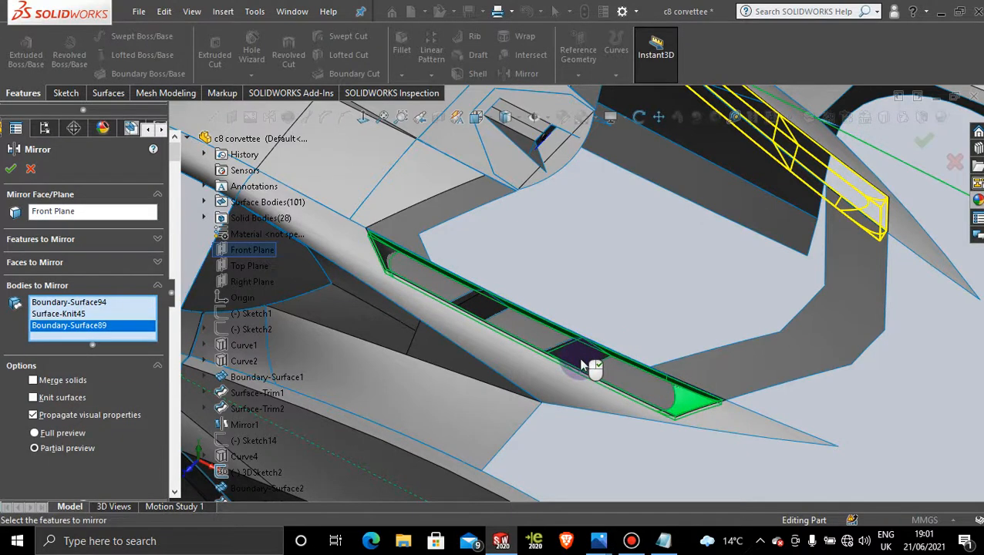
{"action": "left_click", "coordinate": [475, 315]}
{"action": "left_click", "coordinate": [386, 255]}
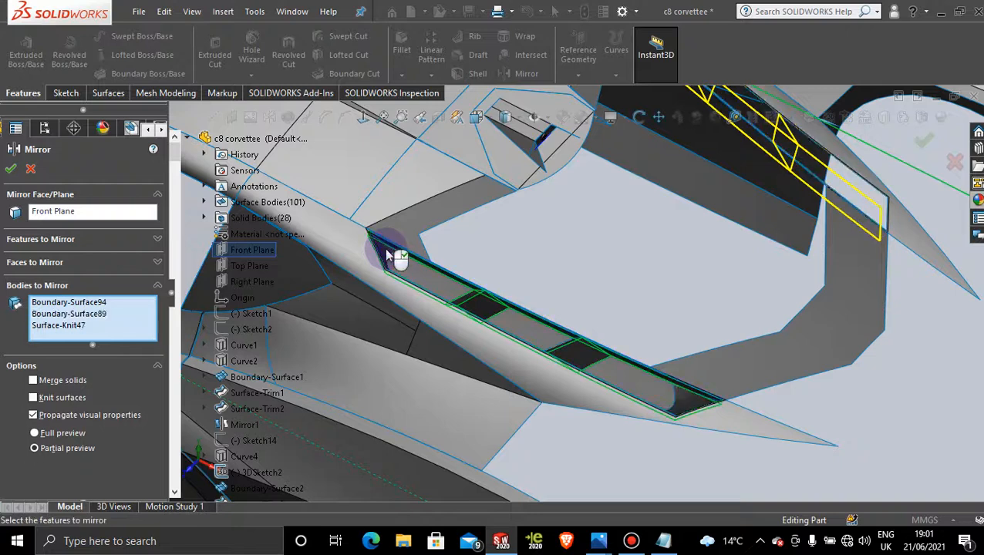
{"action": "left_click", "coordinate": [495, 306]}
{"action": "left_click", "coordinate": [481, 311]}
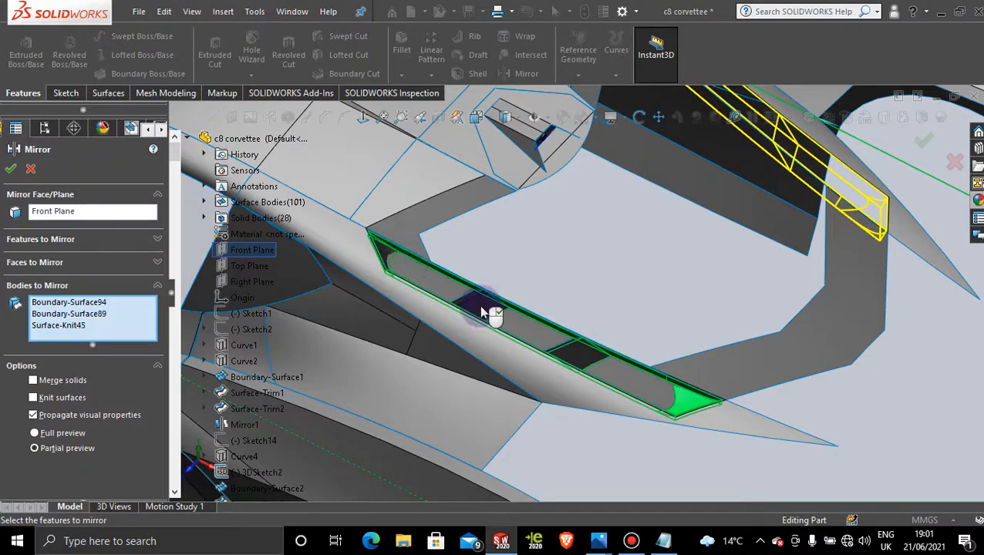
{"action": "left_click", "coordinate": [480, 311]}
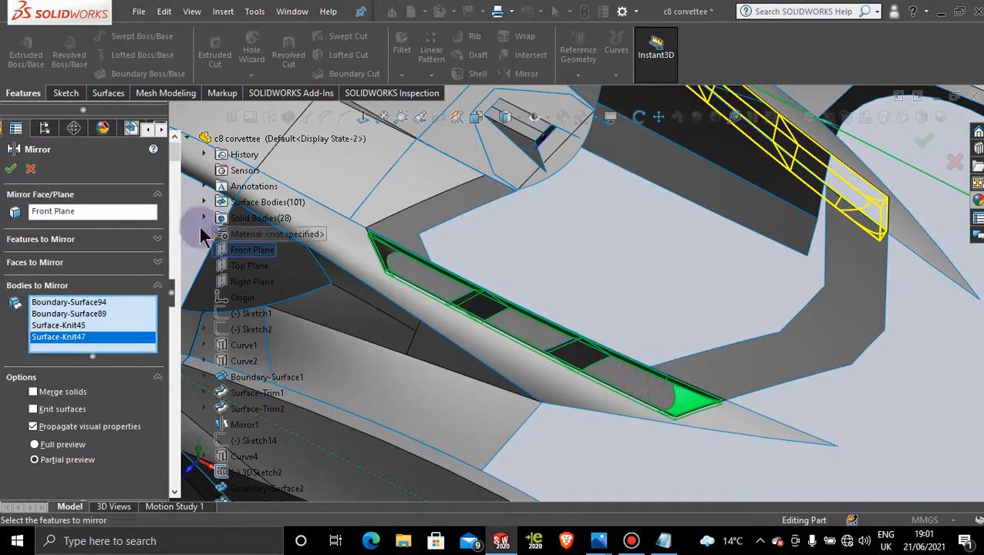
{"action": "left_click", "coordinate": [16, 170]}
{"action": "middle_click_drag", "start_coordinate": [653, 212], "coordinate": [744, 279]}
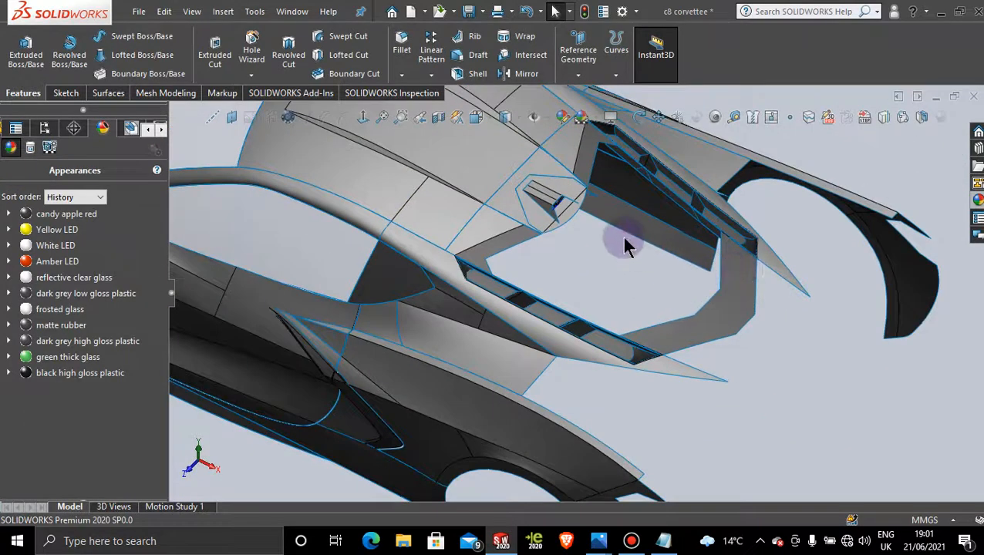
{"action": "middle_click_drag", "start_coordinate": [625, 239], "coordinate": [582, 454]}
{"action": "left_click", "coordinate": [631, 541]}
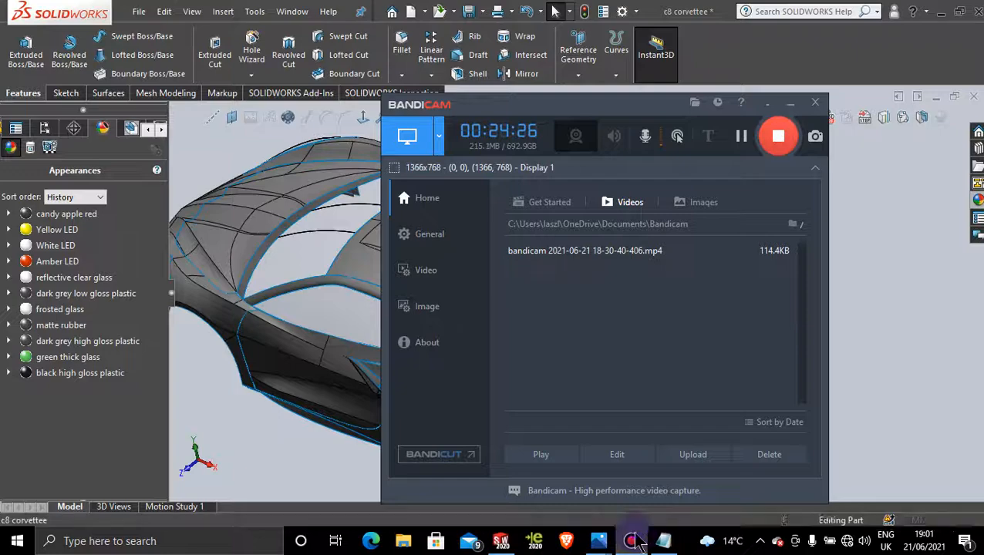
{"action": "left_click", "coordinate": [634, 542]}
Switch the model's display style to shaded without edges and look closely at the rib faces in both vents
{"action": "middle_click_drag", "start_coordinate": [562, 345], "coordinate": [600, 108]}
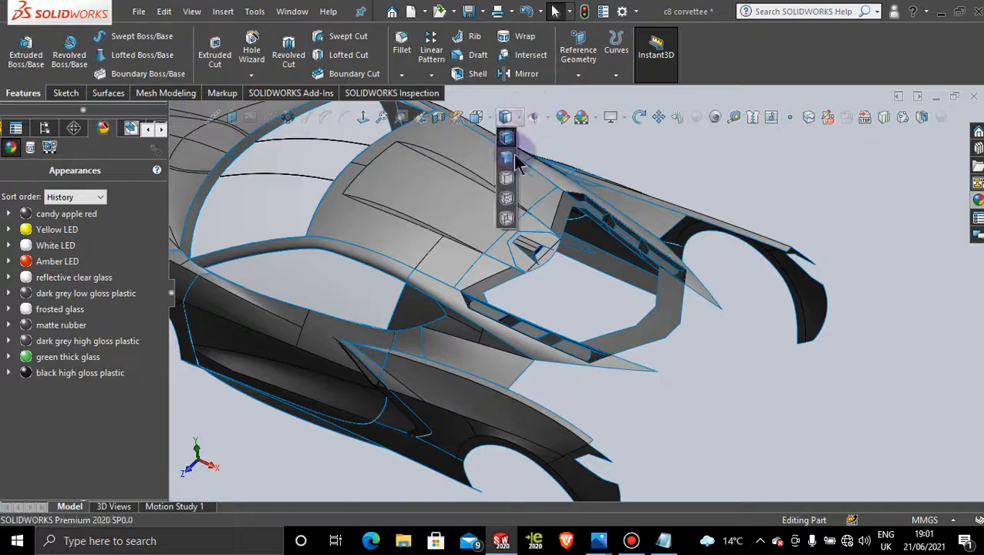
{"action": "left_click", "coordinate": [515, 158]}
{"action": "scroll", "coordinate": [507, 291], "scroll_direction": "down", "scroll_amount": 3}
{"action": "middle_click_drag", "start_coordinate": [507, 292], "coordinate": [647, 290]}
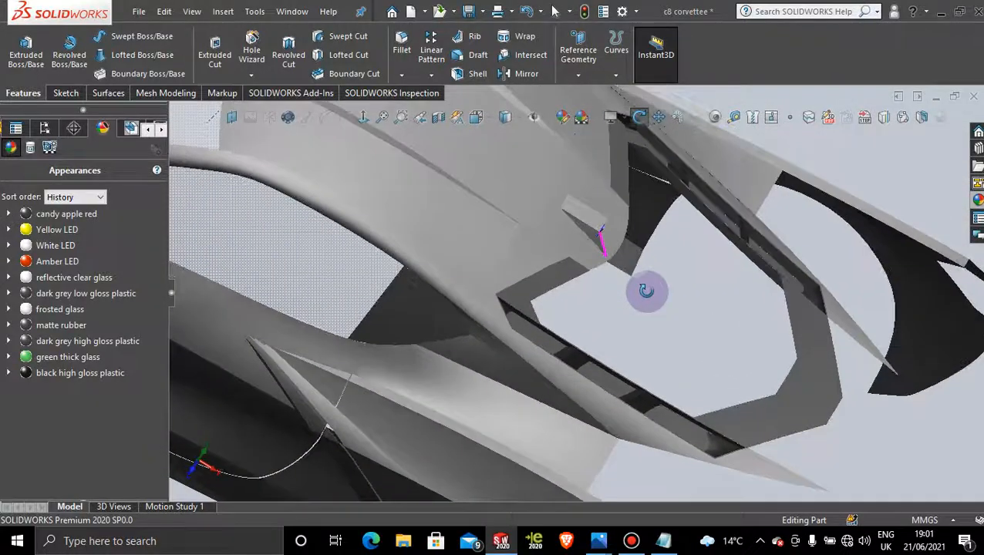
{"action": "scroll", "coordinate": [745, 226], "scroll_direction": "down", "scroll_amount": 2}
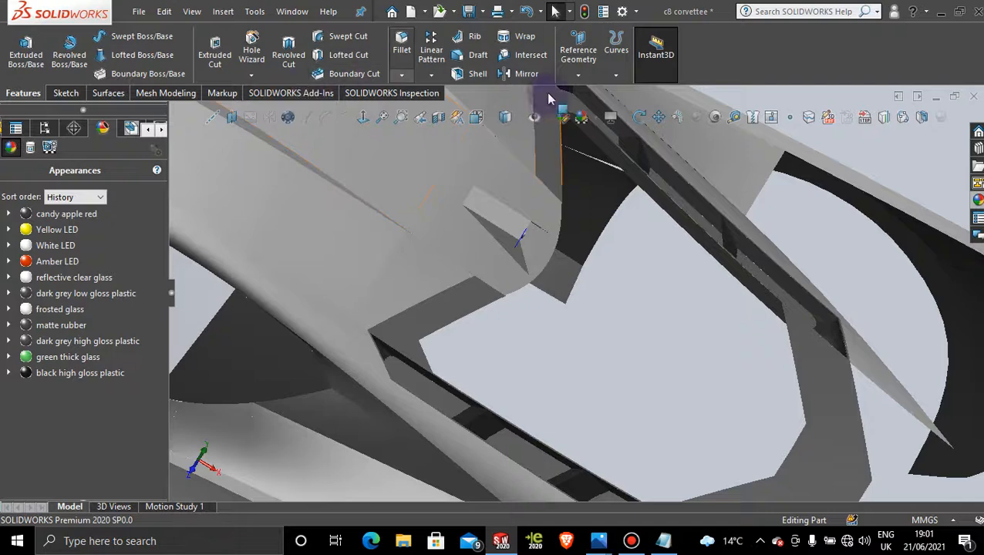
Mirror the remaining rib face body, Boundary-Surface90, about the Front Plane into the opposite vent
{"action": "left_click", "coordinate": [527, 73]}
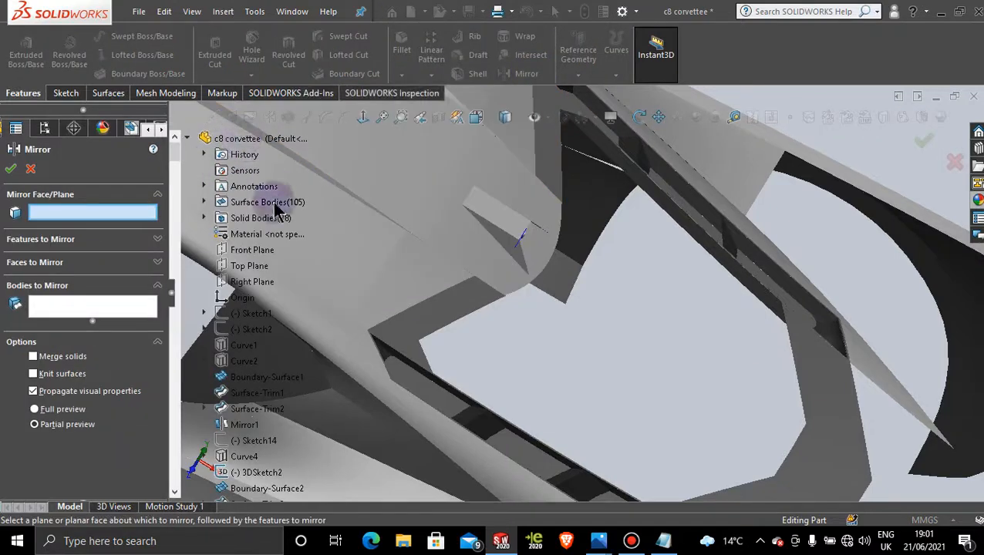
{"action": "left_click", "coordinate": [251, 250]}
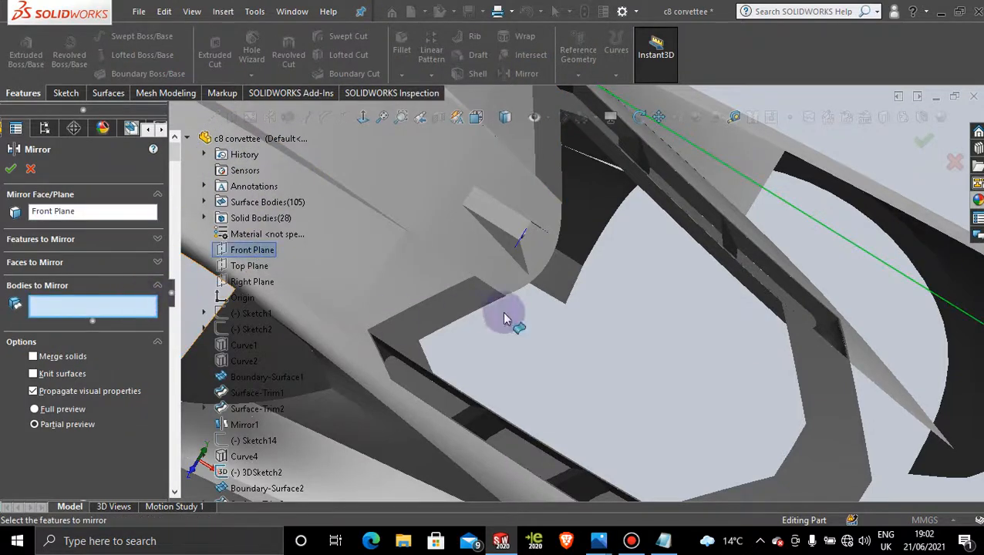
{"action": "left_click", "coordinate": [571, 479]}
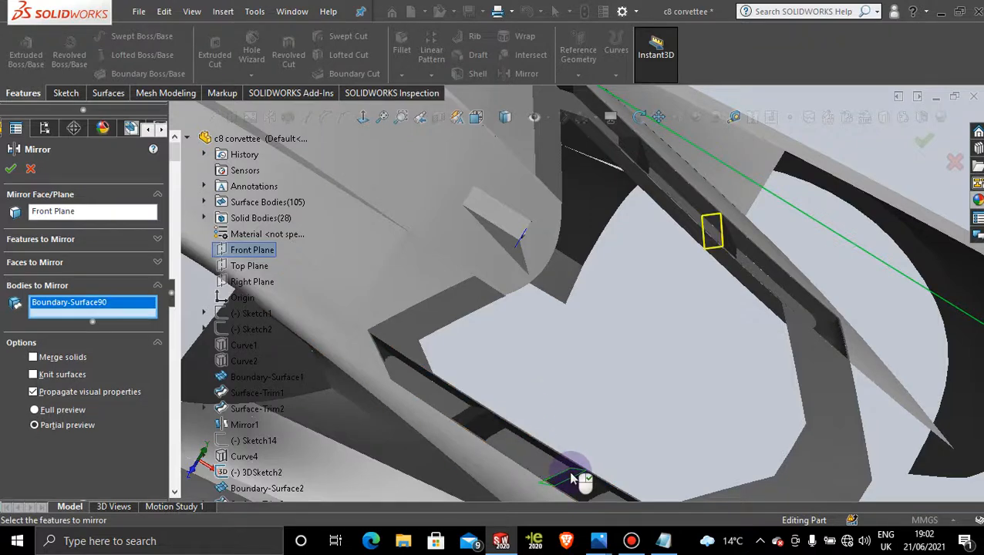
{"action": "left_click", "coordinate": [12, 171]}
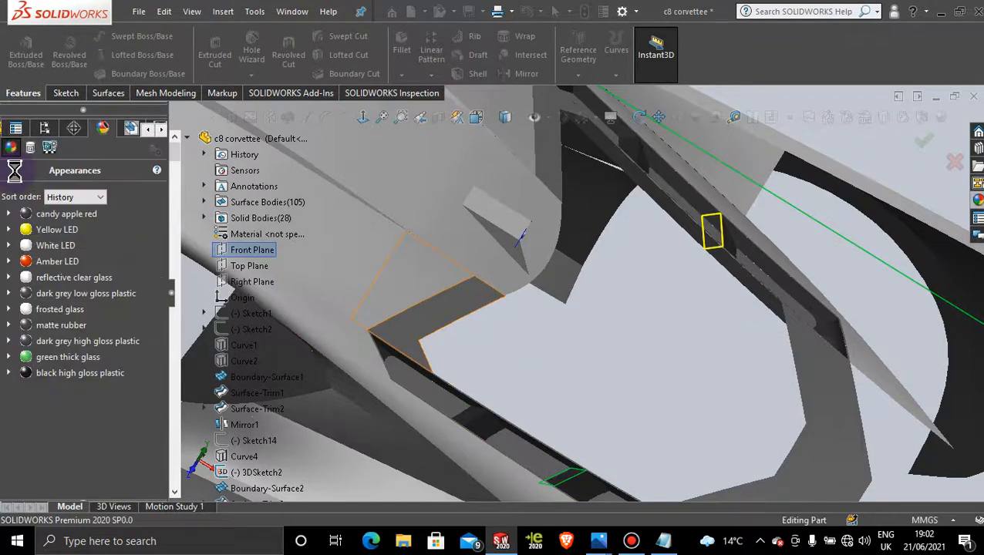
Examine the mirrored vent and its ribs against the original on the rear of the body
{"action": "scroll", "coordinate": [602, 354], "scroll_direction": "up", "scroll_amount": 3}
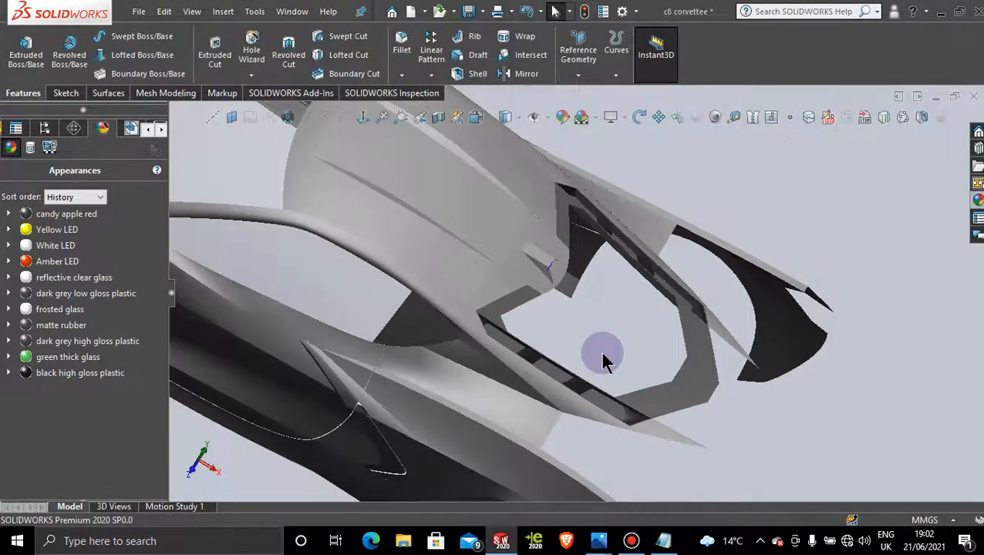
{"action": "middle_click_drag", "start_coordinate": [602, 354], "coordinate": [575, 353]}
{"action": "scroll", "coordinate": [598, 222], "scroll_direction": "down", "scroll_amount": 5}
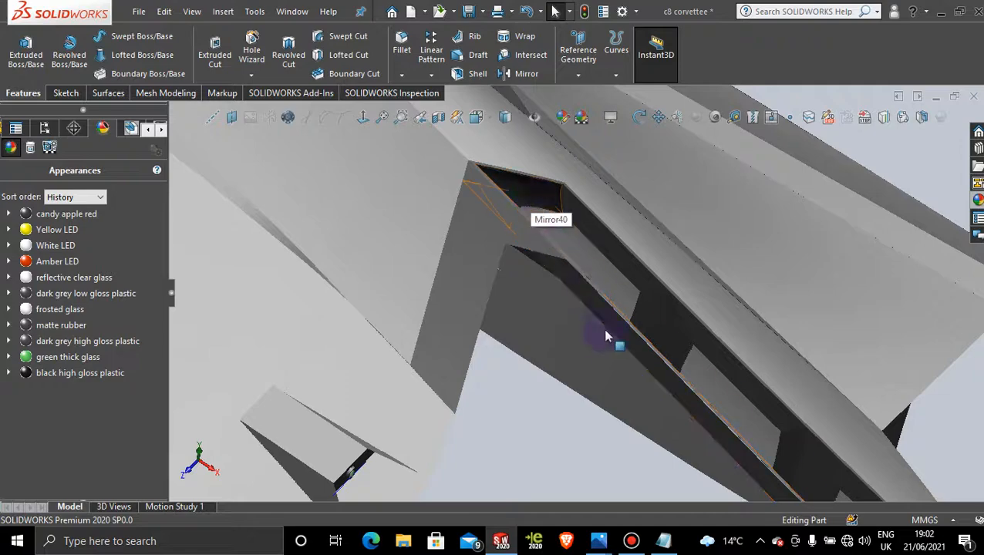
{"action": "scroll", "coordinate": [605, 342], "scroll_direction": "up", "scroll_amount": 4}
{"action": "scroll", "coordinate": [604, 347], "scroll_direction": "up", "scroll_amount": 4}
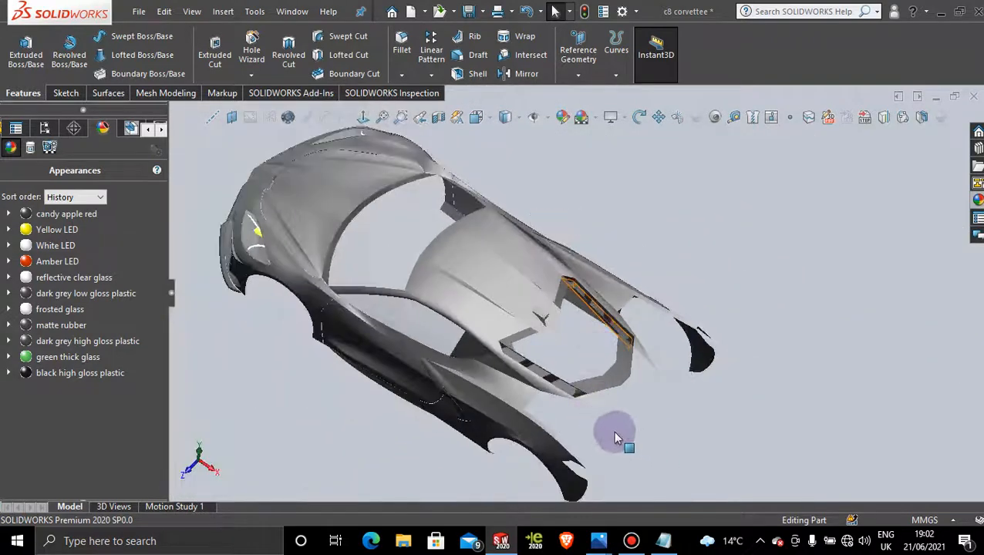
{"action": "middle_click_drag", "start_coordinate": [614, 435], "coordinate": [602, 404]}
{"action": "scroll", "coordinate": [597, 406], "scroll_direction": "down", "scroll_amount": 5}
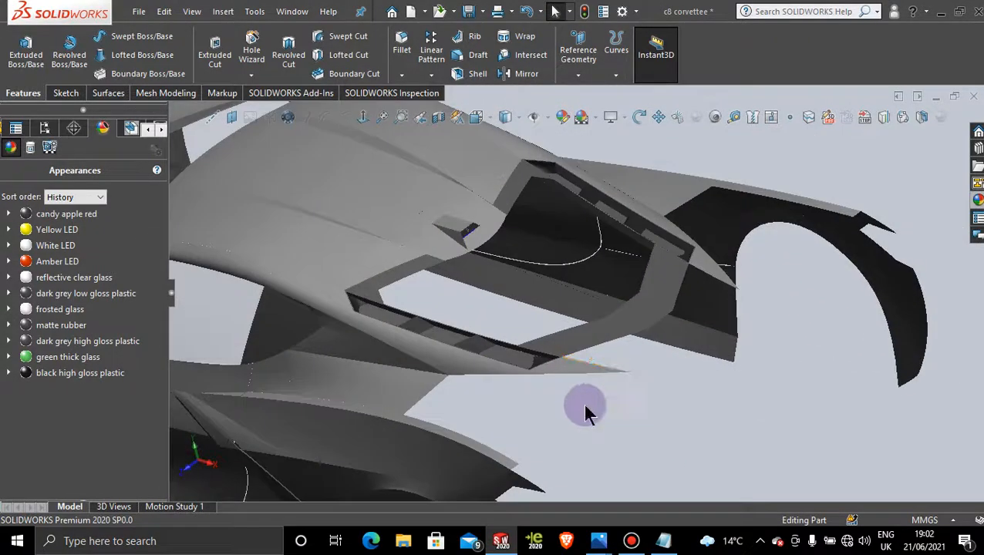